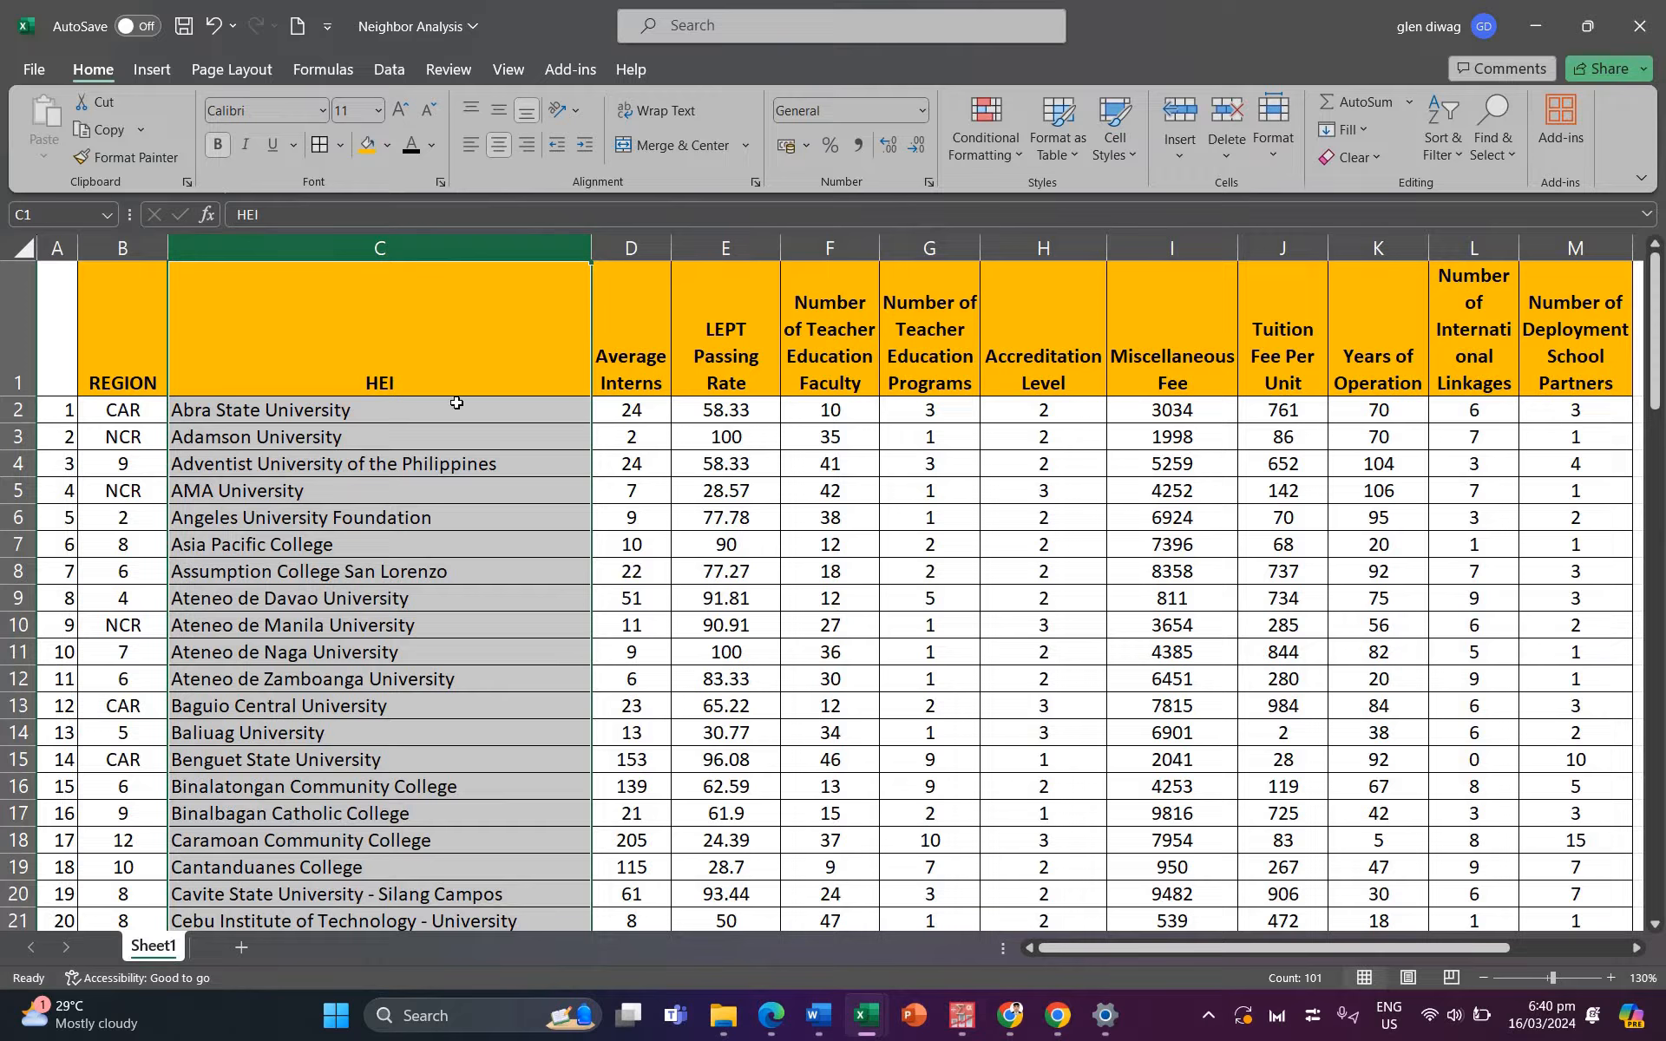
Step: Review the dataset columns from Average Interns through Number of Deployment School Partners, and the institutions listed in the HEI column
{"action": "left_click", "coordinate": [649, 241]}
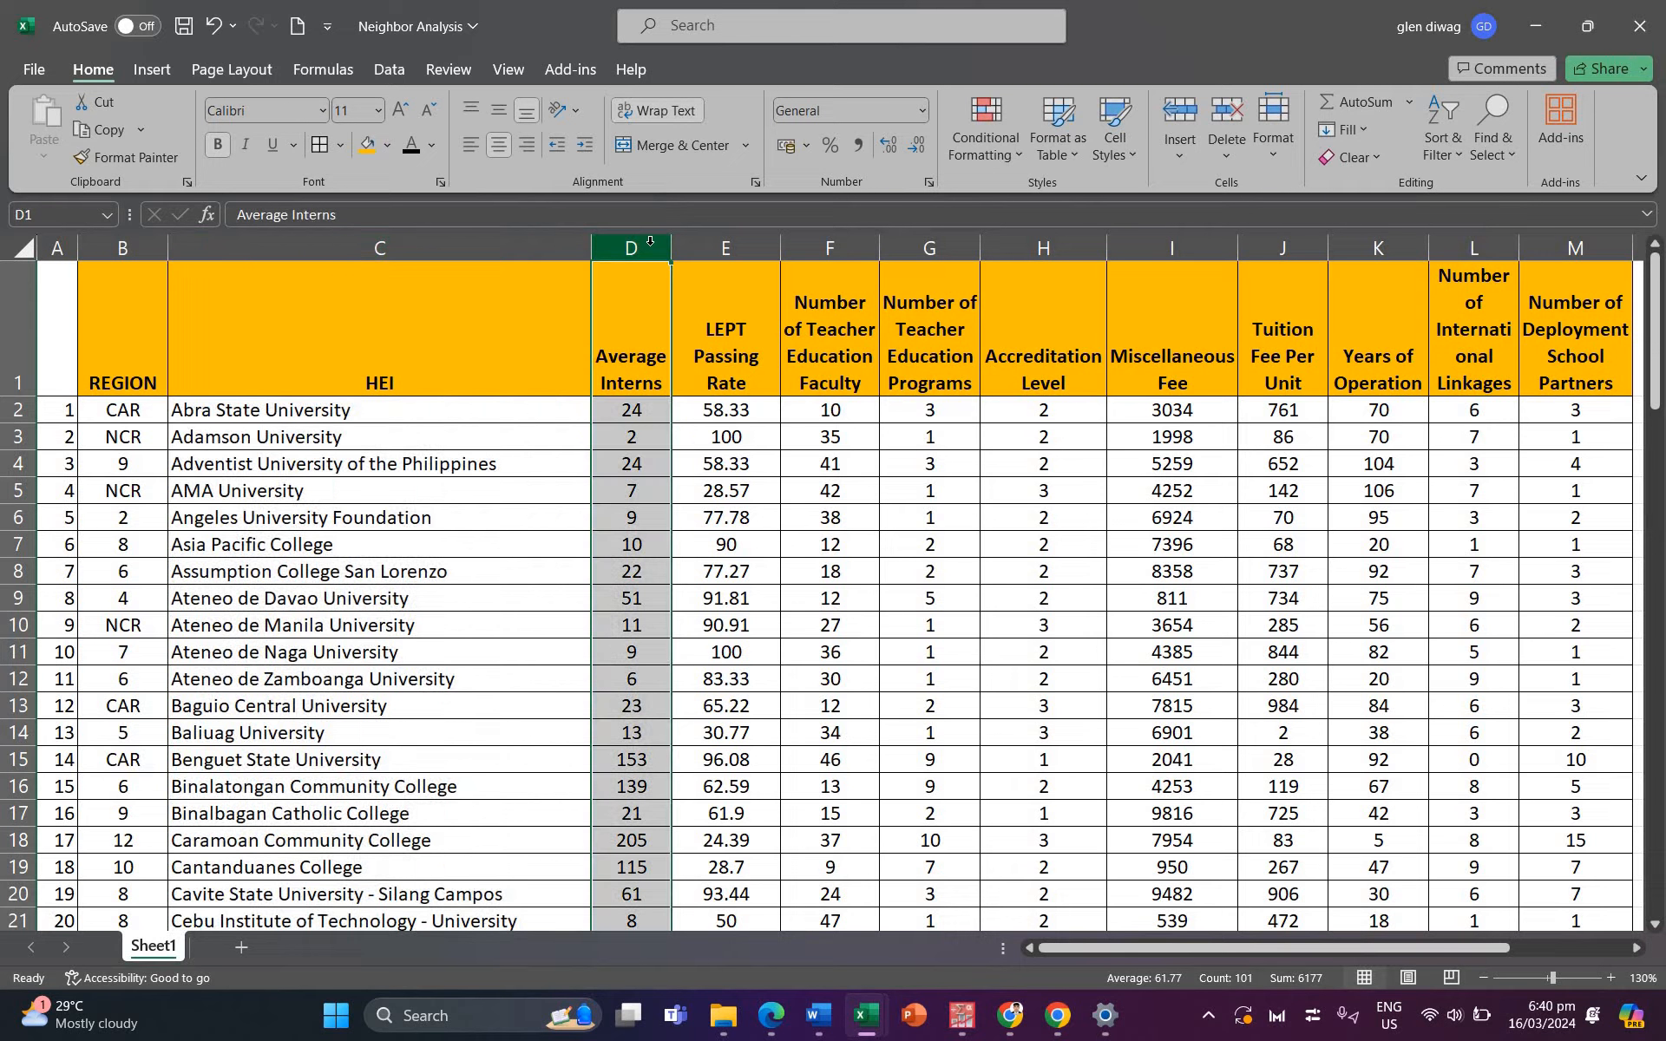
{"action": "left_click", "coordinate": [725, 246]}
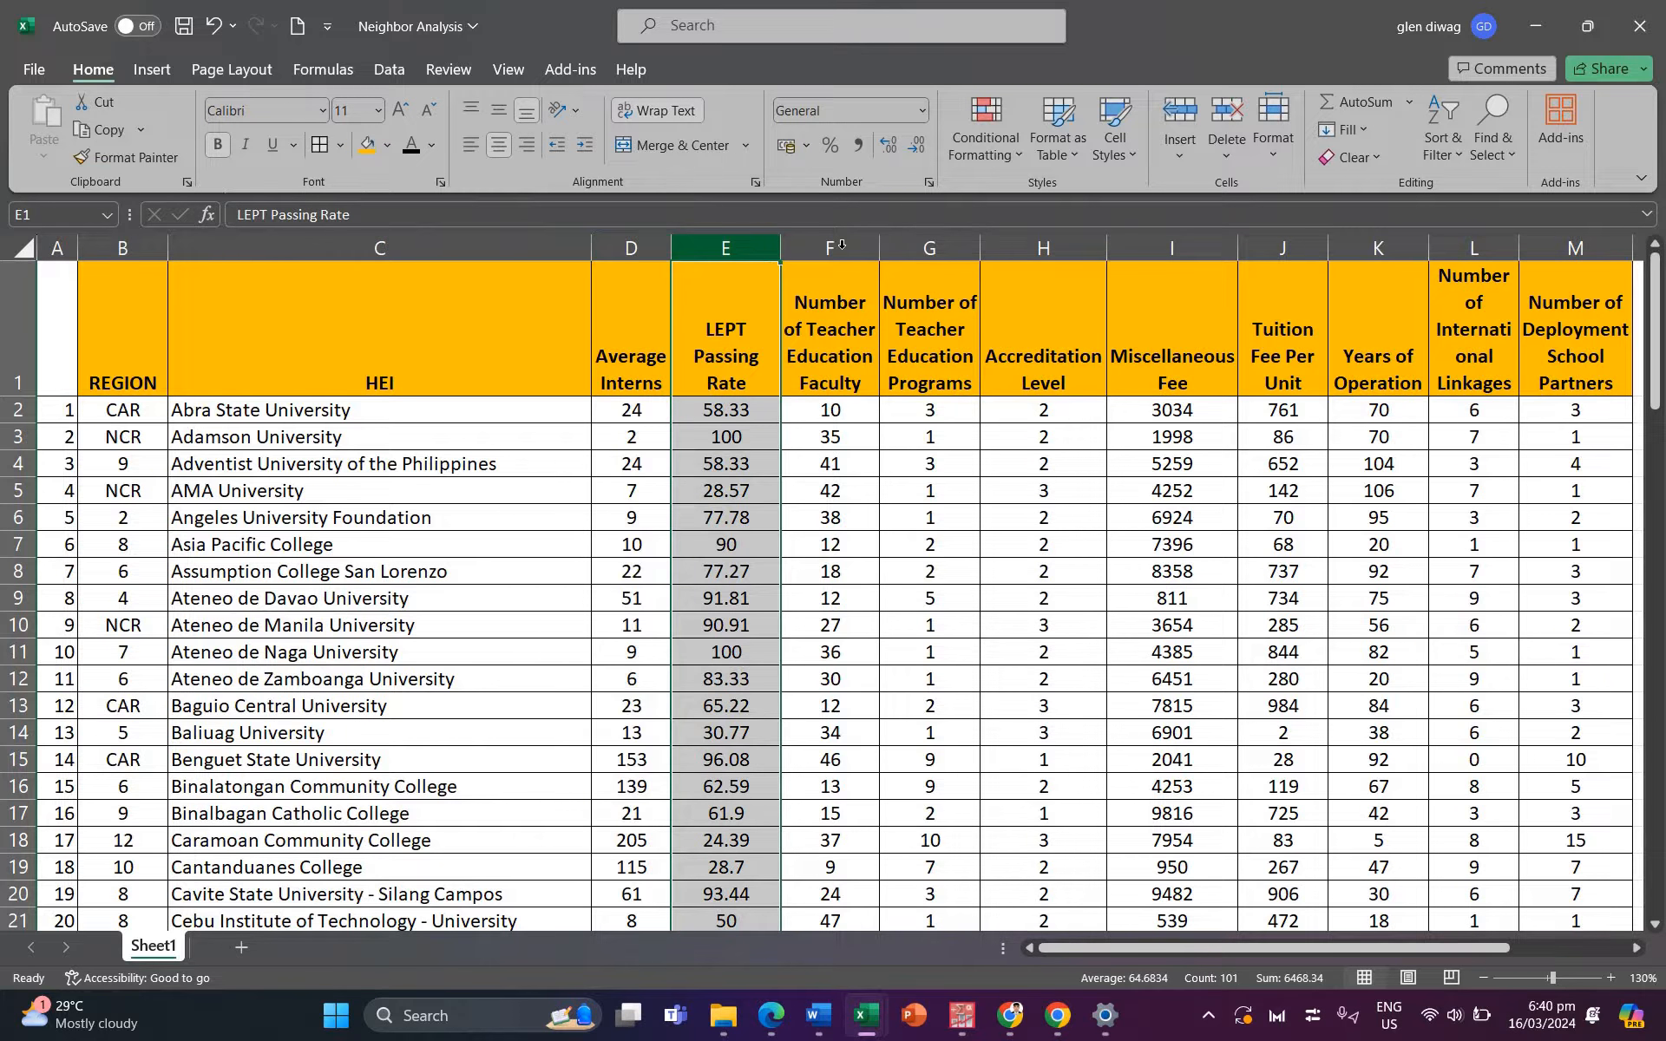
{"action": "left_click", "coordinate": [830, 246]}
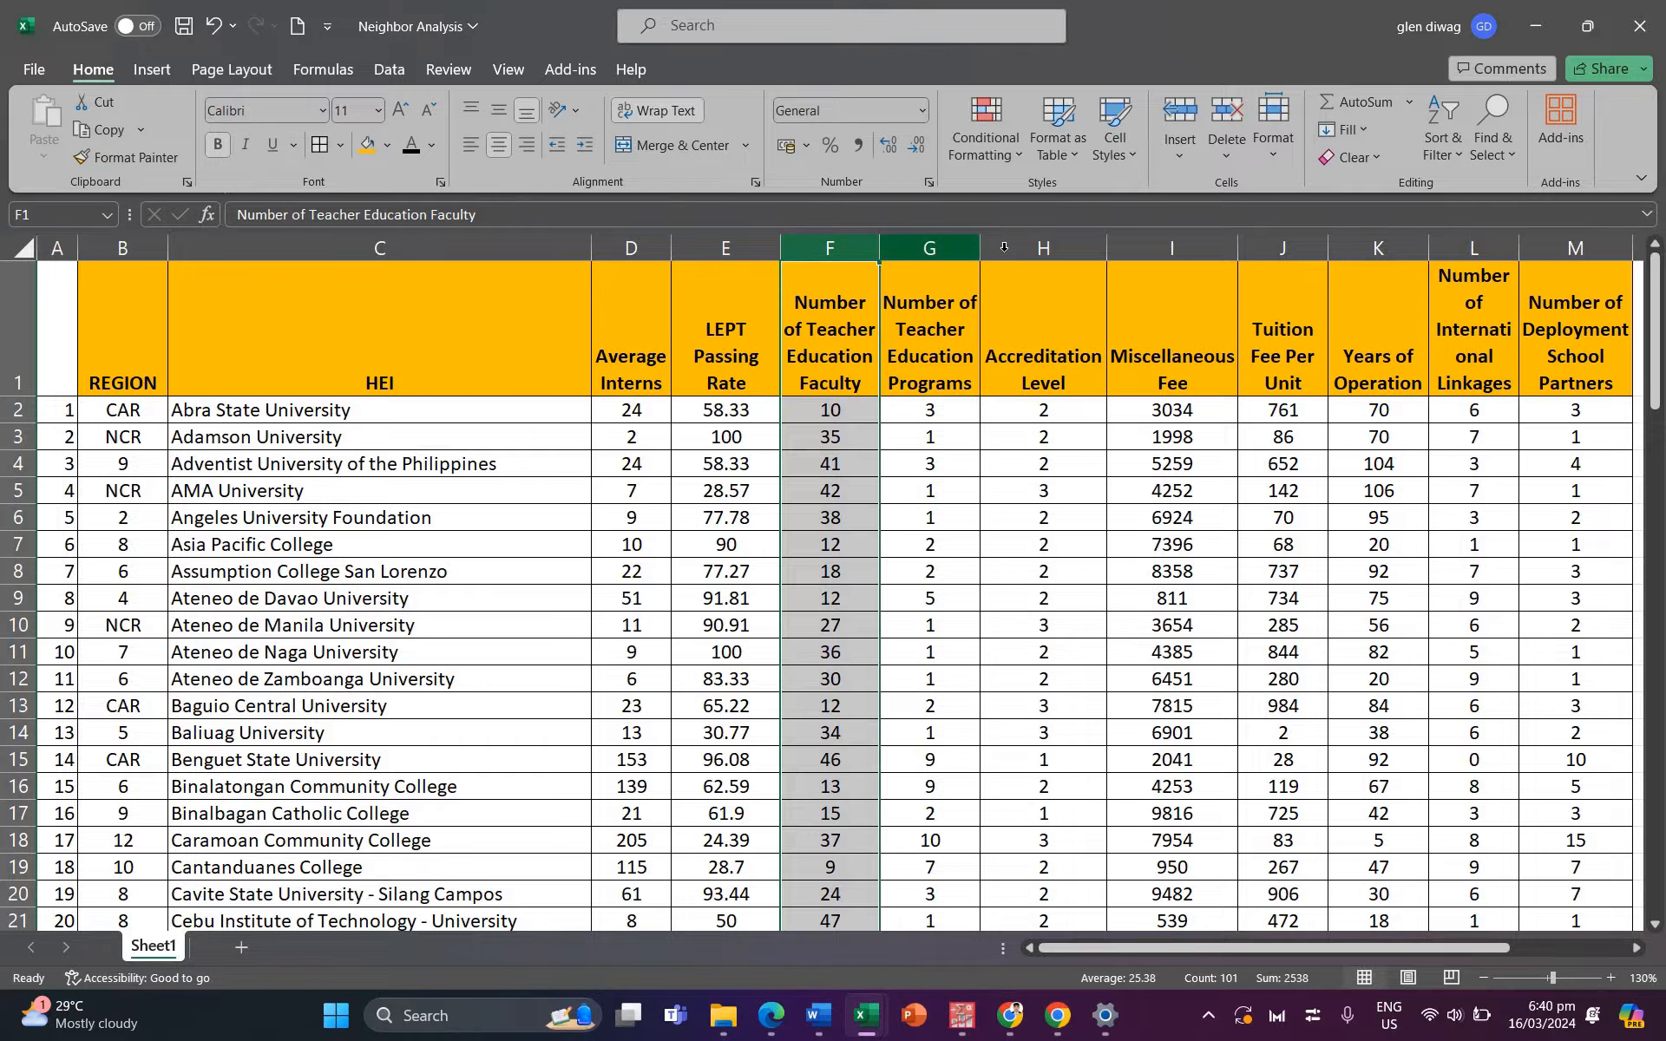
{"action": "left_click", "coordinate": [928, 246]}
{"action": "left_click", "coordinate": [1043, 248]}
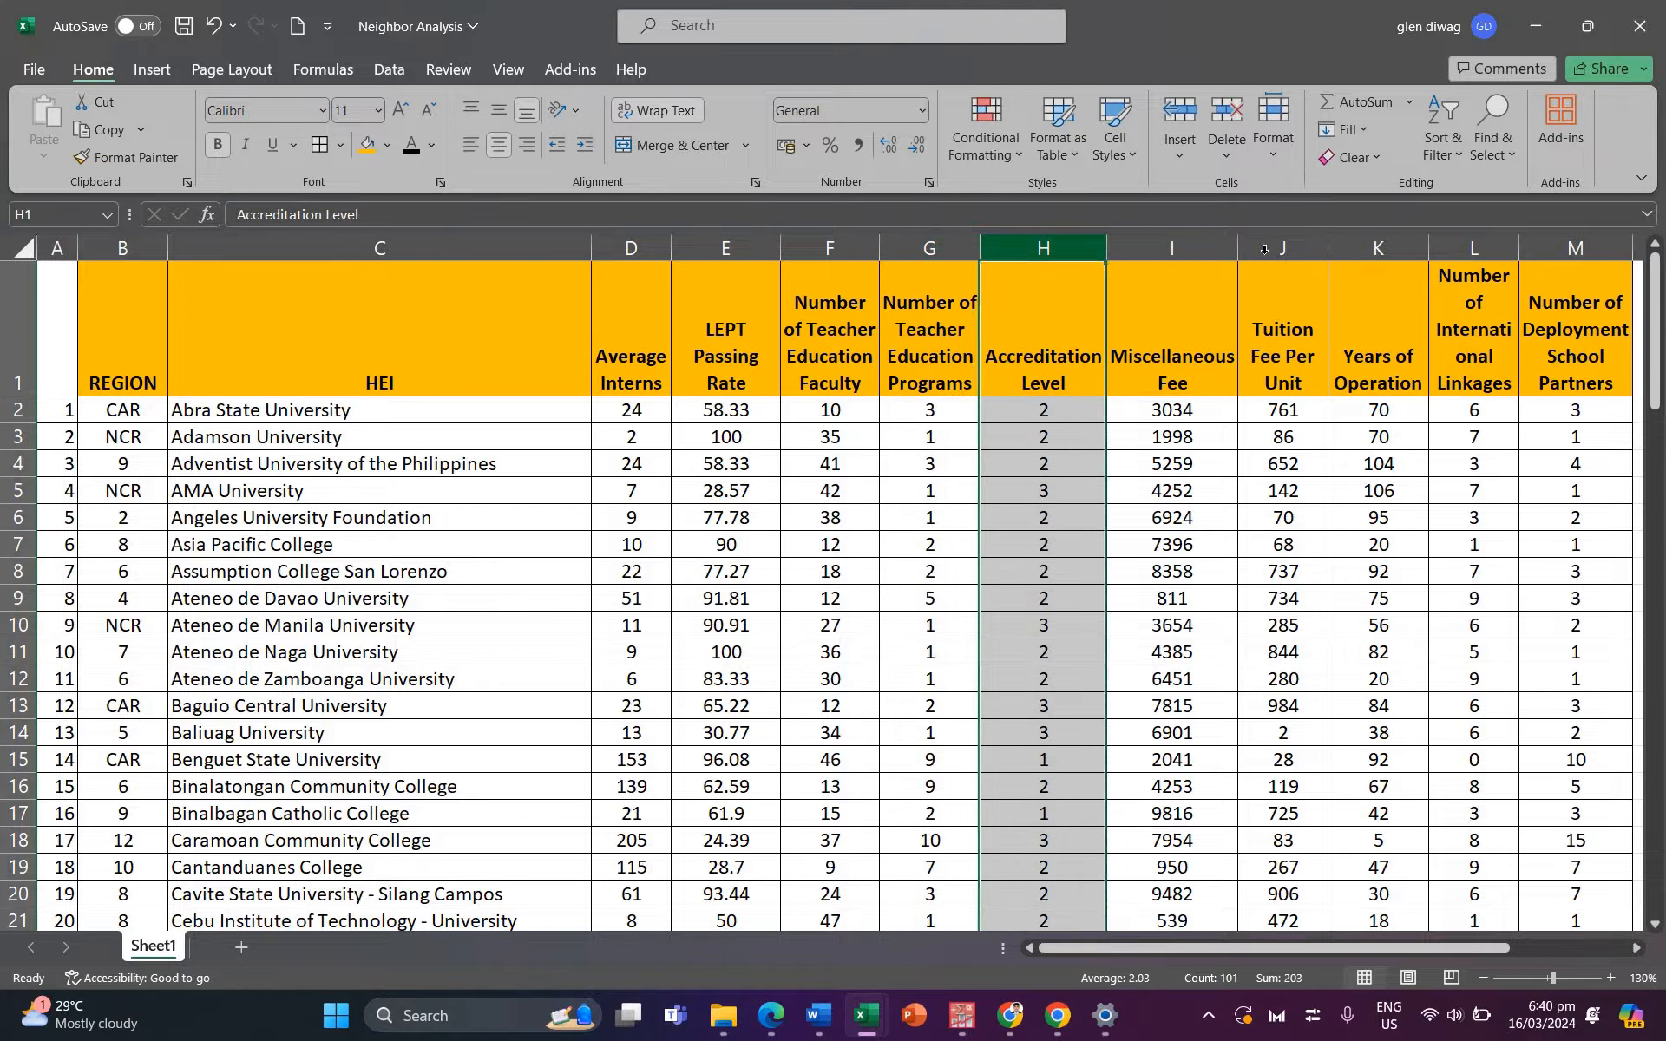
{"action": "left_click", "coordinate": [1172, 247]}
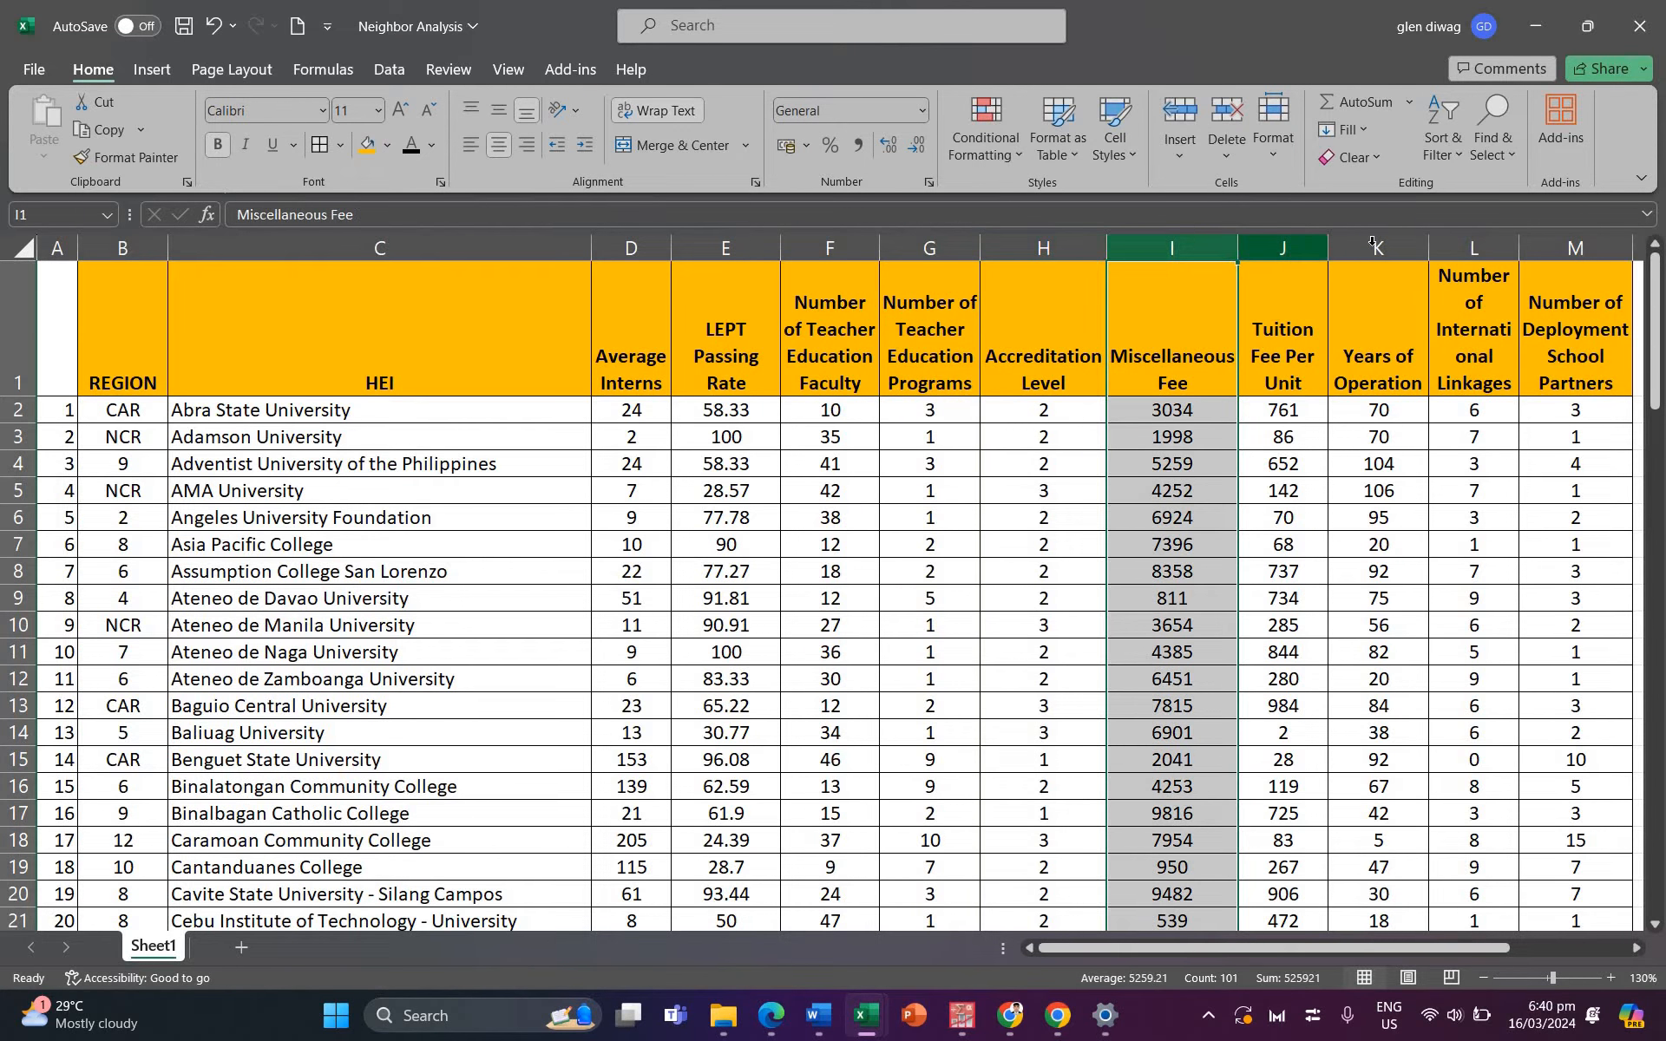
{"action": "left_click", "coordinate": [1283, 247]}
{"action": "left_click", "coordinate": [1378, 247]}
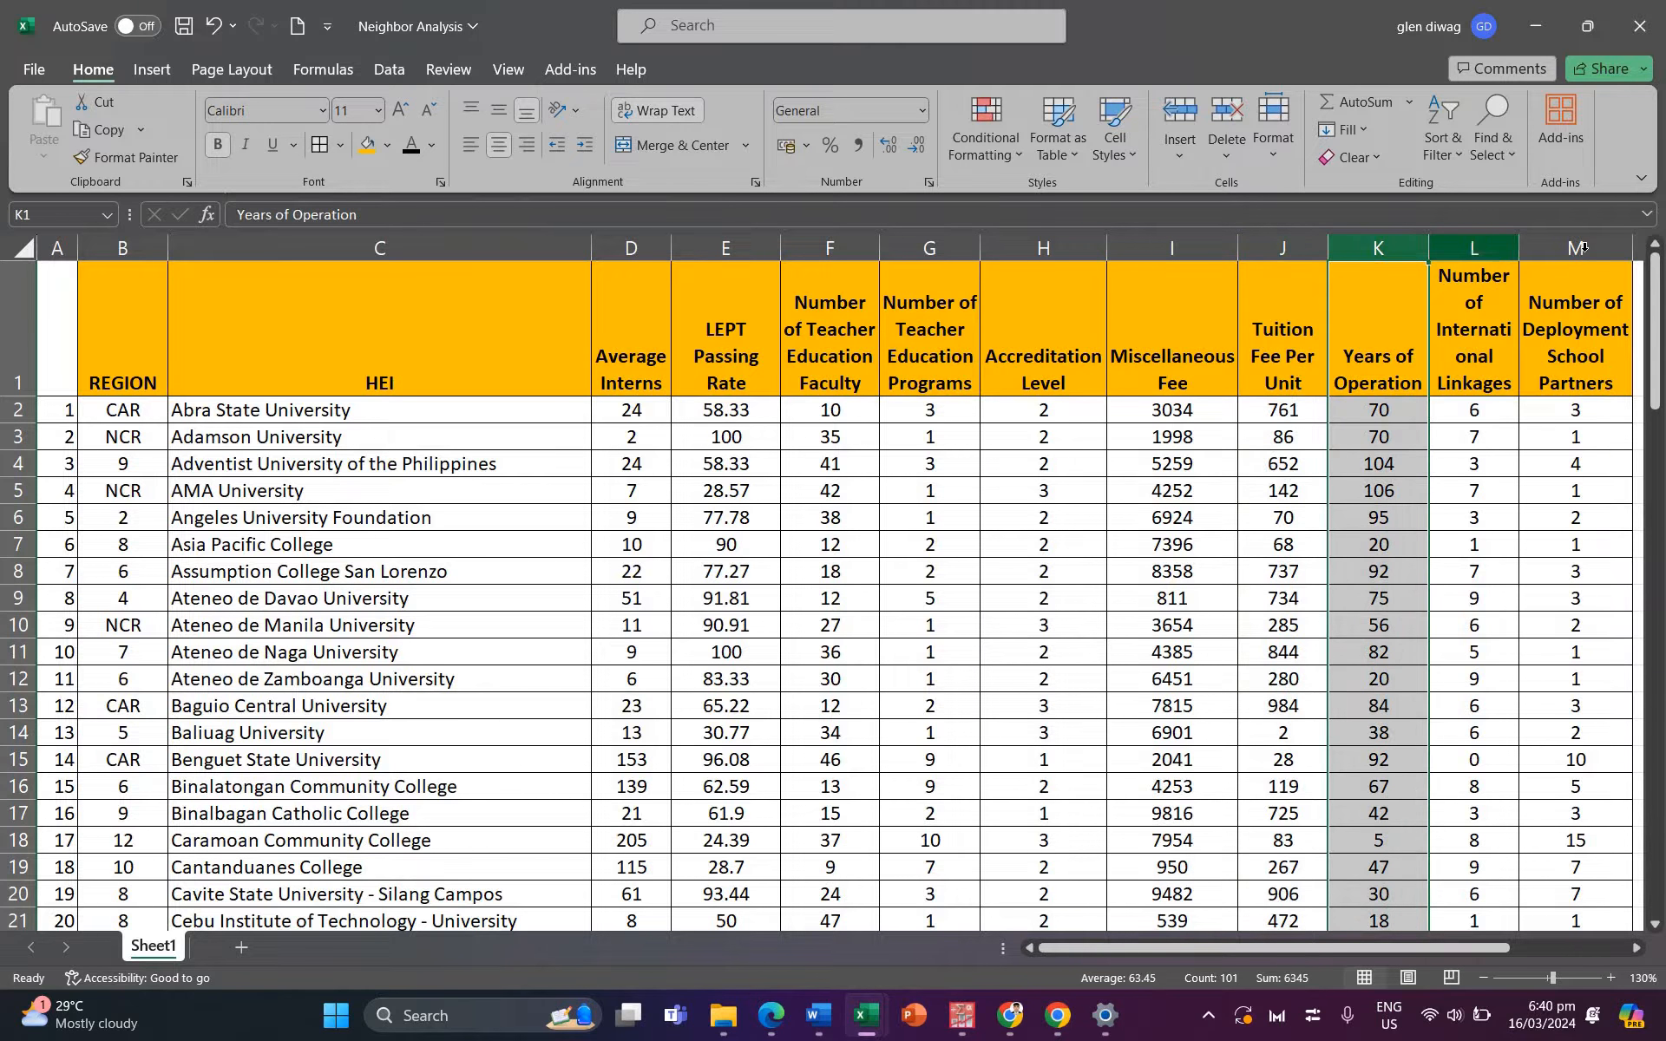
{"action": "left_click", "coordinate": [1474, 247]}
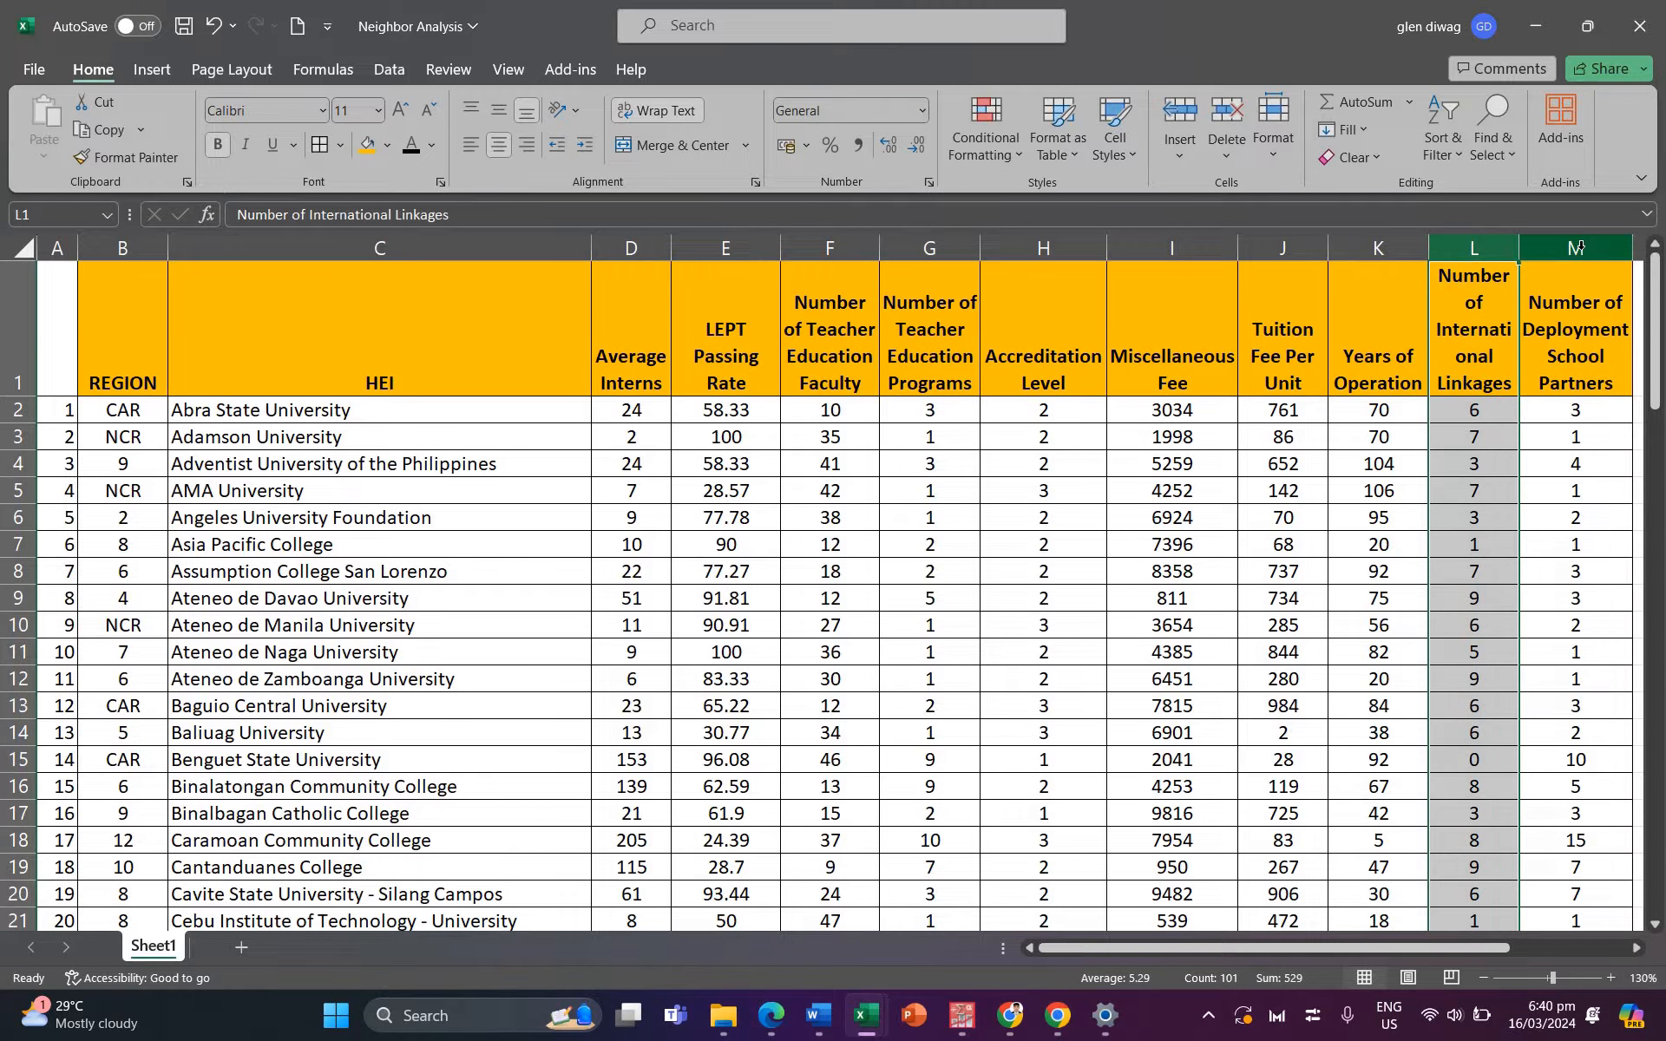
{"action": "left_click", "coordinate": [1580, 247]}
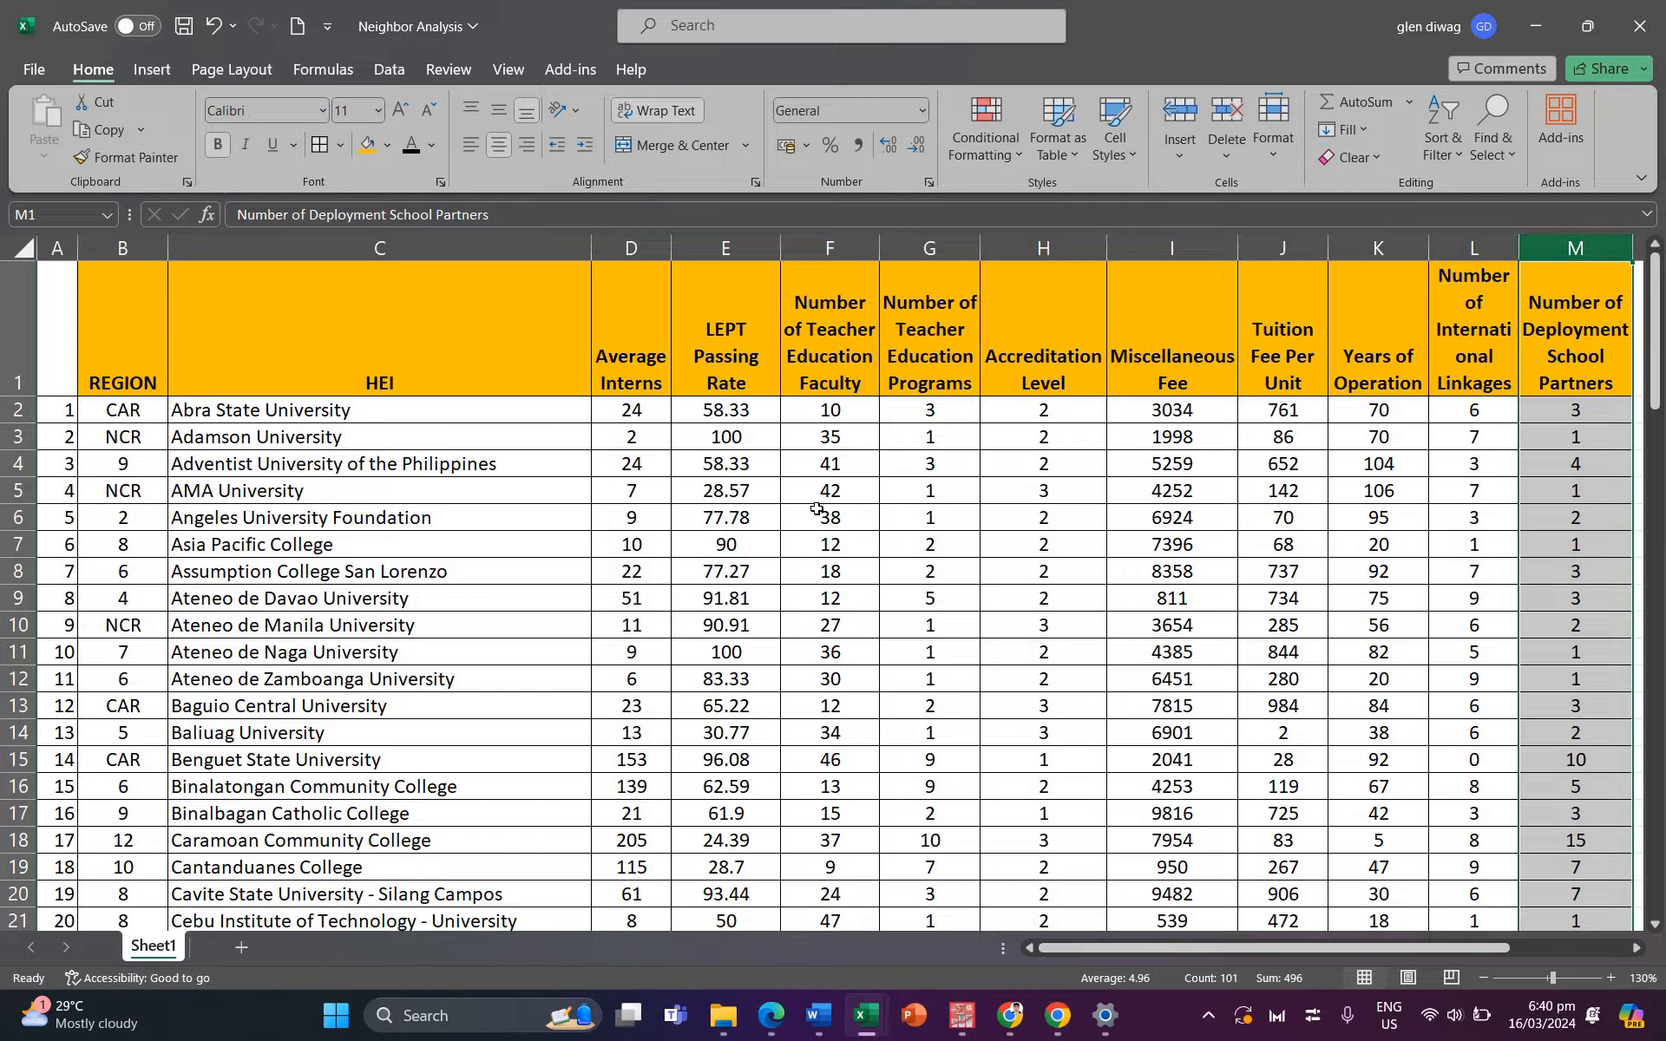
{"action": "left_click", "coordinate": [587, 498]}
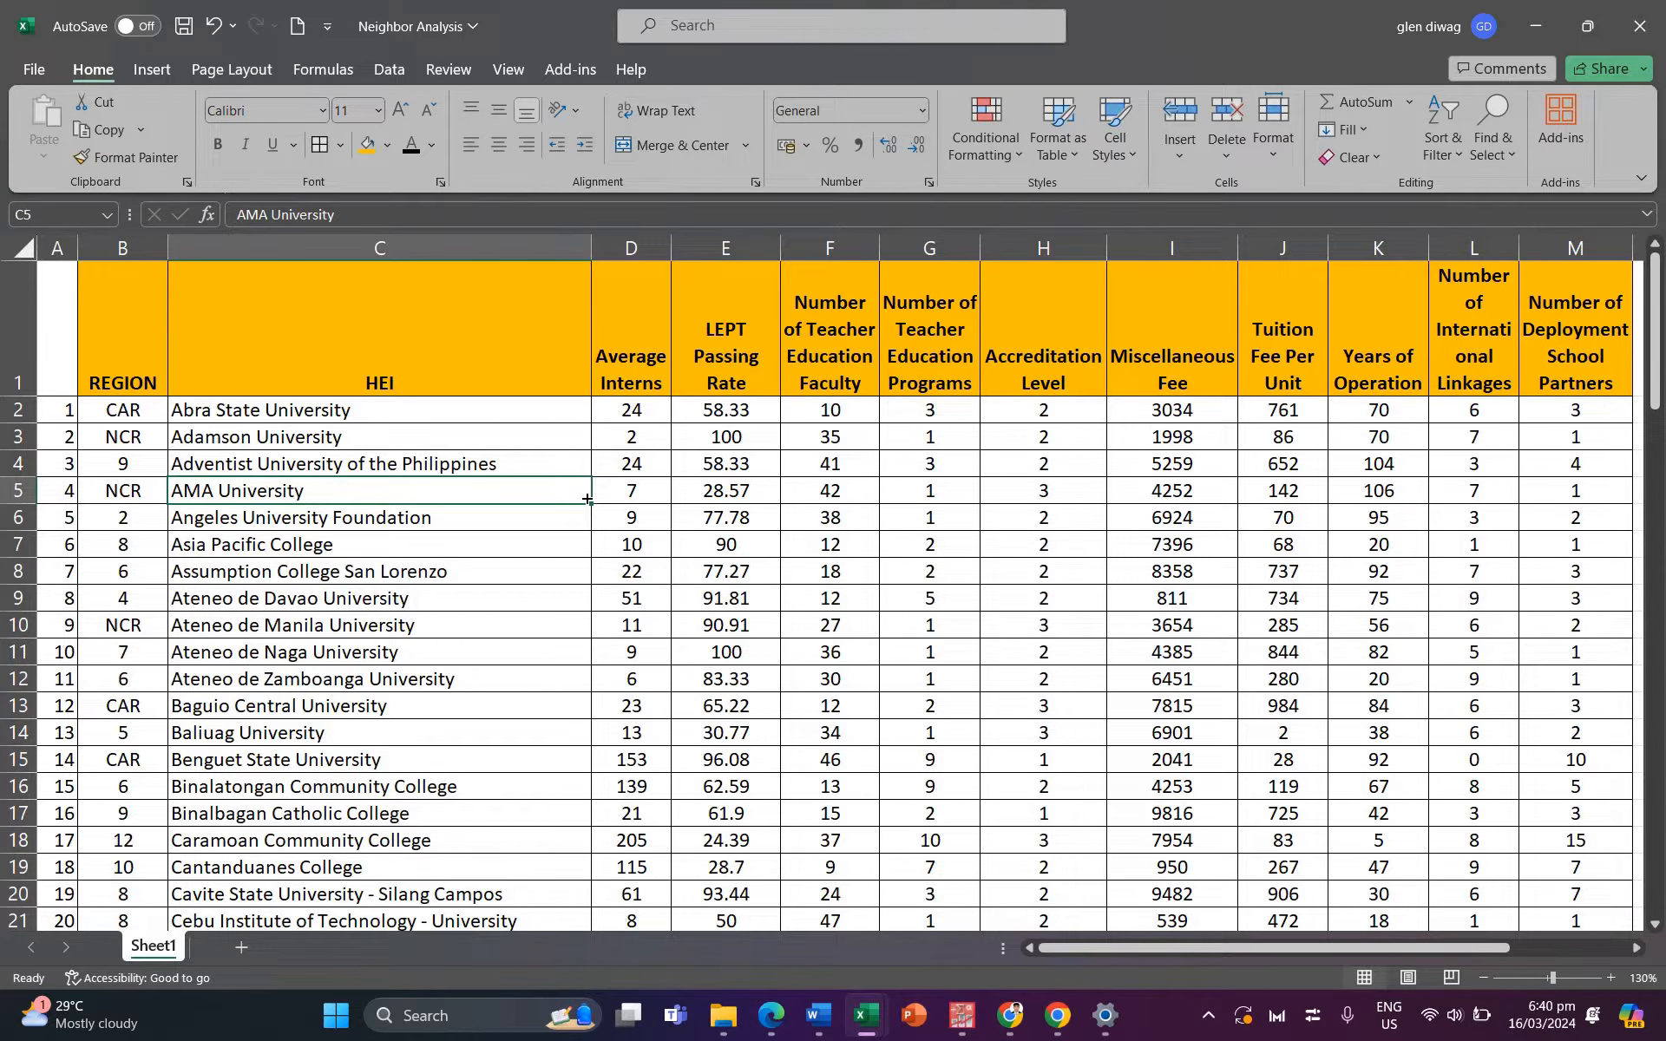
{"action": "left_click", "coordinate": [515, 591]}
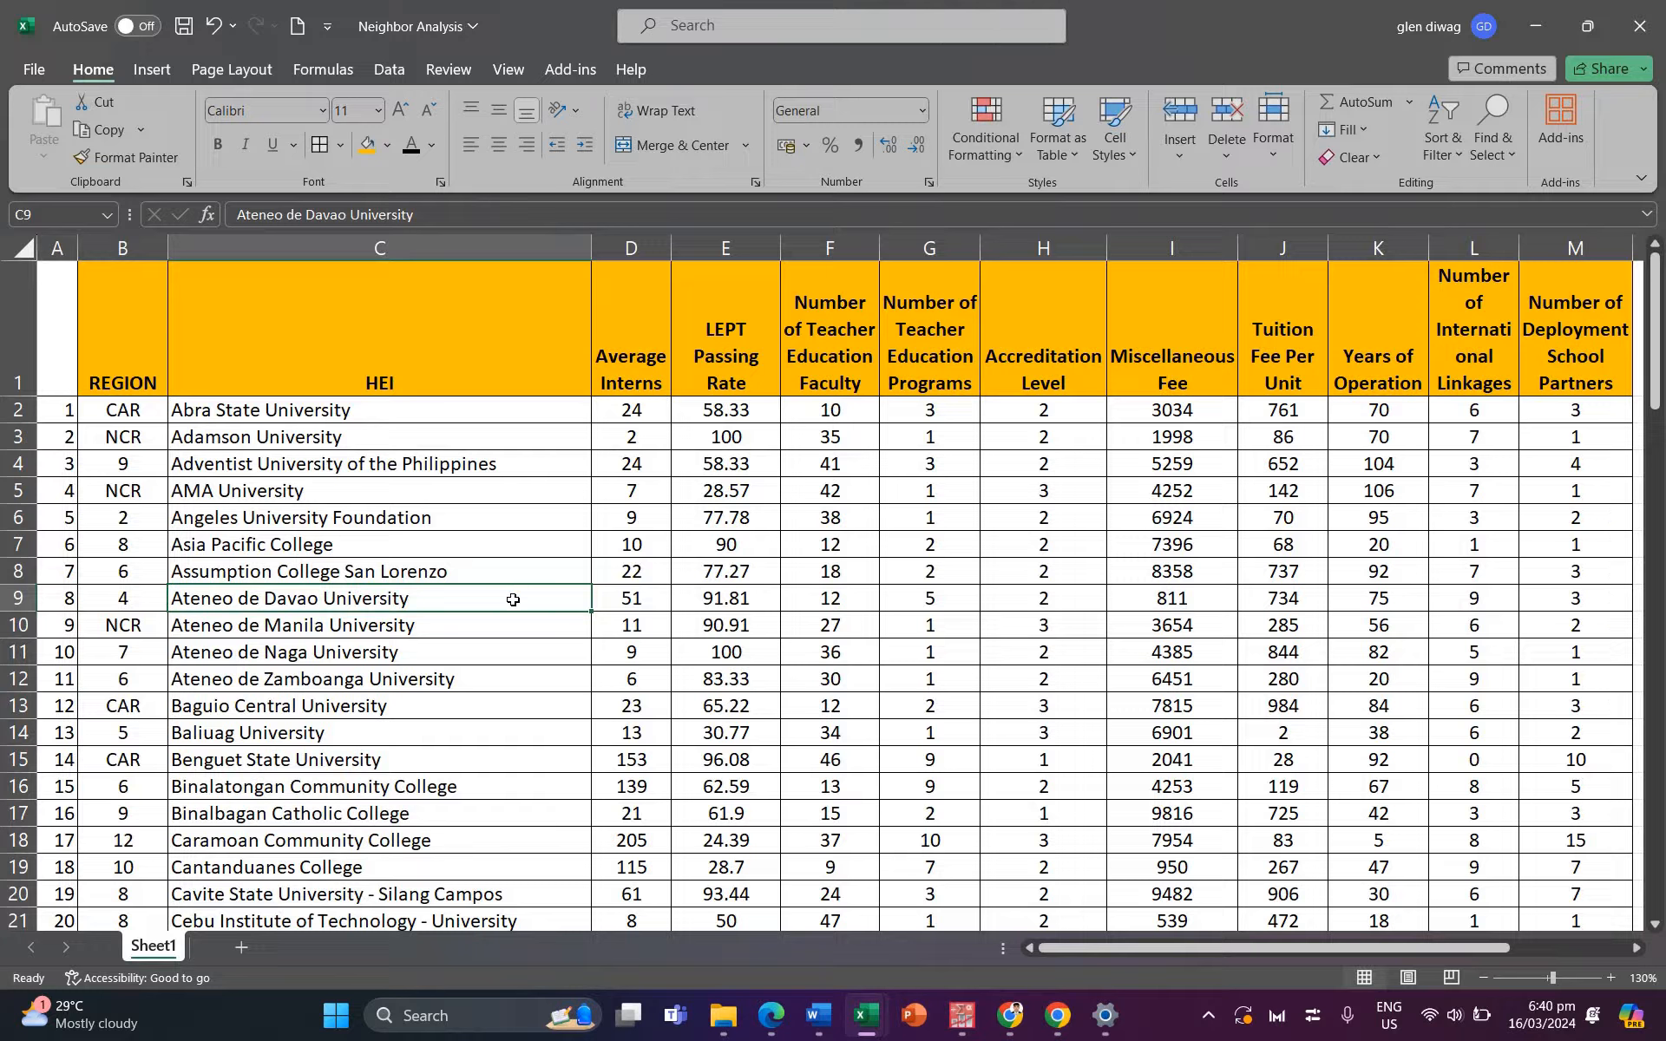
{"action": "left_click", "coordinate": [463, 736]}
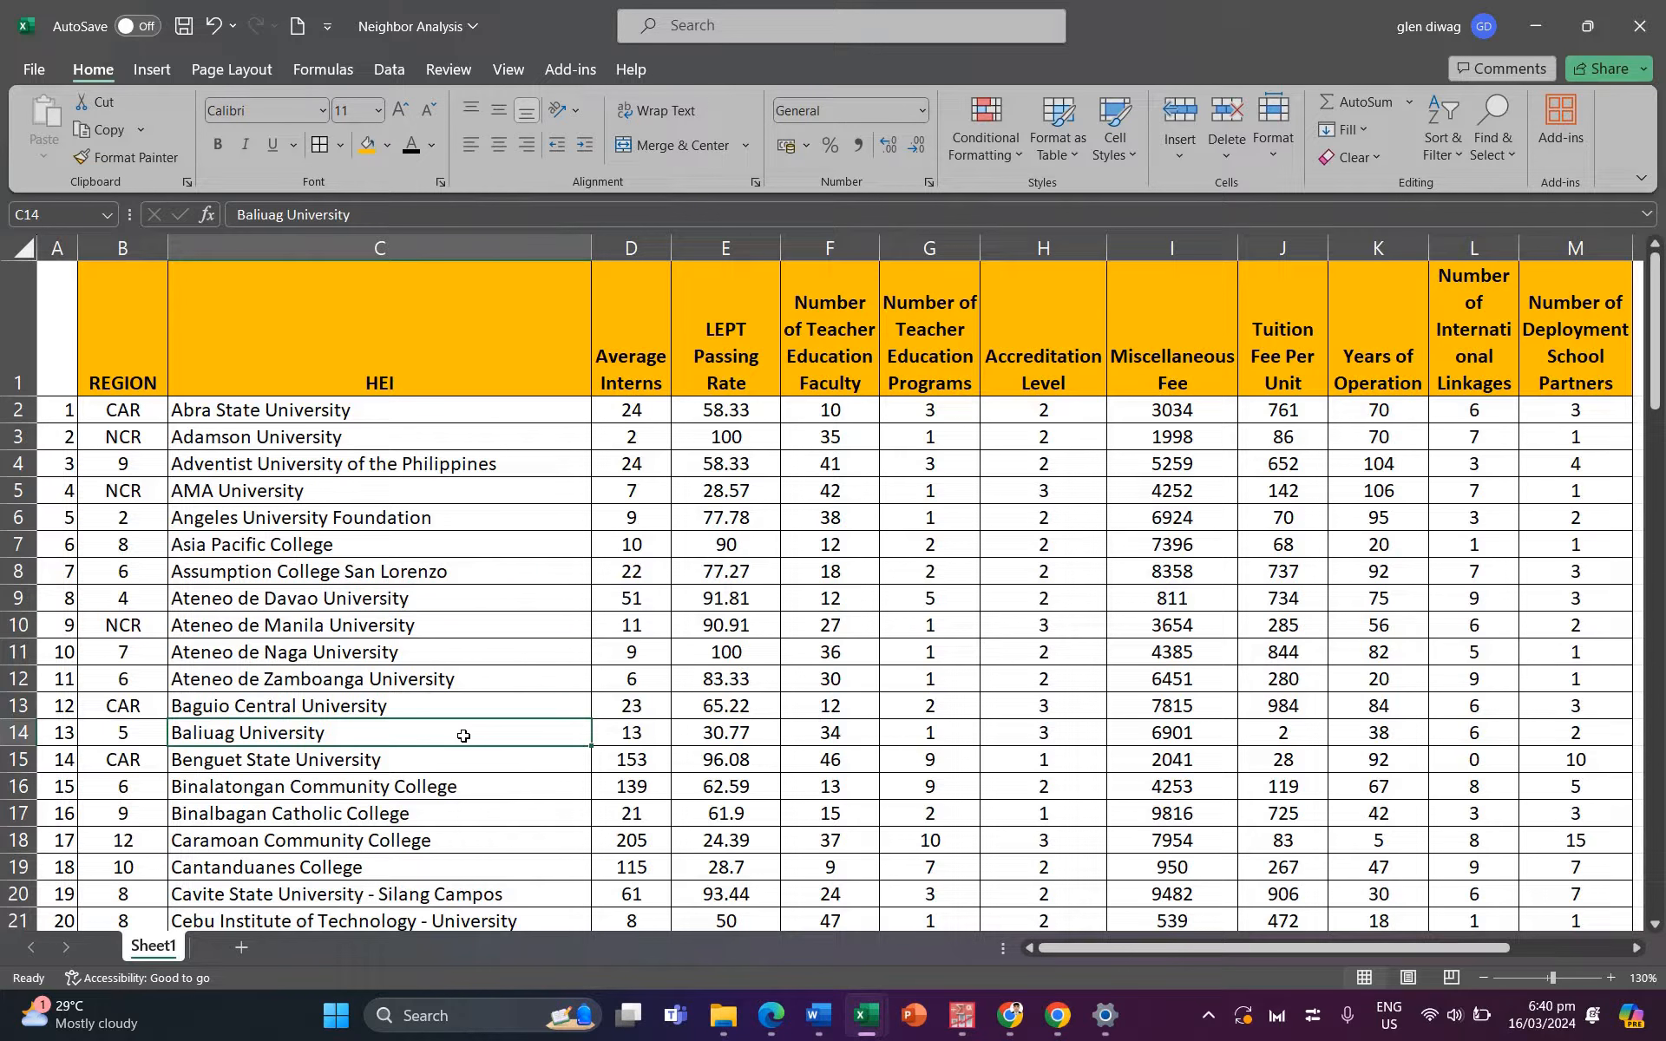
{"action": "left_click", "coordinate": [358, 247]}
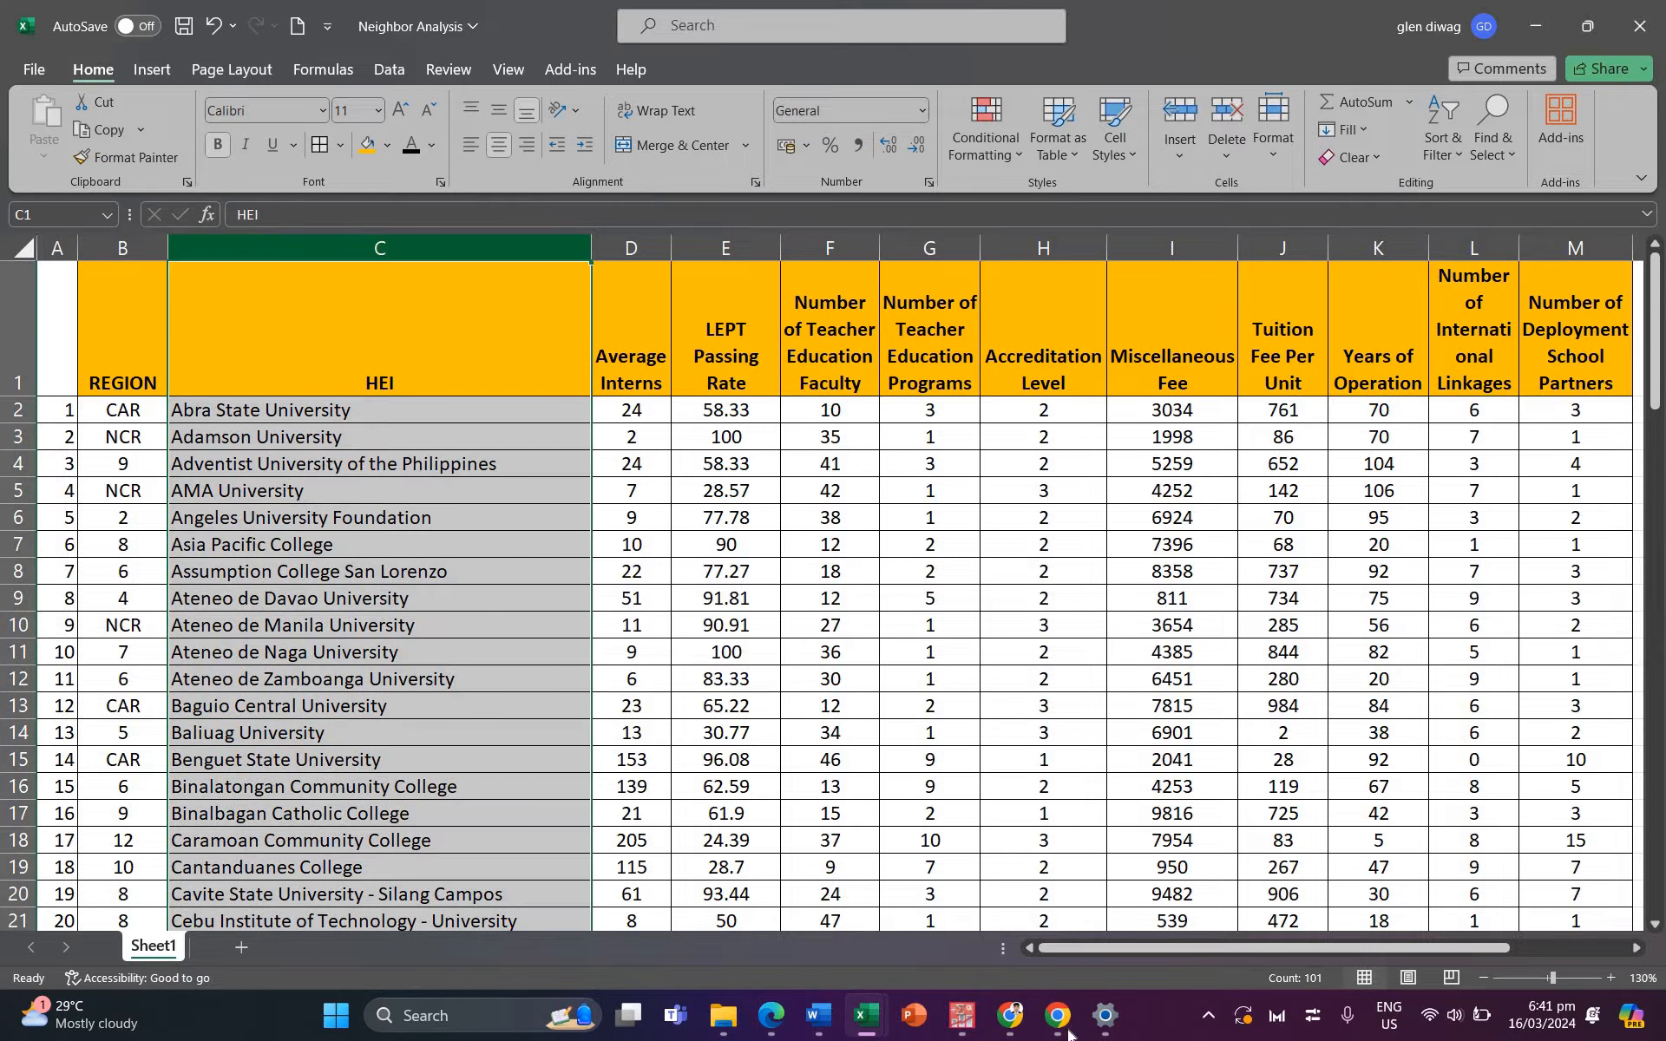
Step: Check the Variable View in the PASW Statistics Data Editor, and review the column headers back in the Excel sheet
{"action": "left_click", "coordinate": [961, 1015]}
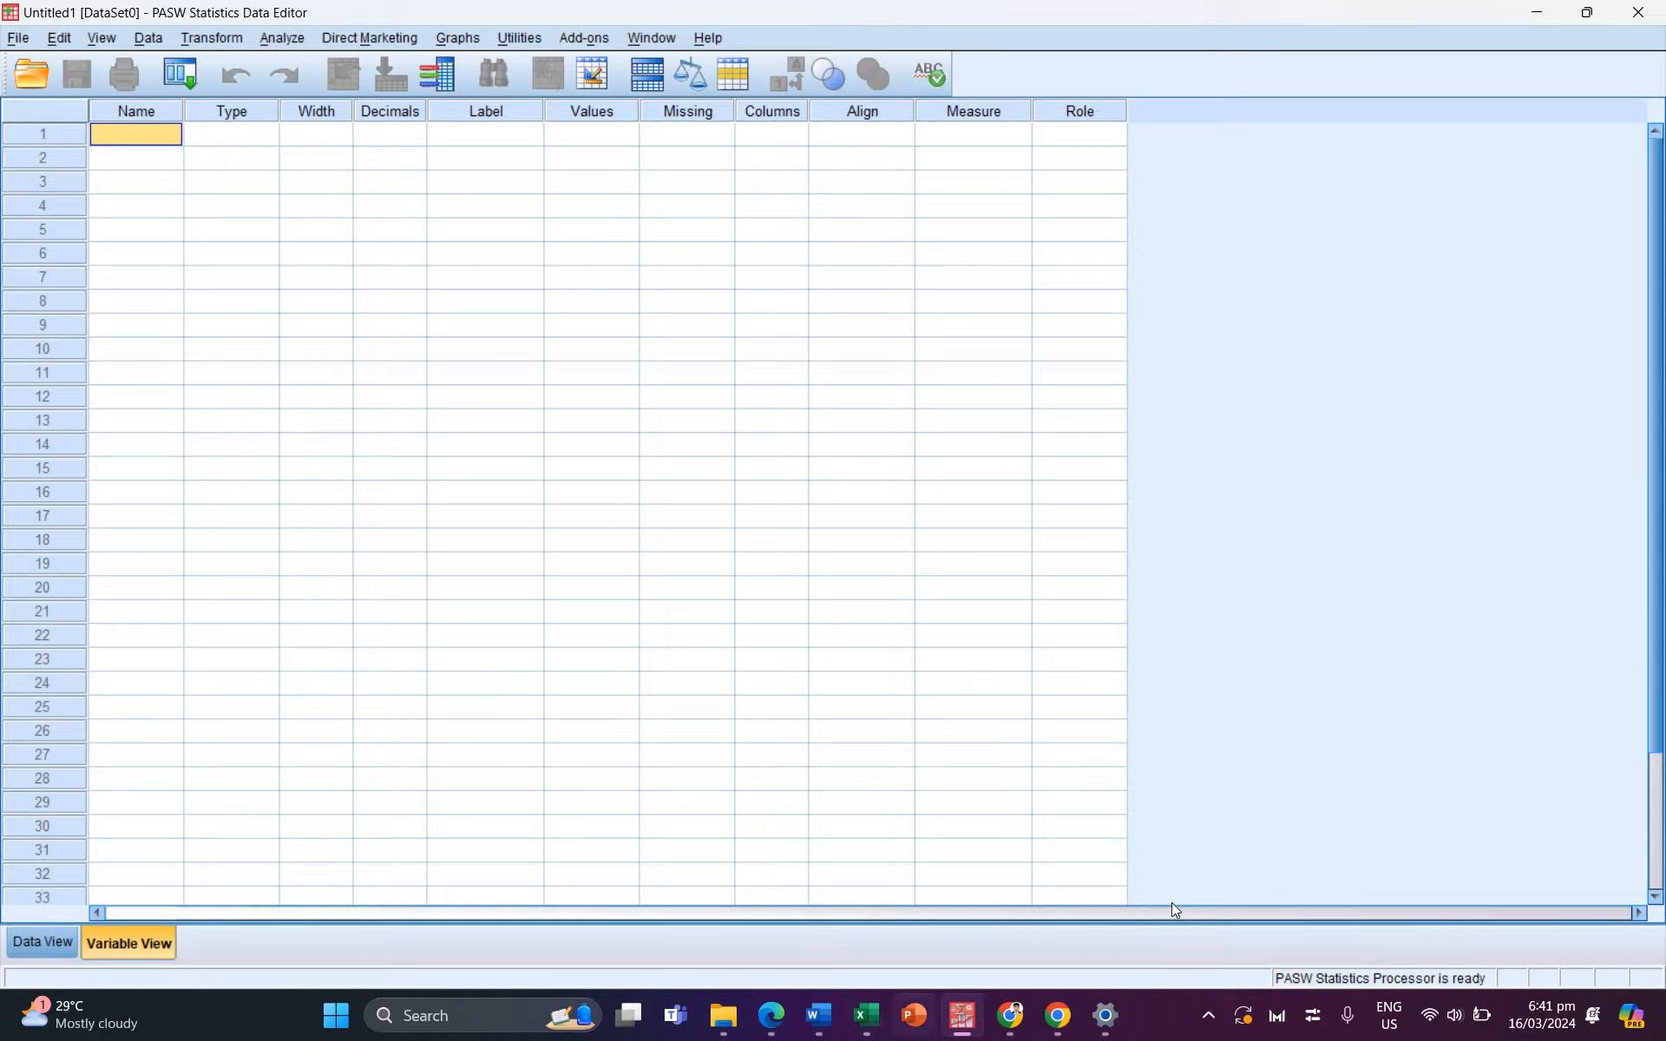
{"action": "left_click", "coordinate": [866, 1016]}
{"action": "left_click", "coordinate": [138, 339]}
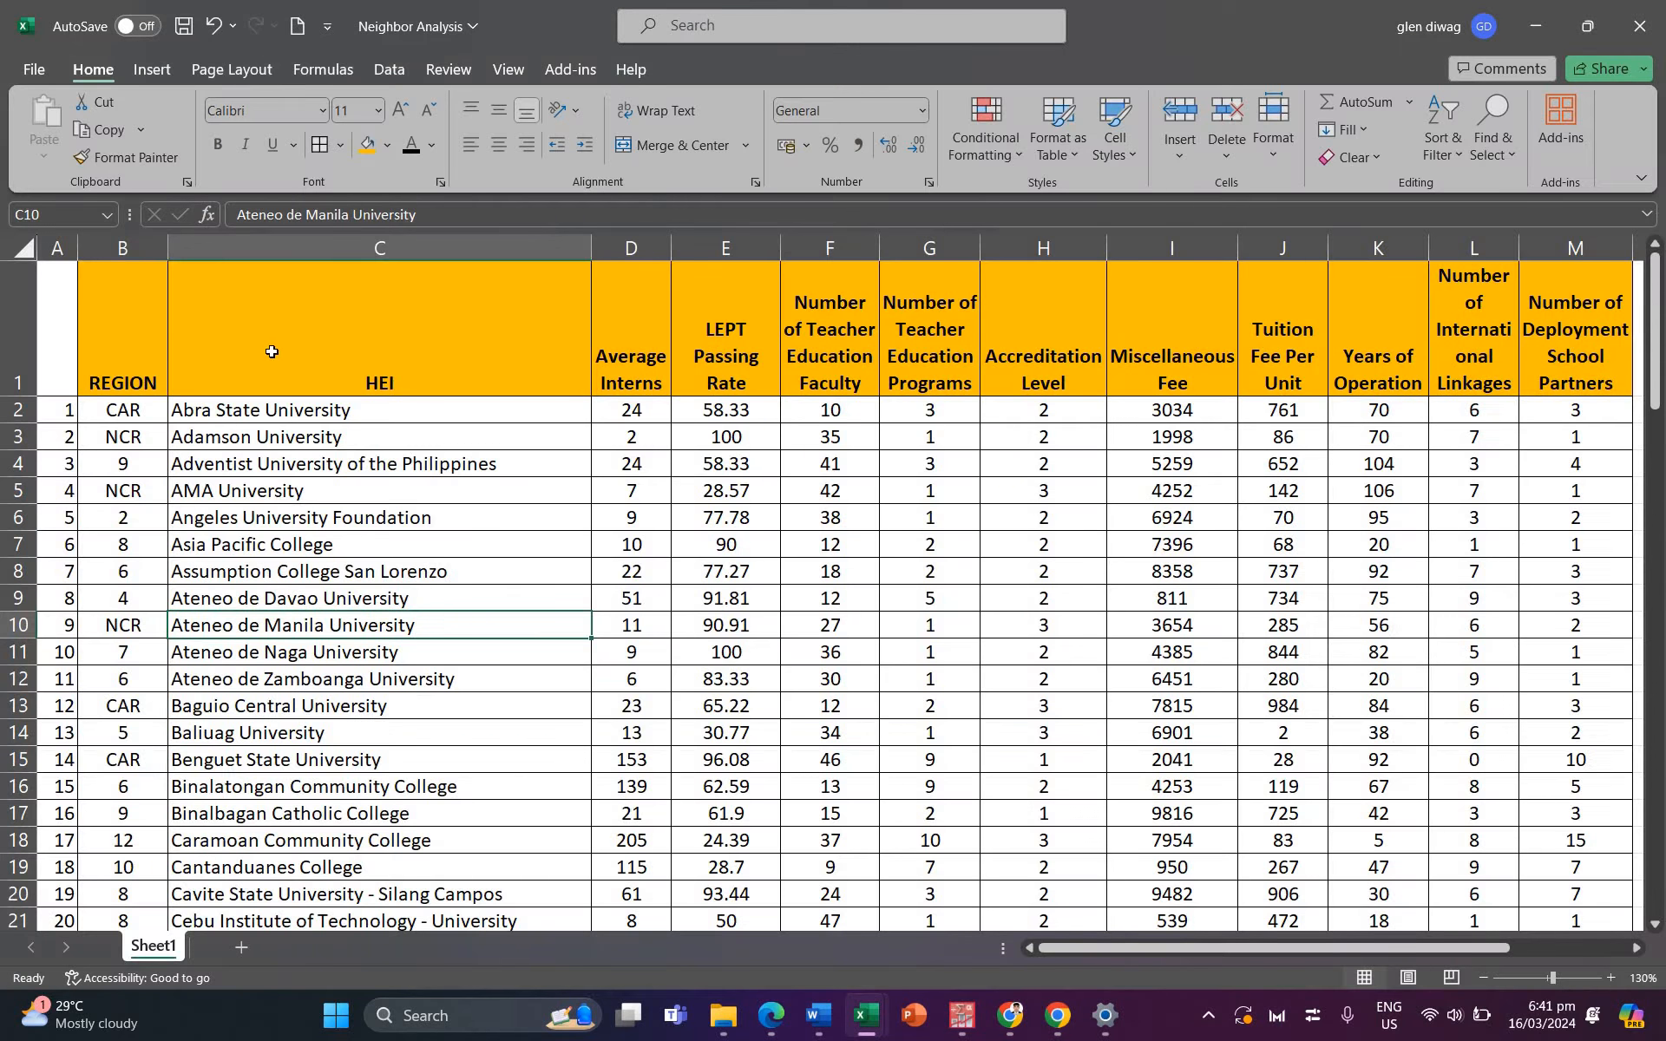
{"action": "key", "text": "Right"}
{"action": "key", "text": "Right"}
{"action": "key", "text": "Right"}
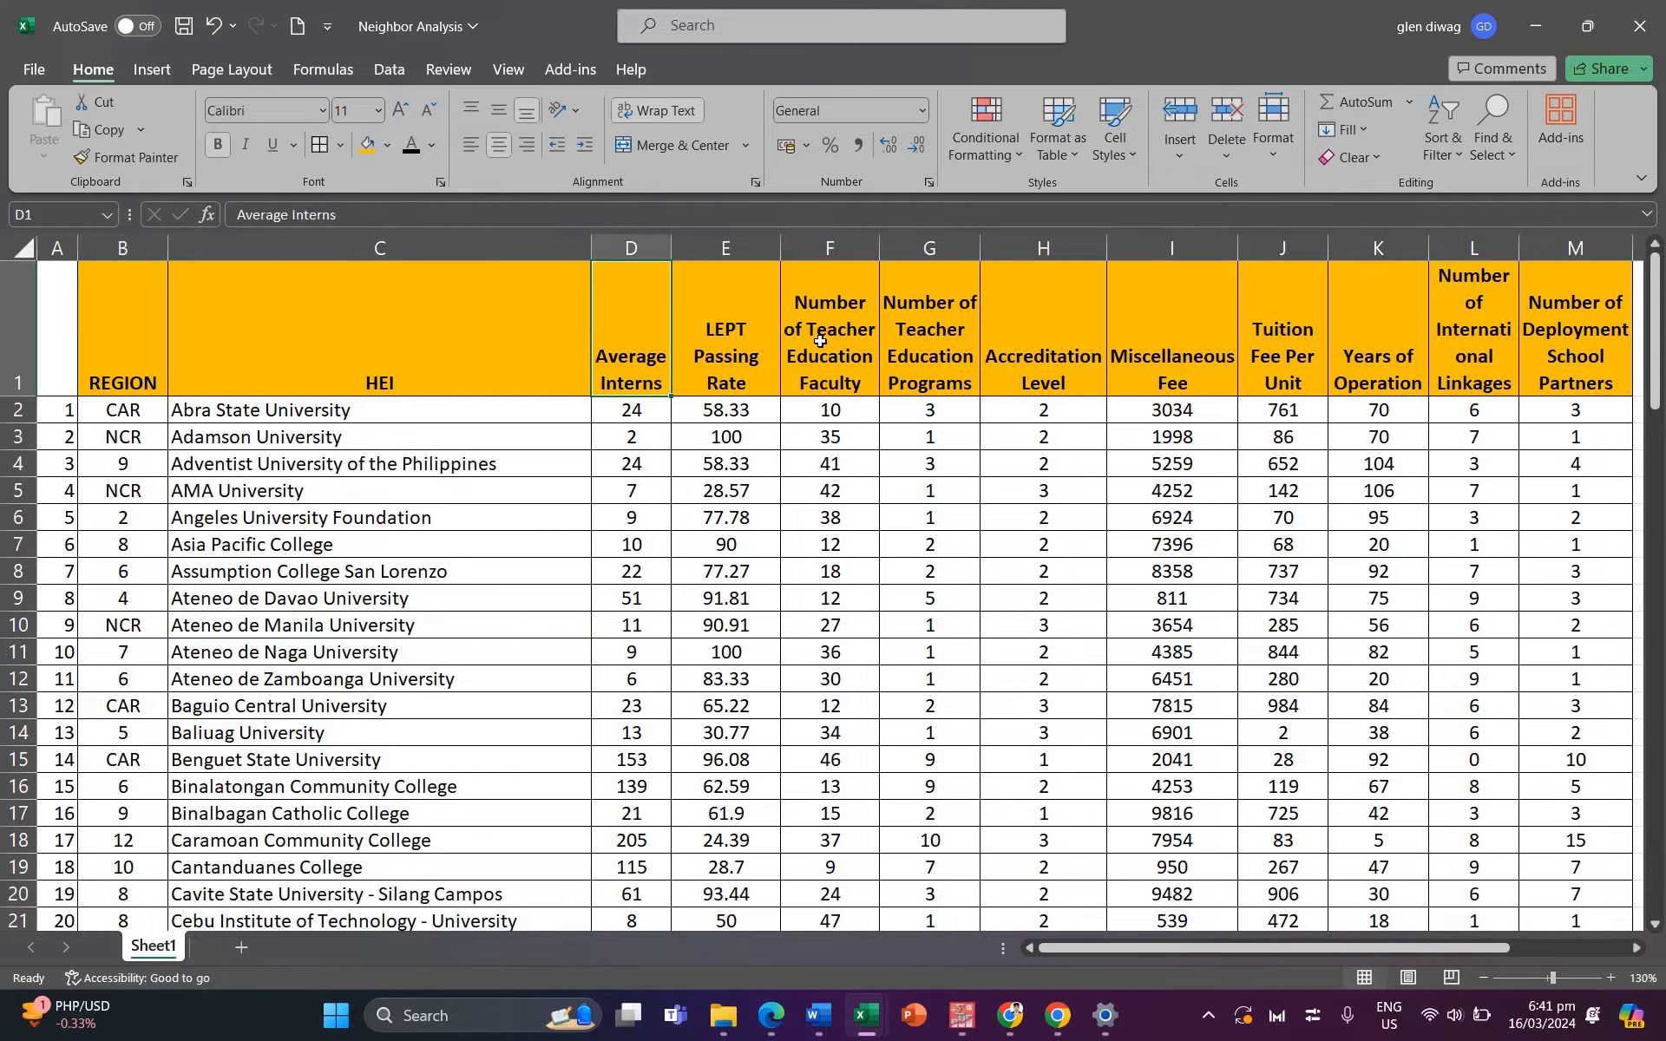
{"action": "key", "text": "Right"}
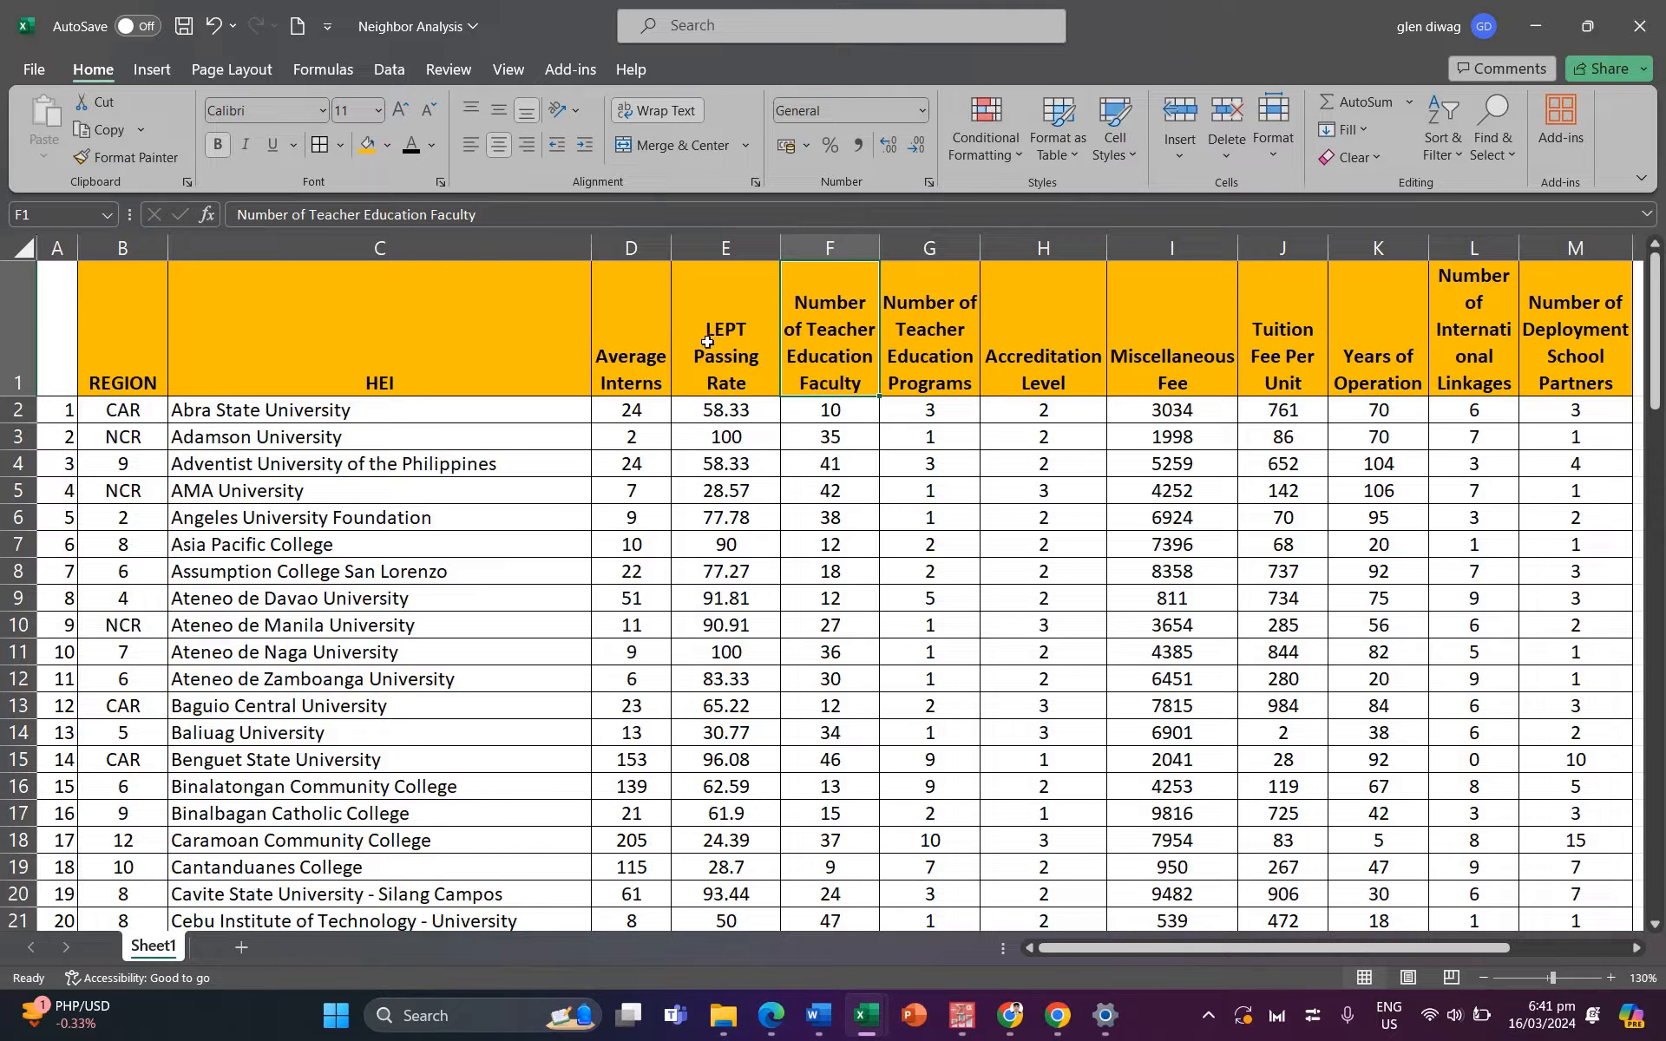
{"action": "key", "text": "Left"}
{"action": "key", "text": "Left"}
Step: Copy the headers from REGION through Number of Deployment School Partners and paste them transposed as a vertical list starting at R2
{"action": "left_click_drag", "start_coordinate": [106, 343], "coordinate": [1440, 347]}
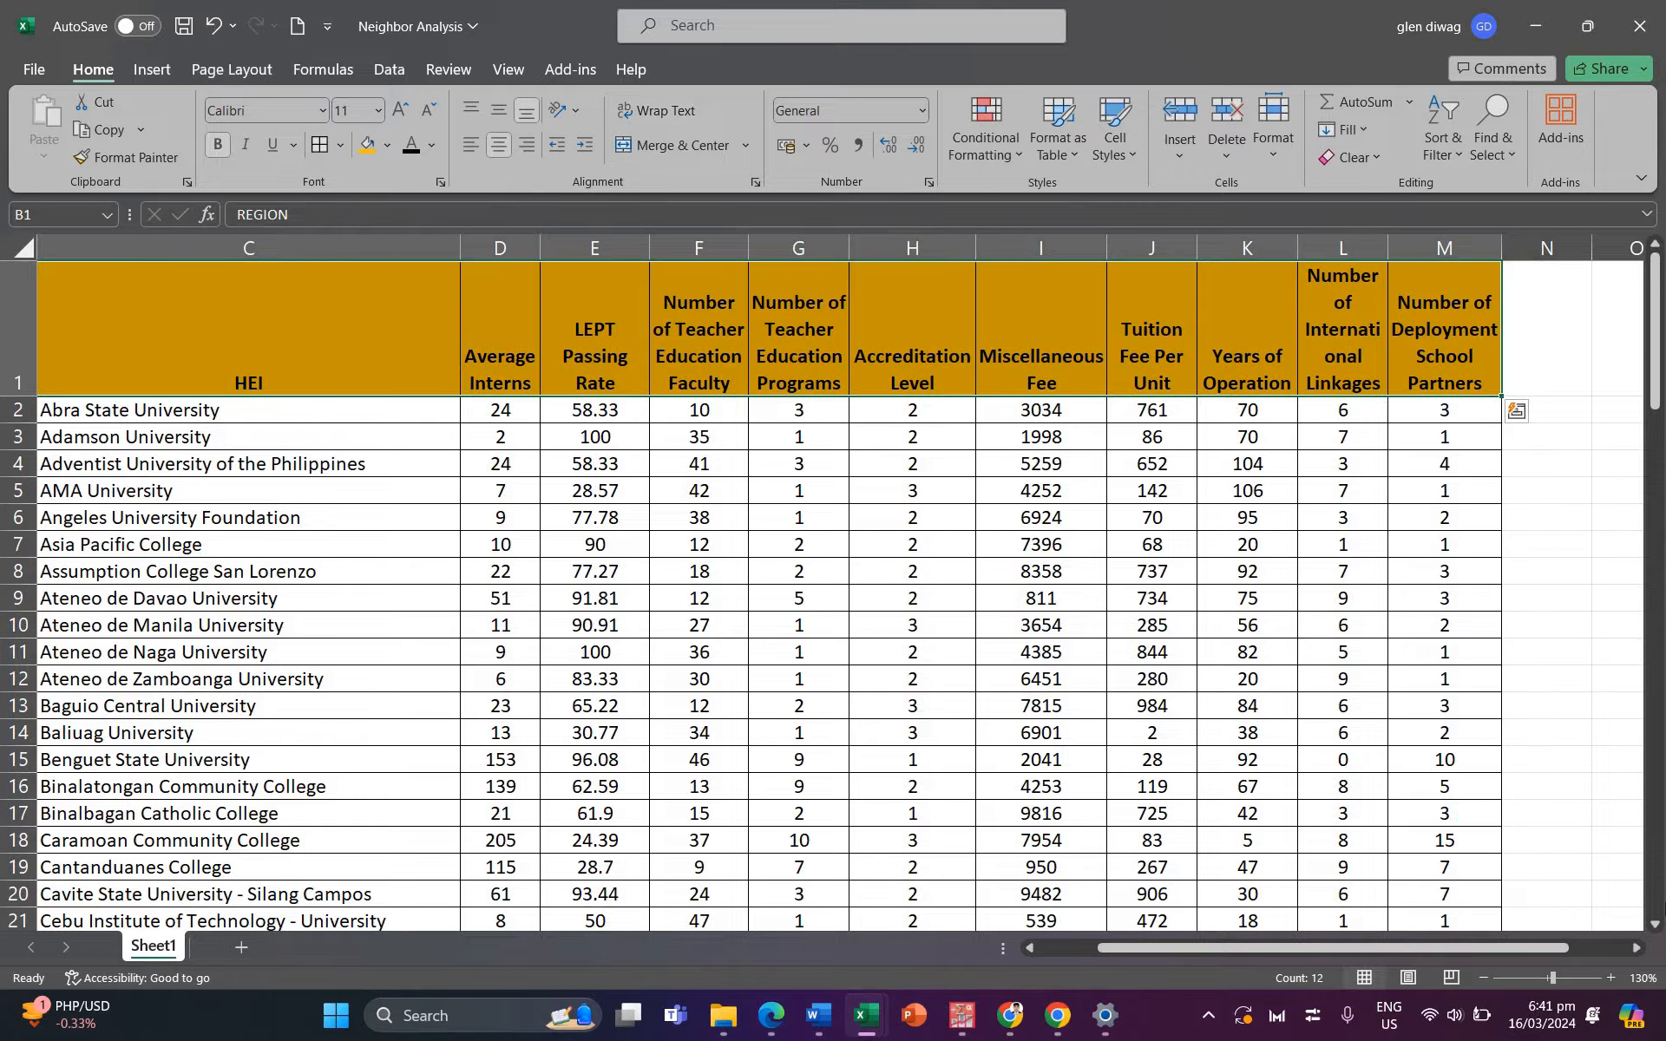
{"action": "key", "text": "ctrl+c"}
{"action": "scroll", "coordinate": [1406, 413], "scroll_direction": "right", "scroll_amount": 2}
{"action": "left_click", "coordinate": [1406, 412]}
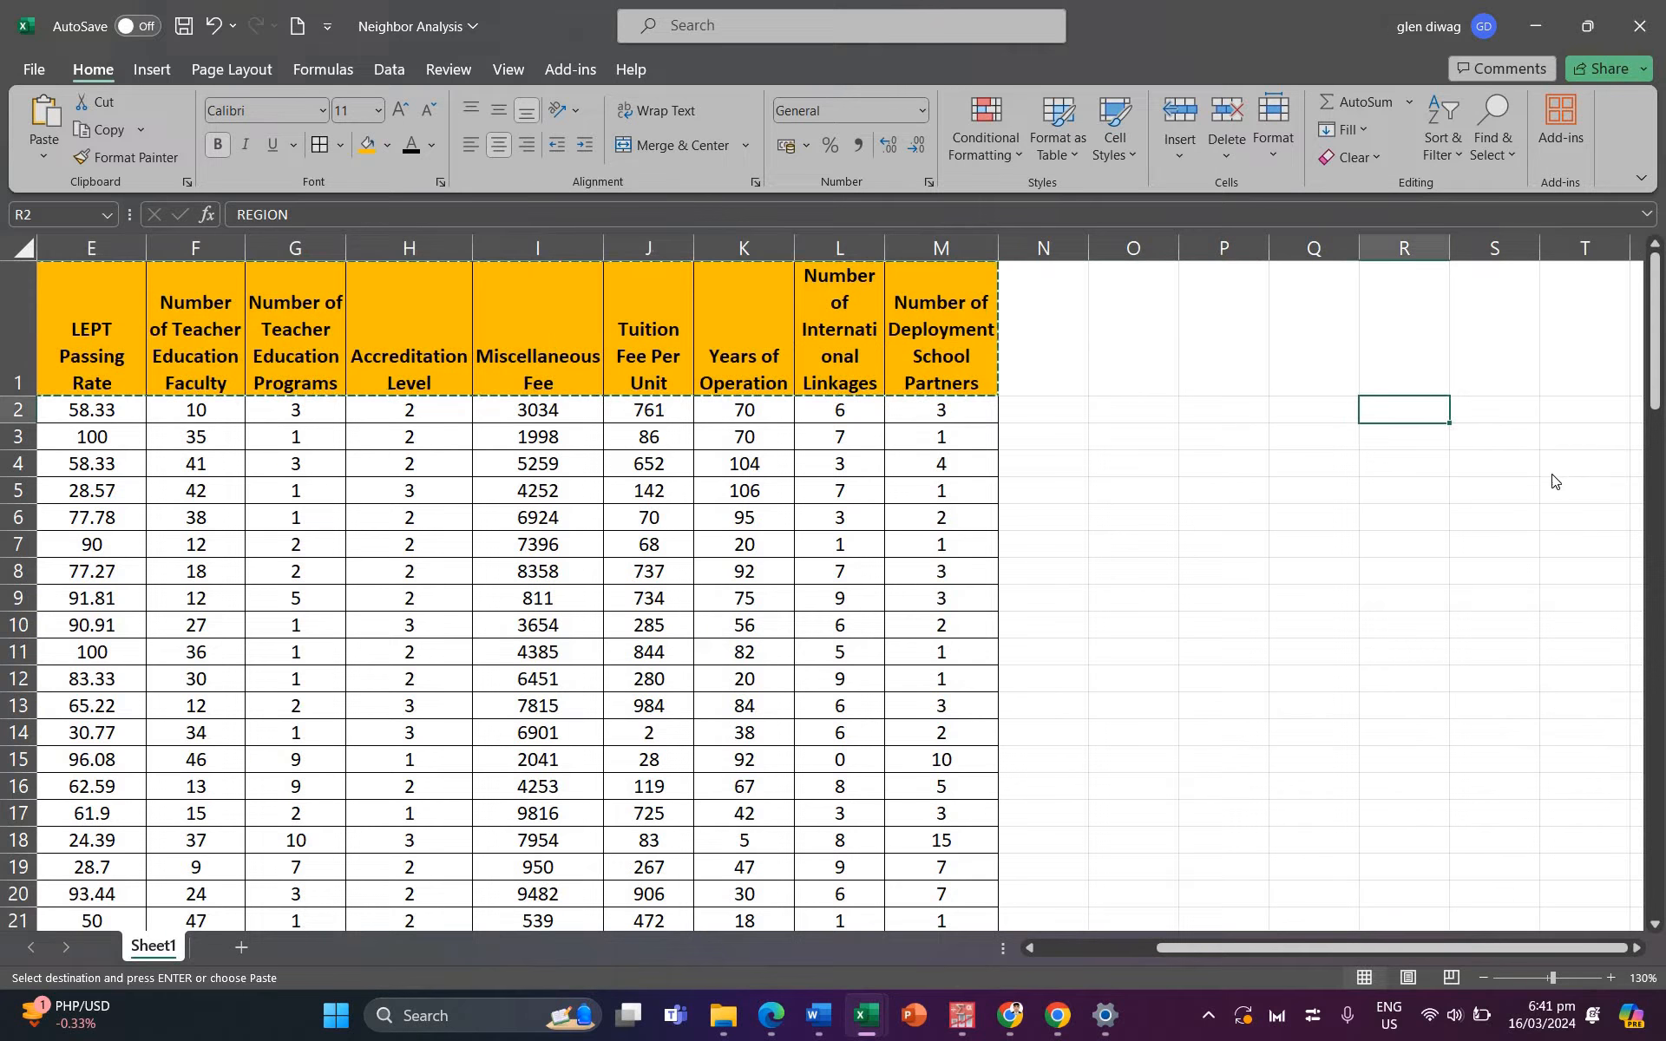
{"action": "right_click", "coordinate": [1553, 481]}
{"action": "key", "text": "t"}
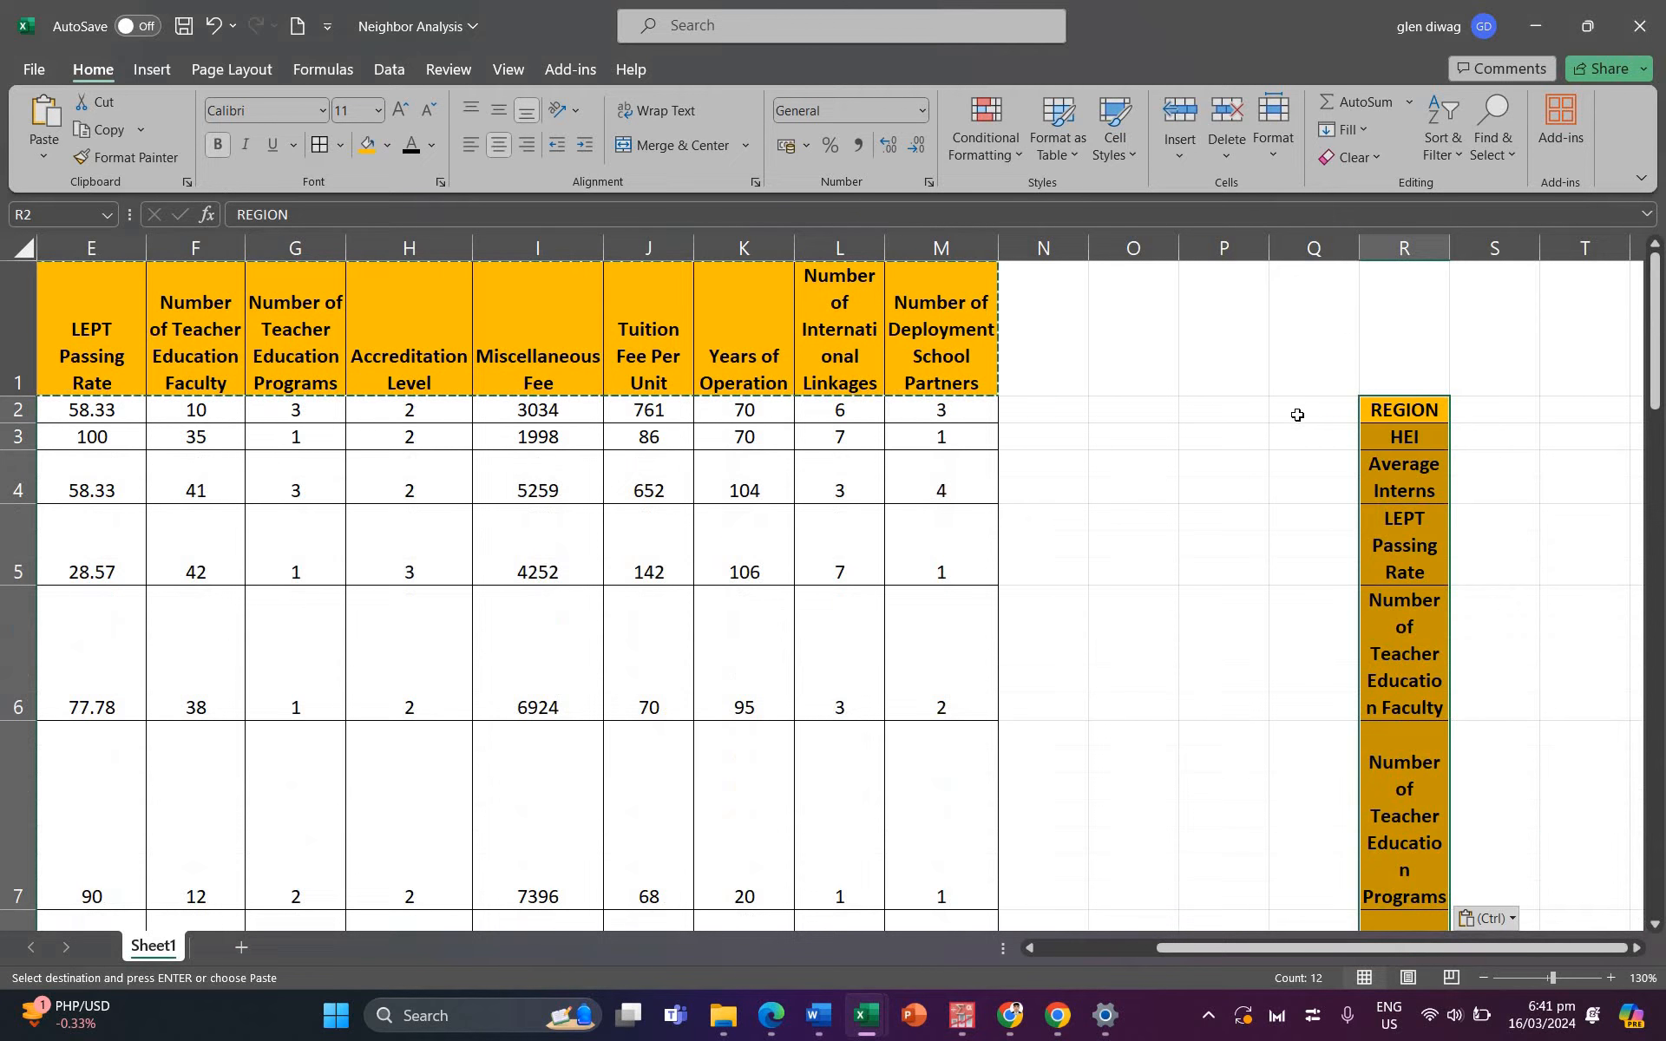
Step: Enter the short variable names REGION, HEI and AvIn in Q2 to Q4 beside their matching full headers
{"action": "left_click", "coordinate": [1298, 415]}
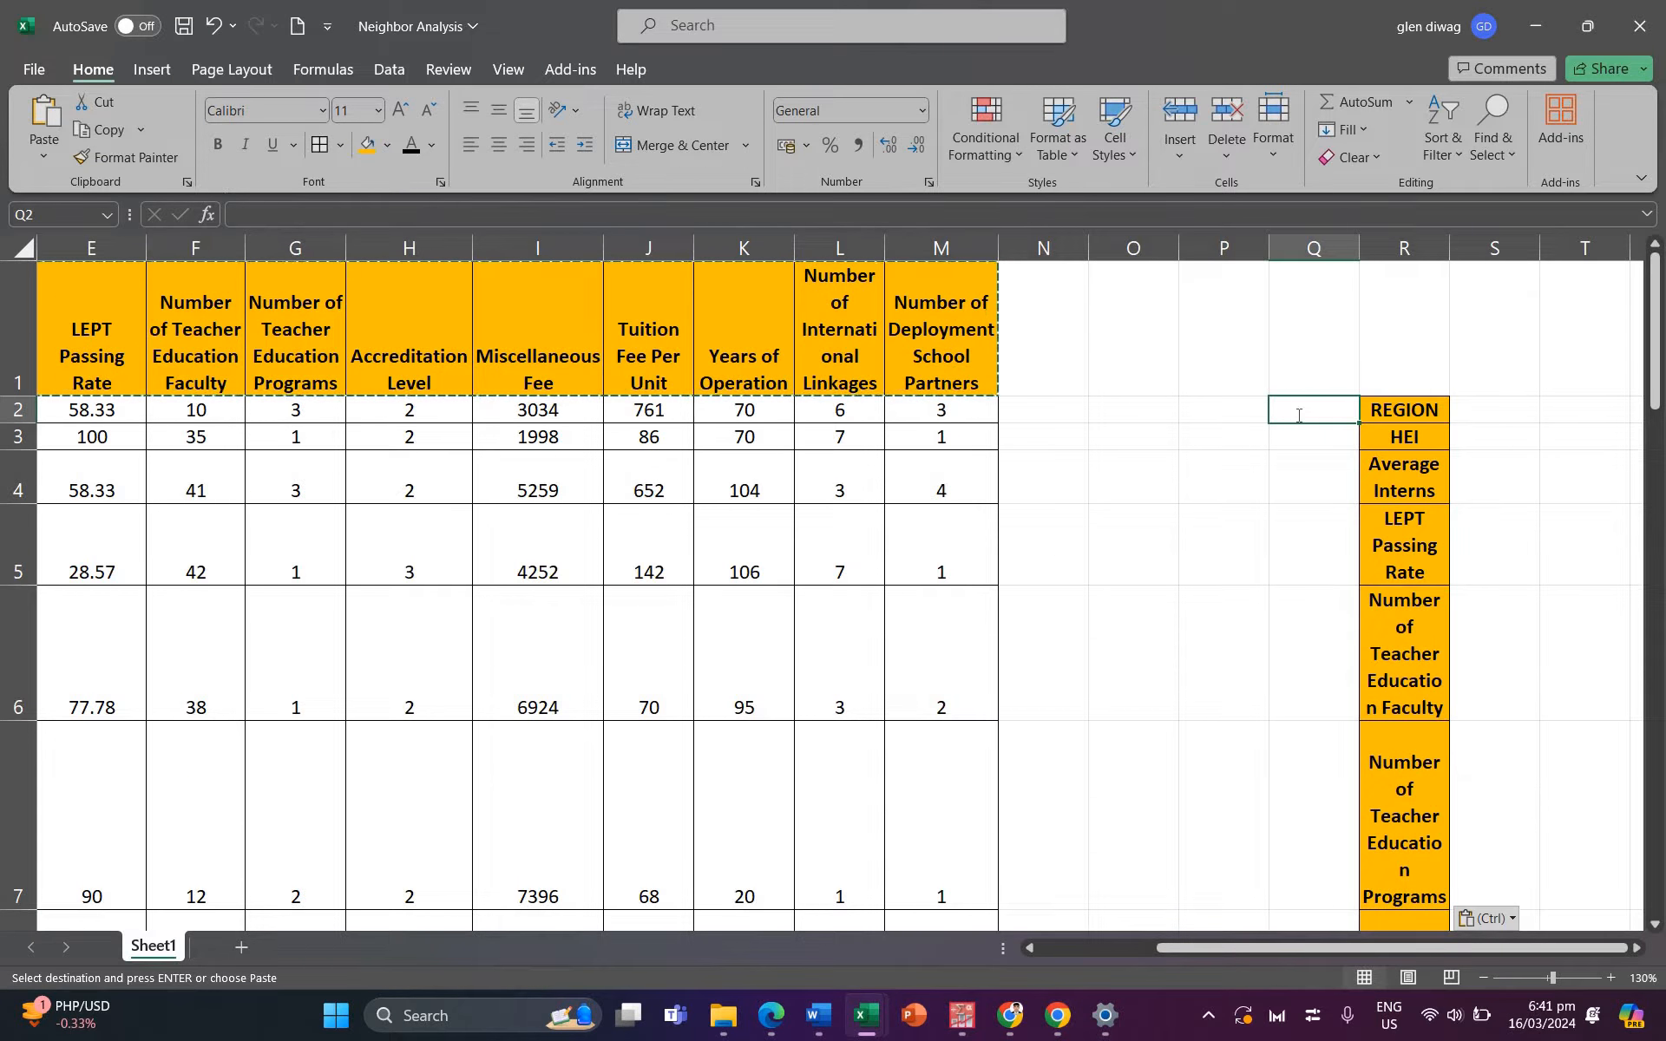
{"action": "type", "text": "REGION"}
{"action": "key", "text": "Return"}
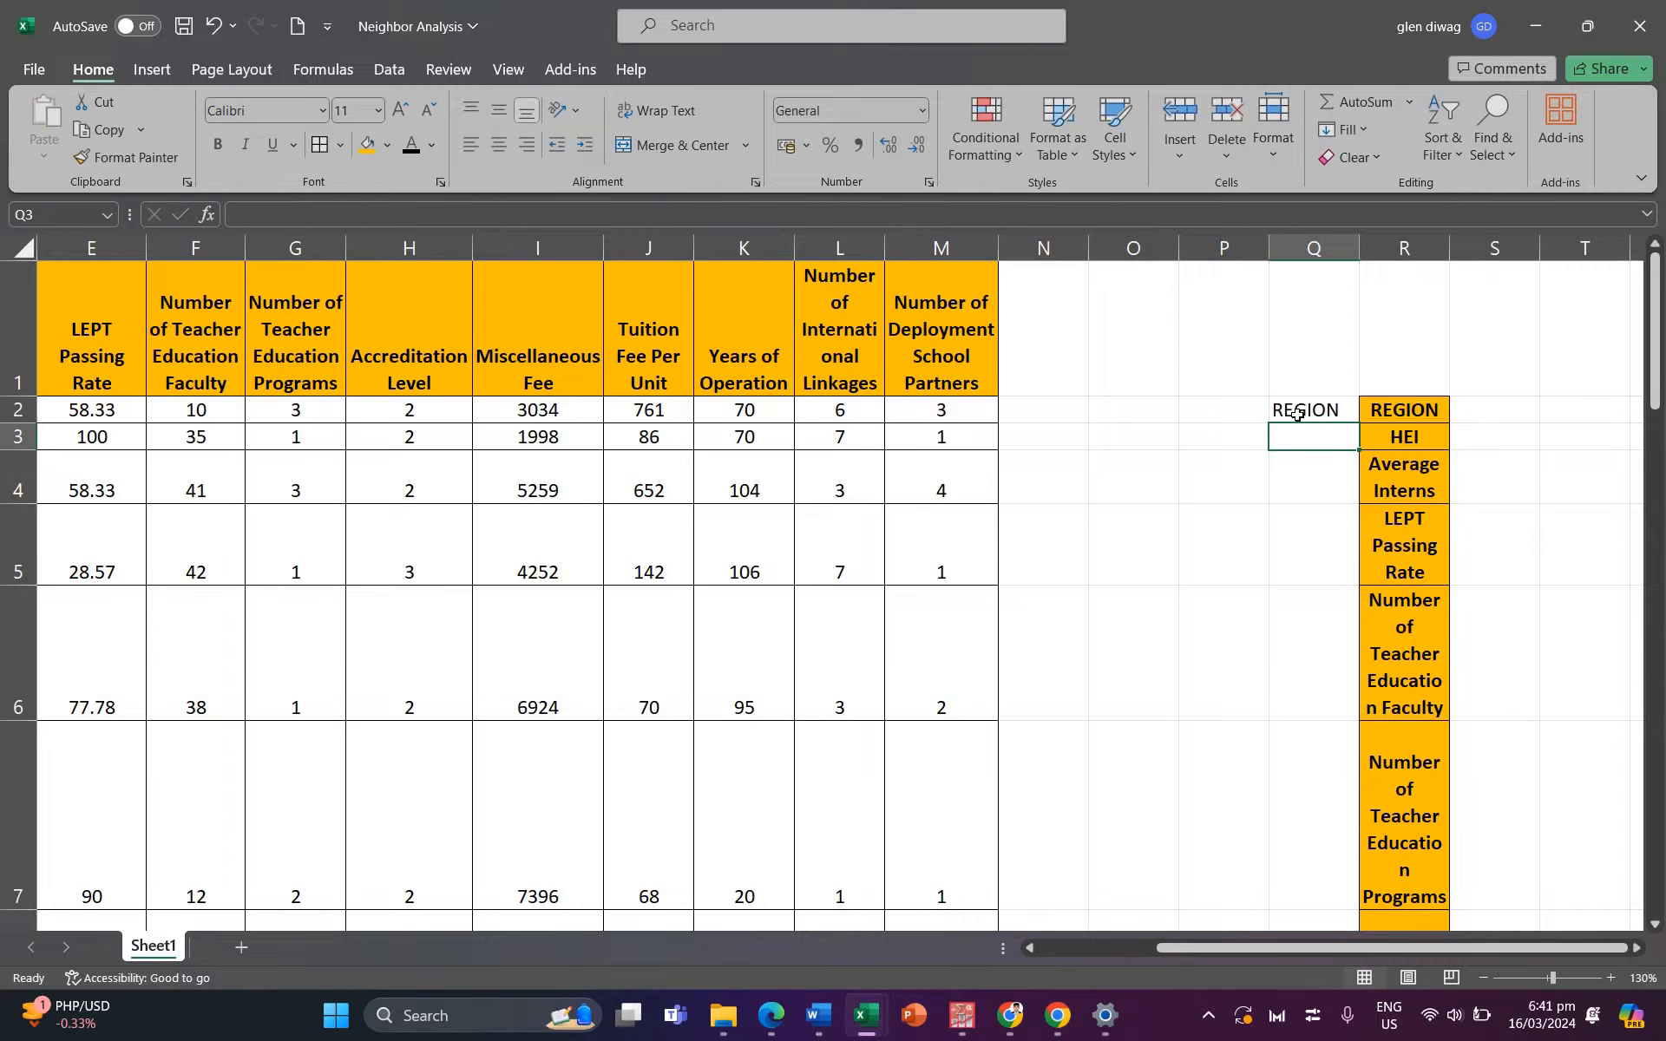
{"action": "type", "text": "HEI"}
{"action": "key", "text": "Return"}
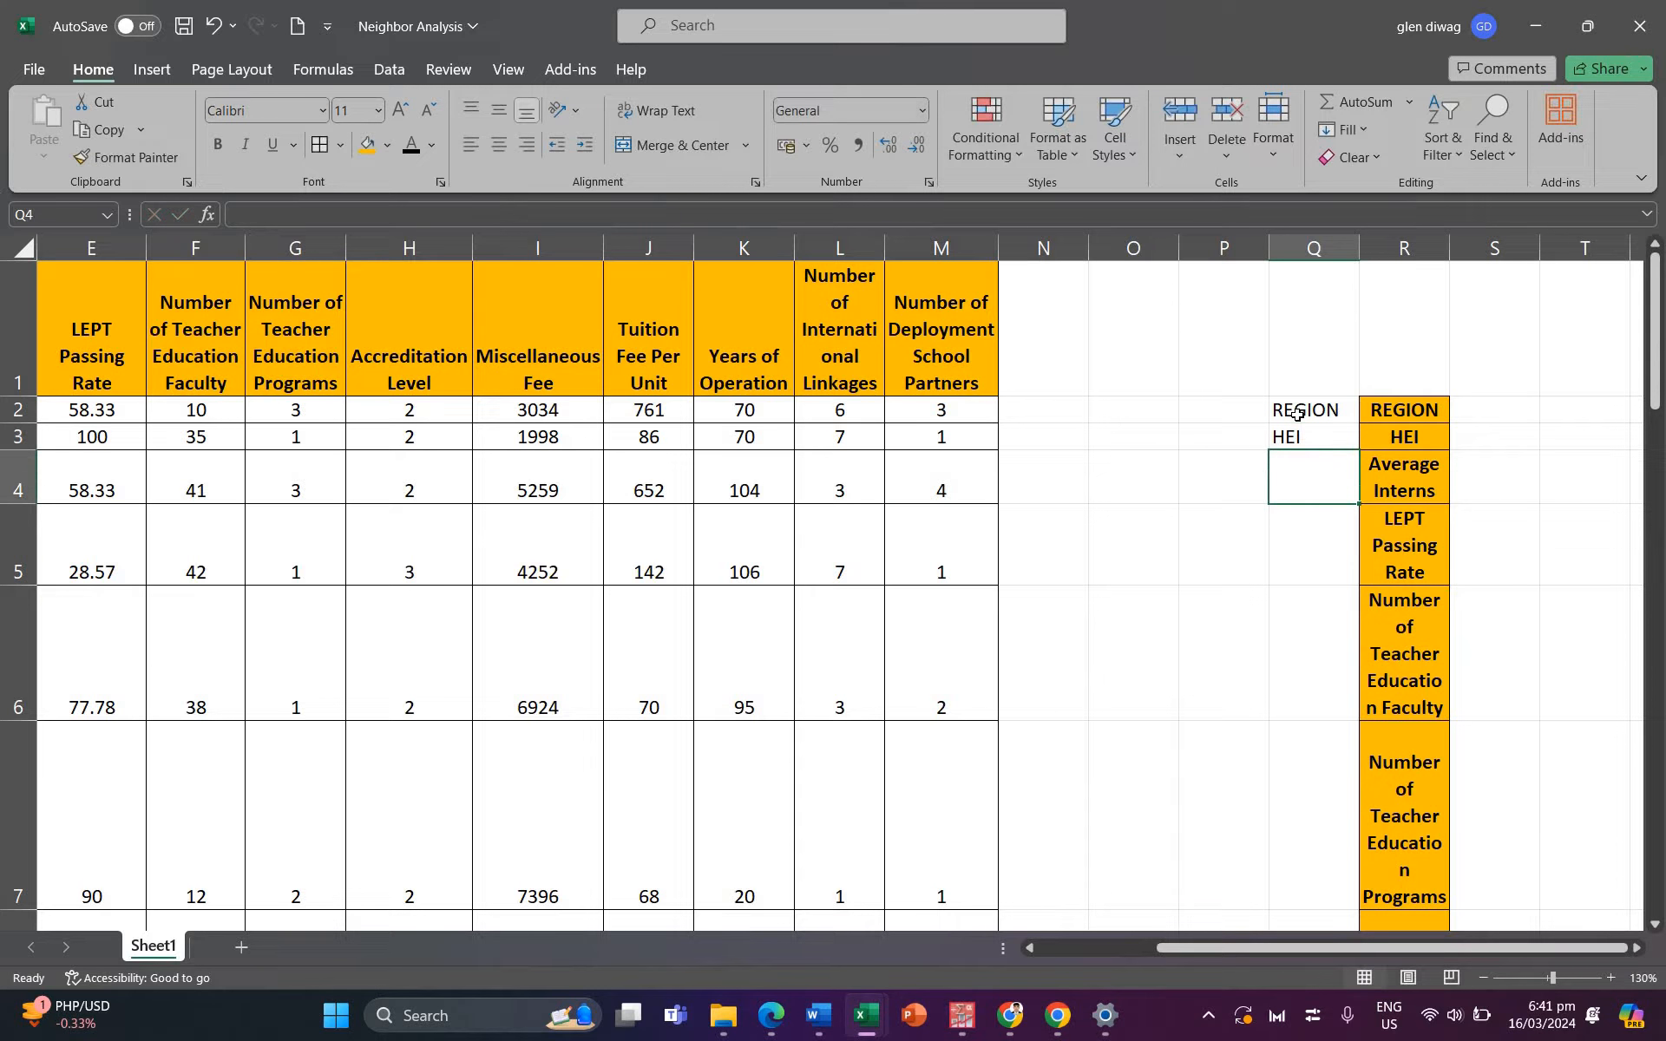
{"action": "type", "text": "AV"}
{"action": "key", "text": "BackSpace"}
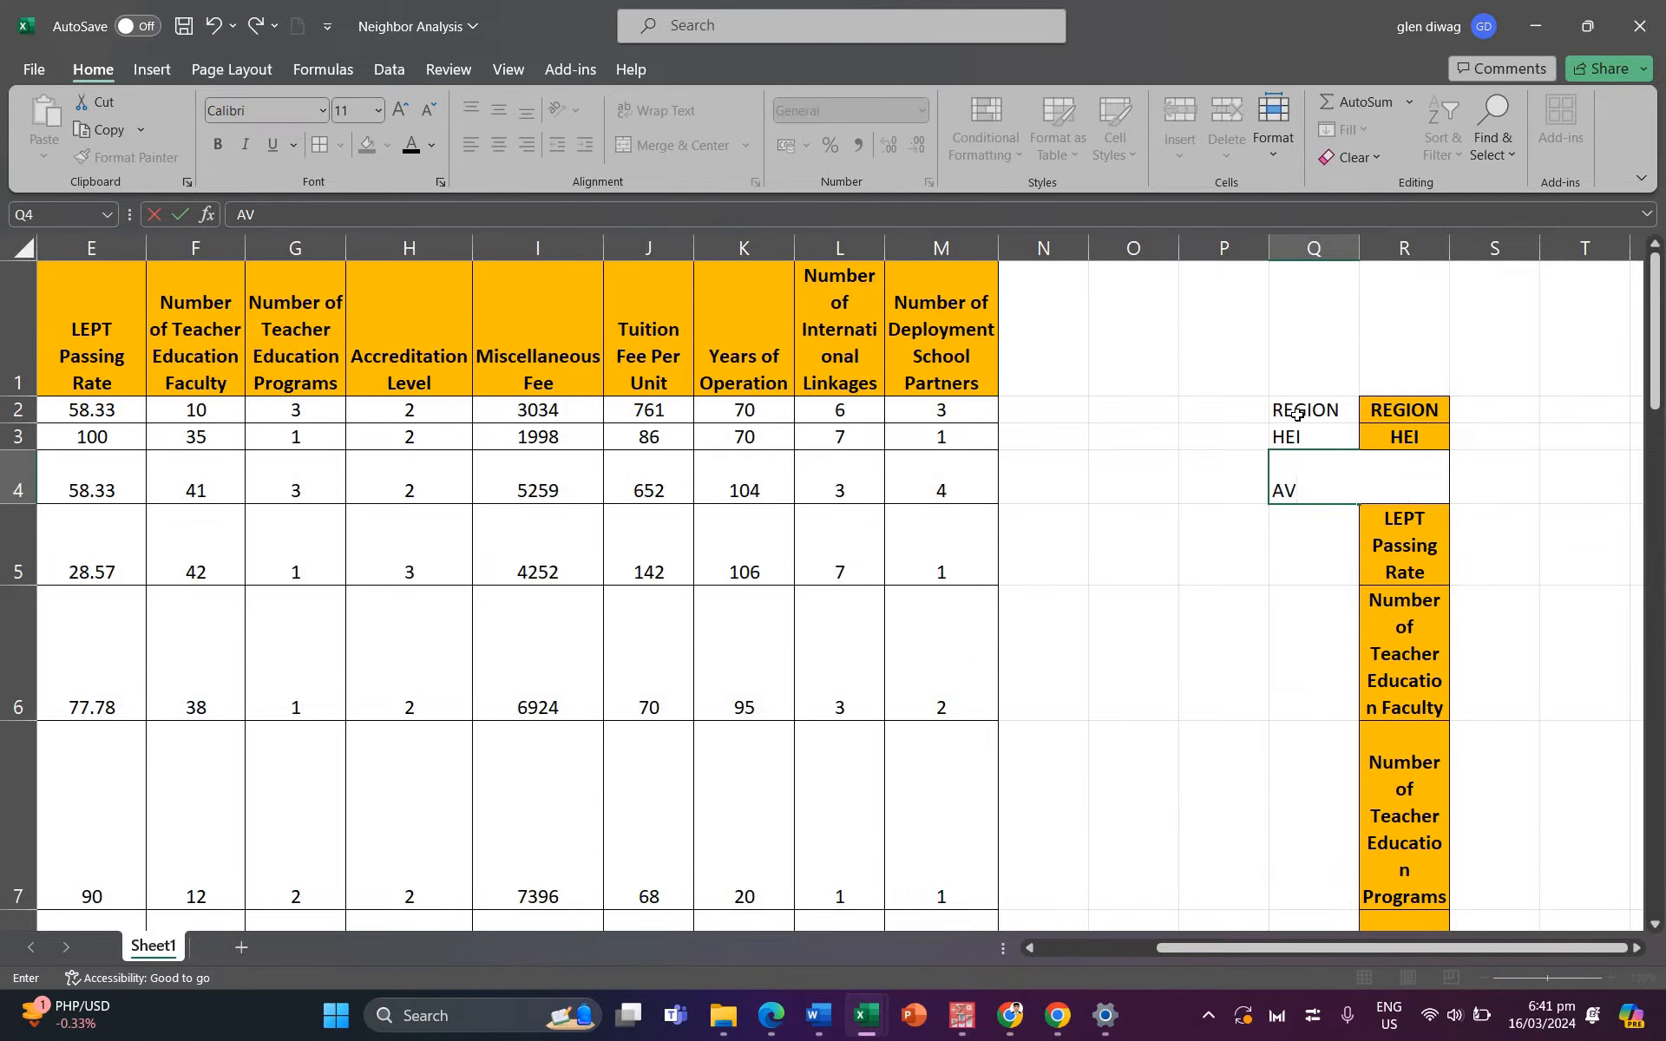
{"action": "type", "text": "v"}
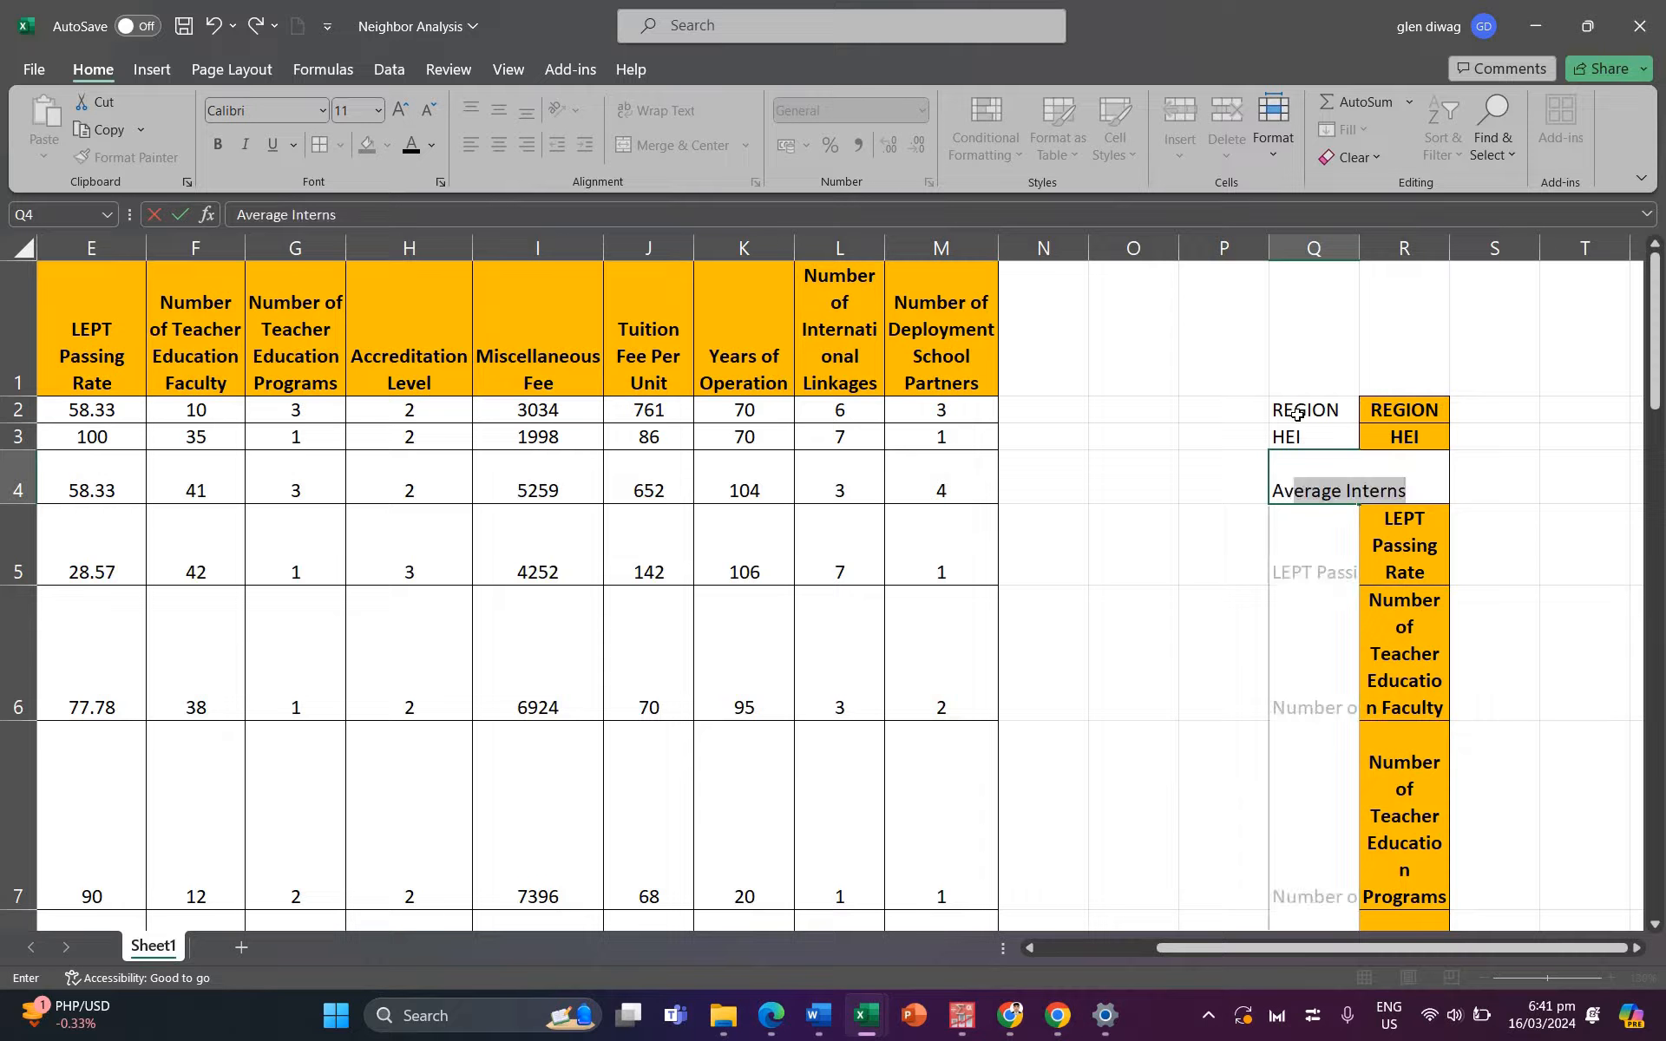
{"action": "type", "text": "ln"}
{"action": "key", "text": "Return"}
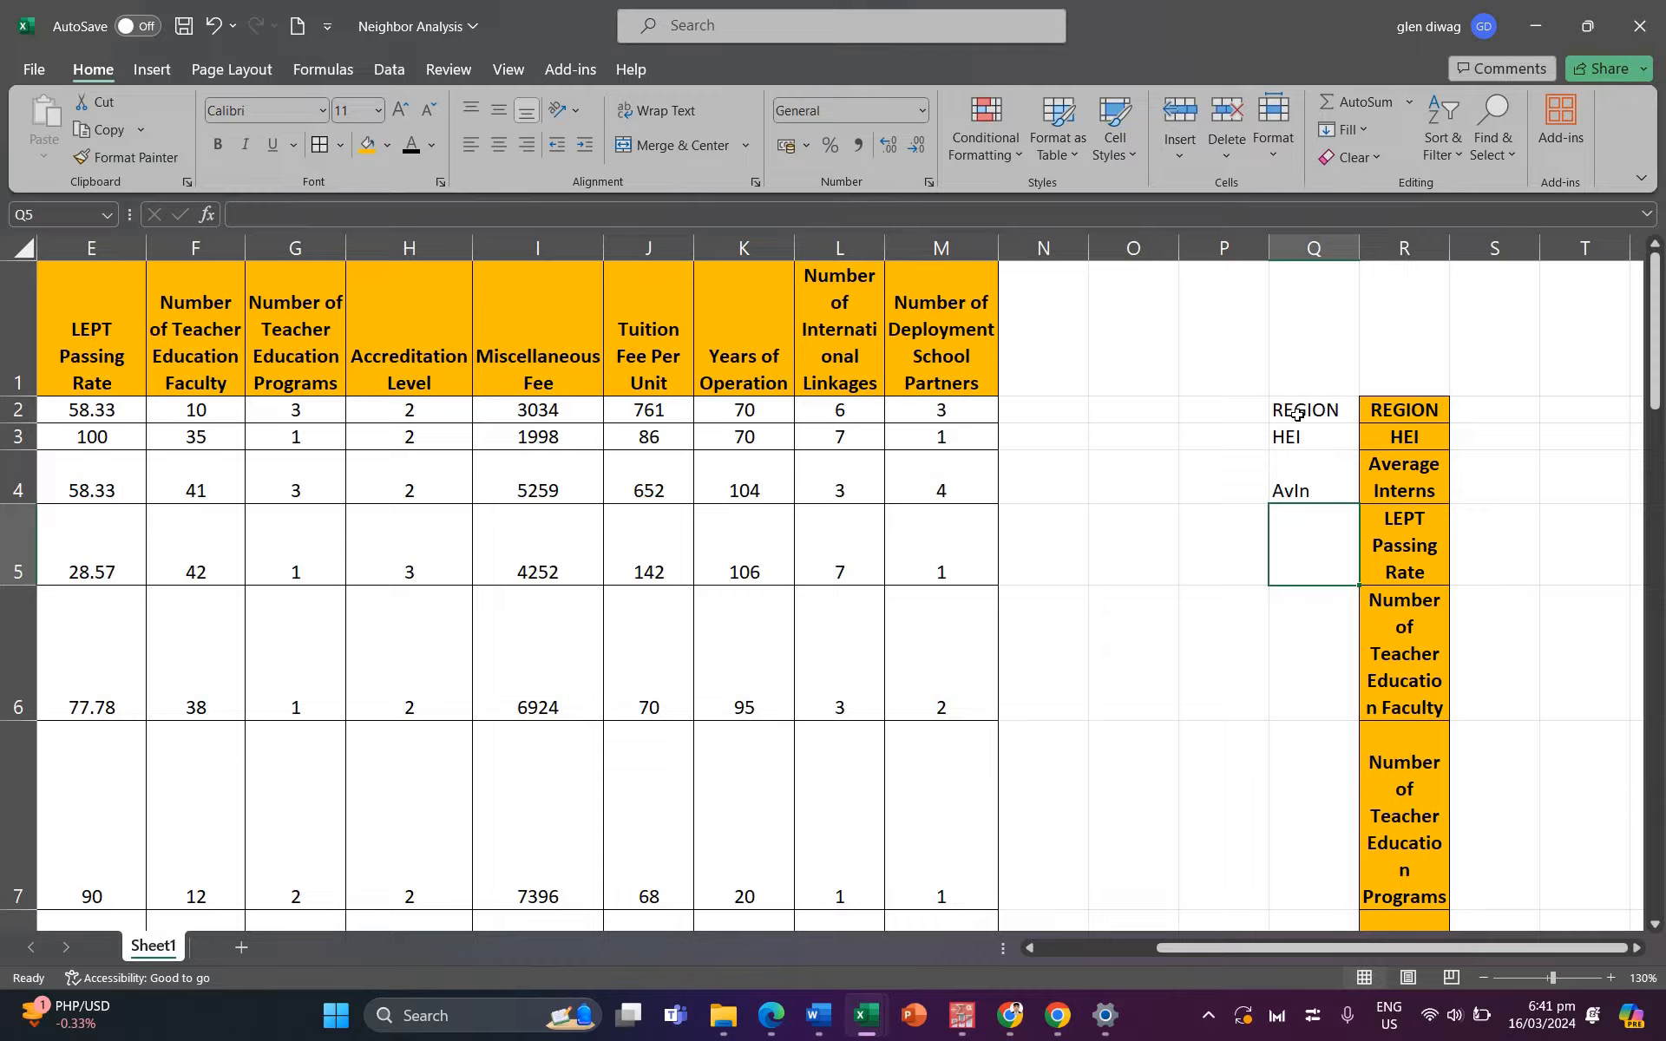
Step: Enter the short names LEPTRate, Faculty and Programs in Q5 to Q7 beside the passing rate, faculty and programs headers
{"action": "type", "text": "LEPT"}
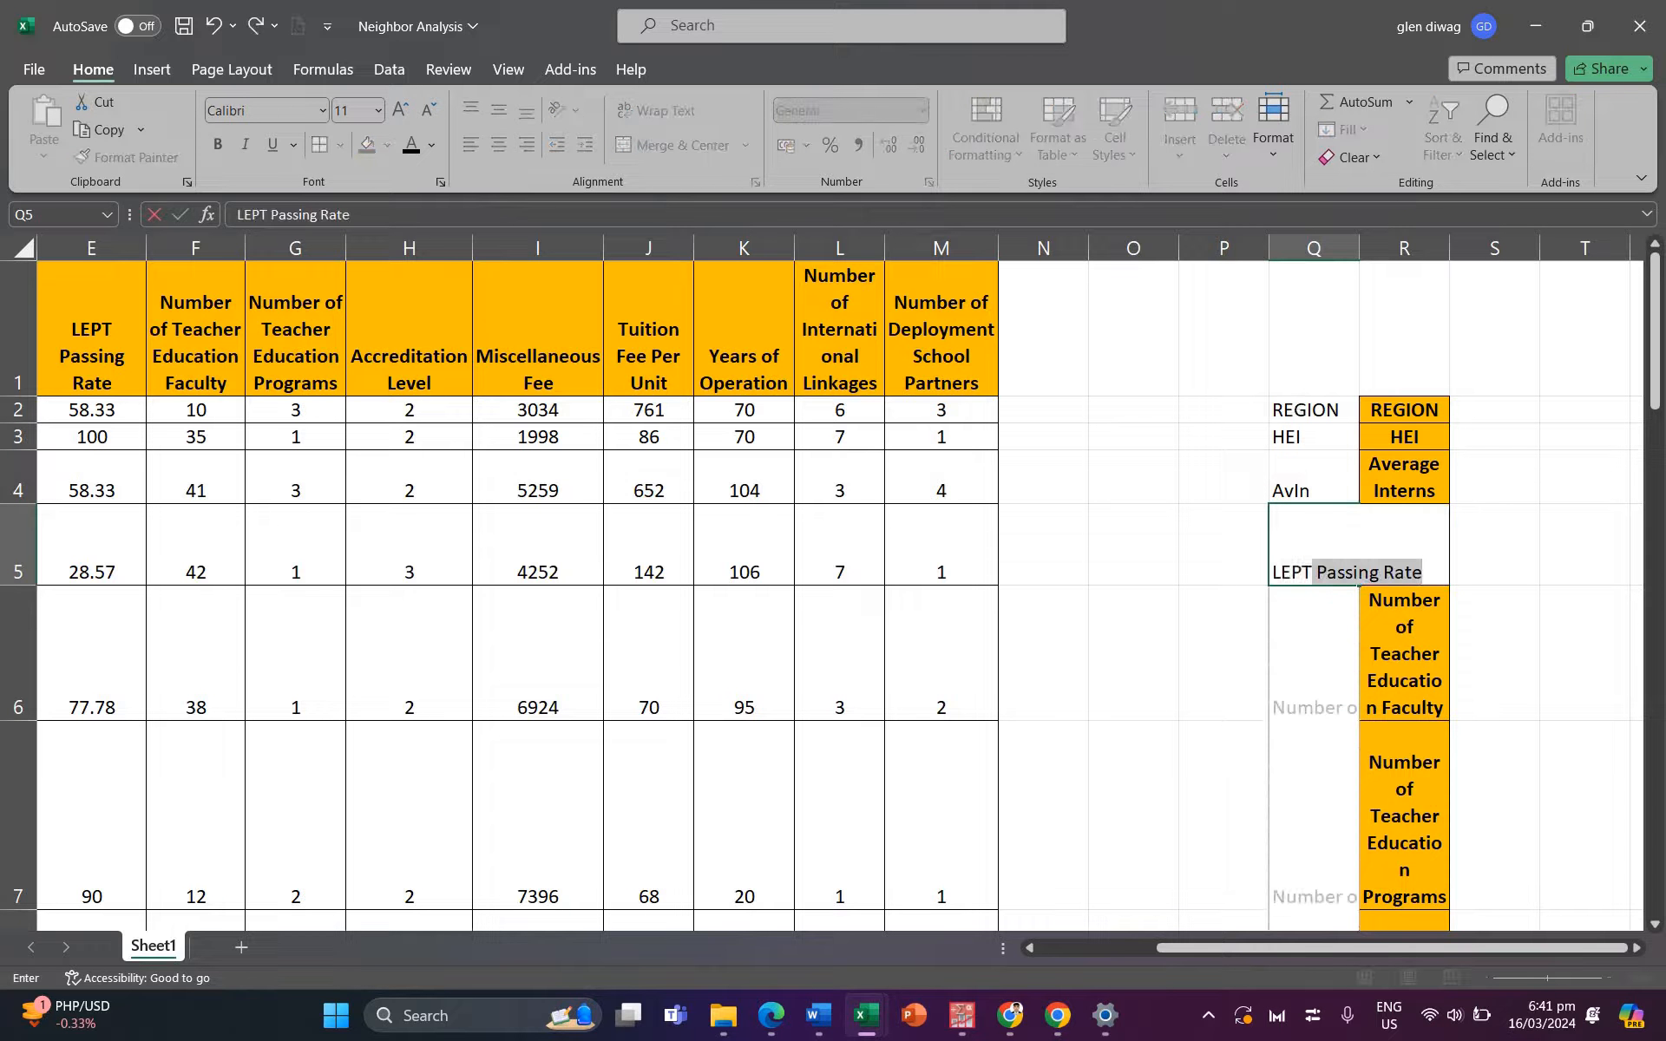
{"action": "type", "text": "Rate"}
{"action": "key", "text": "Return"}
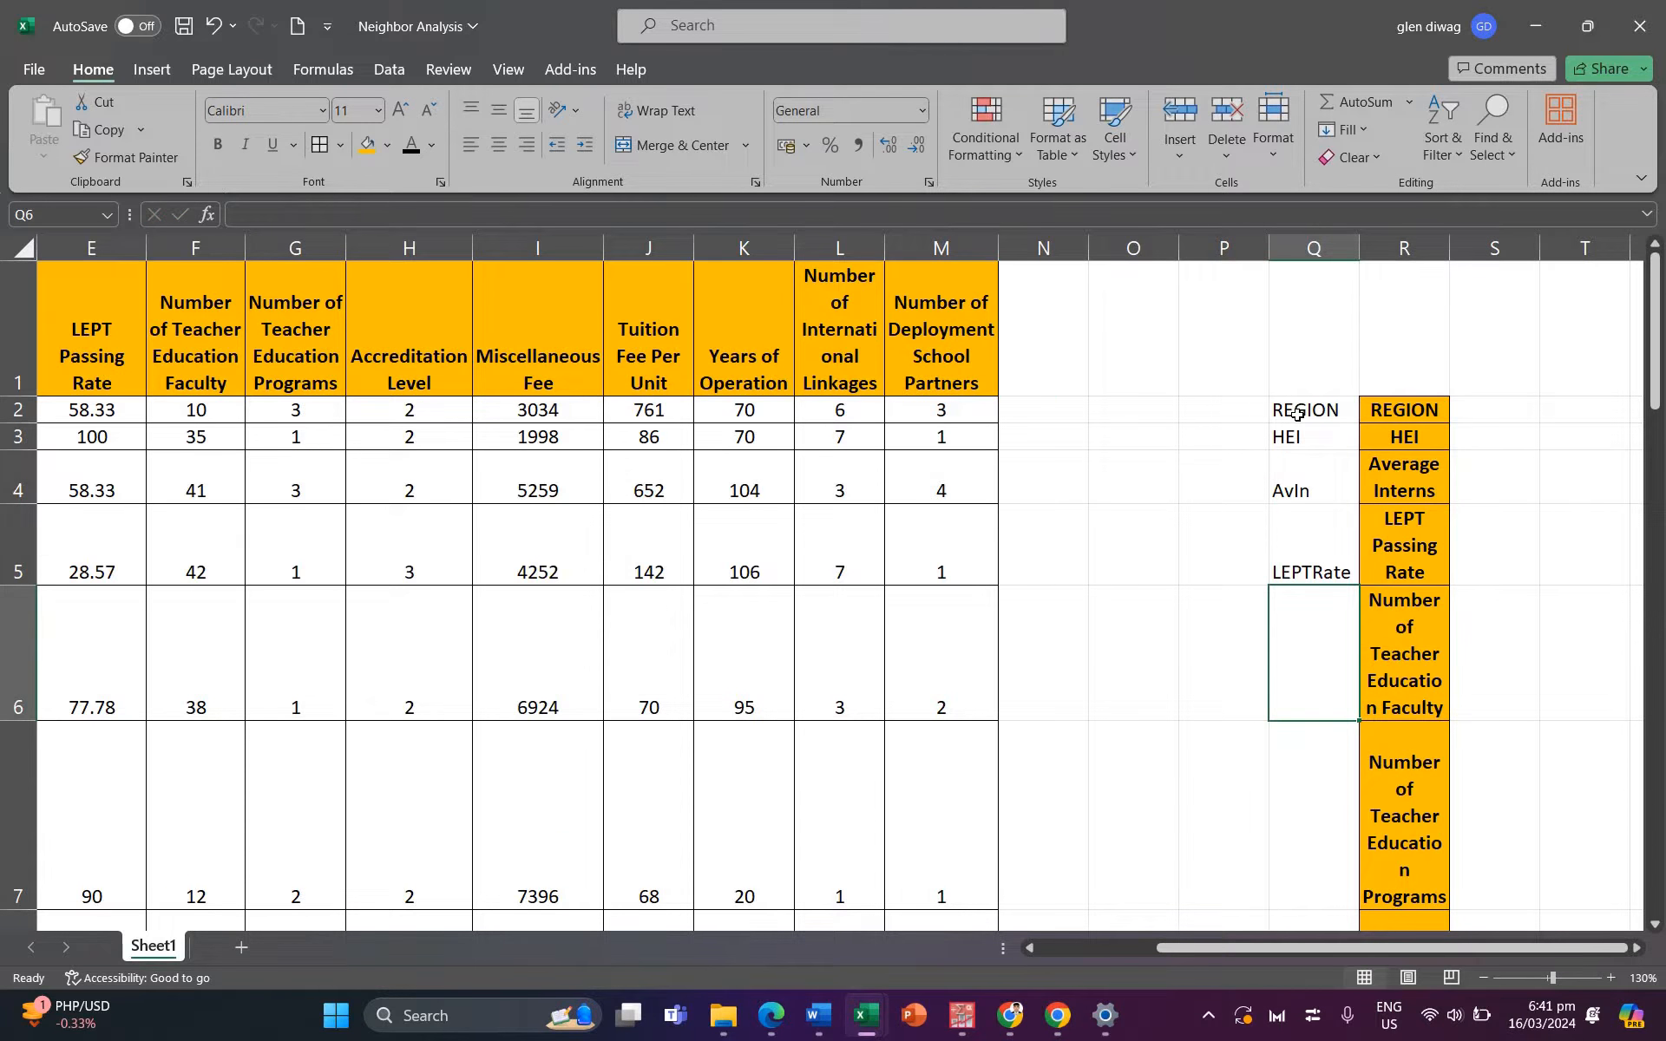
{"action": "type", "text": "faculty"}
{"action": "key", "text": "Return"}
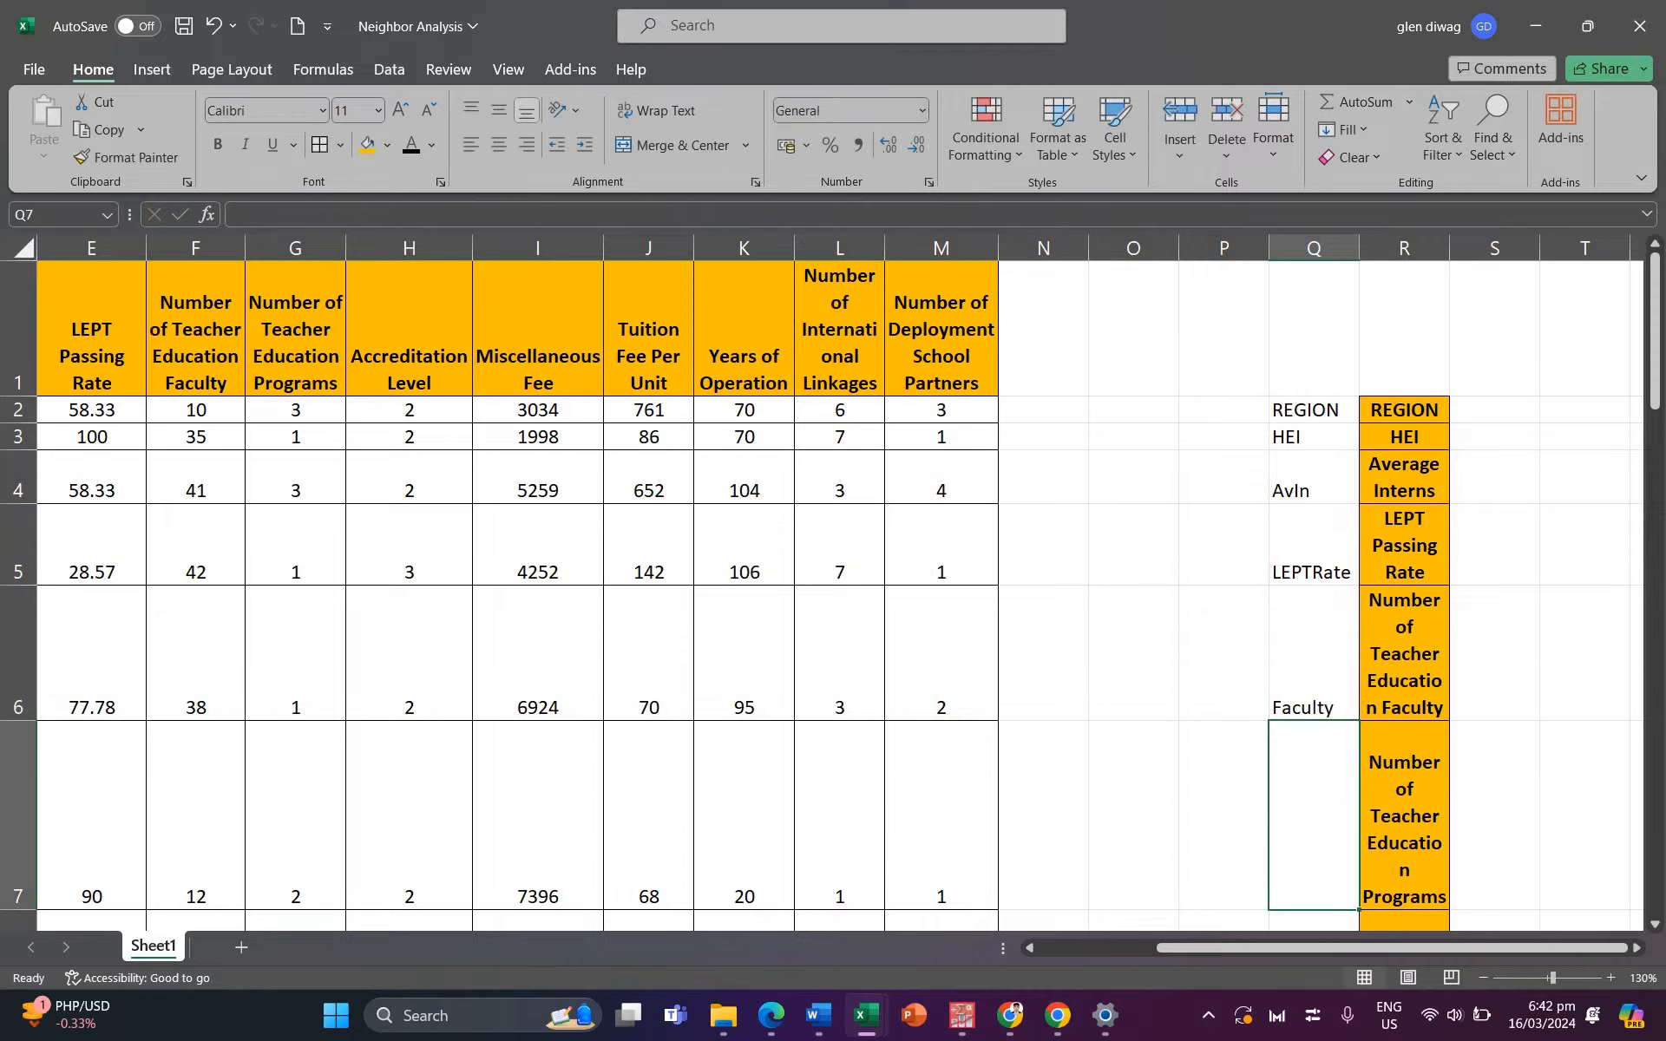
{"action": "type", "text": "Programs"}
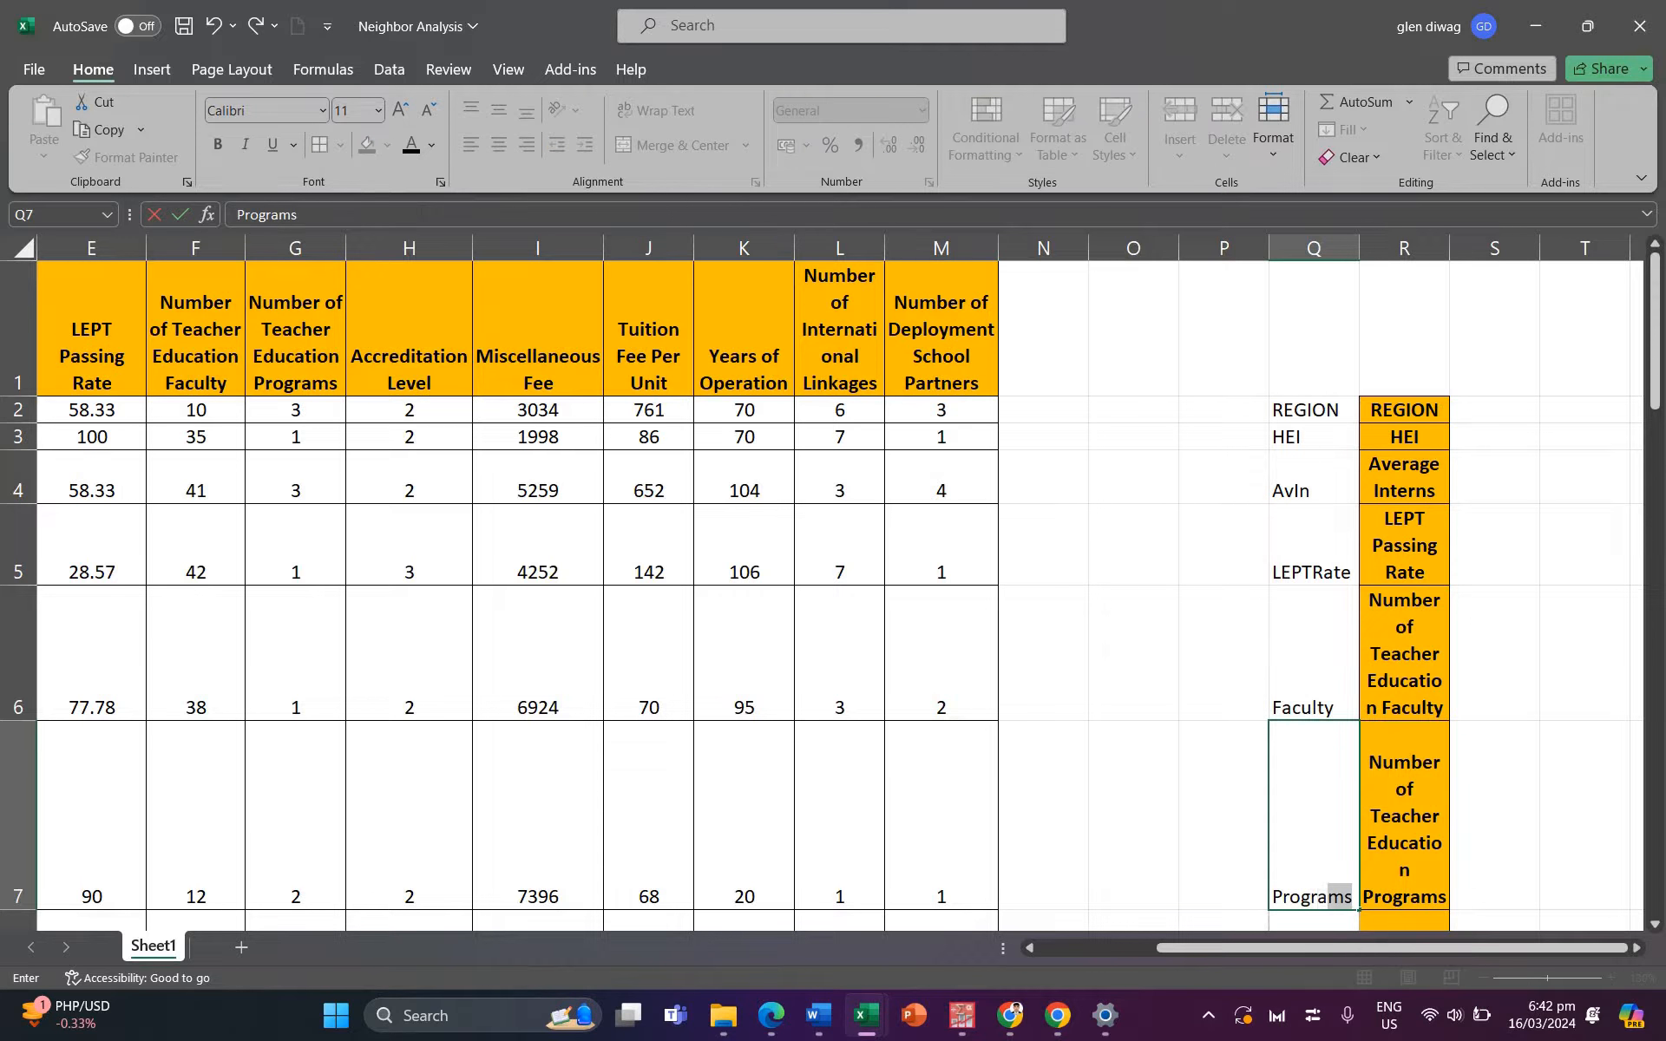
{"action": "key", "text": "Return"}
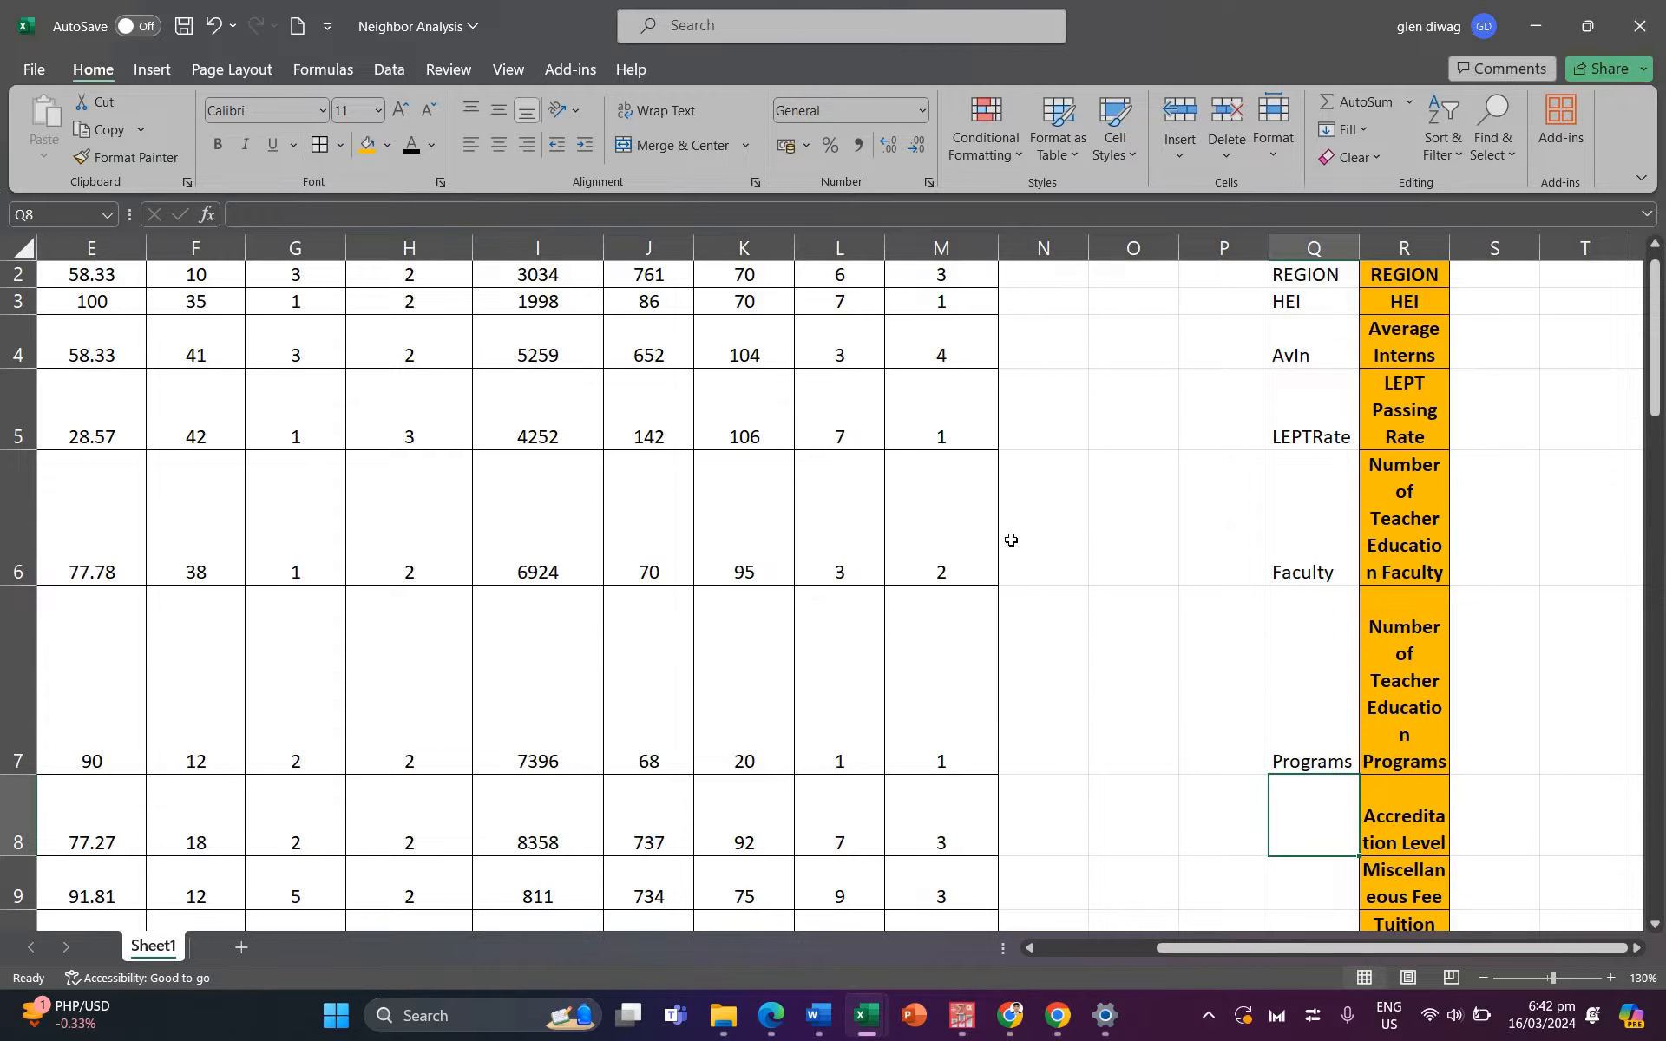
Step: Enter the short names AccLvl, MF and TF in Q8 to Q10 for accreditation level, miscellaneous fee and tuition fee
{"action": "type", "text": "Acc"}
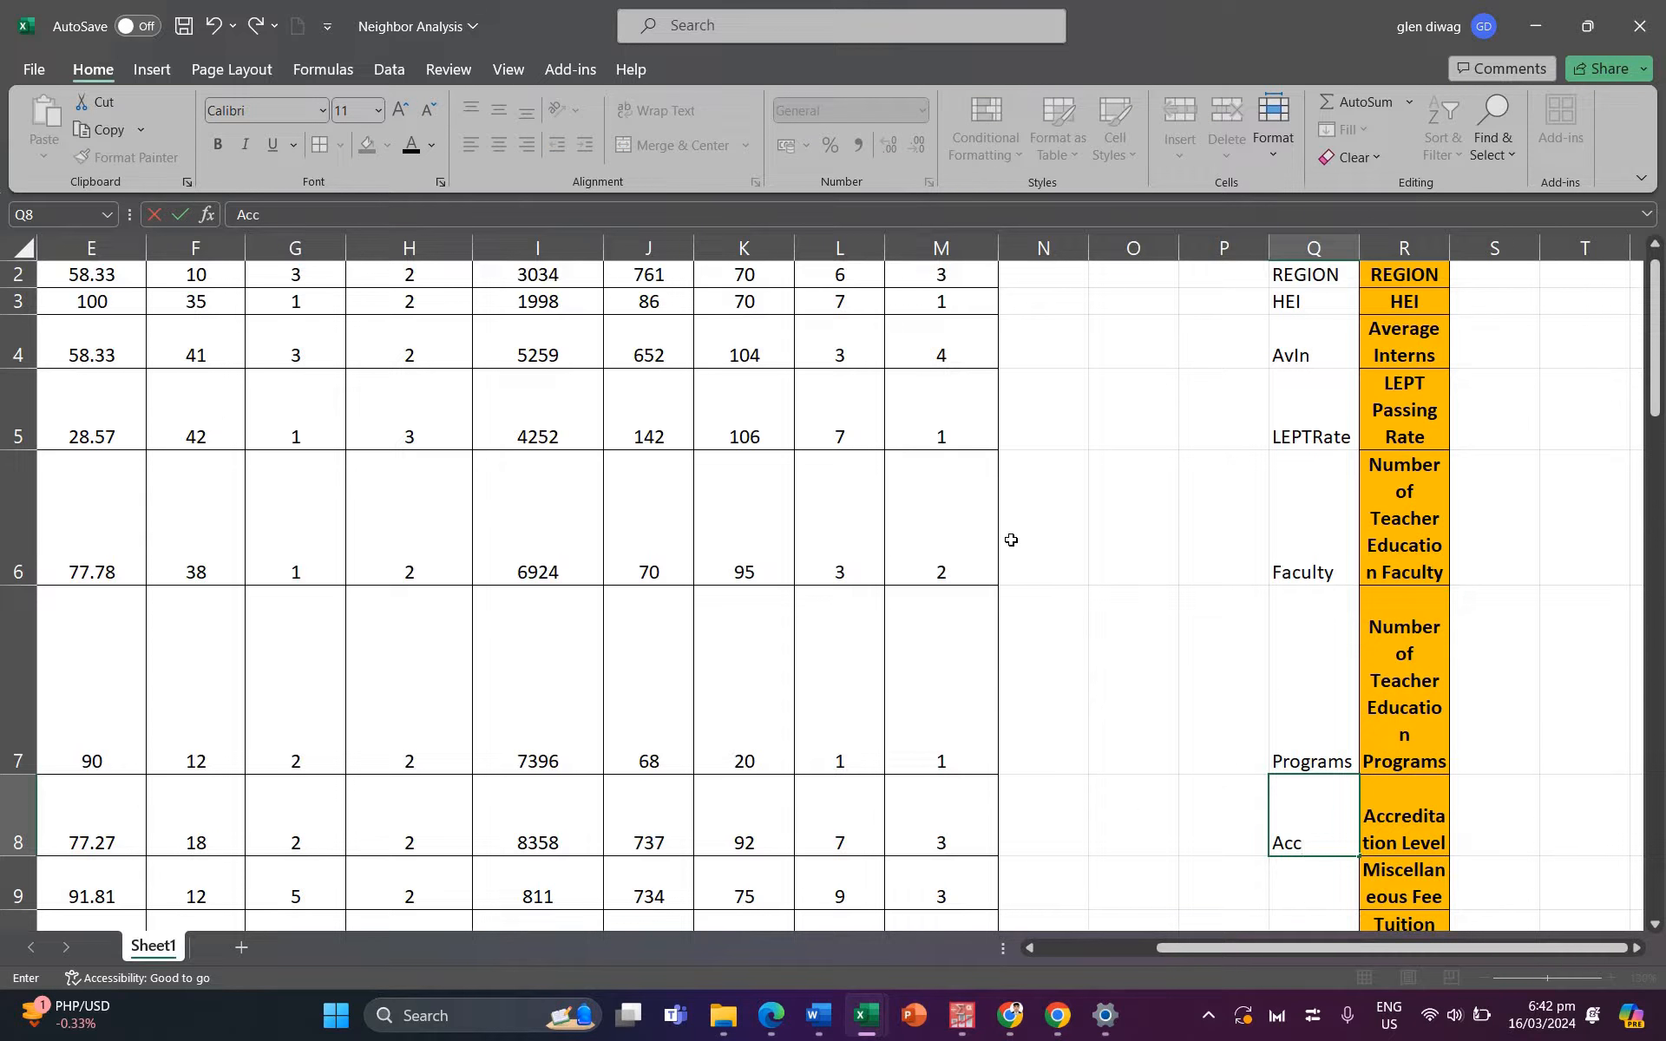
{"action": "type", "text": "Lvl"}
{"action": "key", "text": "Return"}
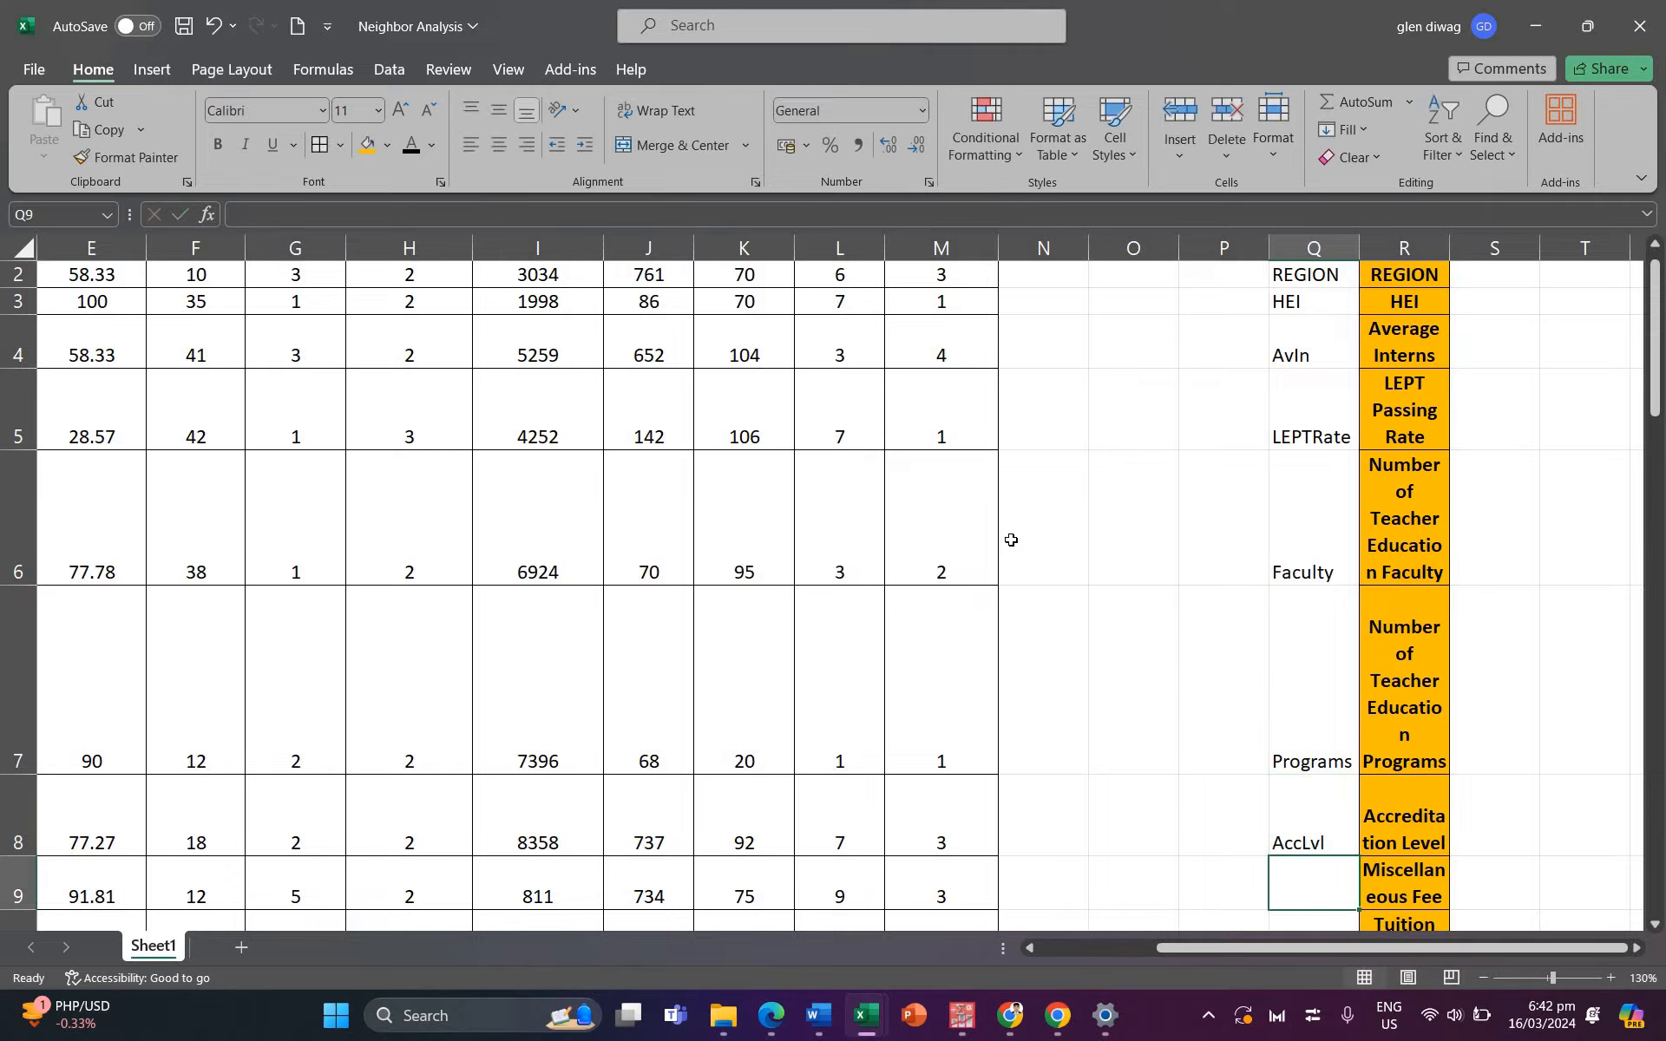
{"action": "type", "text": "MF"}
{"action": "key", "text": "Return"}
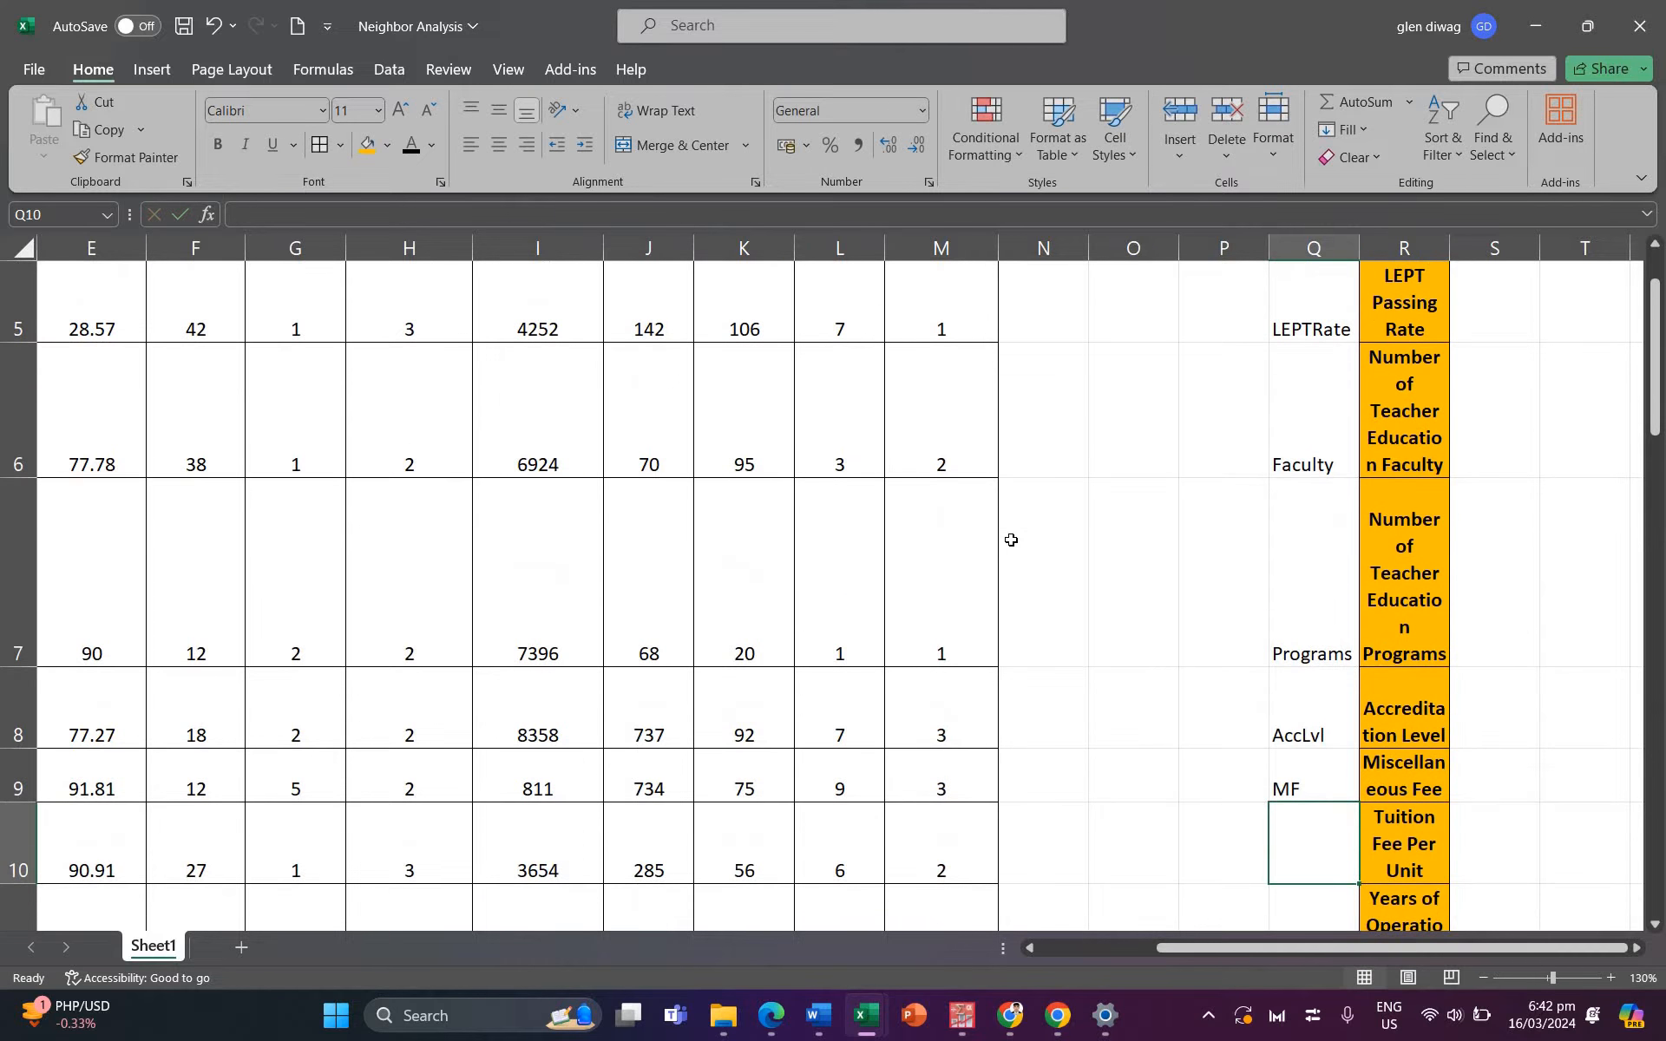
{"action": "type", "text": "TF"}
{"action": "key", "text": "Return"}
Step: Enter the short names YoO and Linkages in Q11 and Q12 for years of operation and number of international linkages
{"action": "type", "text": "T"}
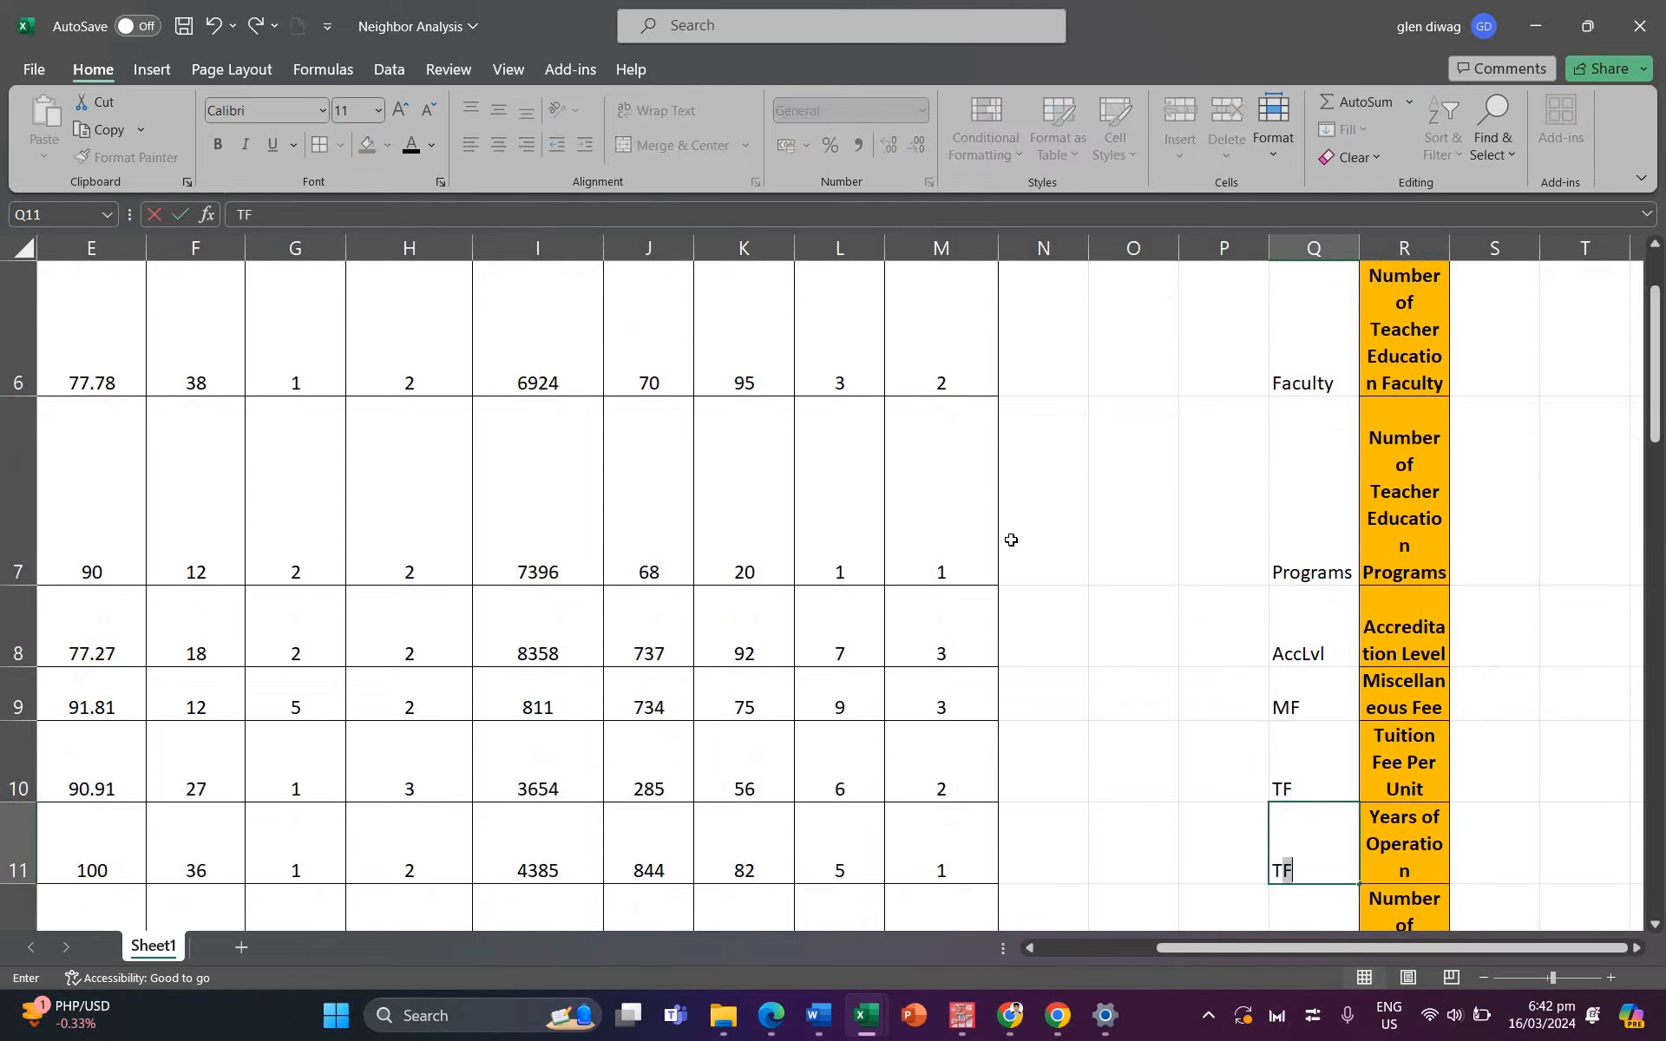
{"action": "type", "text": "o"}
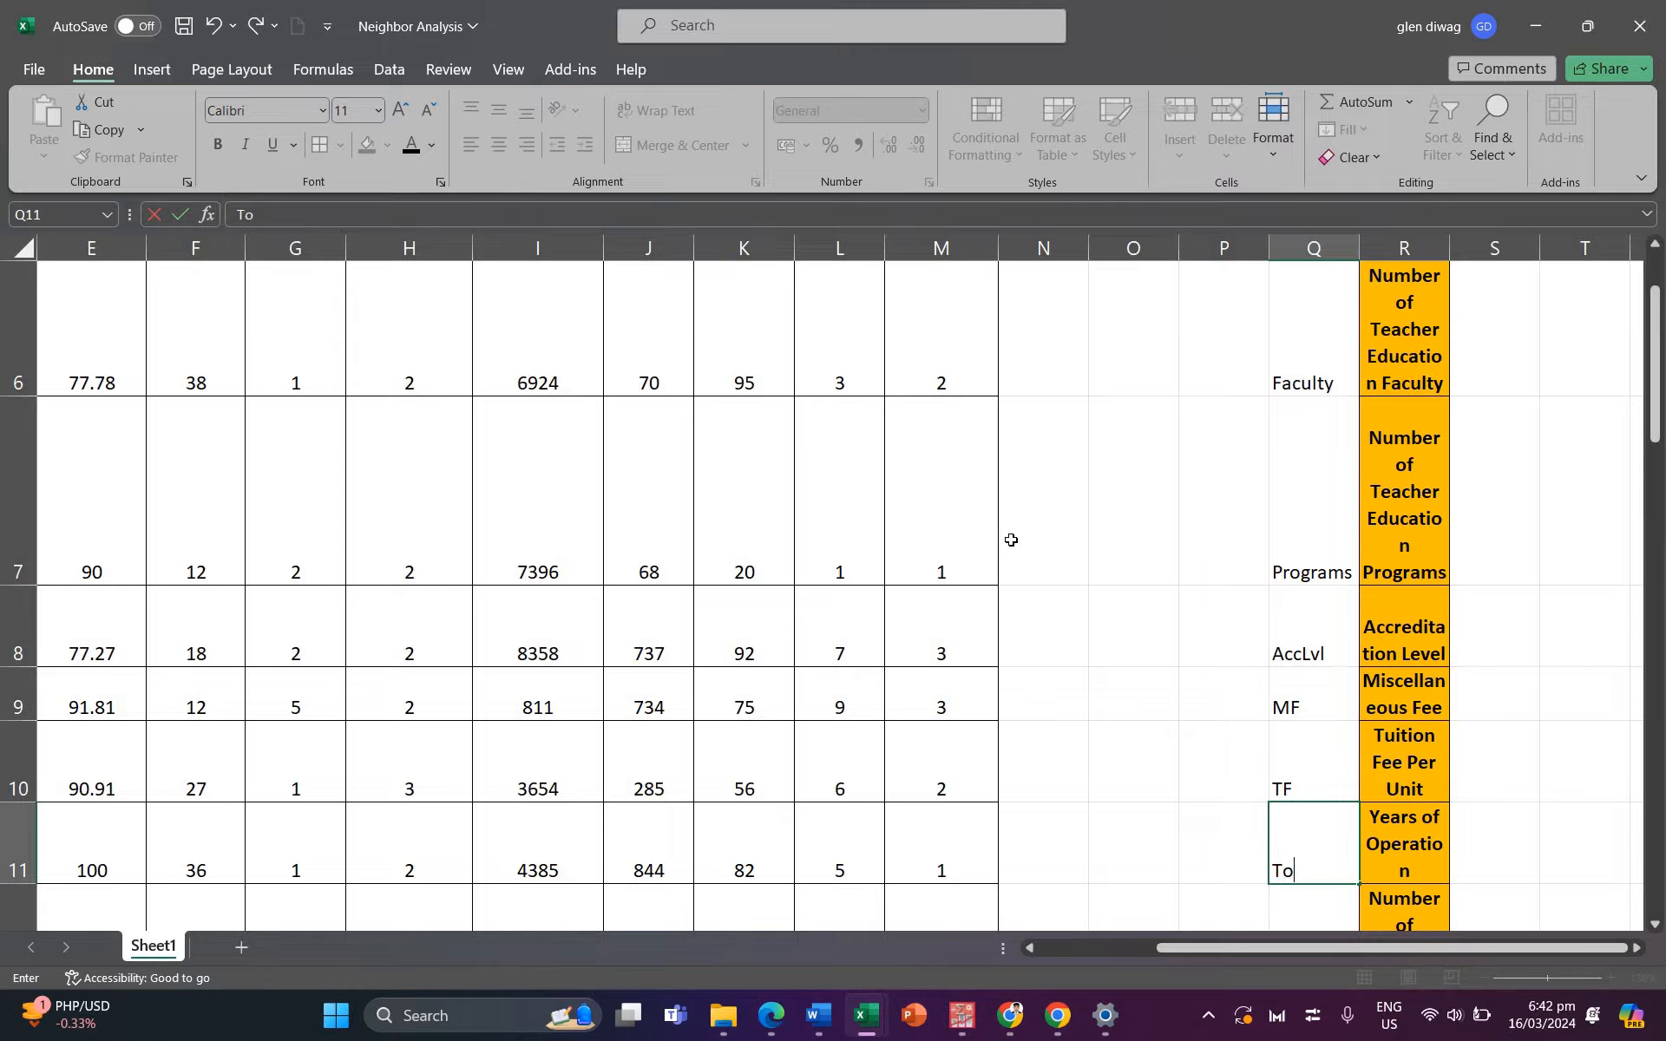
{"action": "type", "text": "O"}
{"action": "key", "text": "Return"}
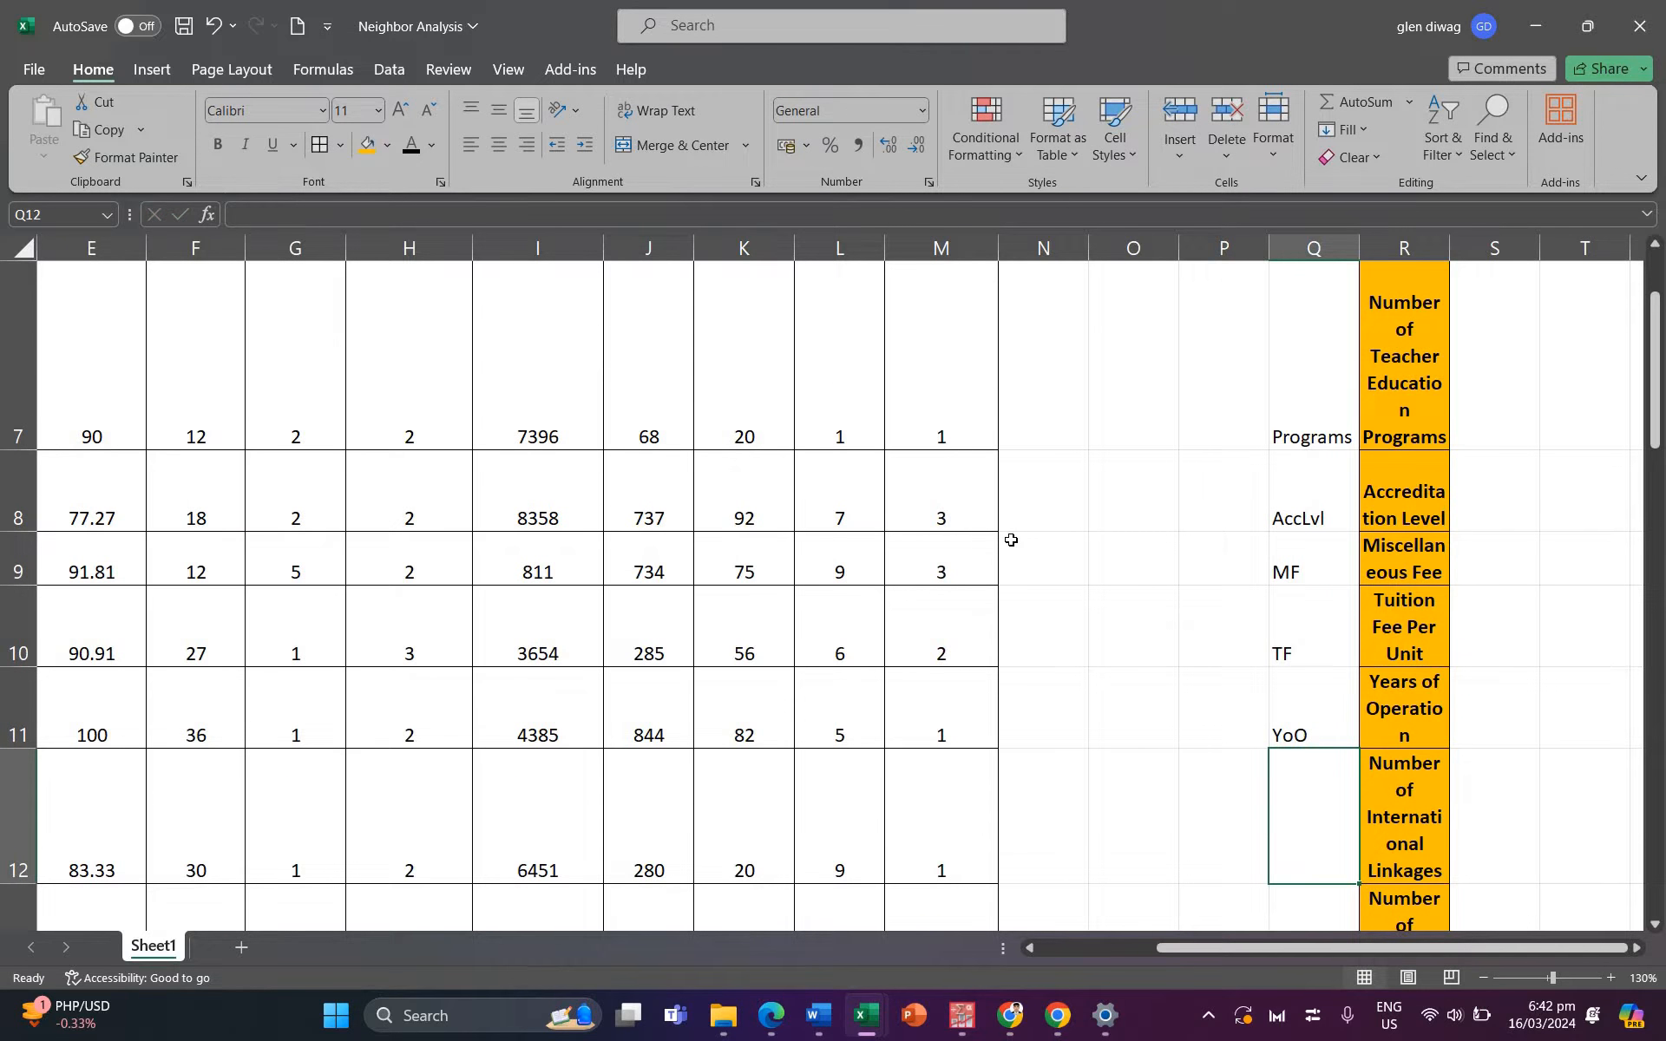
{"action": "type", "text": "Linkages"}
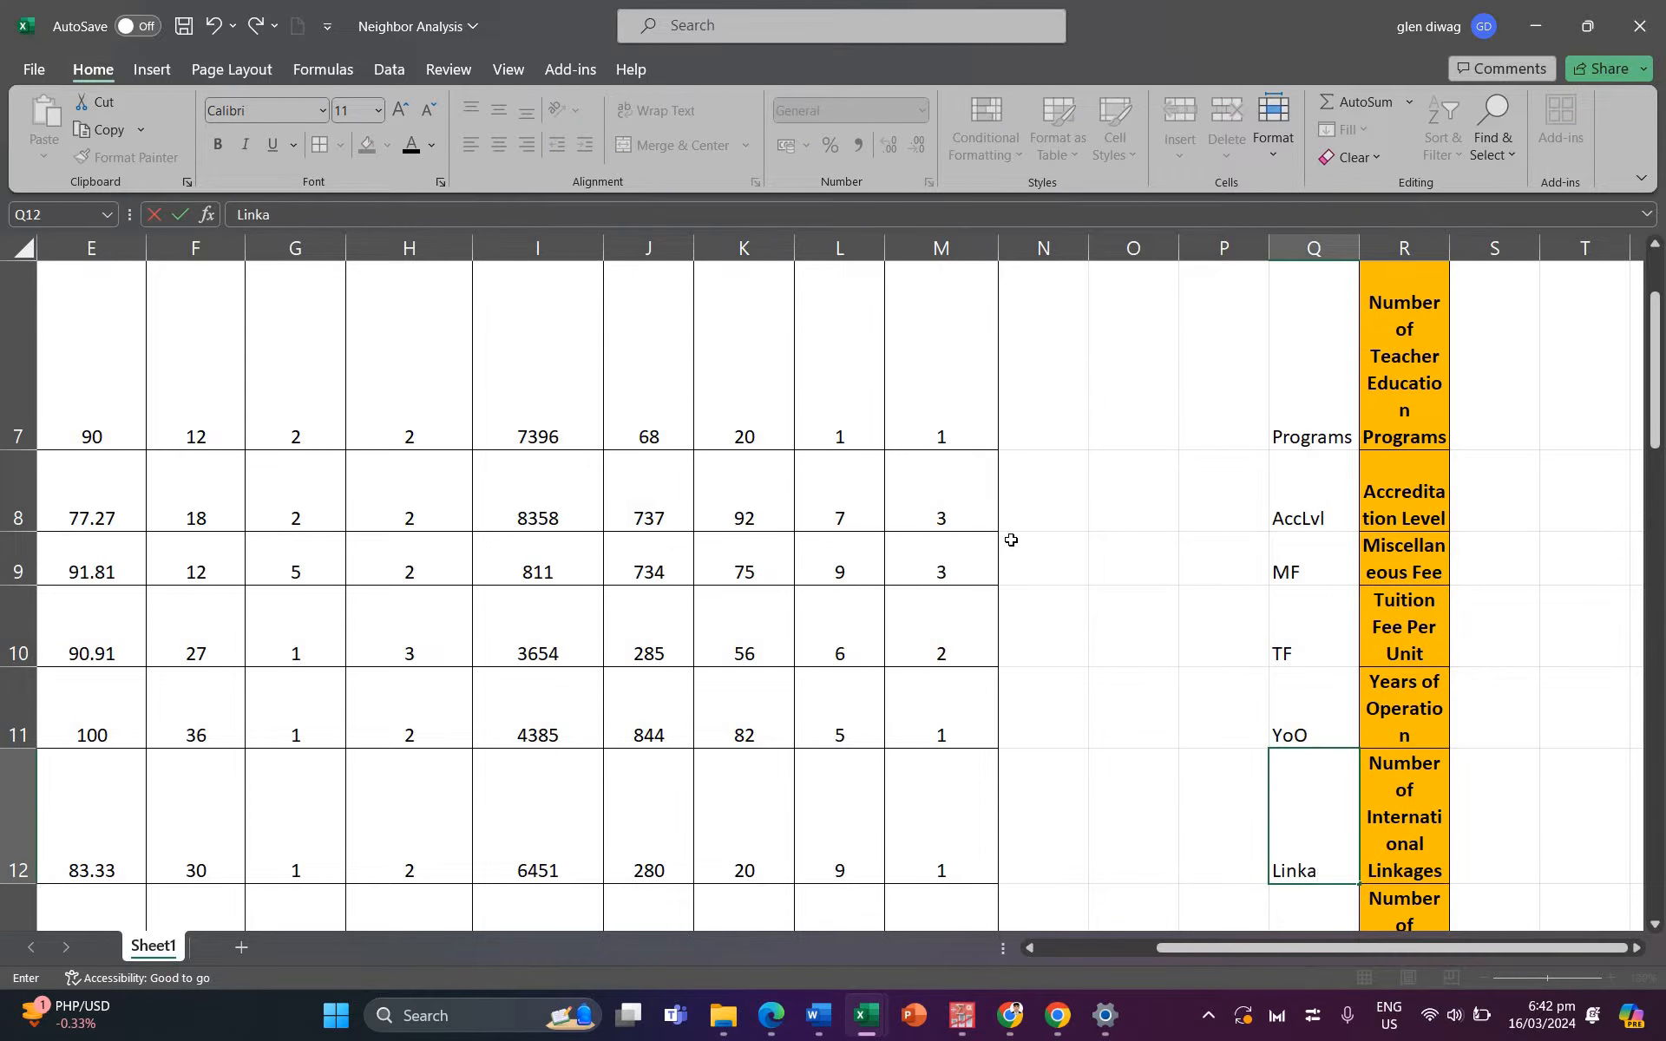
{"action": "key", "text": "Return"}
Step: Enter the short name DepEdPartners in Q13 beside the Number of Deployment School Partners header
{"action": "type", "text": "P"}
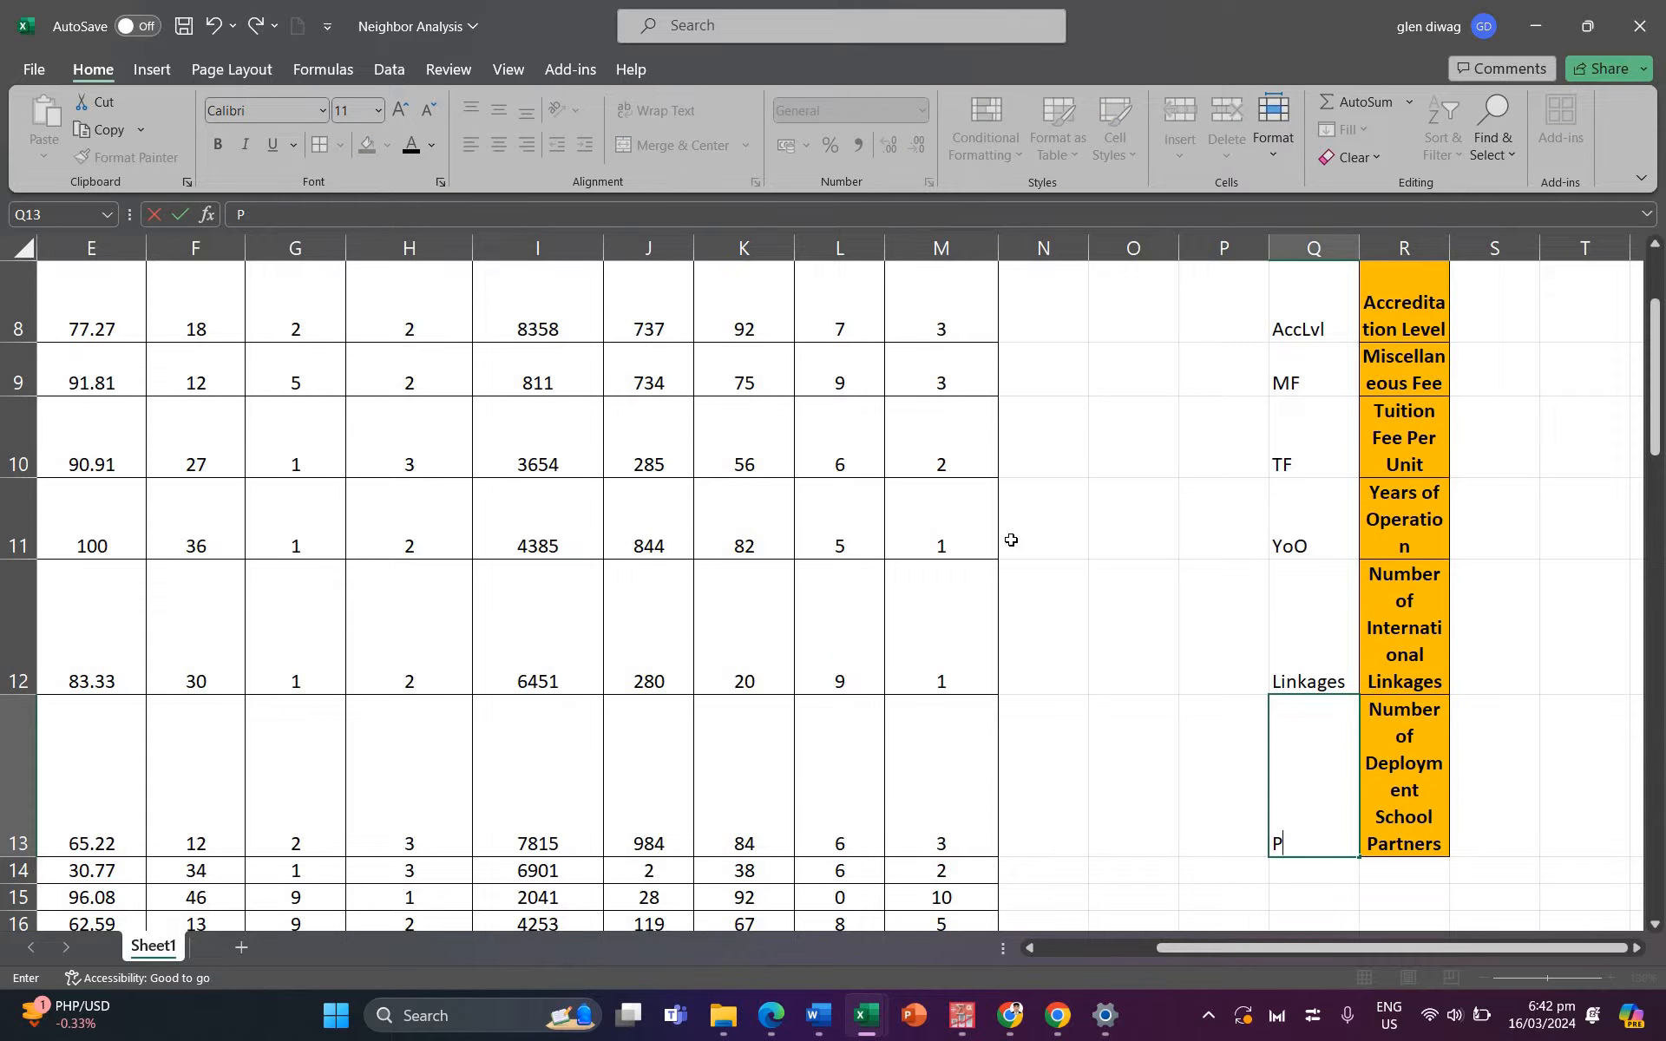
{"action": "type", "text": "aDepEdPa"}
{"action": "key", "text": "BackSpace"}
{"action": "key", "text": "BackSpace"}
{"action": "key", "text": "BackSpace"}
{"action": "type", "text": "dPart"}
{"action": "key", "text": "Return"}
Step: Copy the short names in Q2 to Q13 and paste them into the Name column of PASW Statistics' Variable View
{"action": "scroll", "coordinate": [1307, 528], "scroll_direction": "up", "scroll_amount": 3}
{"action": "left_click_drag", "start_coordinate": [1307, 410], "coordinate": [1315, 838]}
{"action": "scroll", "coordinate": [1317, 842], "scroll_direction": "down", "scroll_amount": 2}
{"action": "key", "text": "shift+Down"}
{"action": "left_click", "coordinate": [963, 1011]}
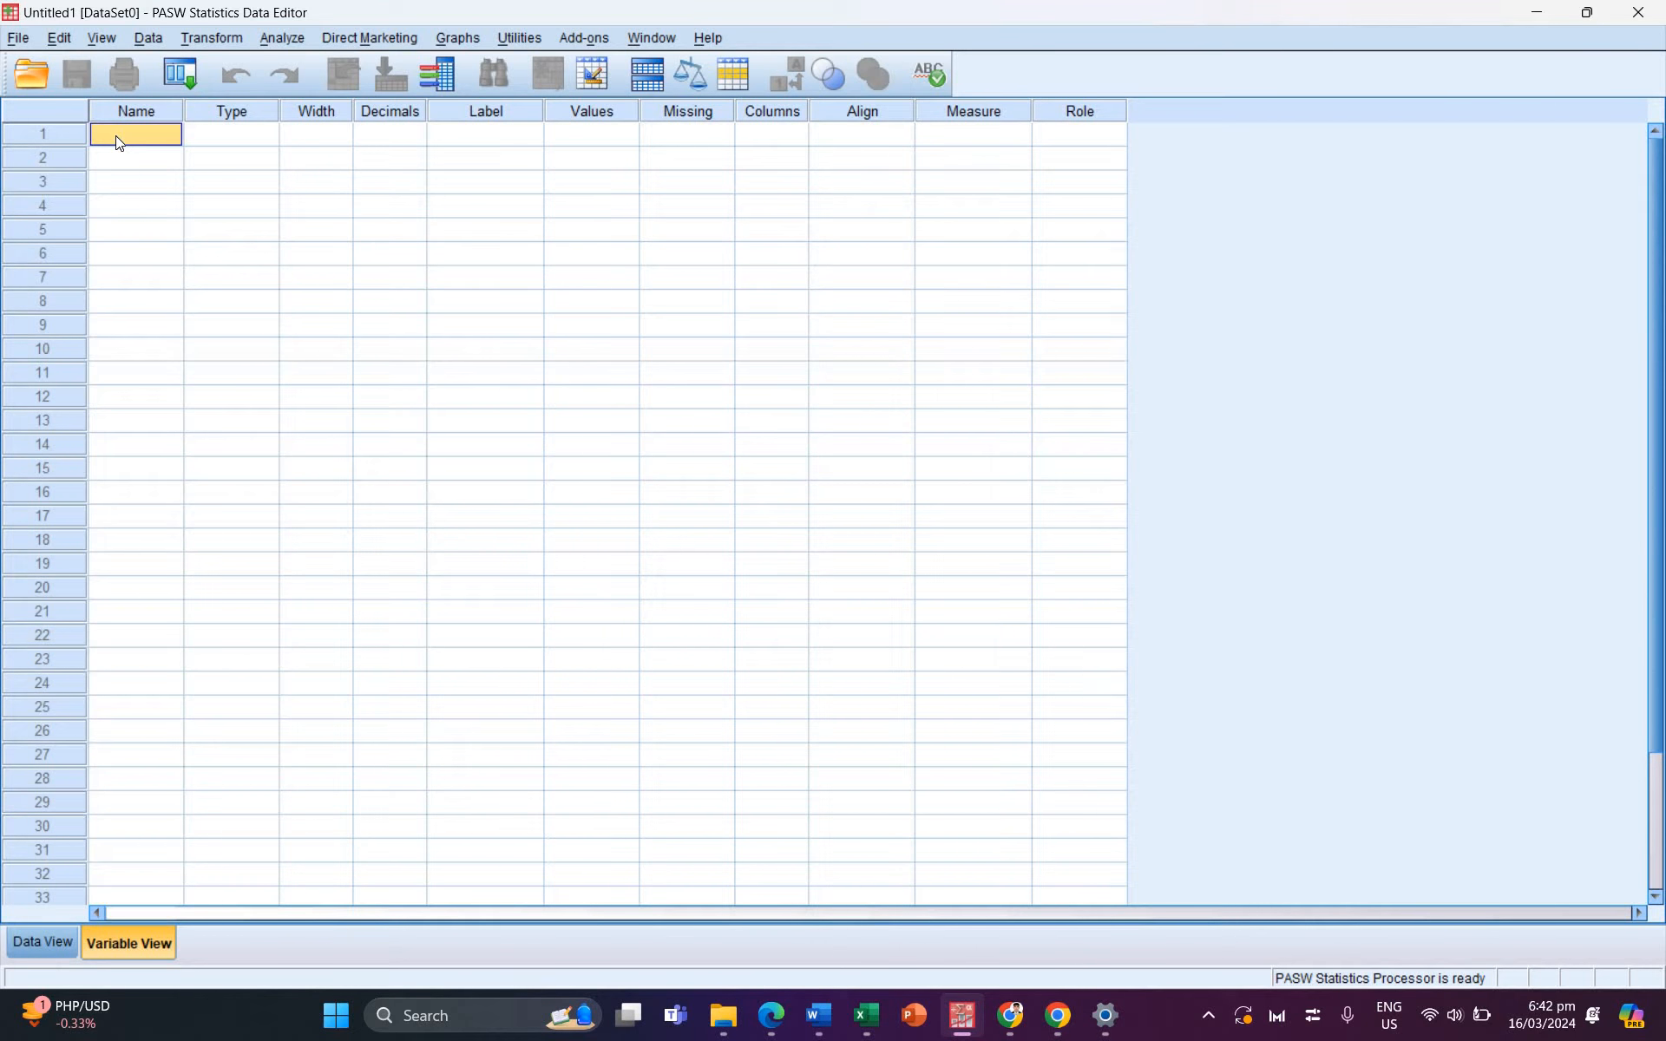
{"action": "key", "text": "ctrl+v"}
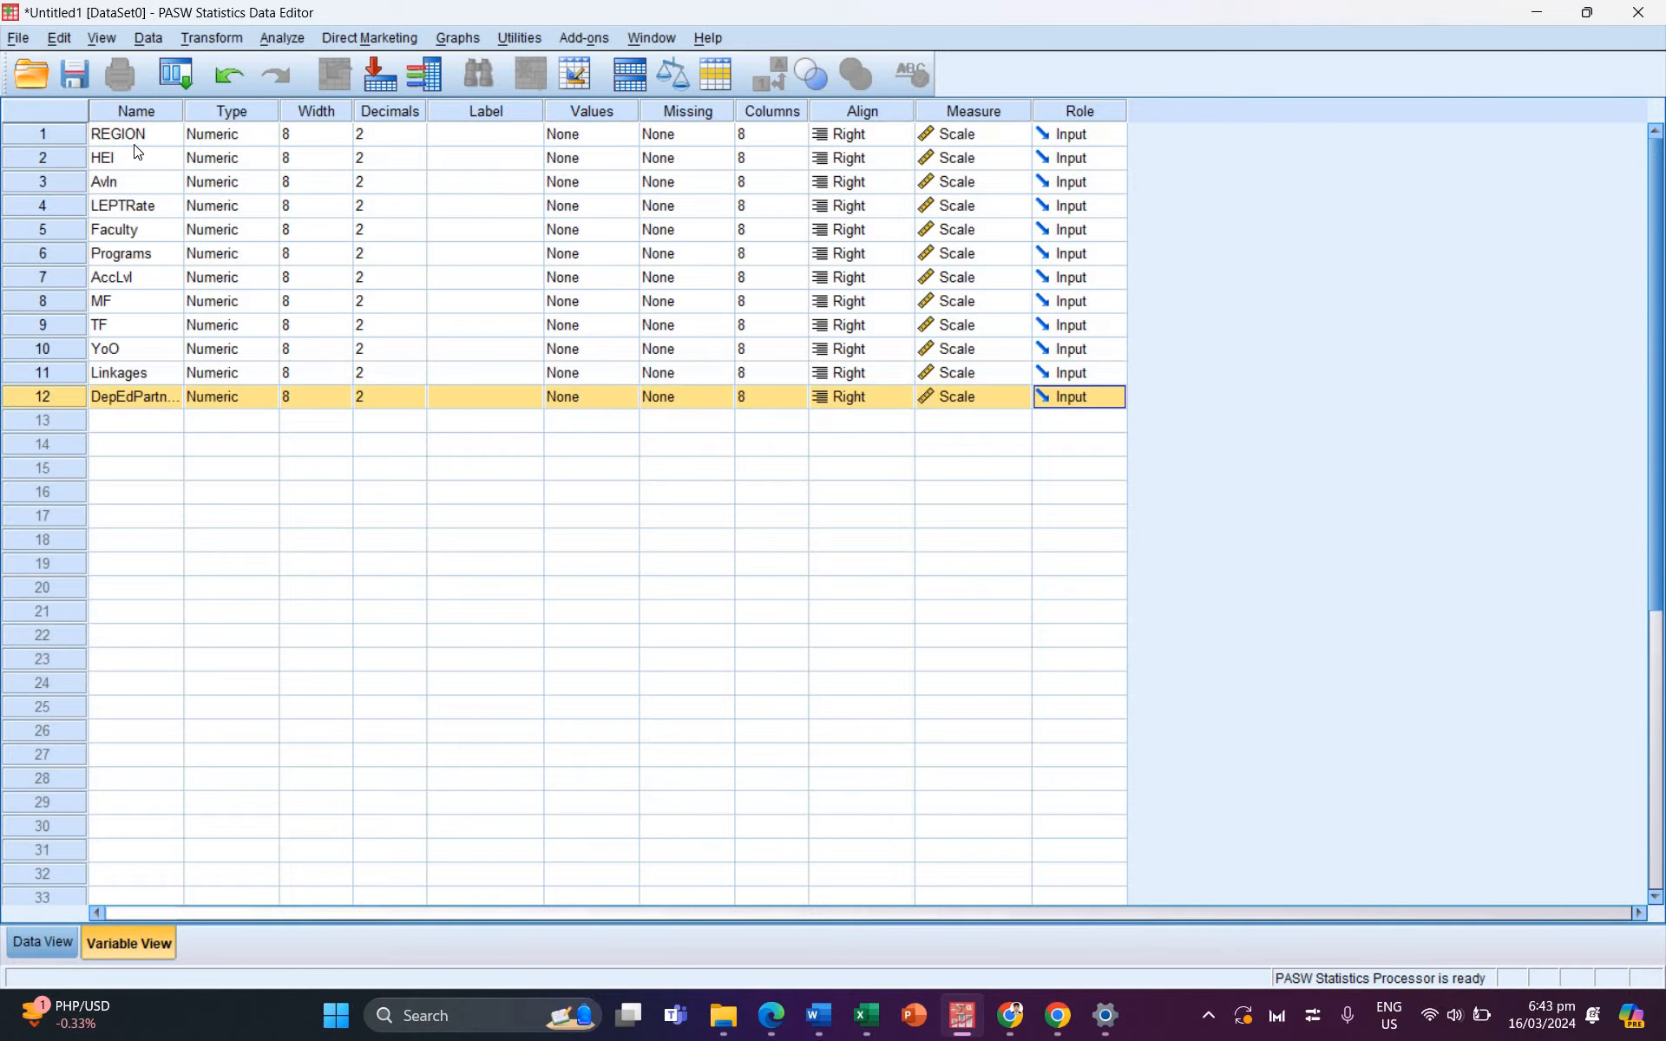
Step: Examine the length of the institution names in Excel's HEI column to judge the width the HEI variable needs
{"action": "left_click", "coordinate": [320, 159]}
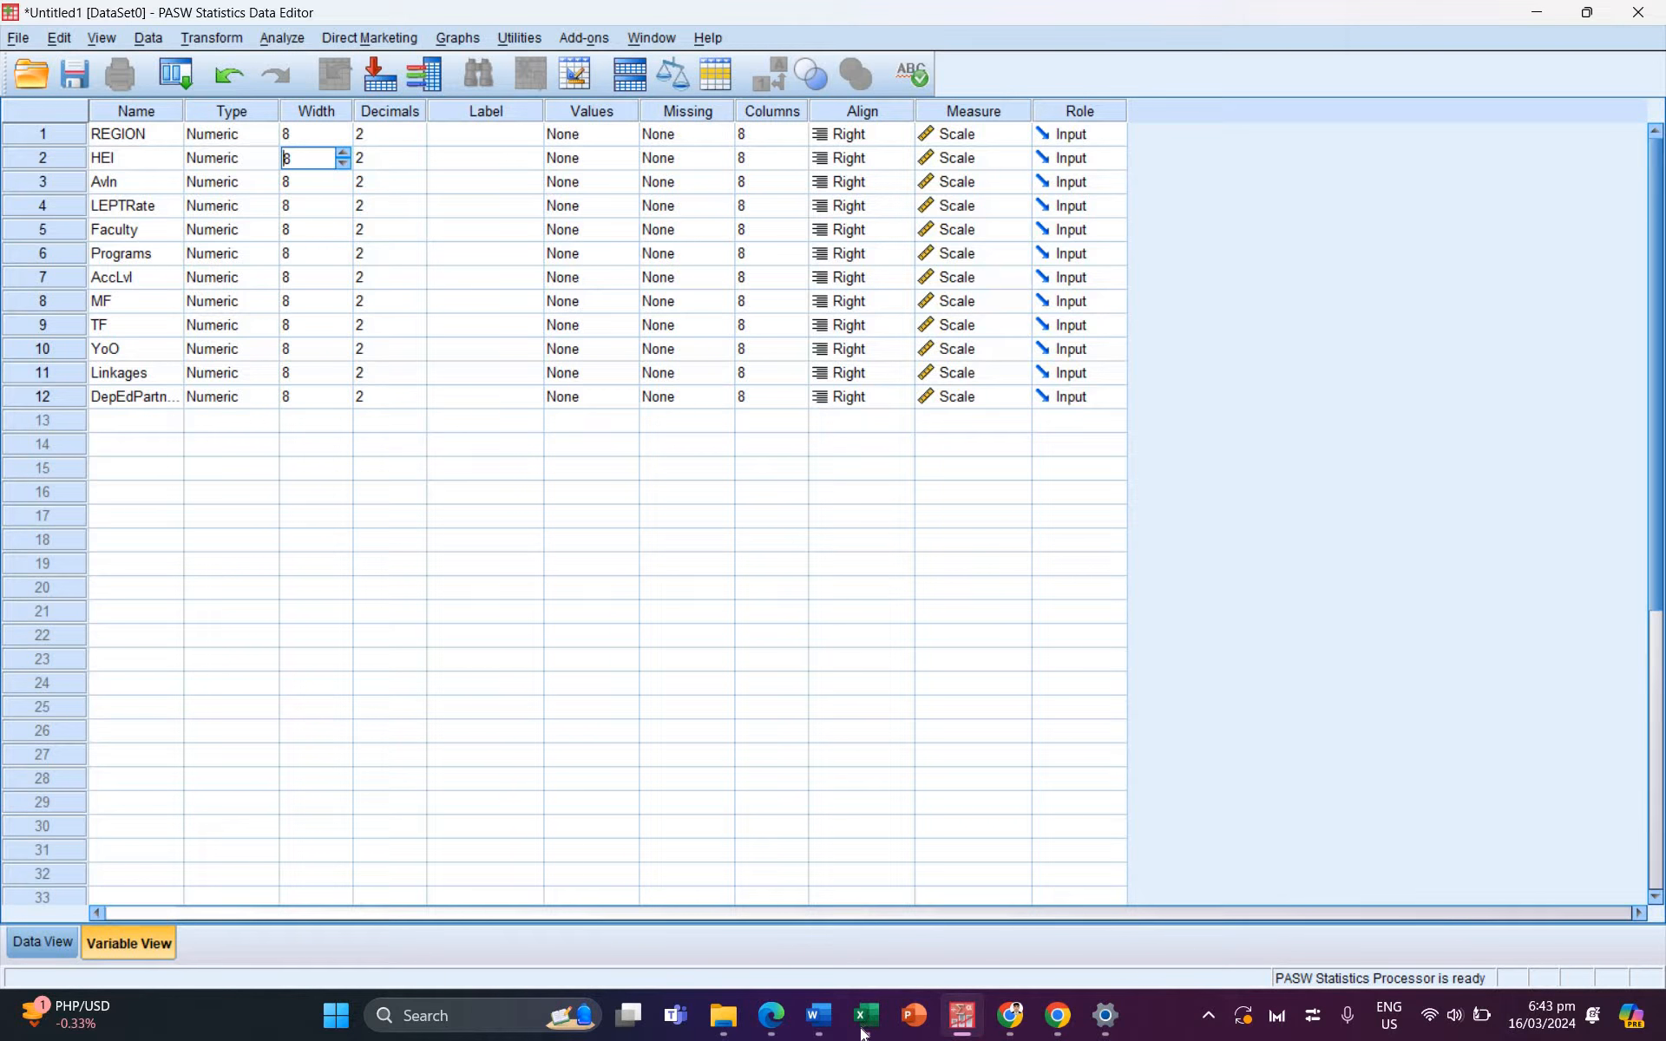
{"action": "mouse_move", "coordinate": [863, 1032]}
{"action": "left_click", "coordinate": [1423, 868]}
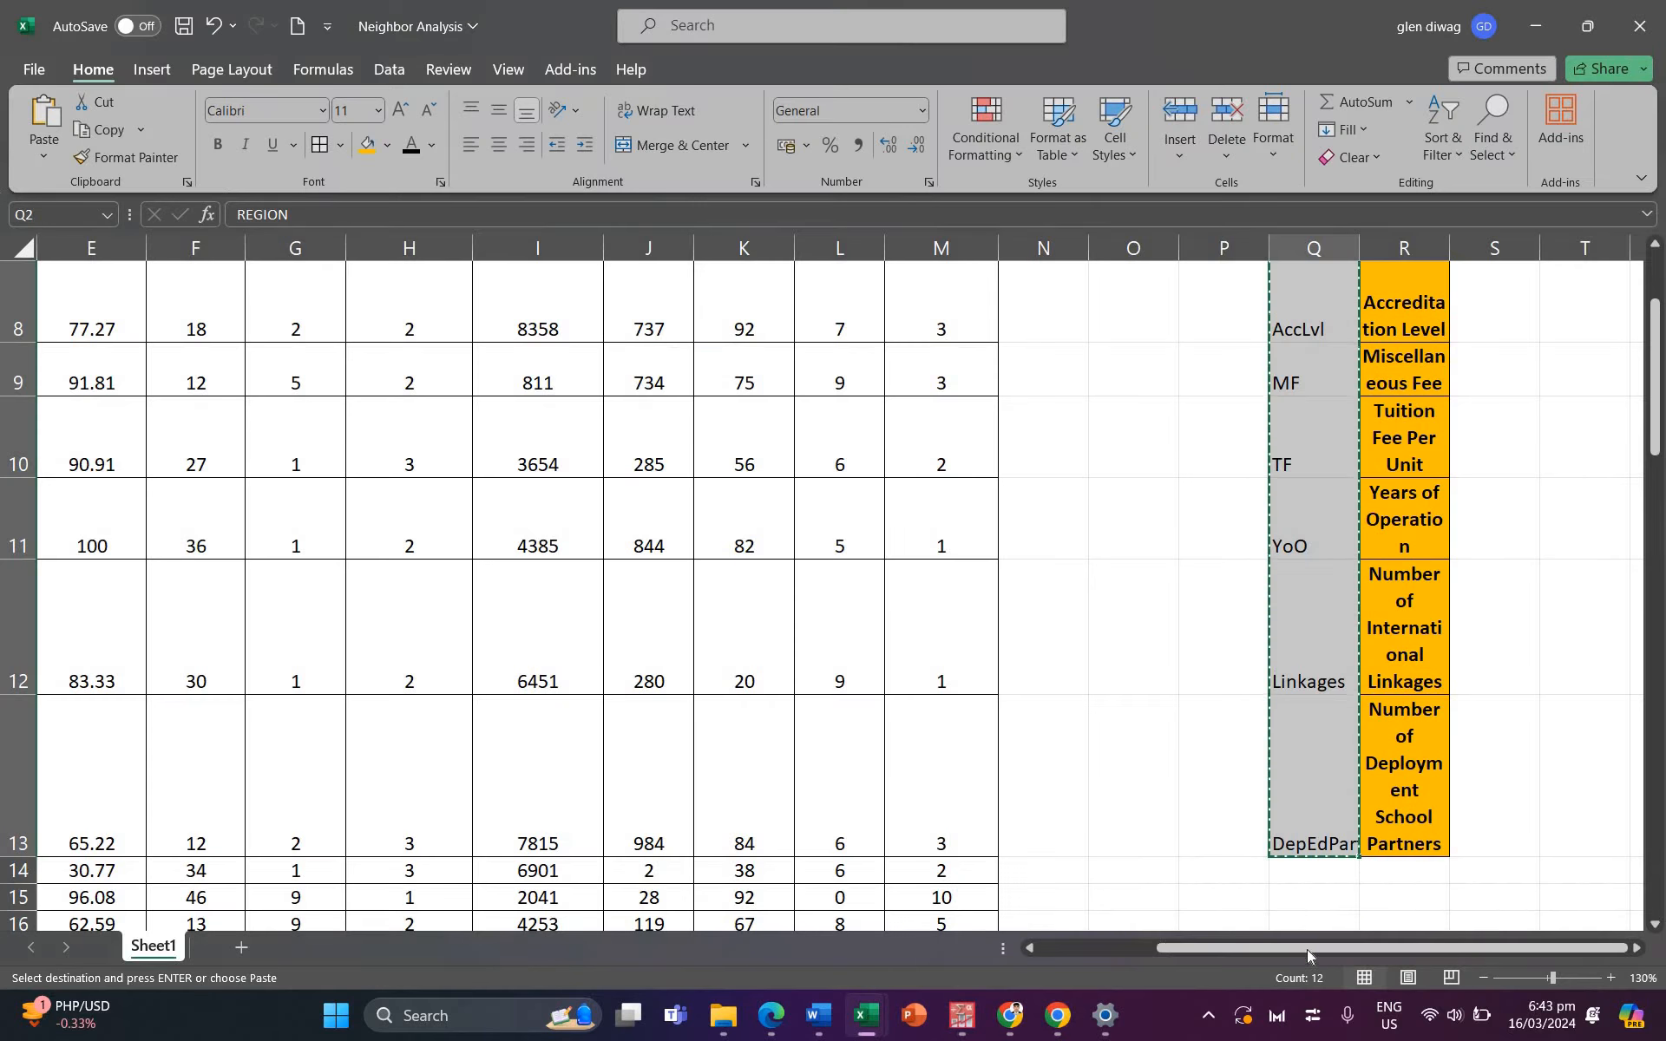
{"action": "scroll", "coordinate": [230, 465], "scroll_direction": "left", "scroll_amount": 4}
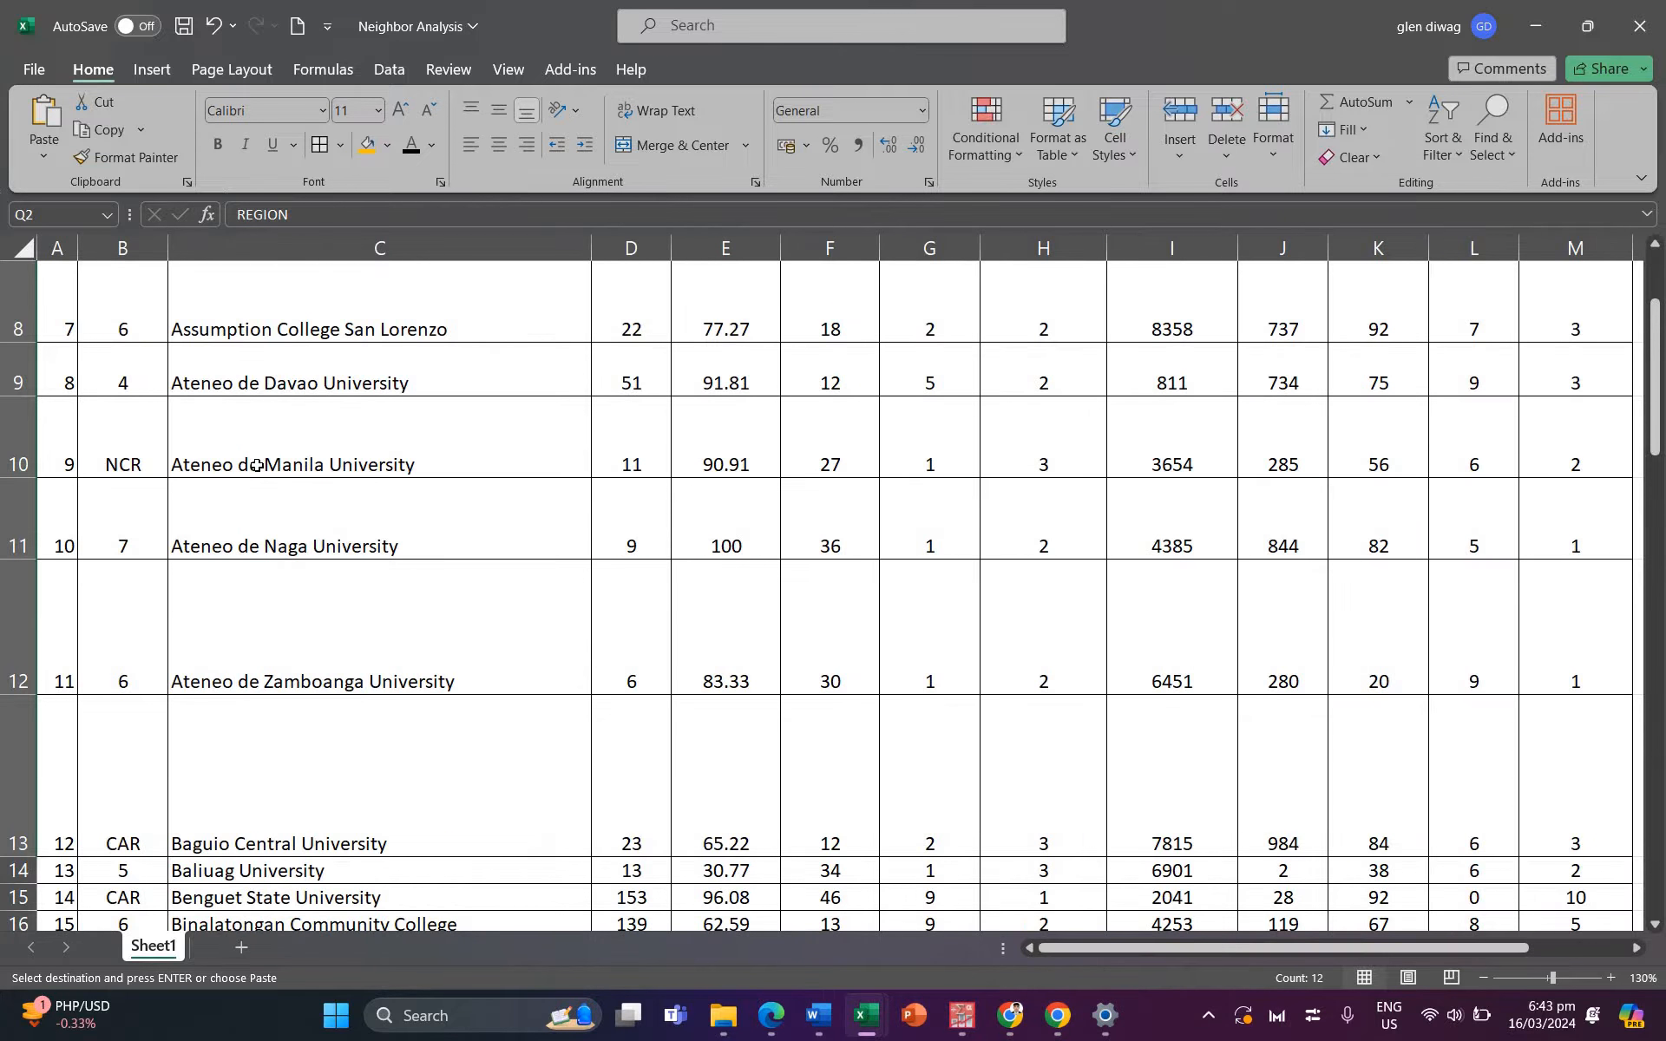
{"action": "left_click", "coordinate": [252, 462]}
{"action": "key", "text": "Up"}
{"action": "key", "text": "Up"}
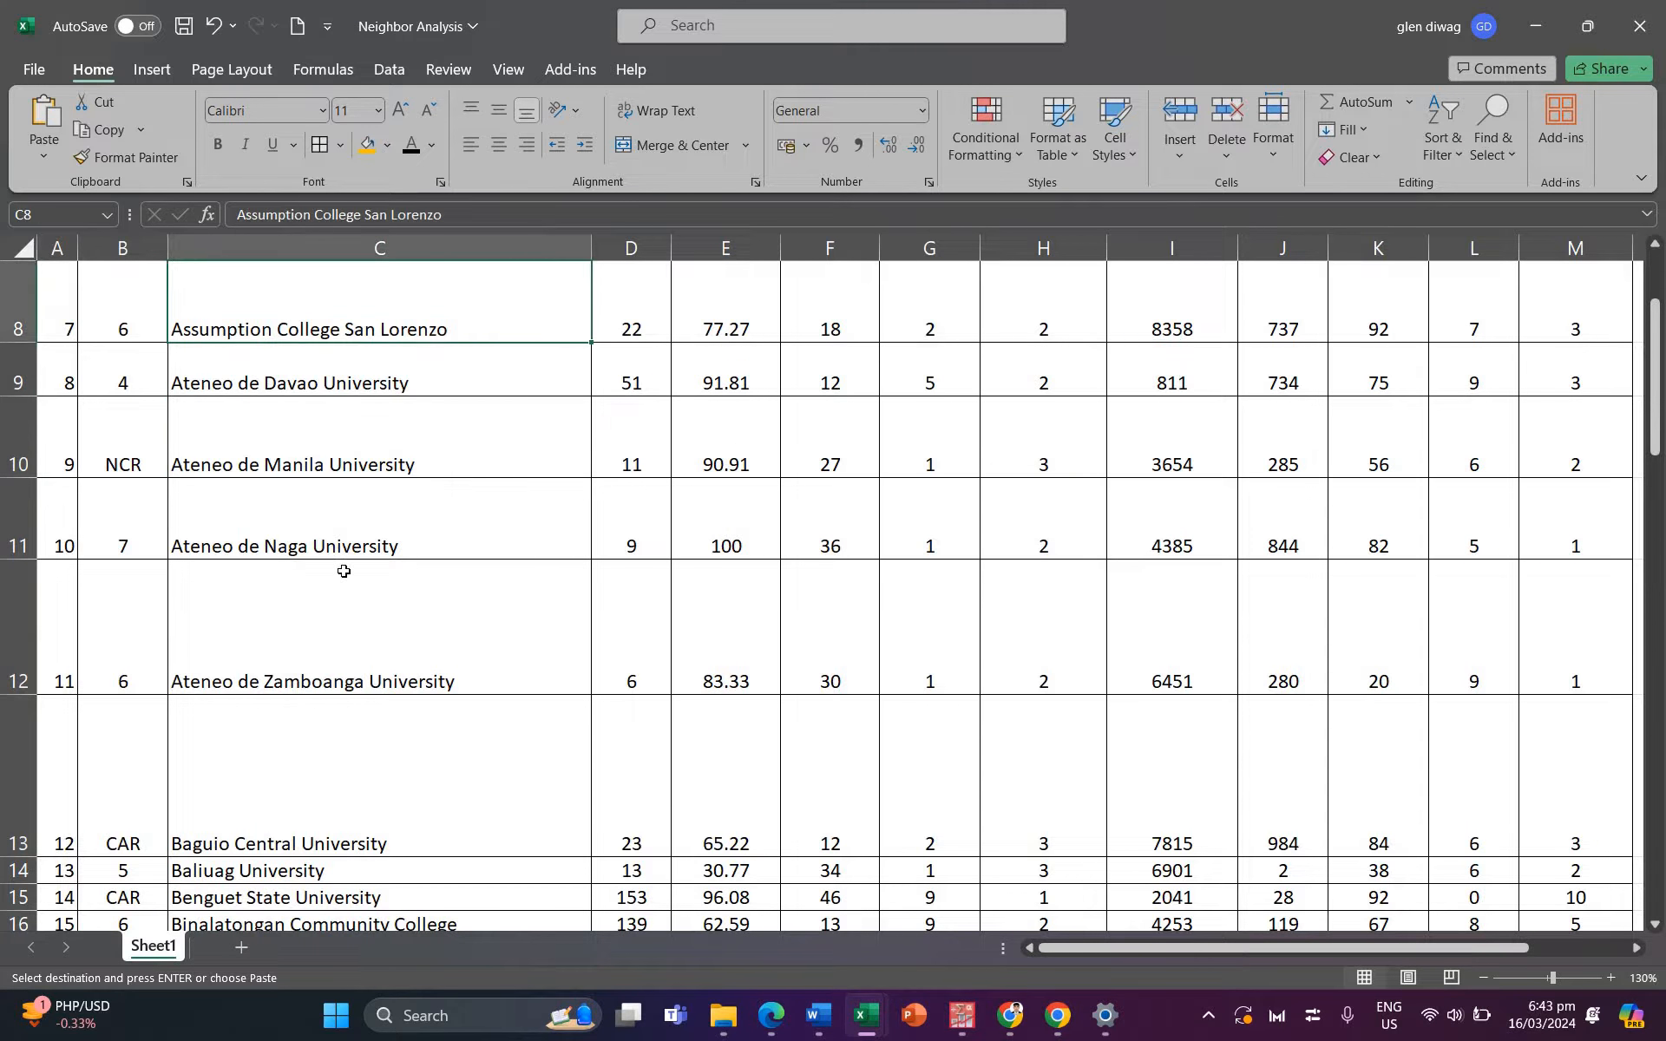
{"action": "key", "text": "Down"}
{"action": "key", "text": "Up"}
{"action": "left_click", "coordinate": [335, 806]}
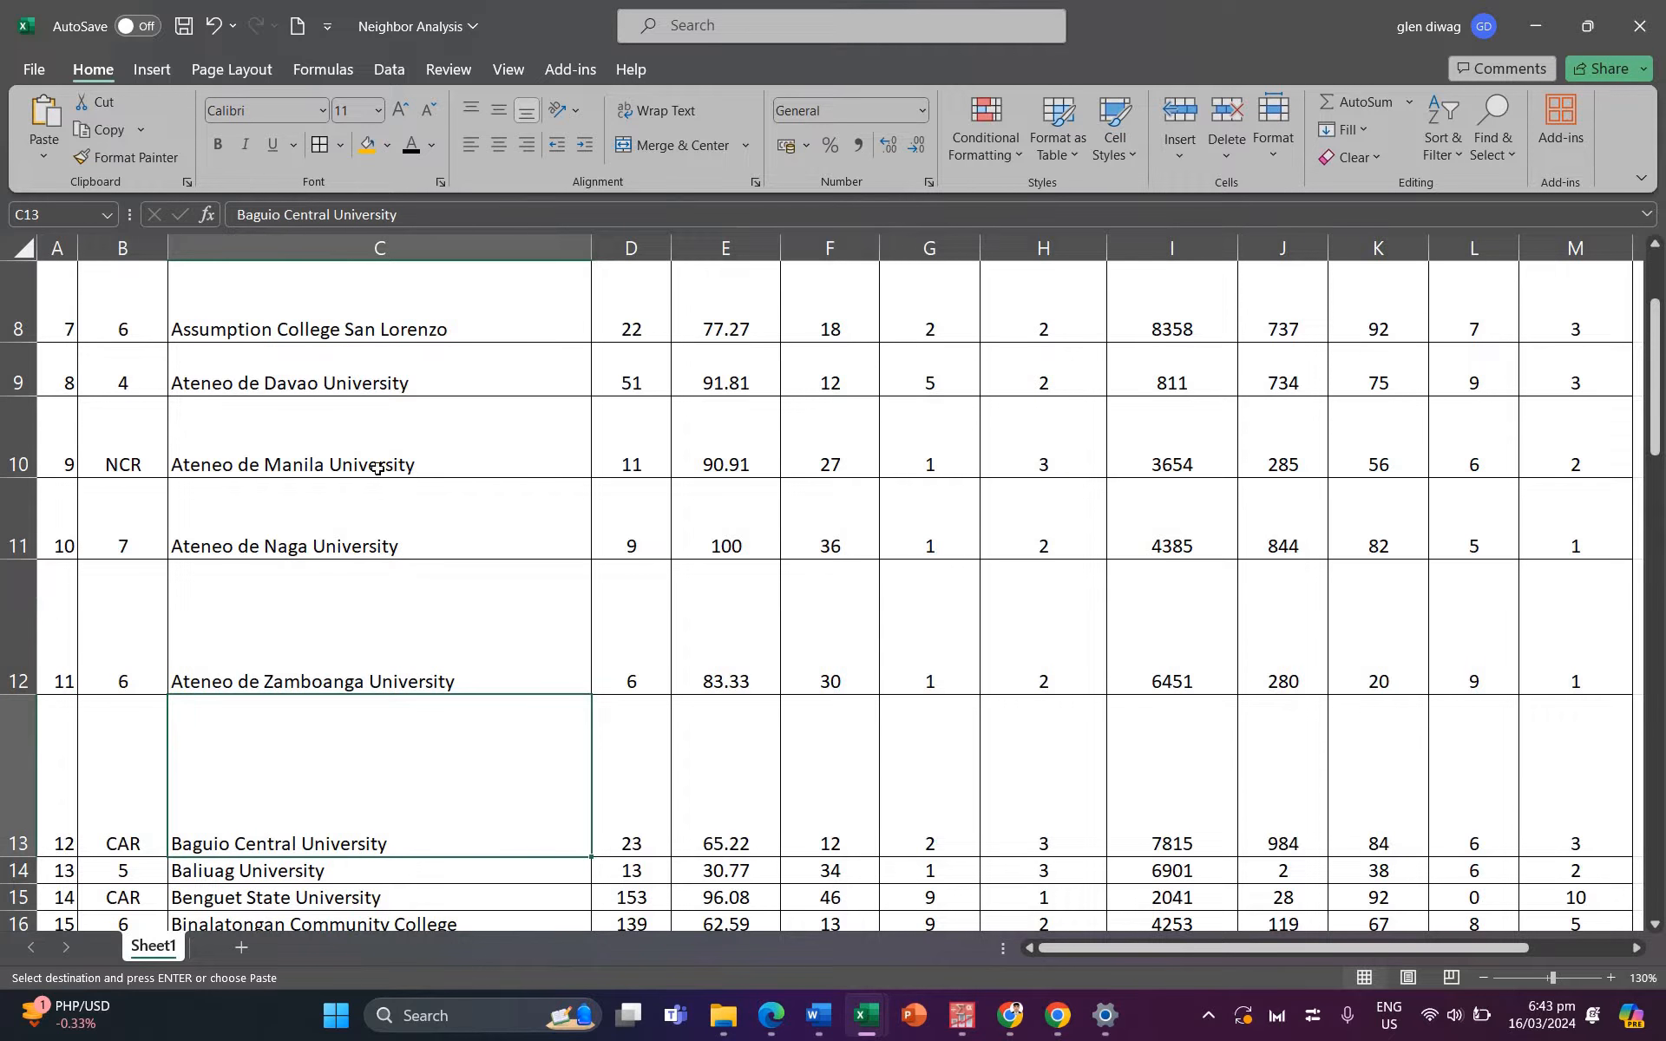
{"action": "key", "text": "Down"}
{"action": "key", "text": "Down"}
{"action": "key", "text": "Down"}
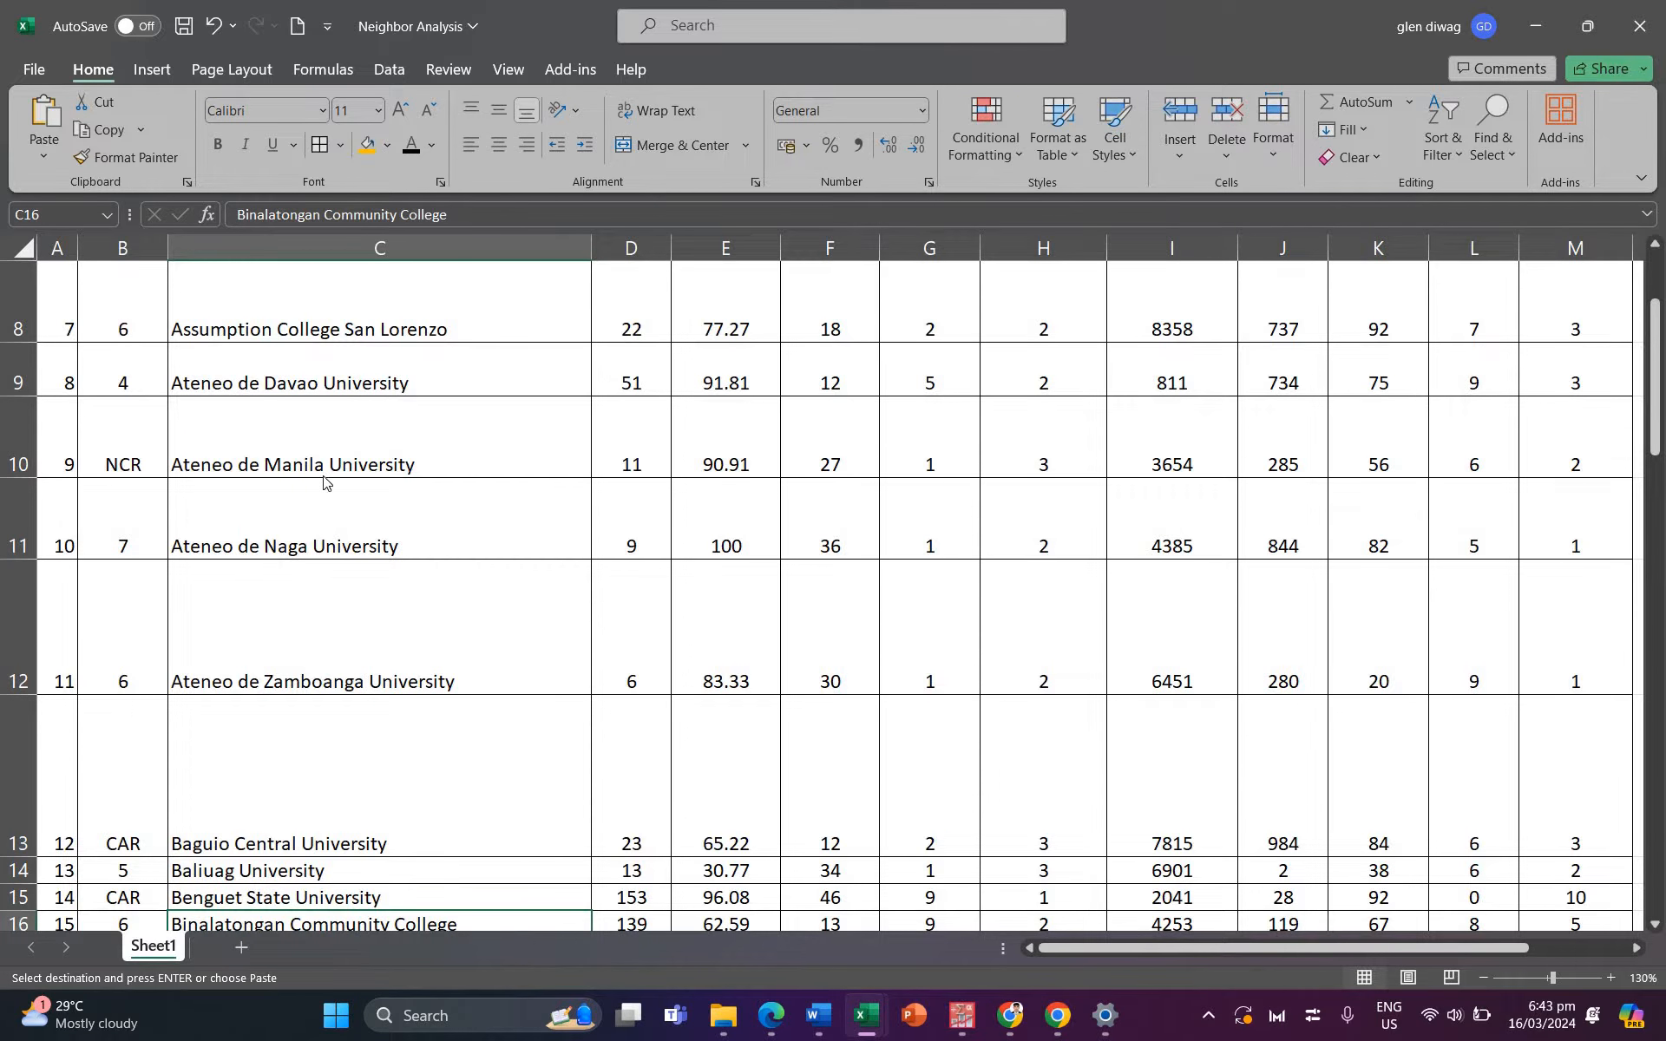
{"action": "key", "text": "alt+Tab"}
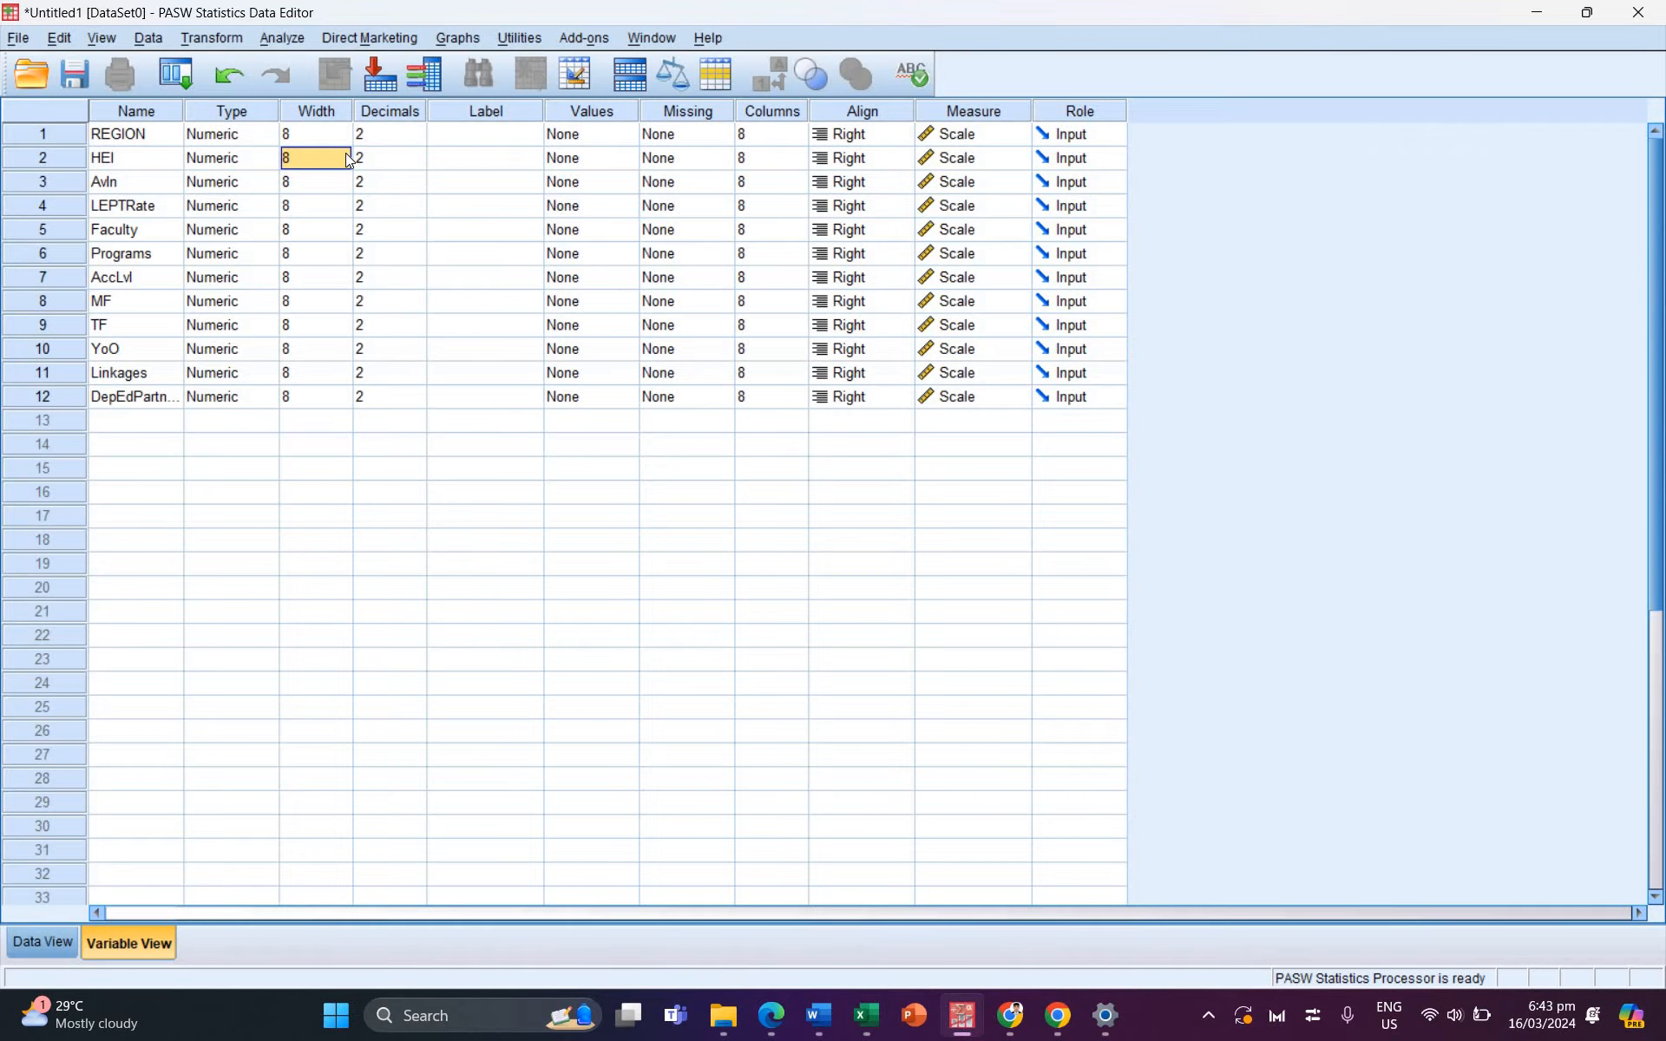
{"action": "type", "text": "11"}
{"action": "left_click", "coordinate": [315, 492]}
{"action": "left_click", "coordinate": [838, 539]}
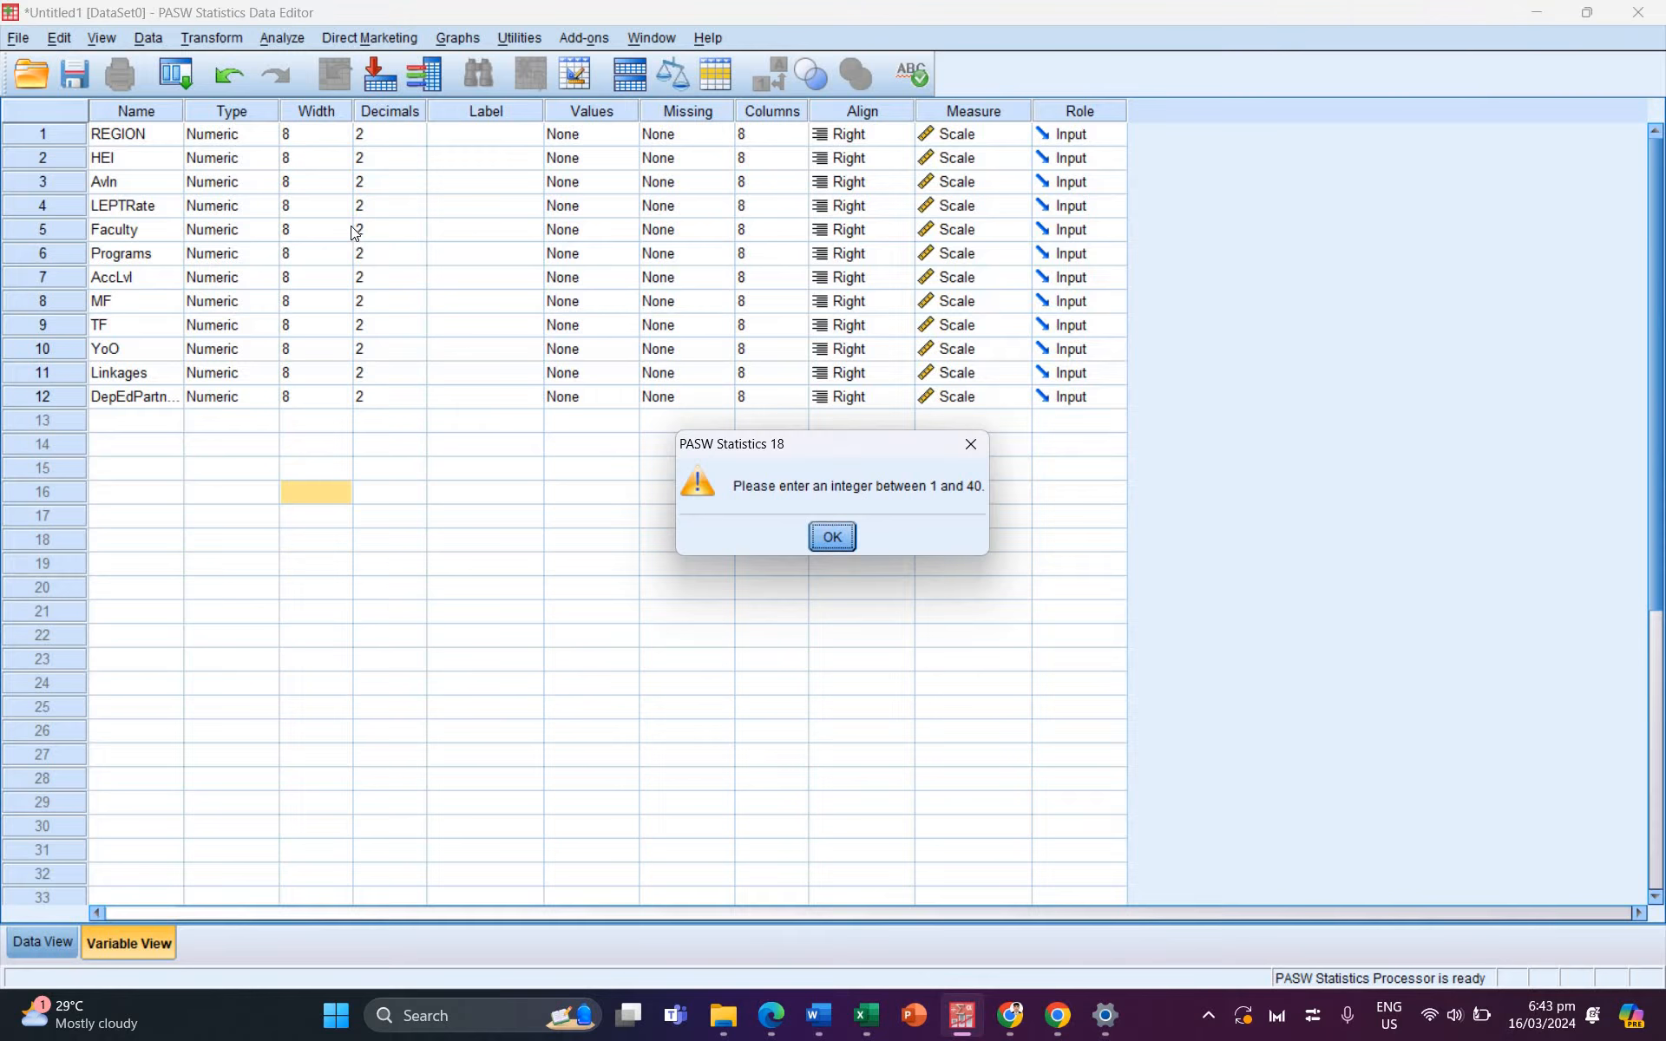
Step: Set the width of the HEI variable to 40 in PASW Statistics
{"action": "left_click", "coordinate": [314, 157]}
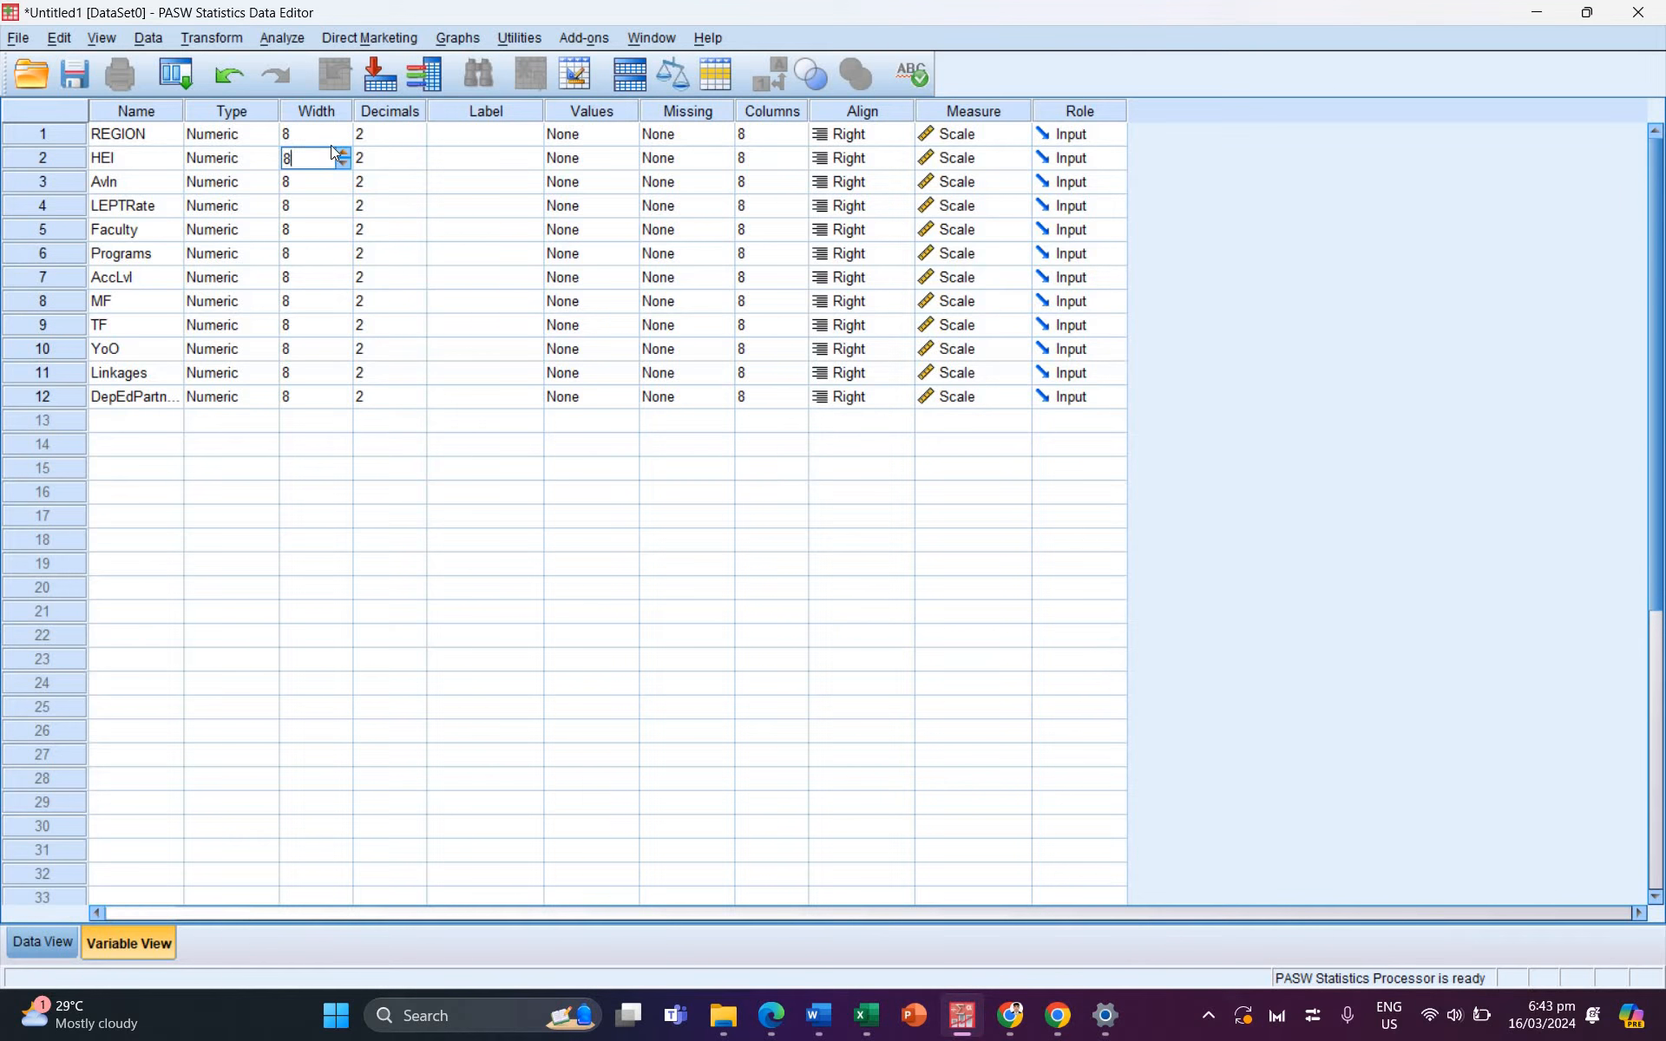
{"action": "type", "text": "40"}
{"action": "key", "text": "Tab"}
Step: Change the variable type of REGION and HEI to String
{"action": "left_click", "coordinate": [265, 137]}
{"action": "left_click", "coordinate": [679, 556]}
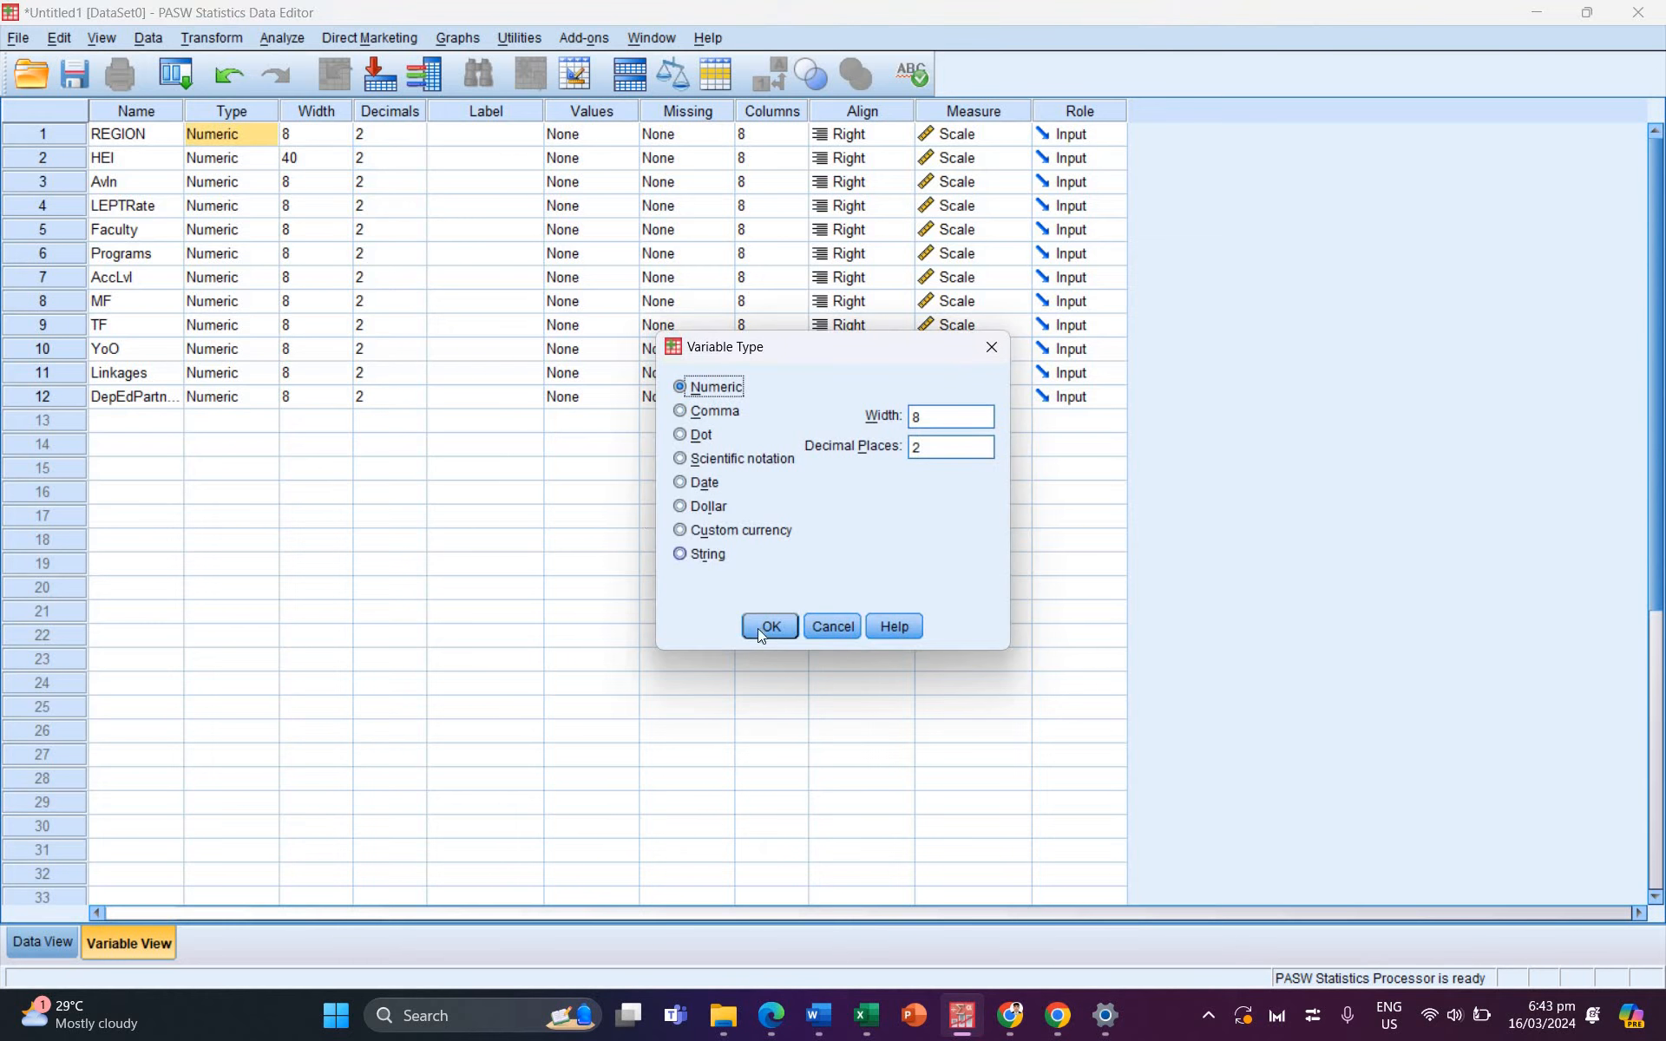
{"action": "left_click", "coordinate": [761, 627]}
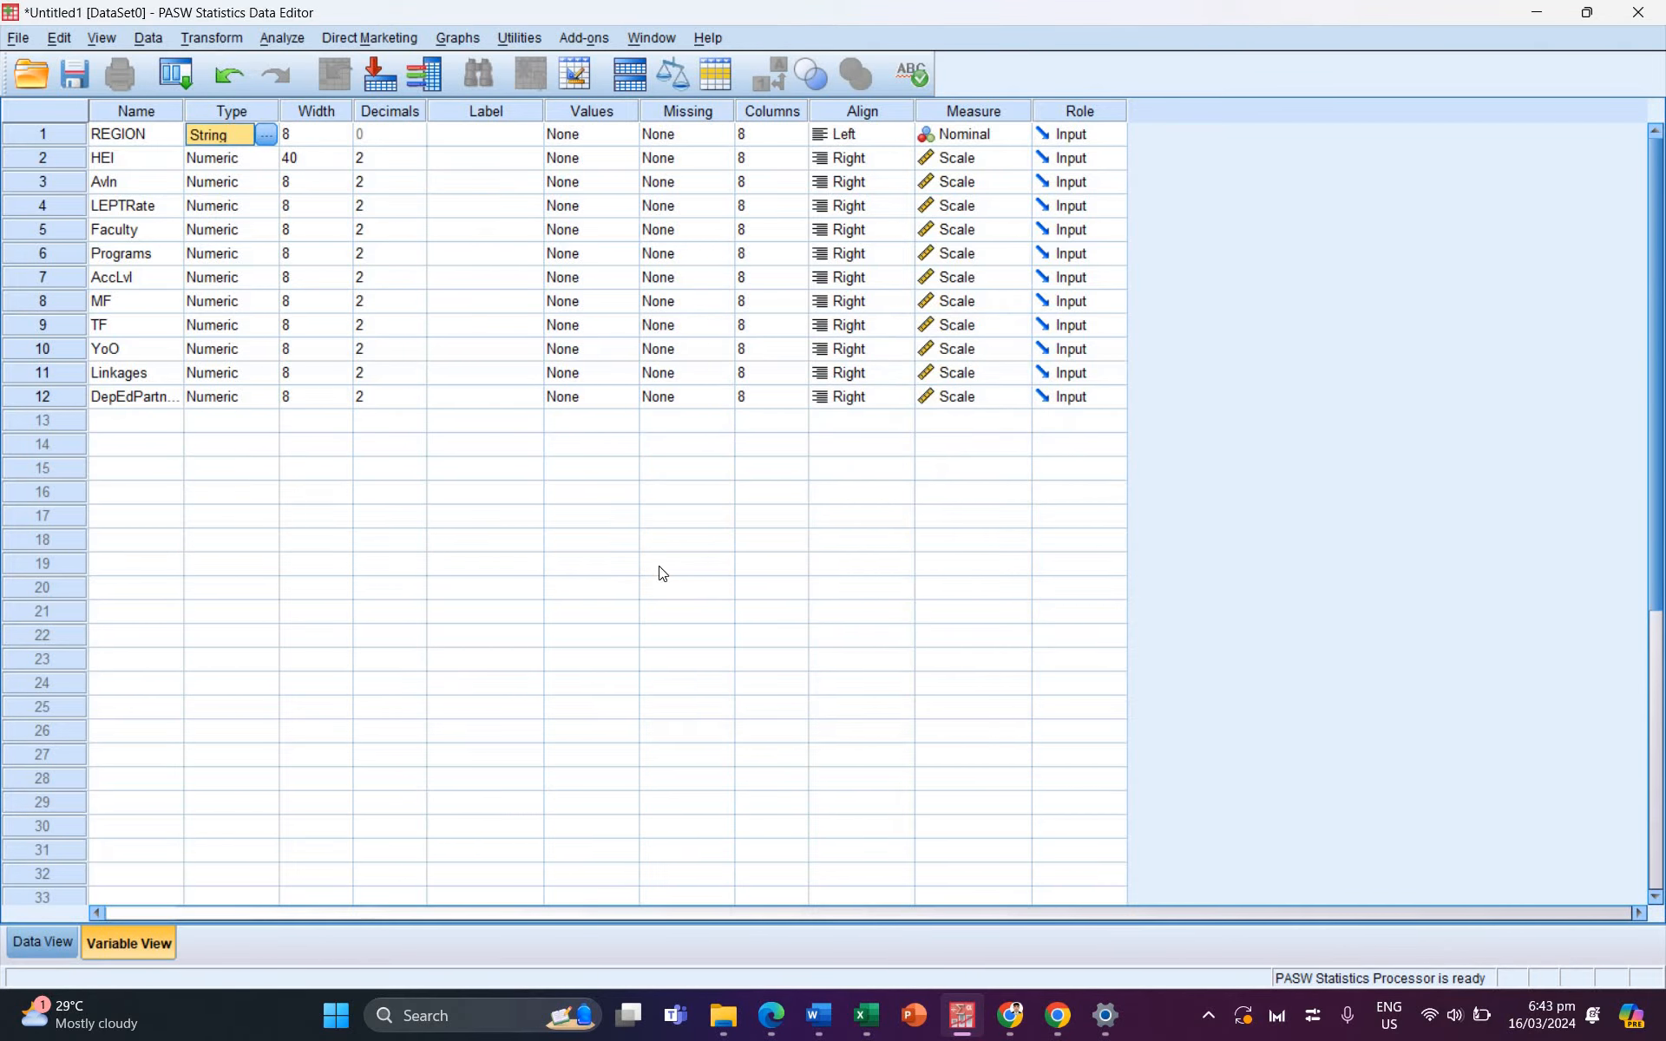
{"action": "left_click", "coordinate": [266, 159]}
{"action": "left_click", "coordinate": [690, 558]}
{"action": "left_click", "coordinate": [760, 625]}
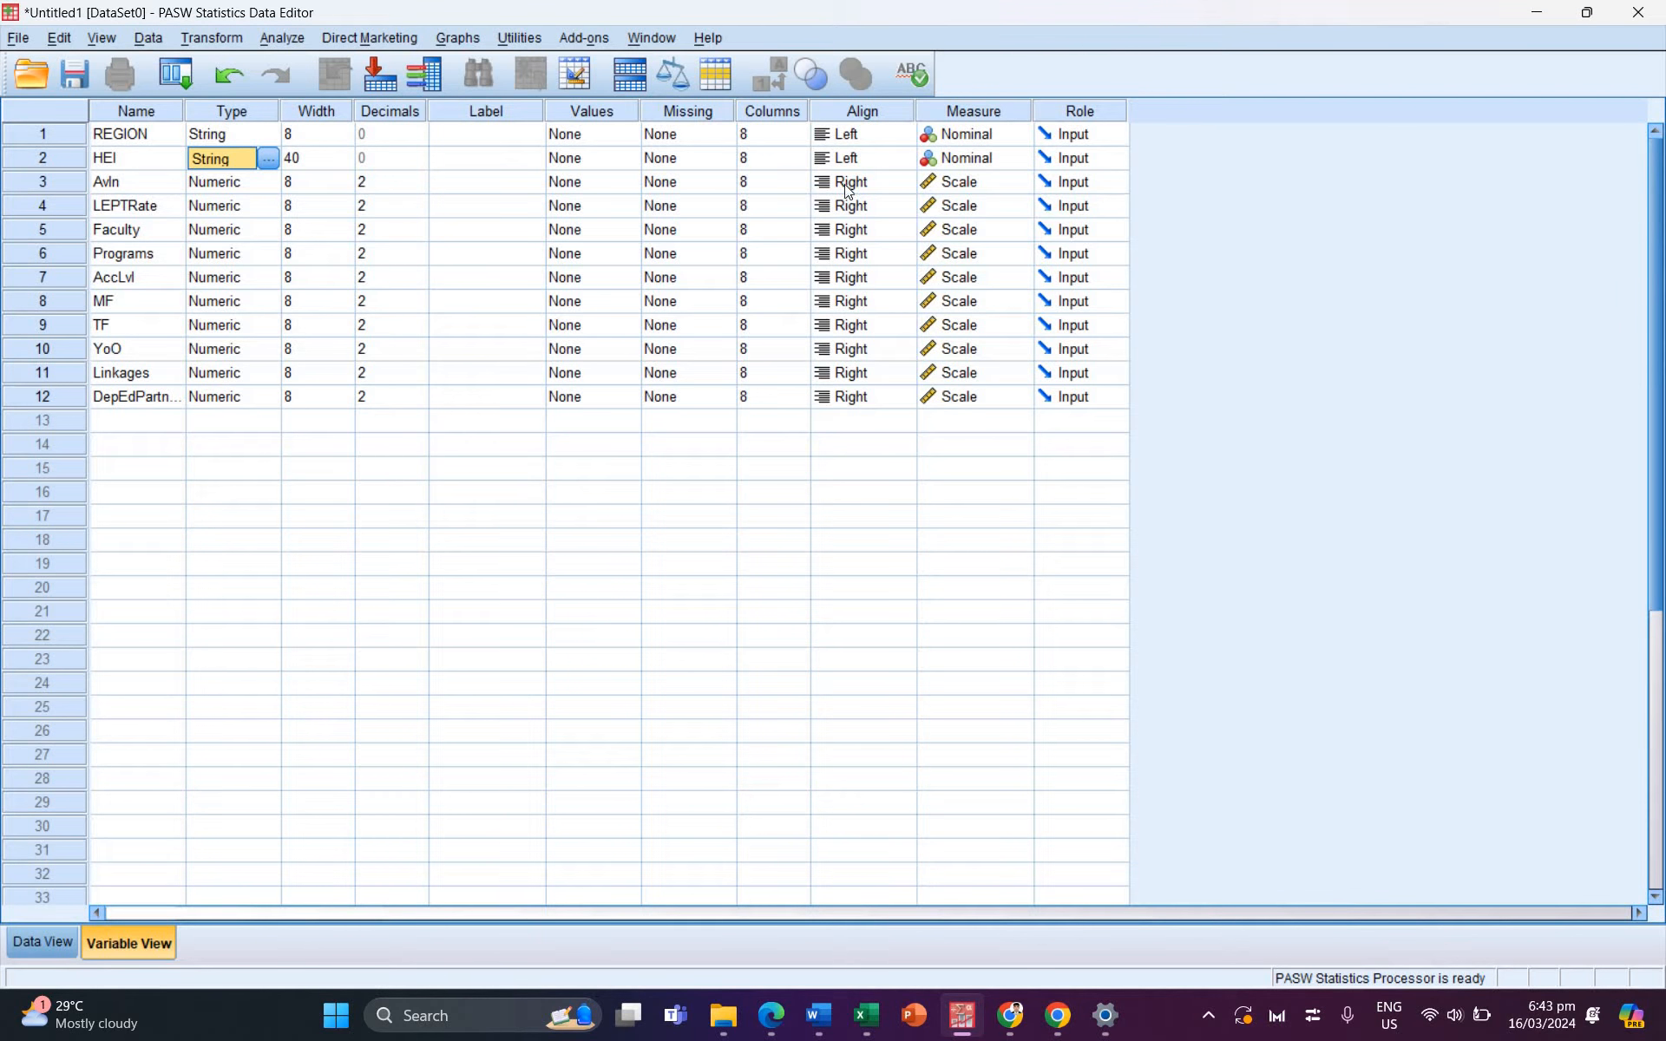
Step: Copy the full headers in R2 to R13 from Excel into the variables' Label column in PASW Statistics and widen that column
{"action": "left_click", "coordinate": [489, 137]}
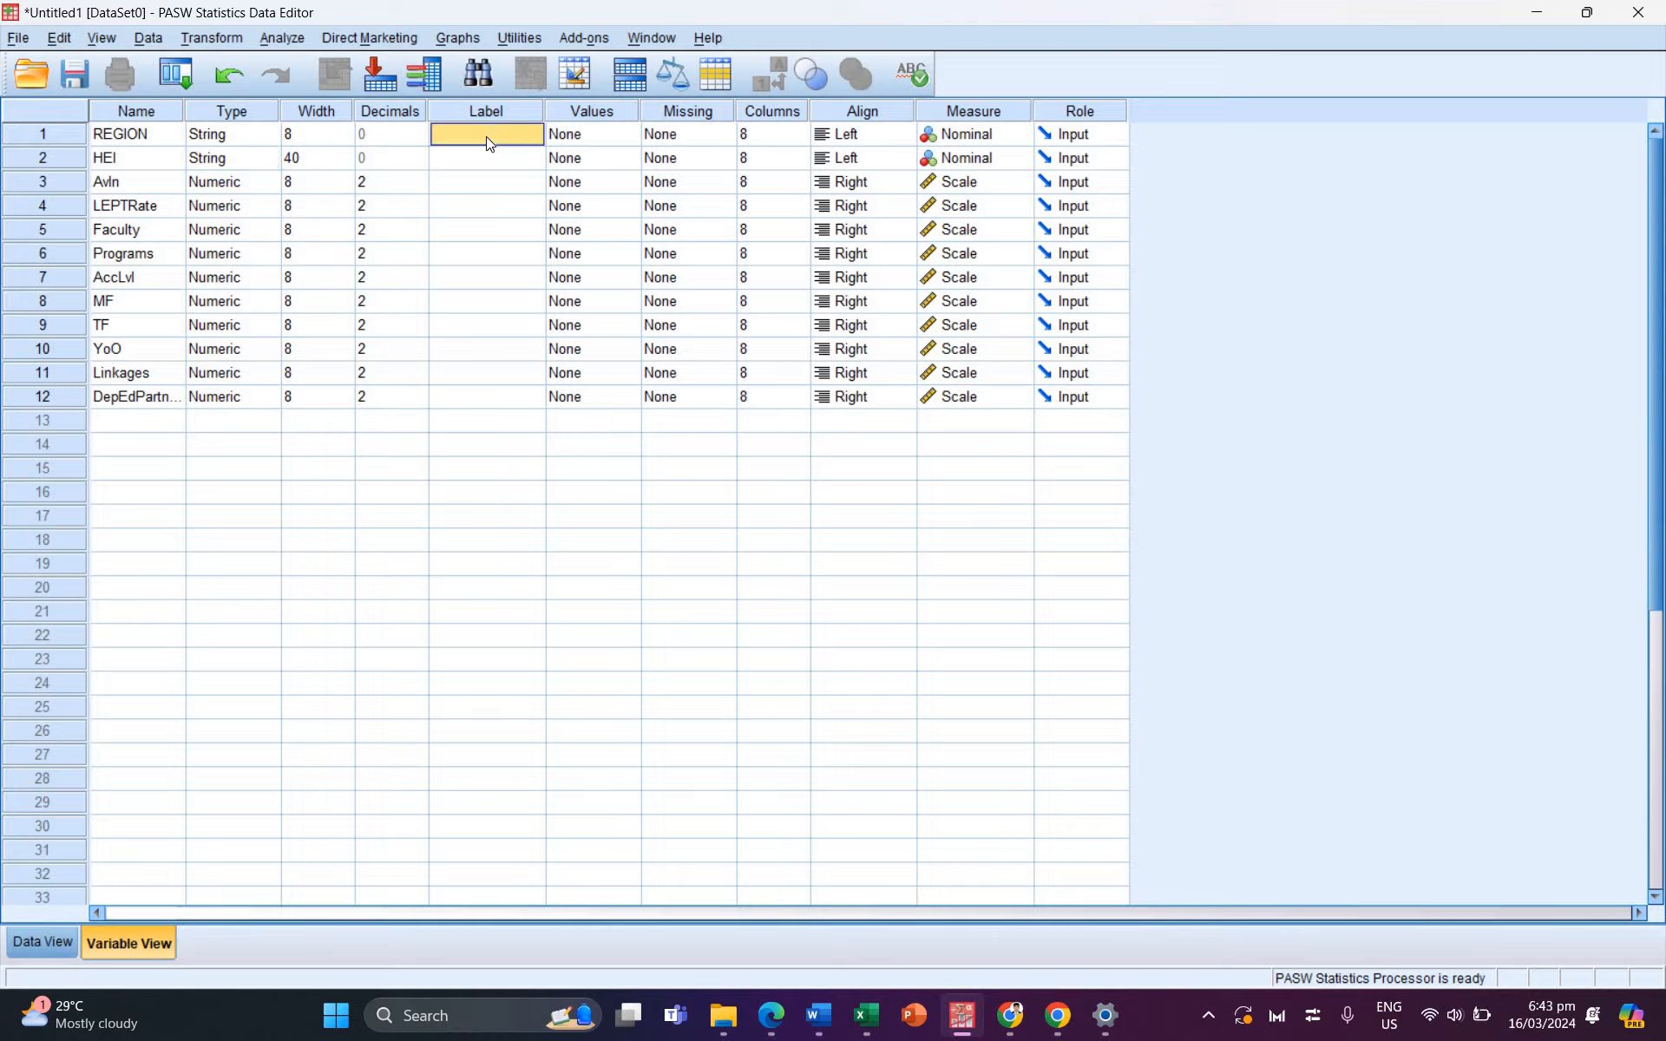
{"action": "key", "text": "alt+Tab"}
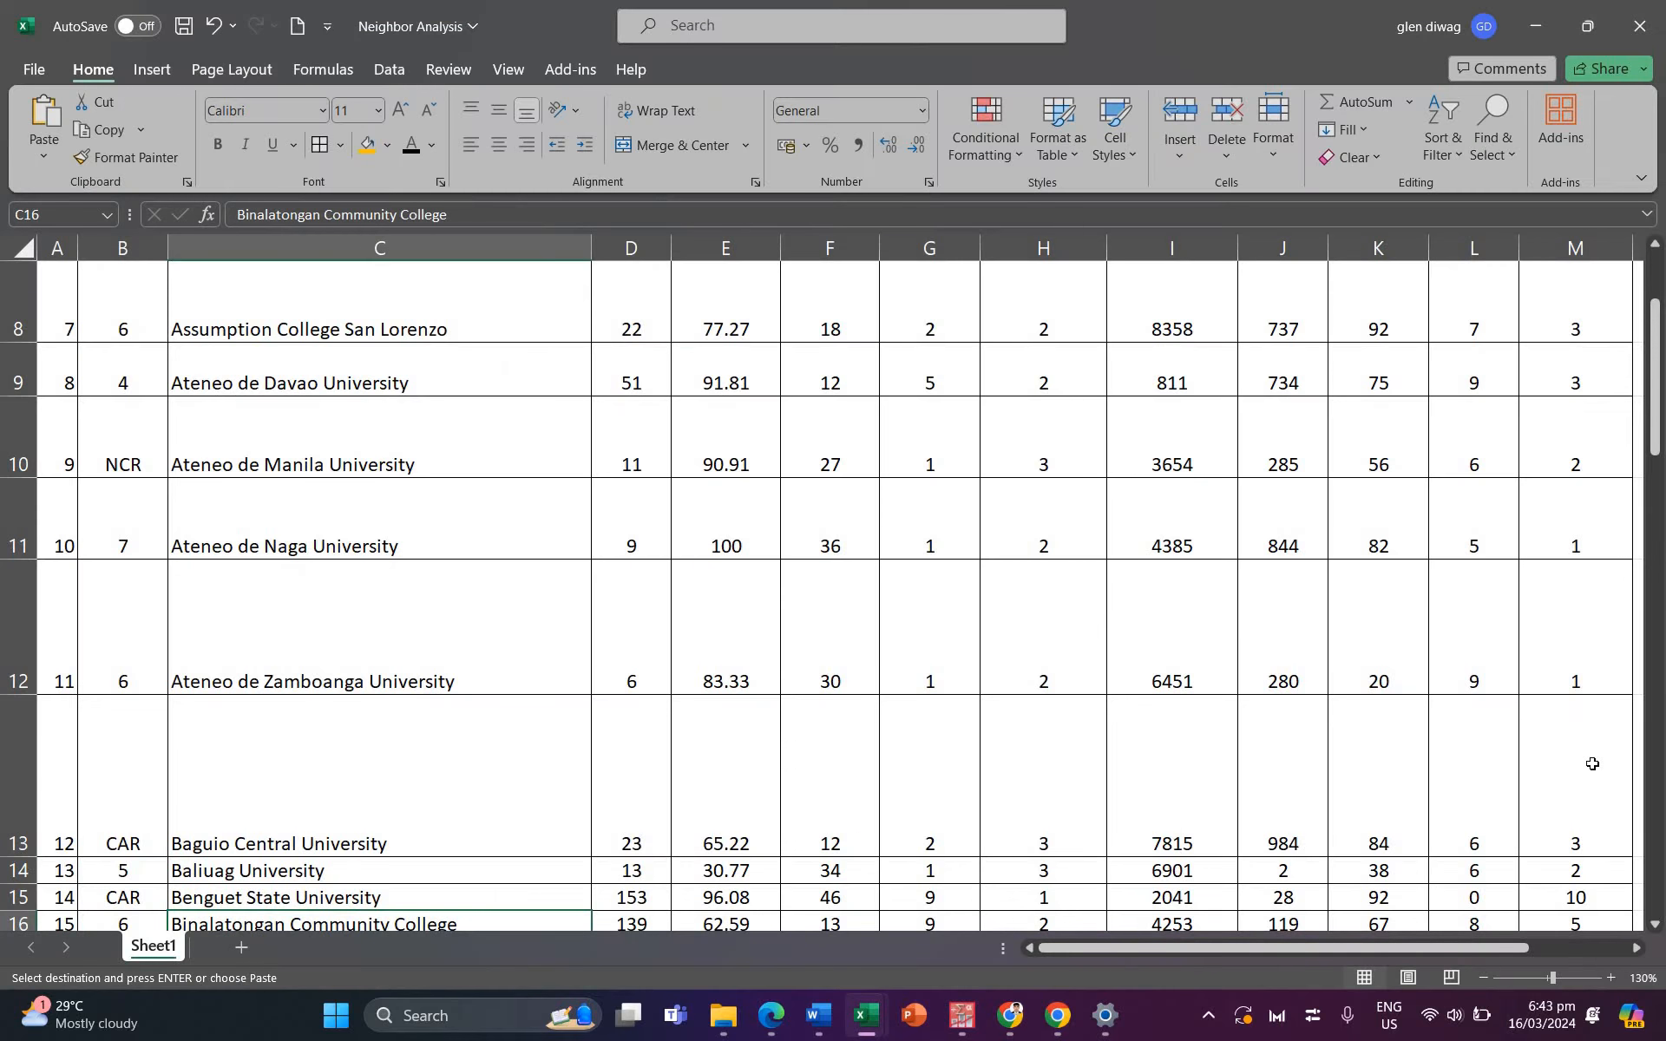
{"action": "scroll", "coordinate": [1591, 725], "scroll_direction": "right", "scroll_amount": 3}
{"action": "scroll", "coordinate": [1523, 705], "scroll_direction": "up", "scroll_amount": 3}
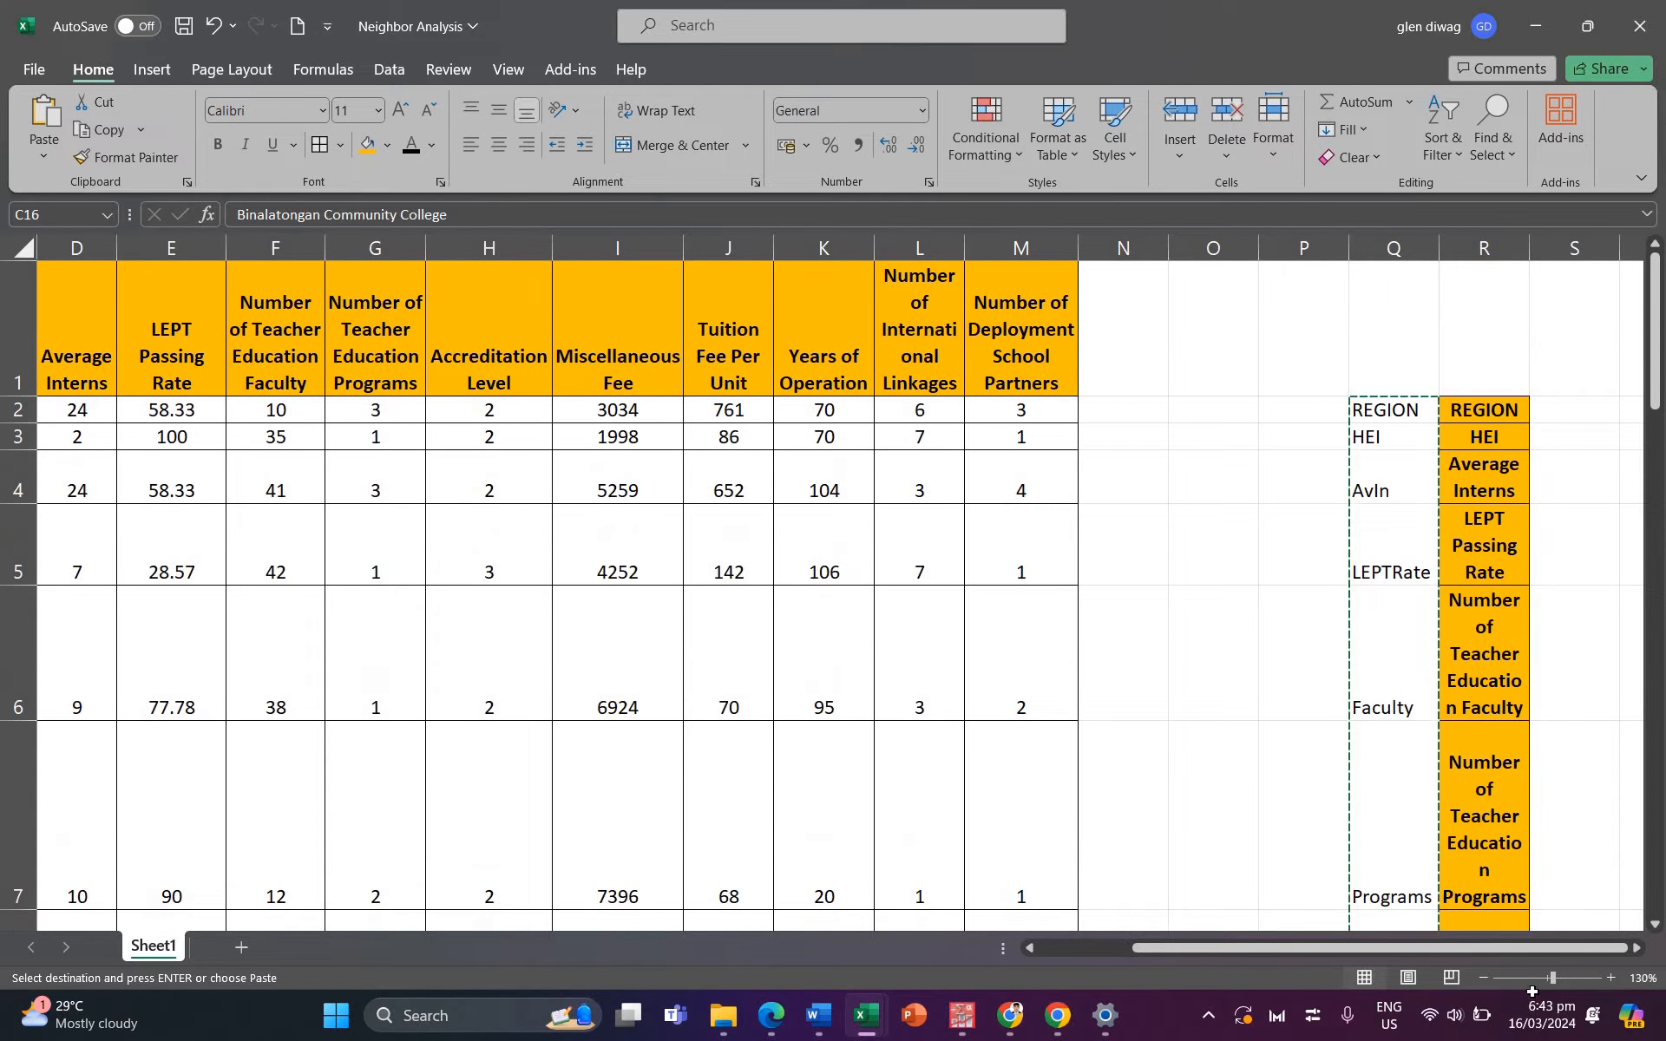
{"action": "left_click_drag", "start_coordinate": [1484, 409], "coordinate": [1493, 846]}
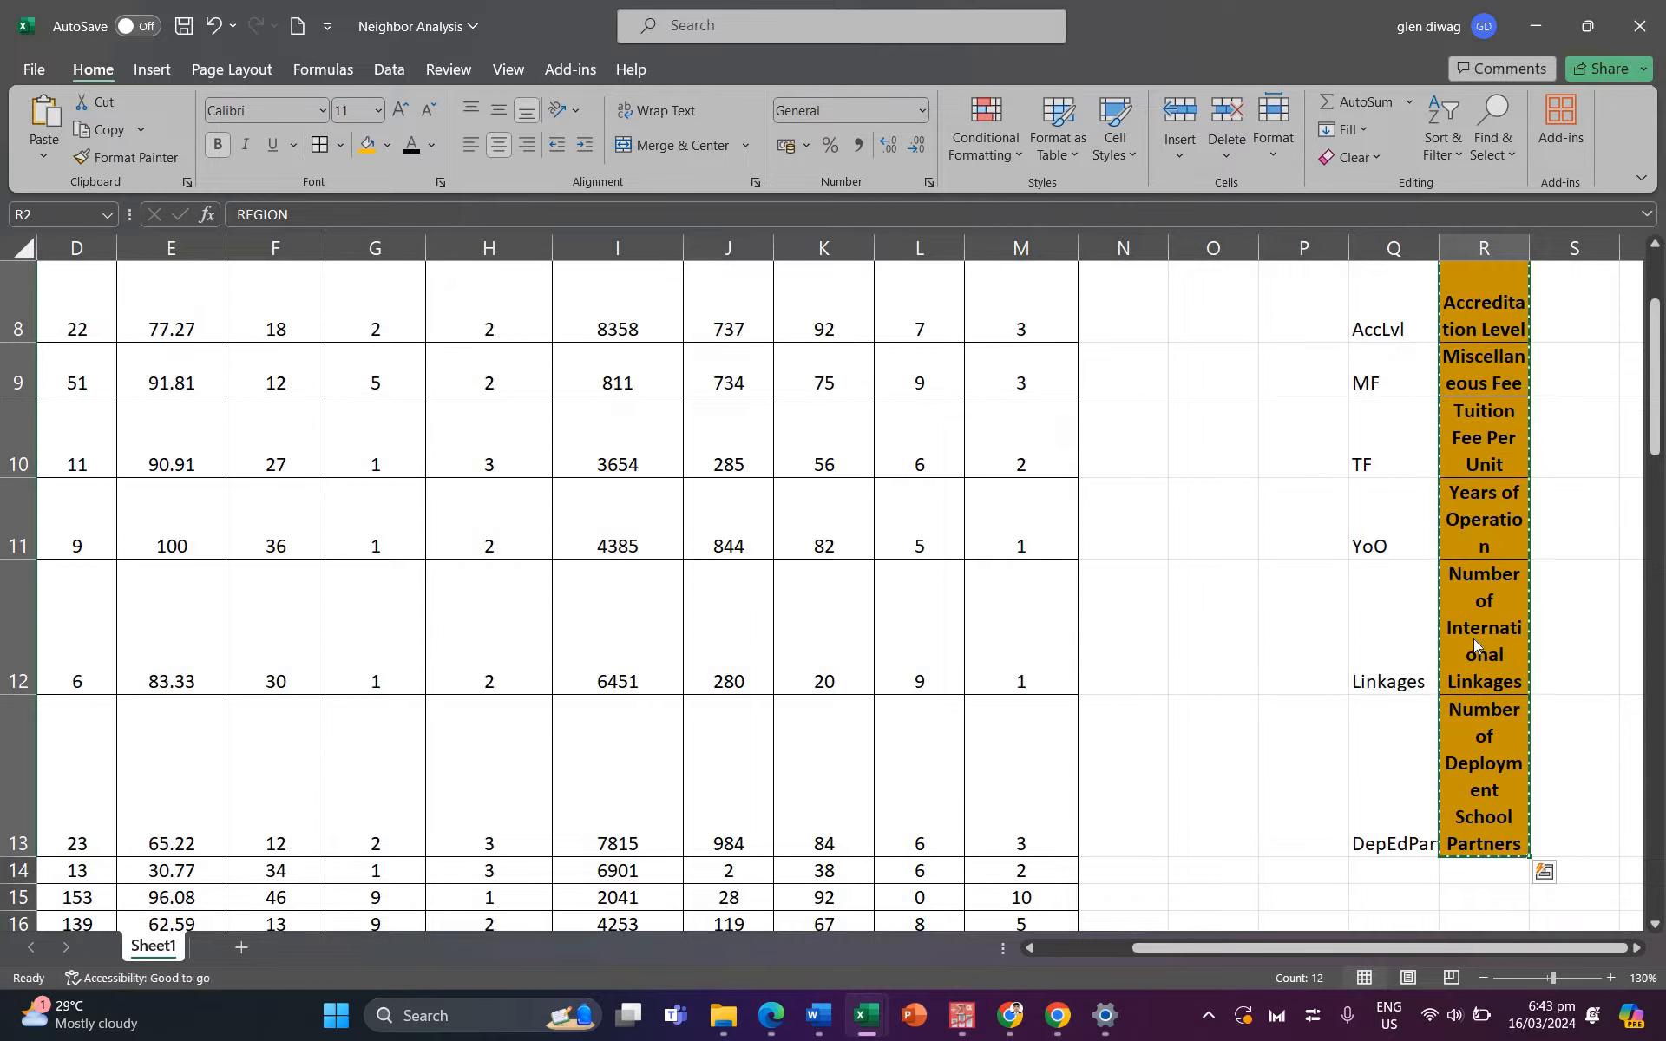
{"action": "key", "text": "super+Tab"}
{"action": "left_click", "coordinate": [506, 199]}
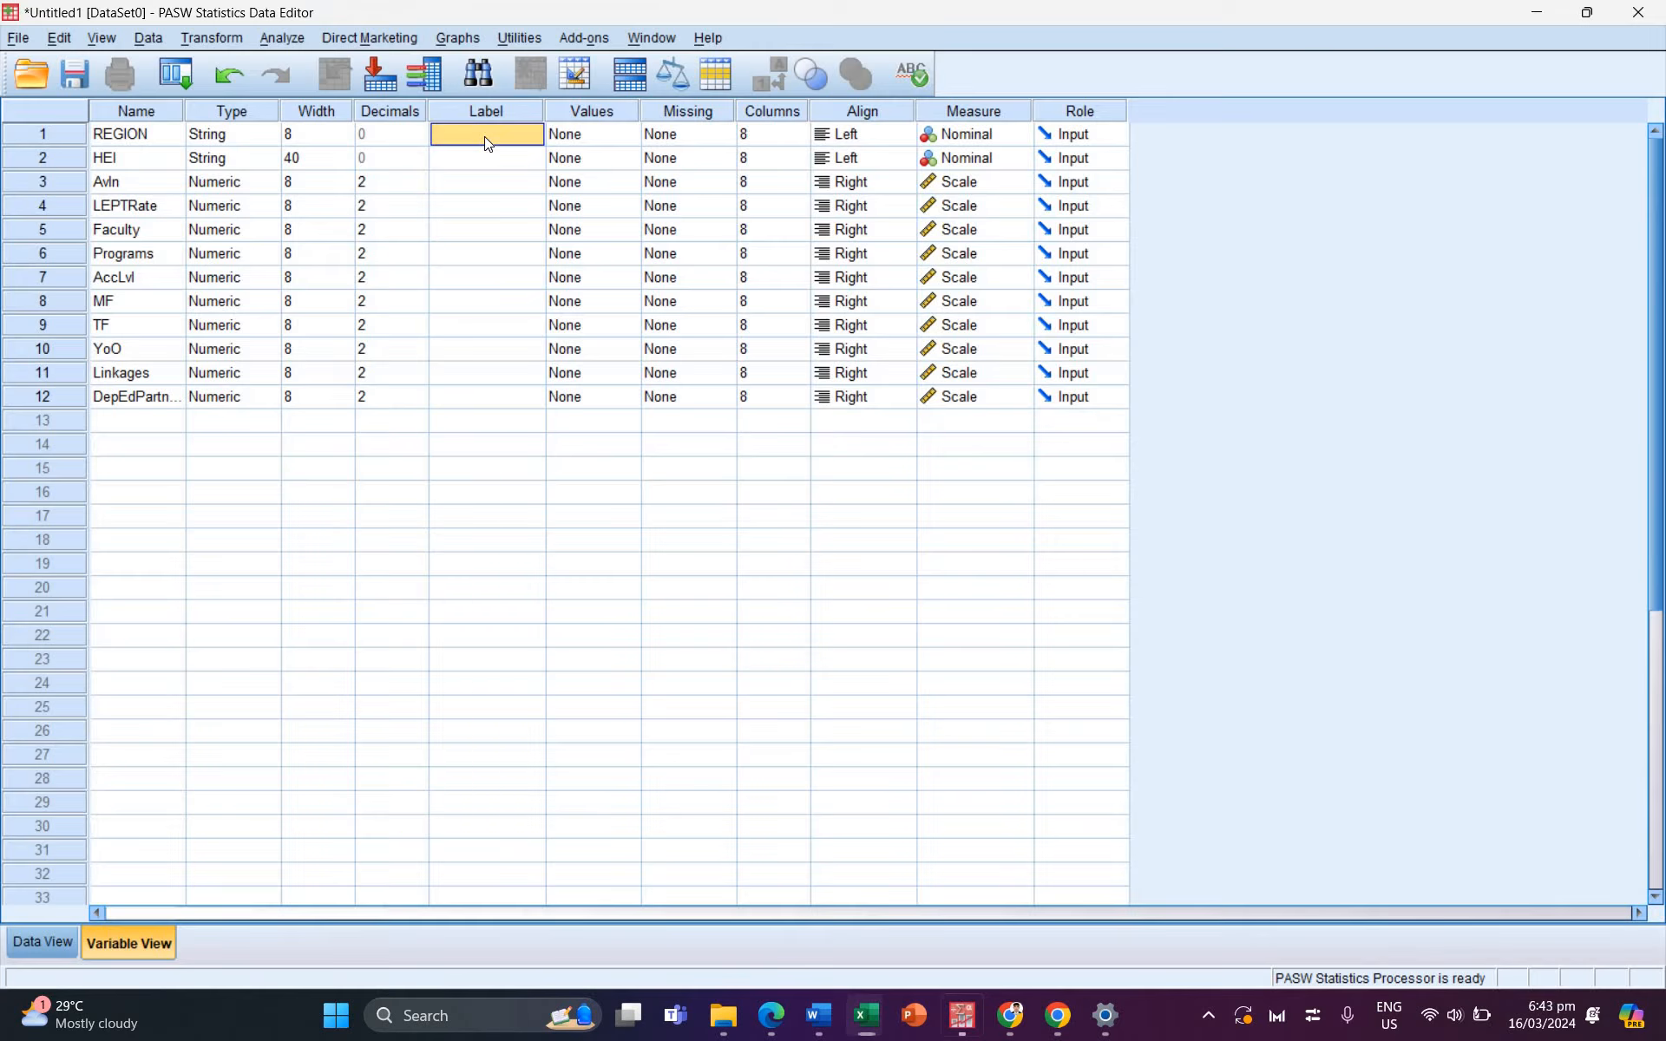
{"action": "key", "text": "ctrl+v"}
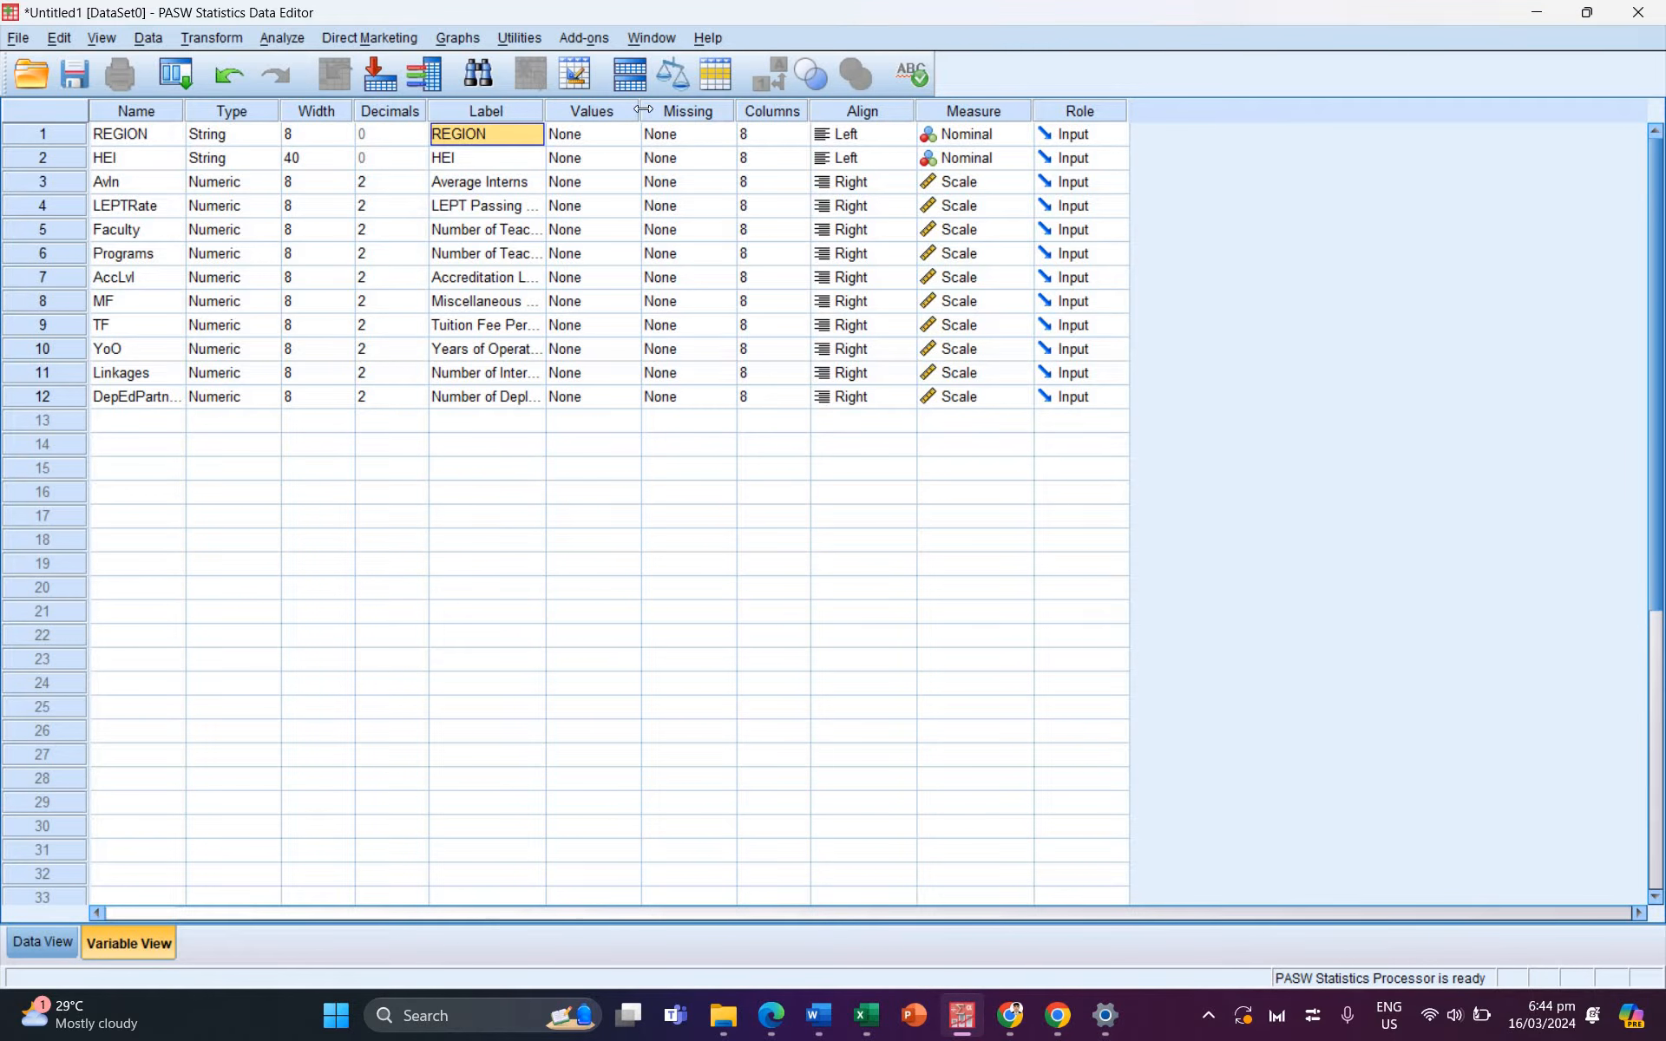
{"action": "left_click_drag", "start_coordinate": [545, 110], "coordinate": [721, 111]}
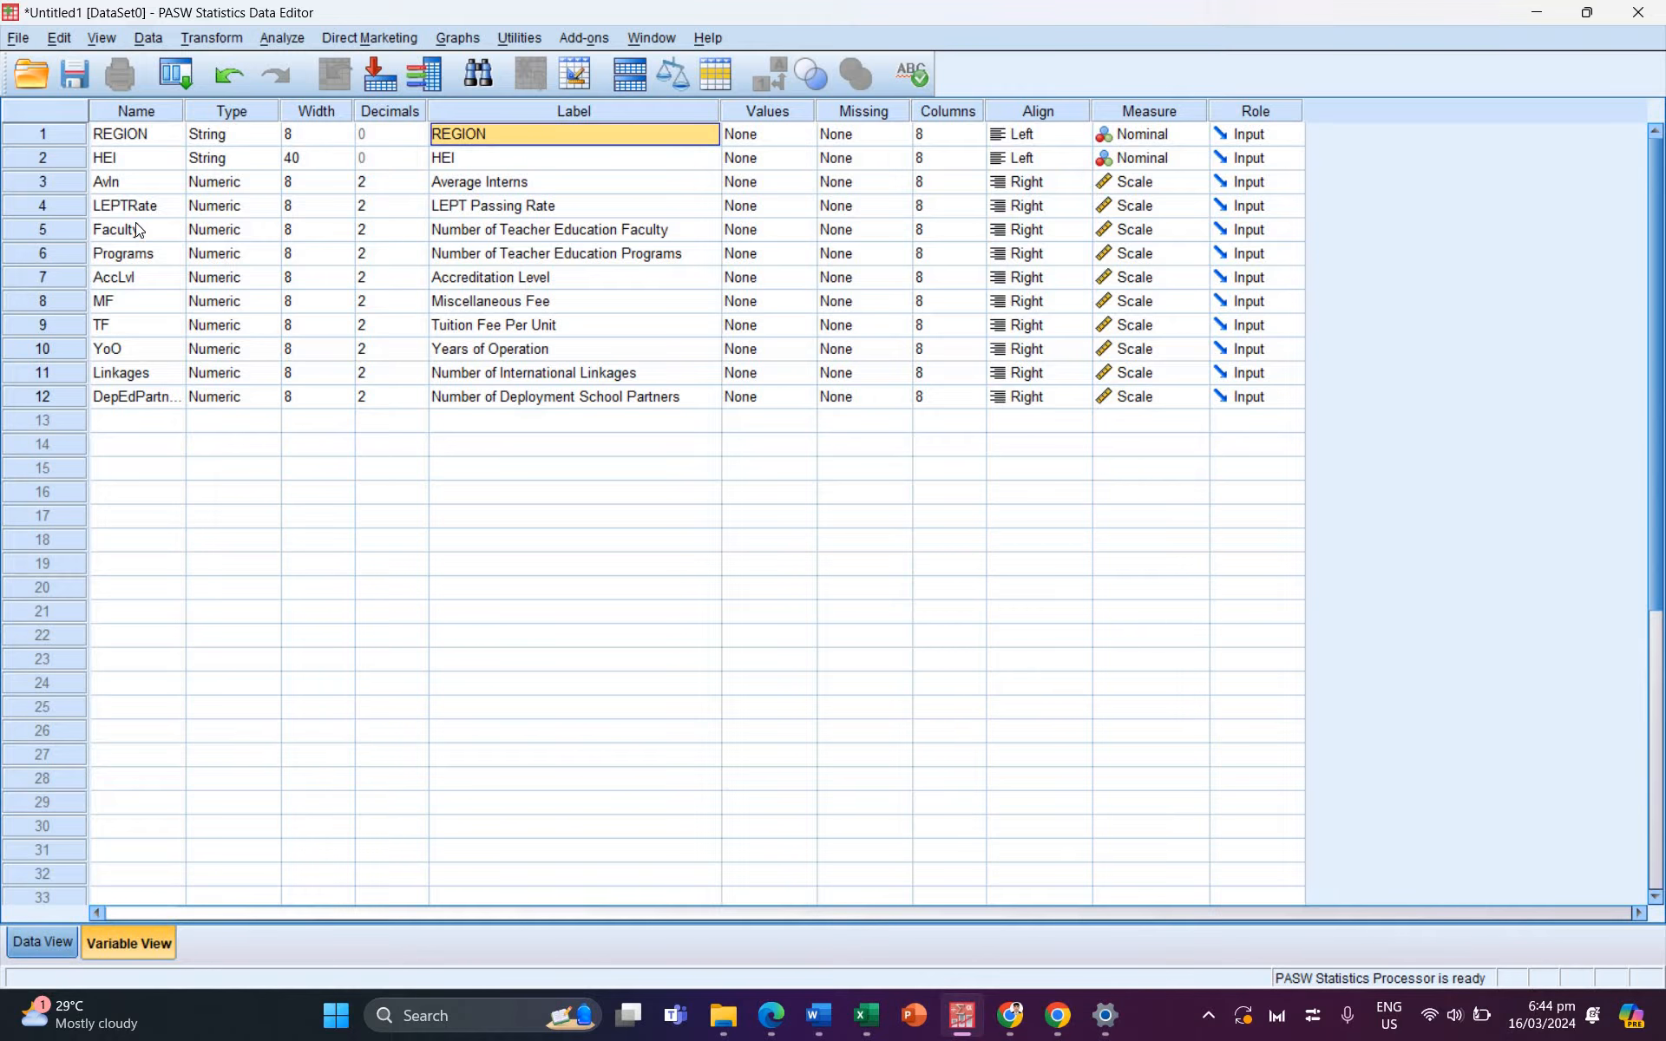
Step: Copy the data from B2 to M101 in Excel and paste it into PASW Statistics' Data View starting at REGION in row 1
{"action": "key", "text": "ctrl+t"}
{"action": "key", "text": "alt+Tab"}
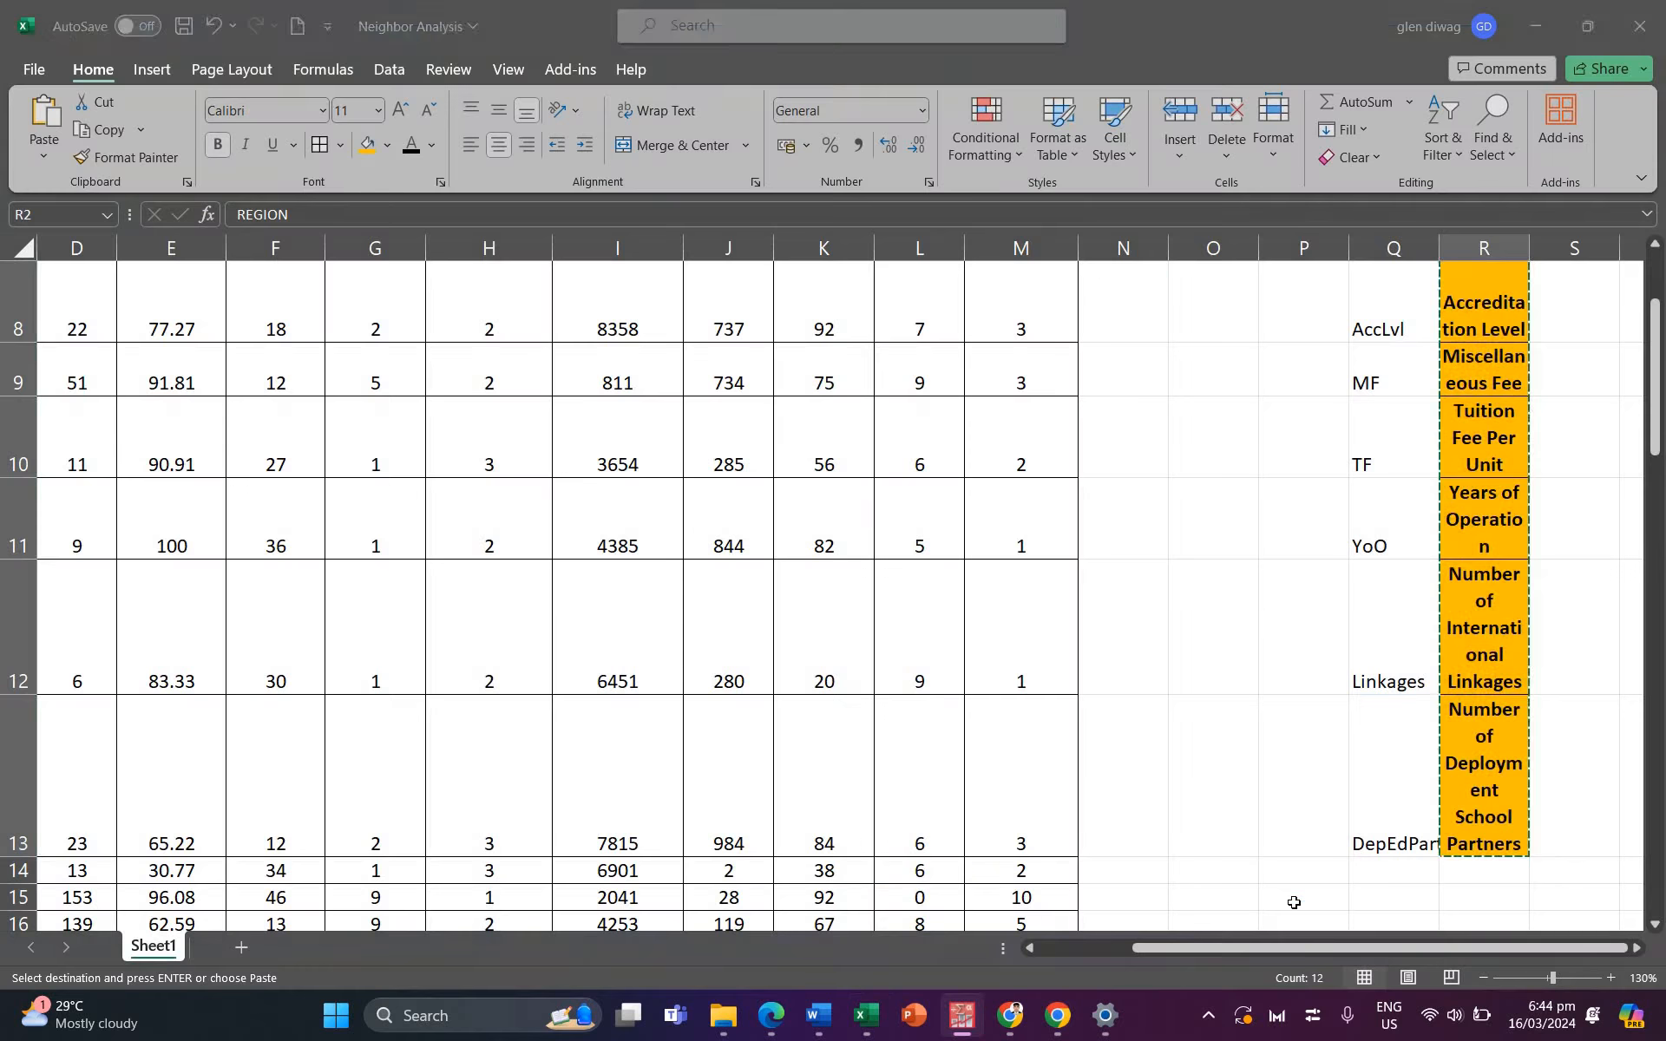
{"action": "scroll", "coordinate": [287, 467], "scroll_direction": "left", "scroll_amount": 2}
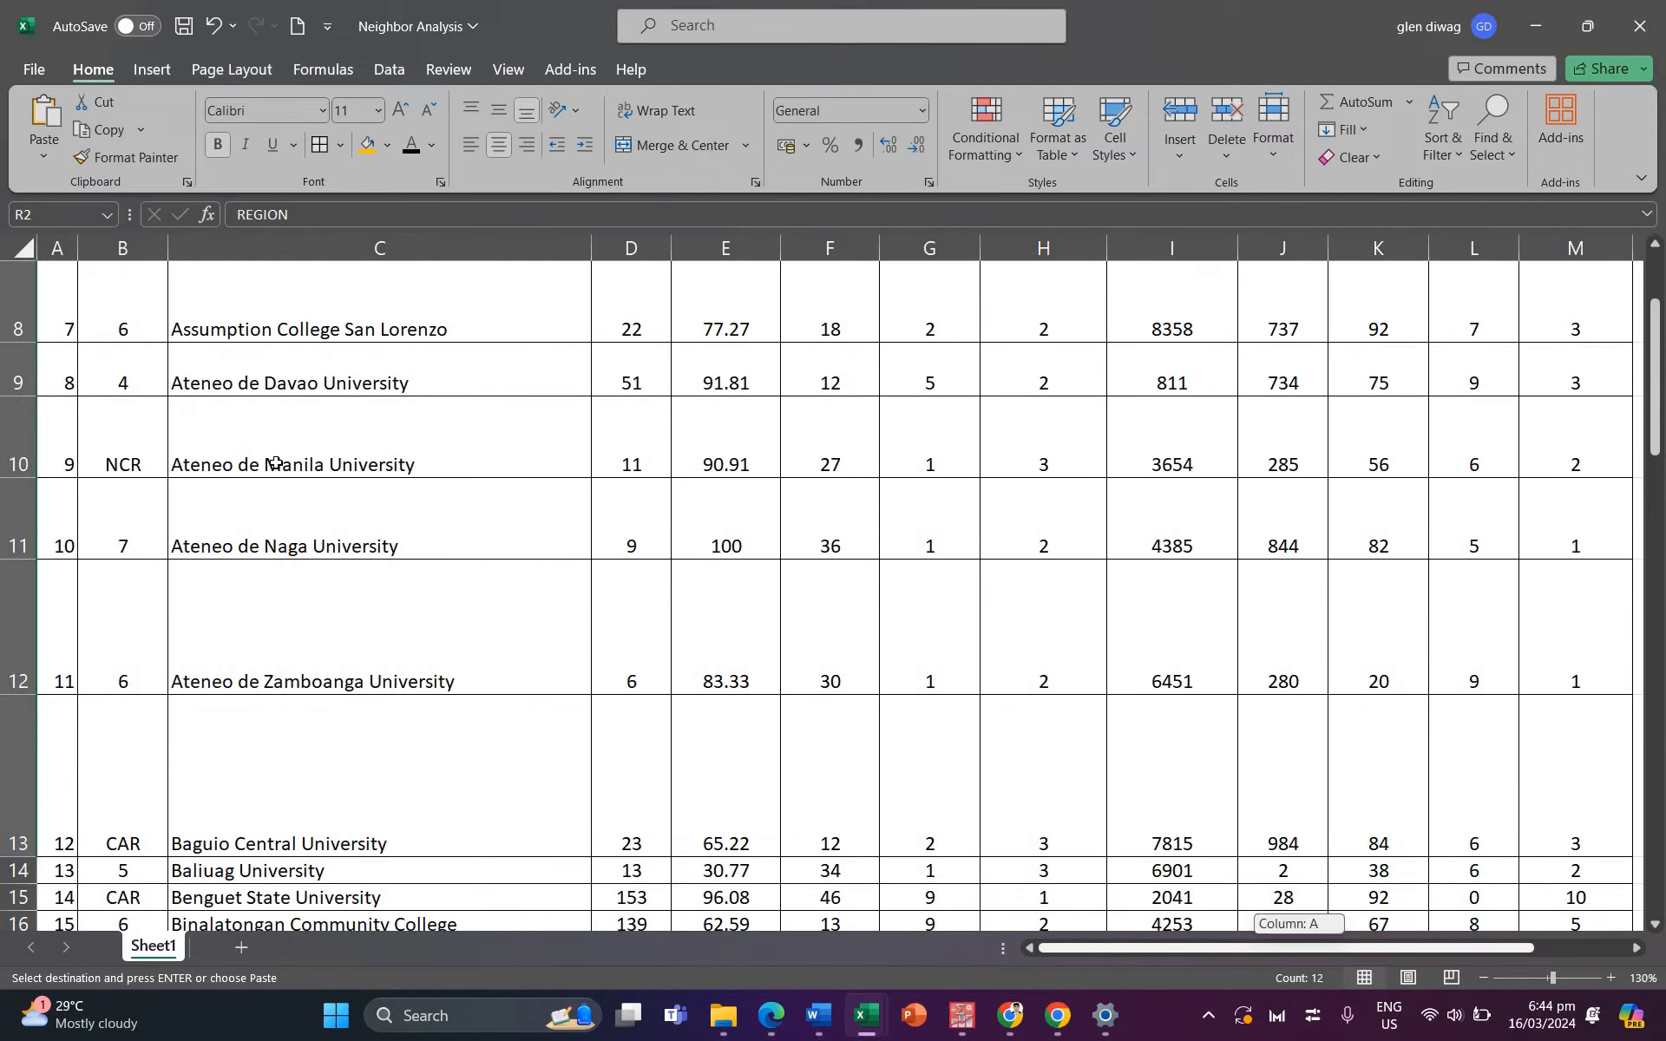
{"action": "scroll", "coordinate": [269, 455], "scroll_direction": "up", "scroll_amount": 2}
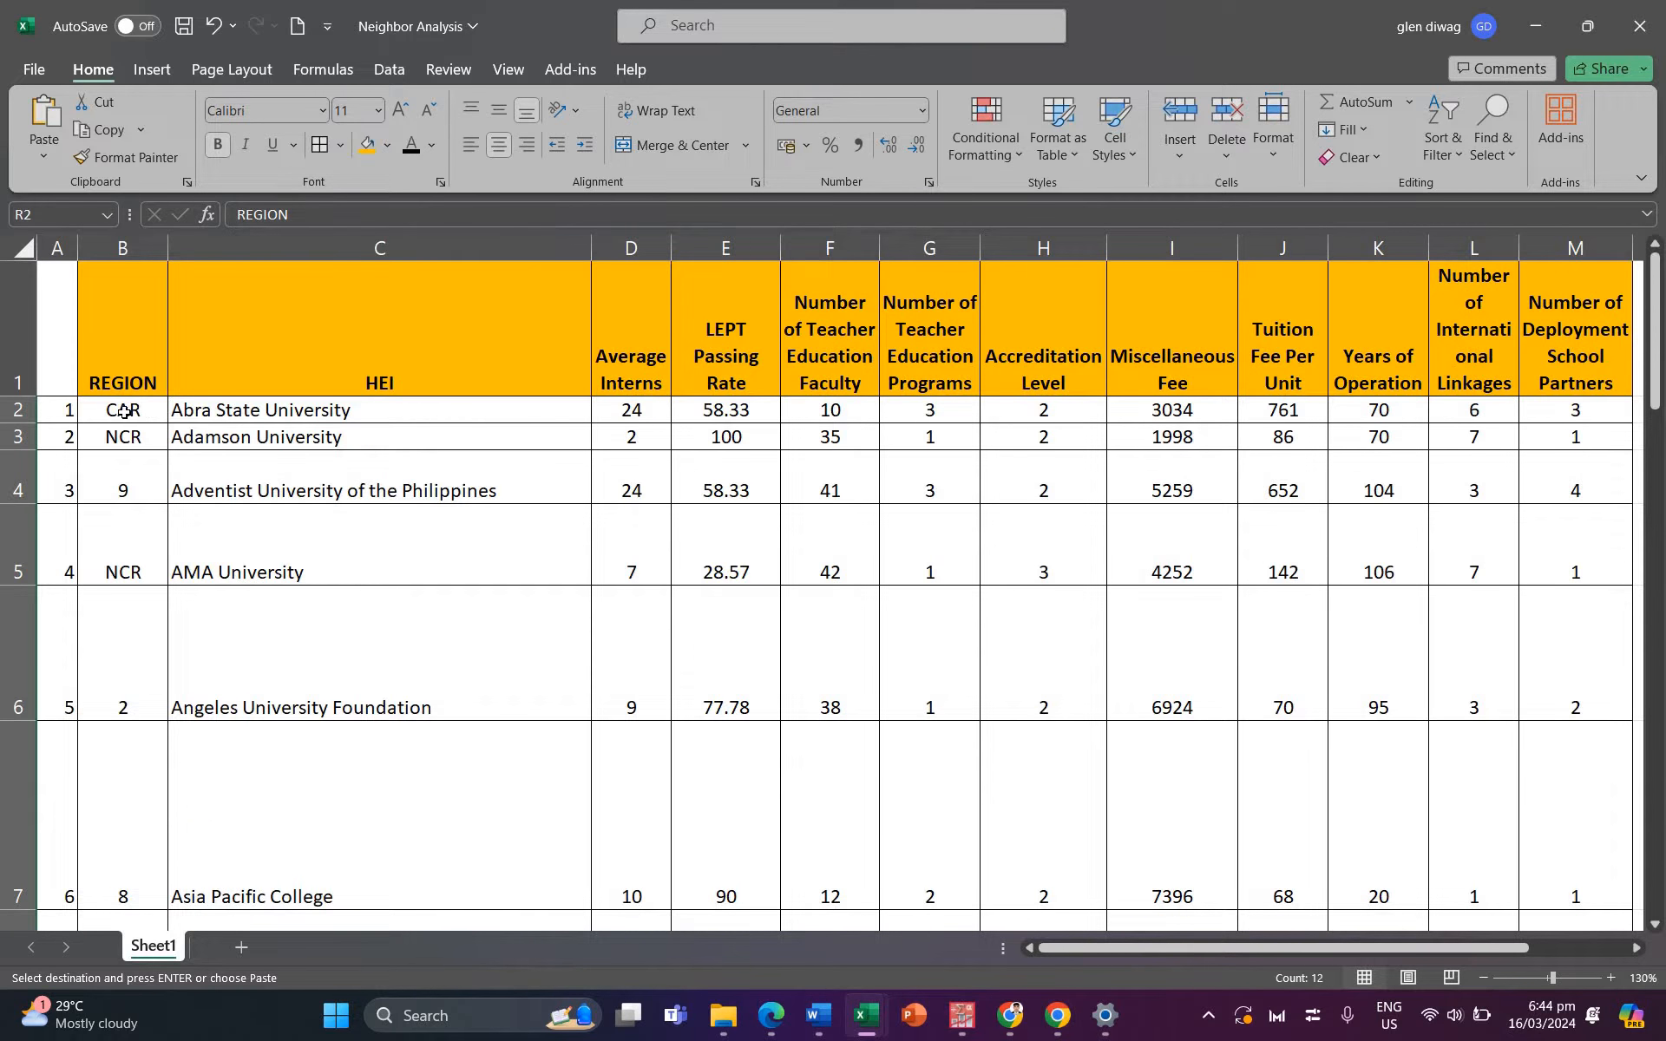
{"action": "left_click_drag", "start_coordinate": [124, 411], "coordinate": [1041, 409]}
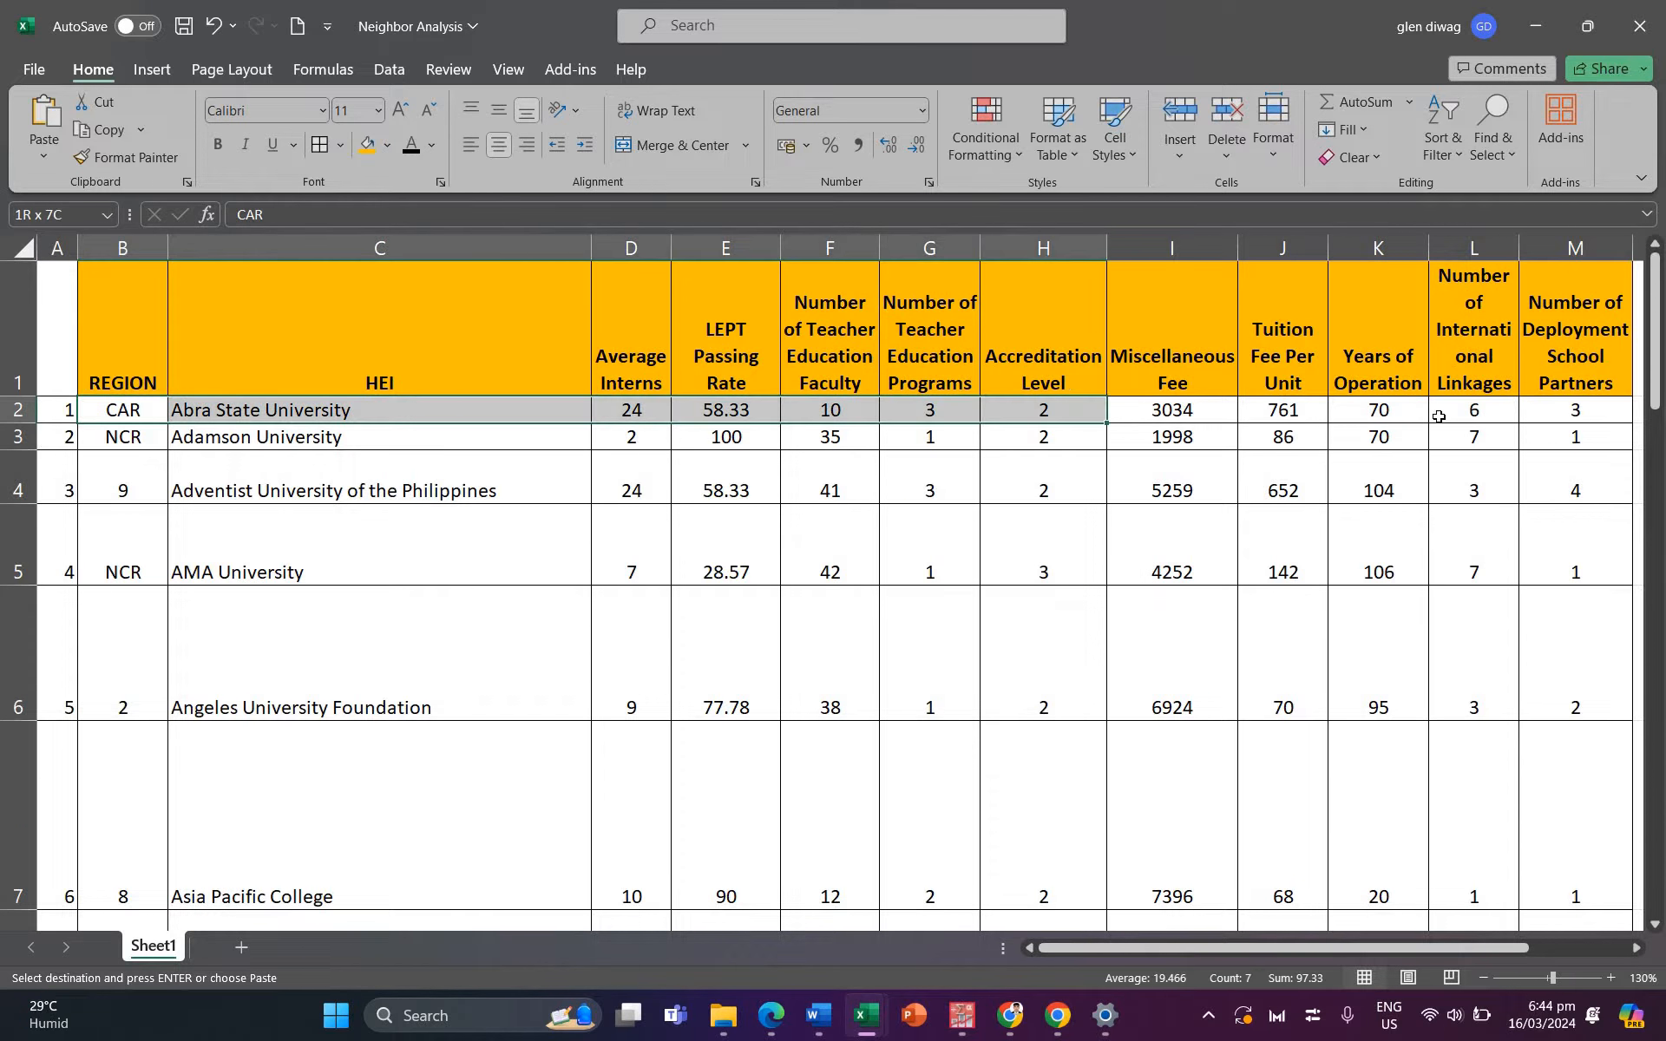
{"action": "left_click_drag", "start_coordinate": [1439, 417], "coordinate": [959, 893]}
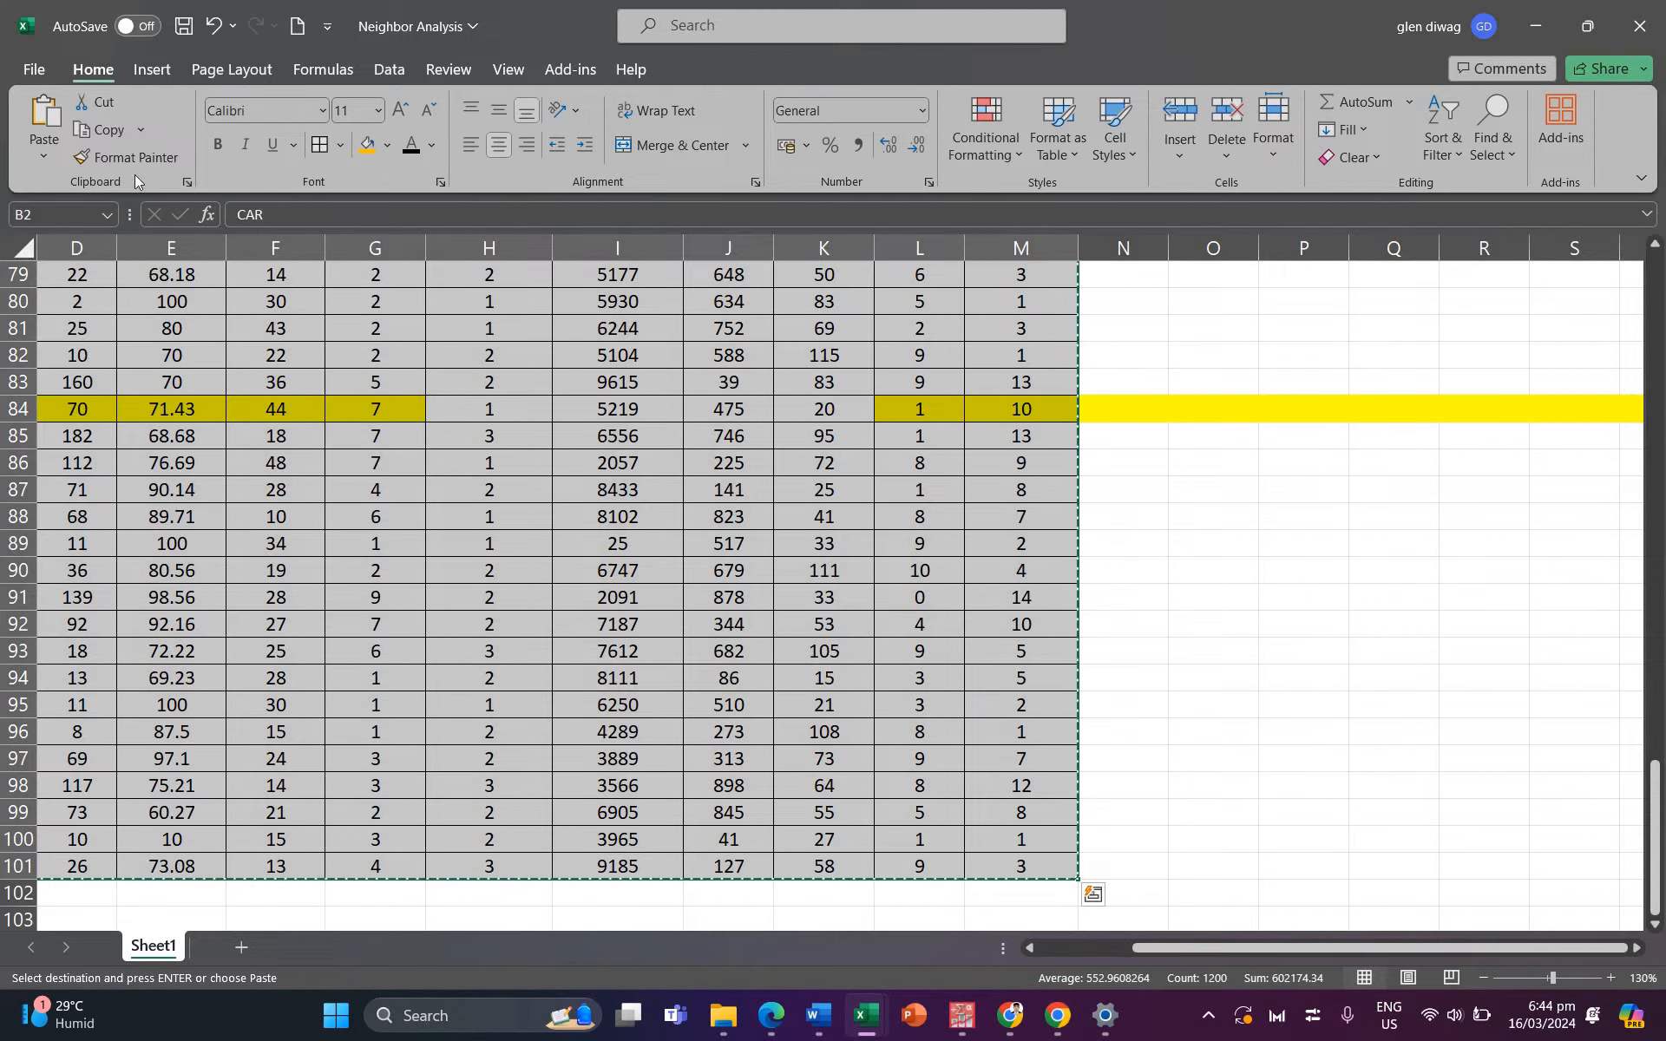
{"action": "key", "text": "alt+Tab"}
{"action": "key", "text": "ctrl+v"}
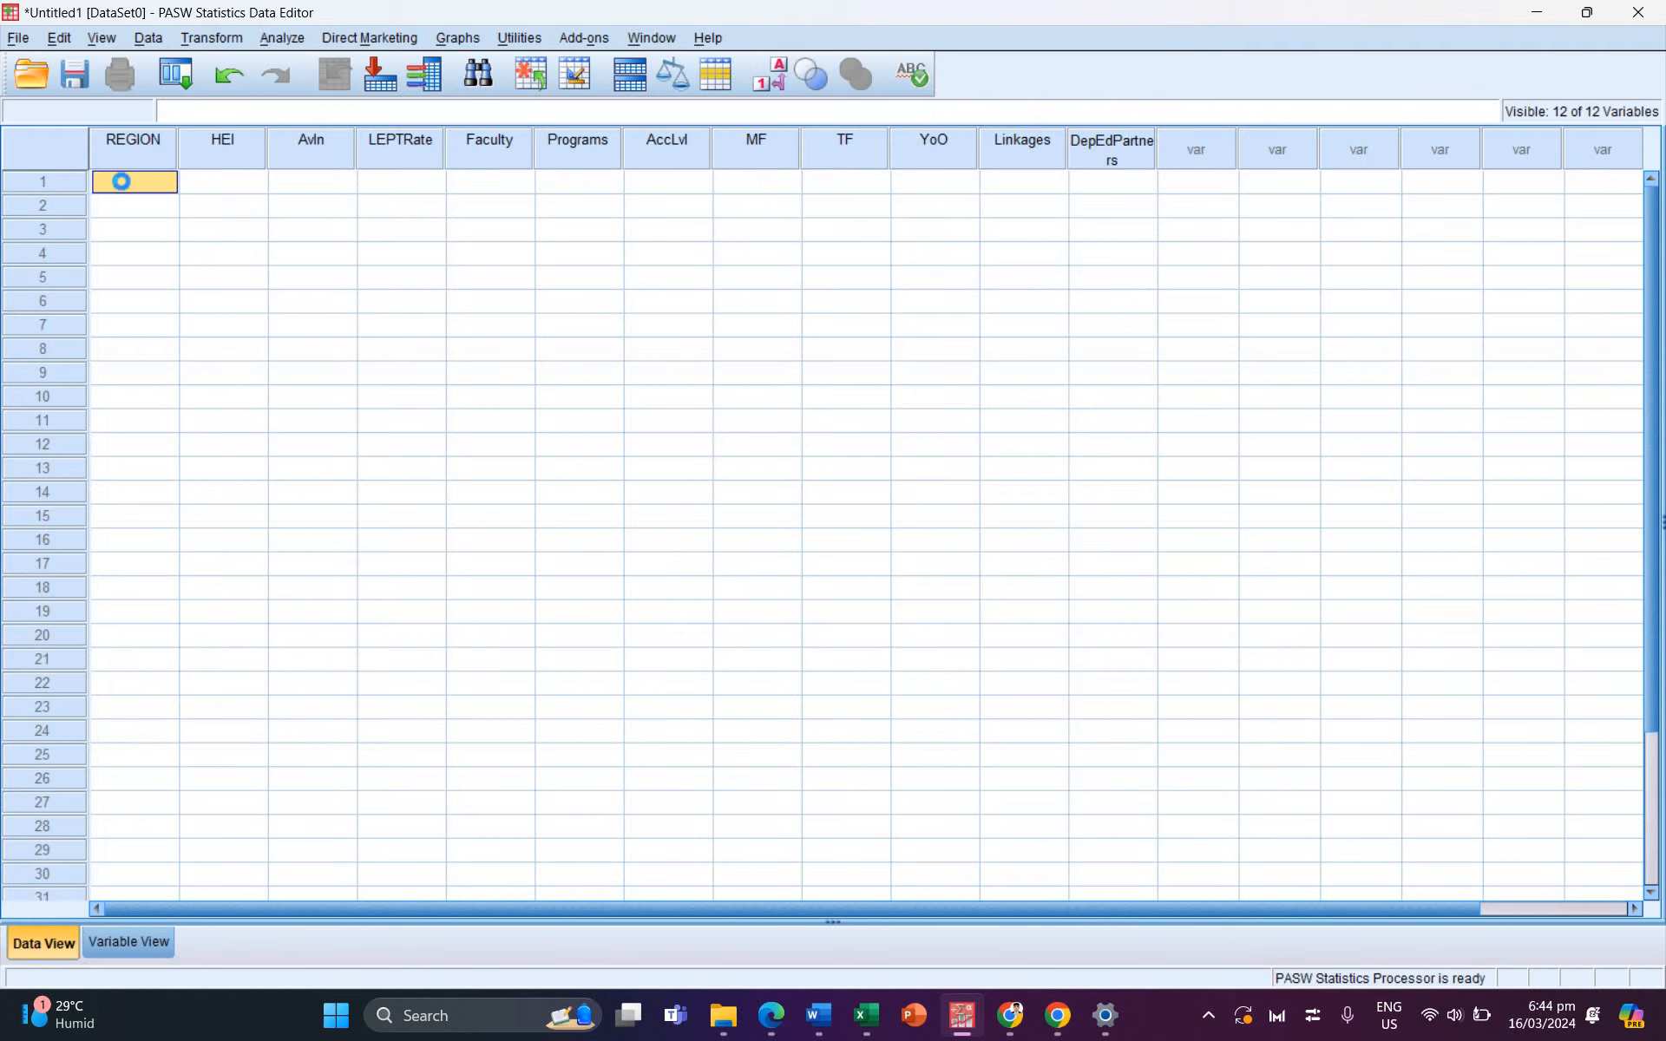
{"action": "key", "text": "ctrl+v"}
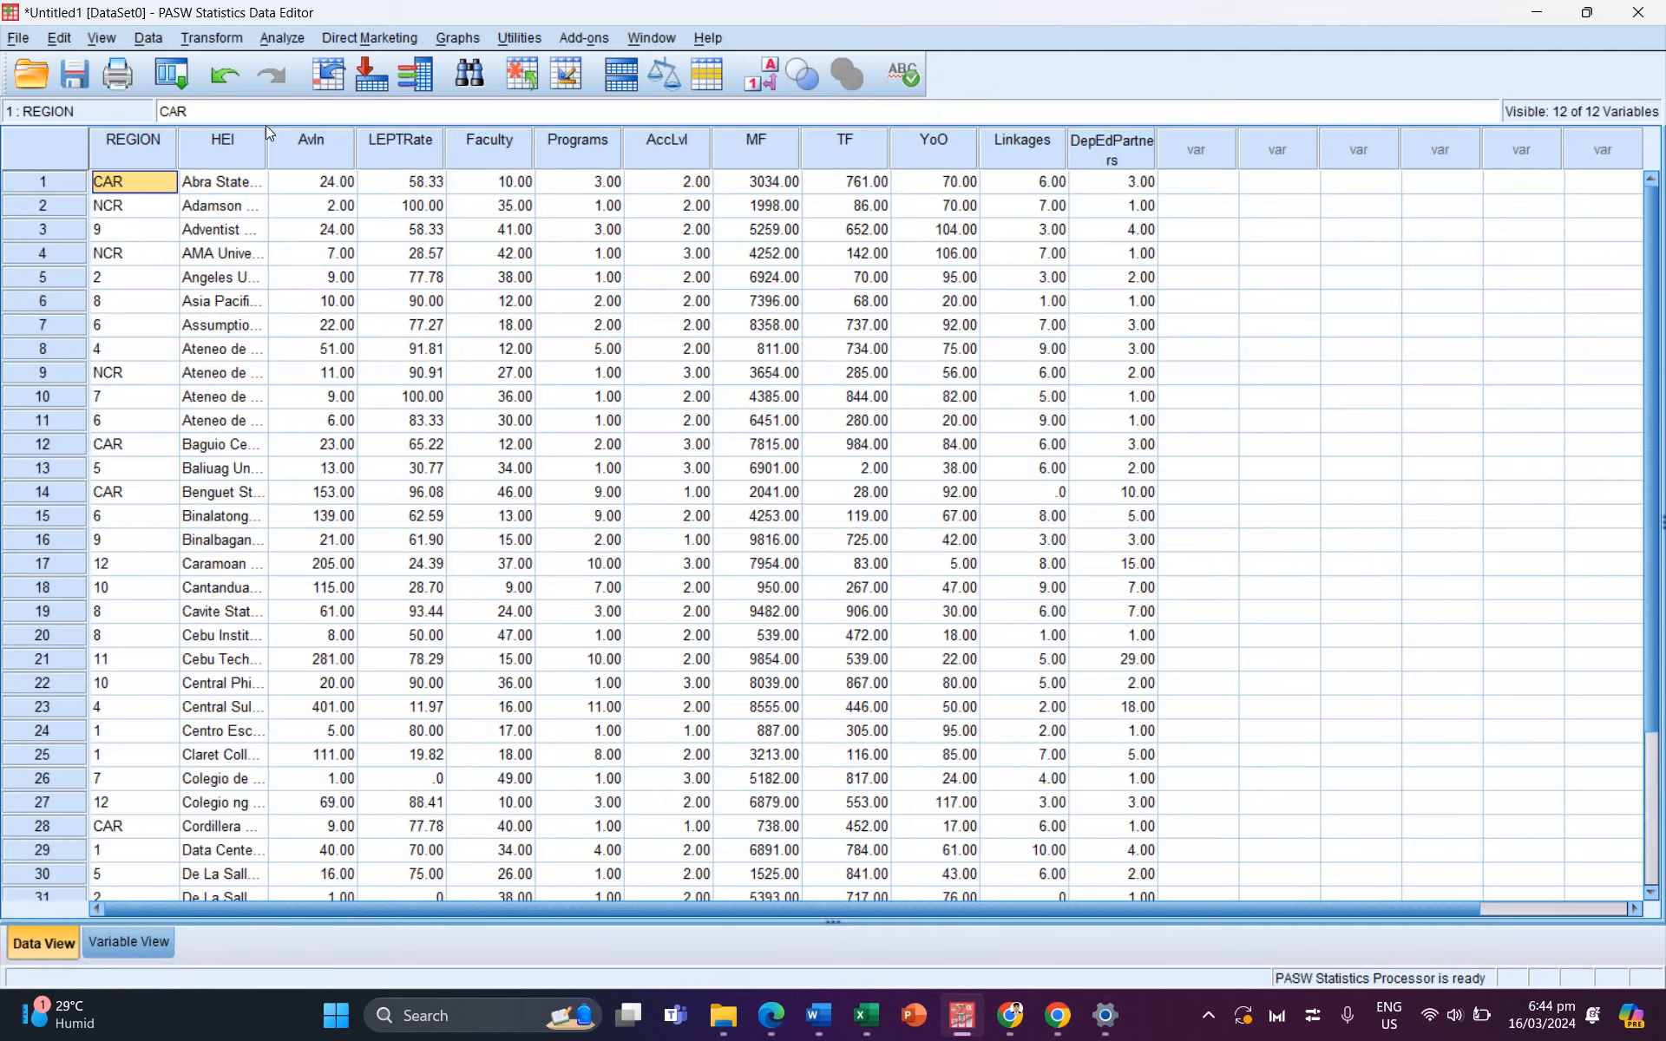
Step: Widen the HEI column in the data grid to fit the institution names
{"action": "left_click_drag", "start_coordinate": [266, 146], "coordinate": [419, 170]}
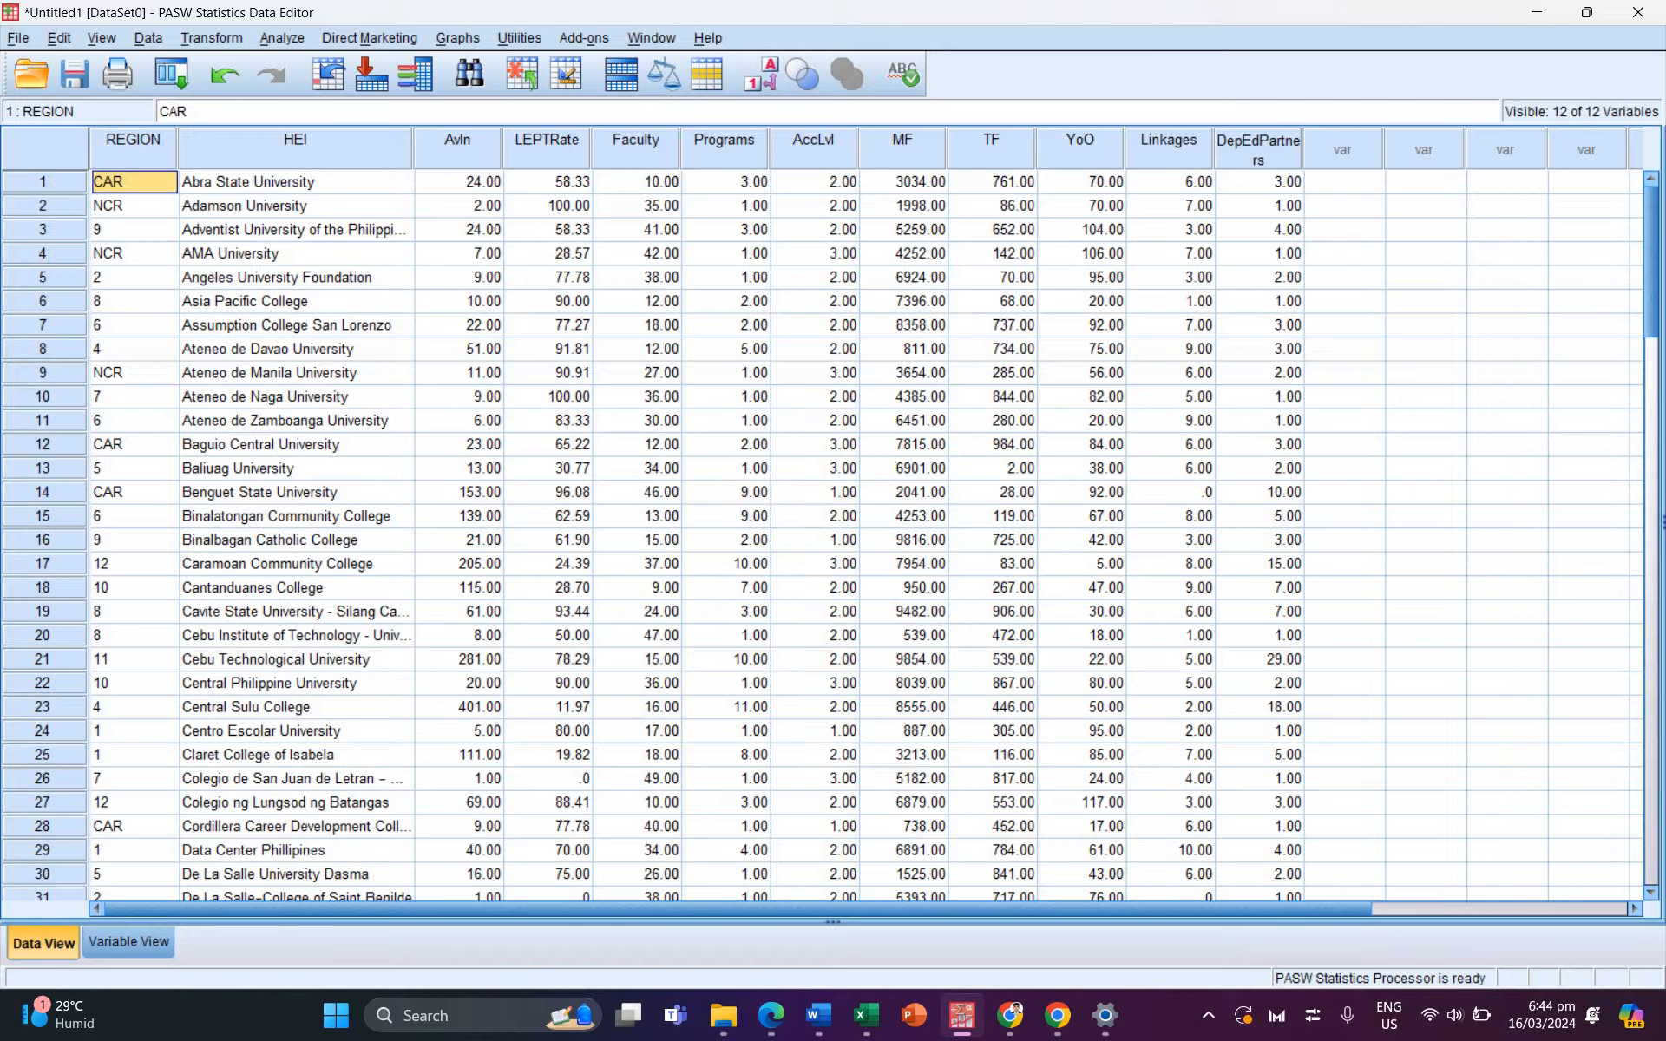
{"action": "left_click", "coordinate": [638, 421]}
{"action": "left_click", "coordinate": [240, 187]}
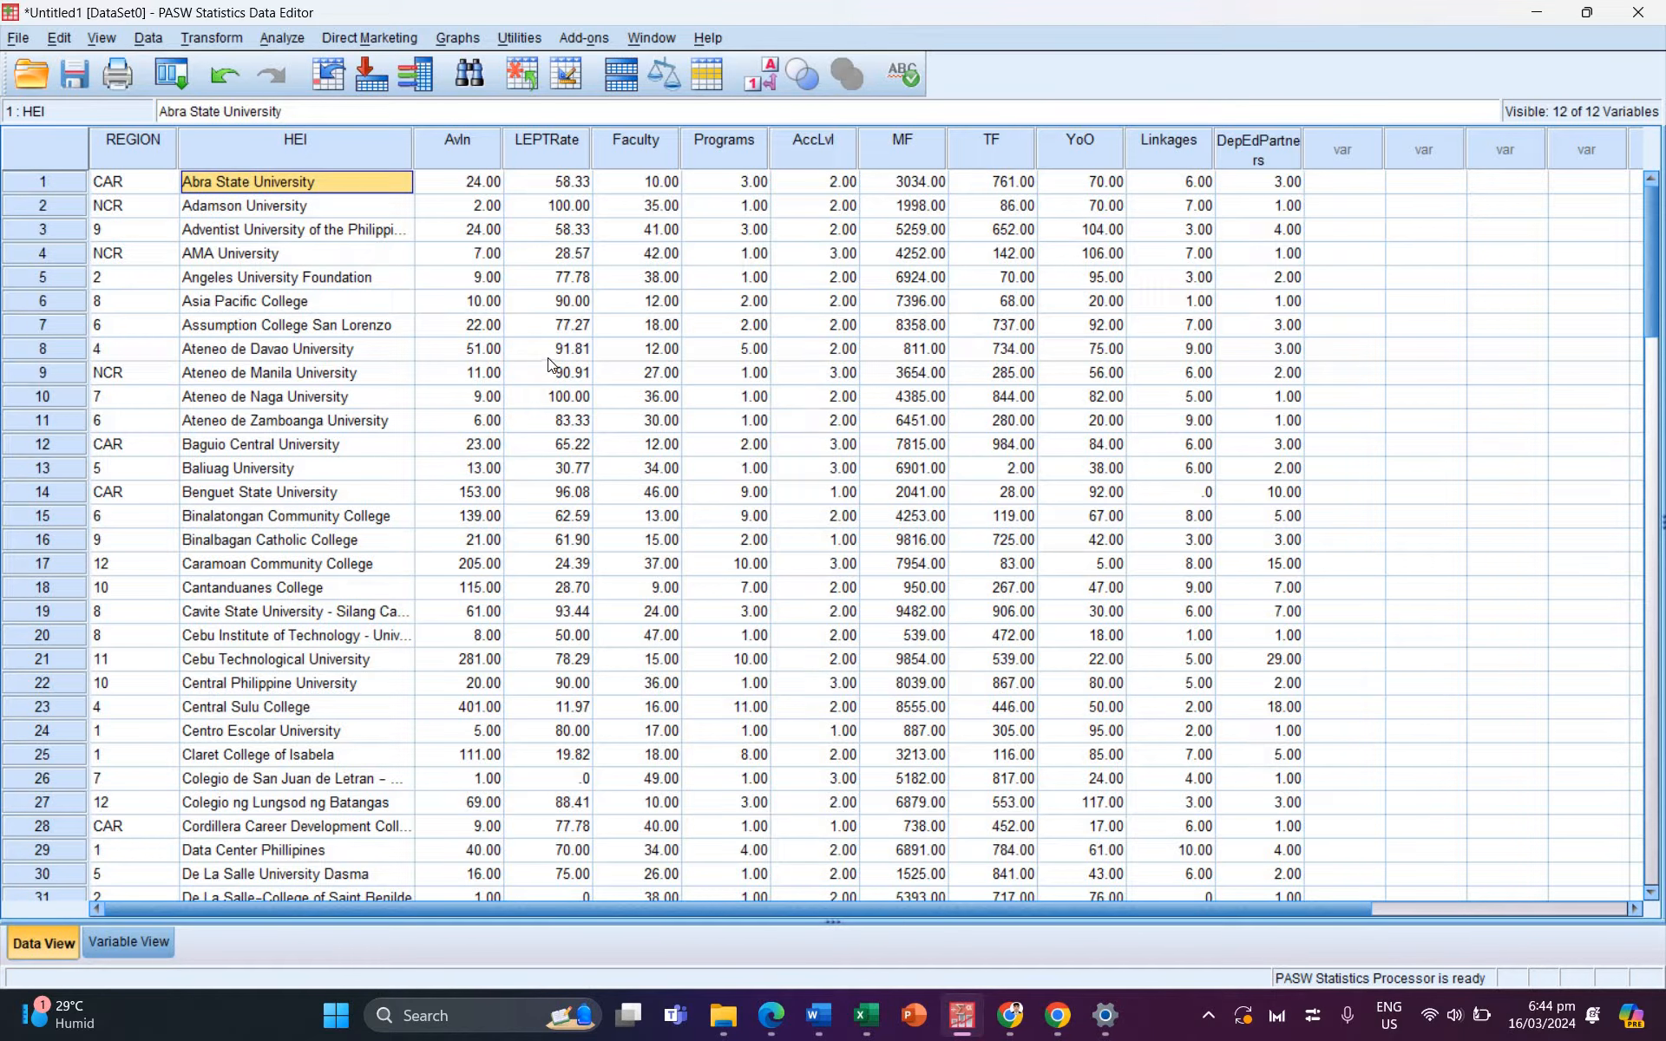
Step: Start a Compute Variable definition with FOCAL as the target variable
{"action": "left_click", "coordinate": [206, 39]}
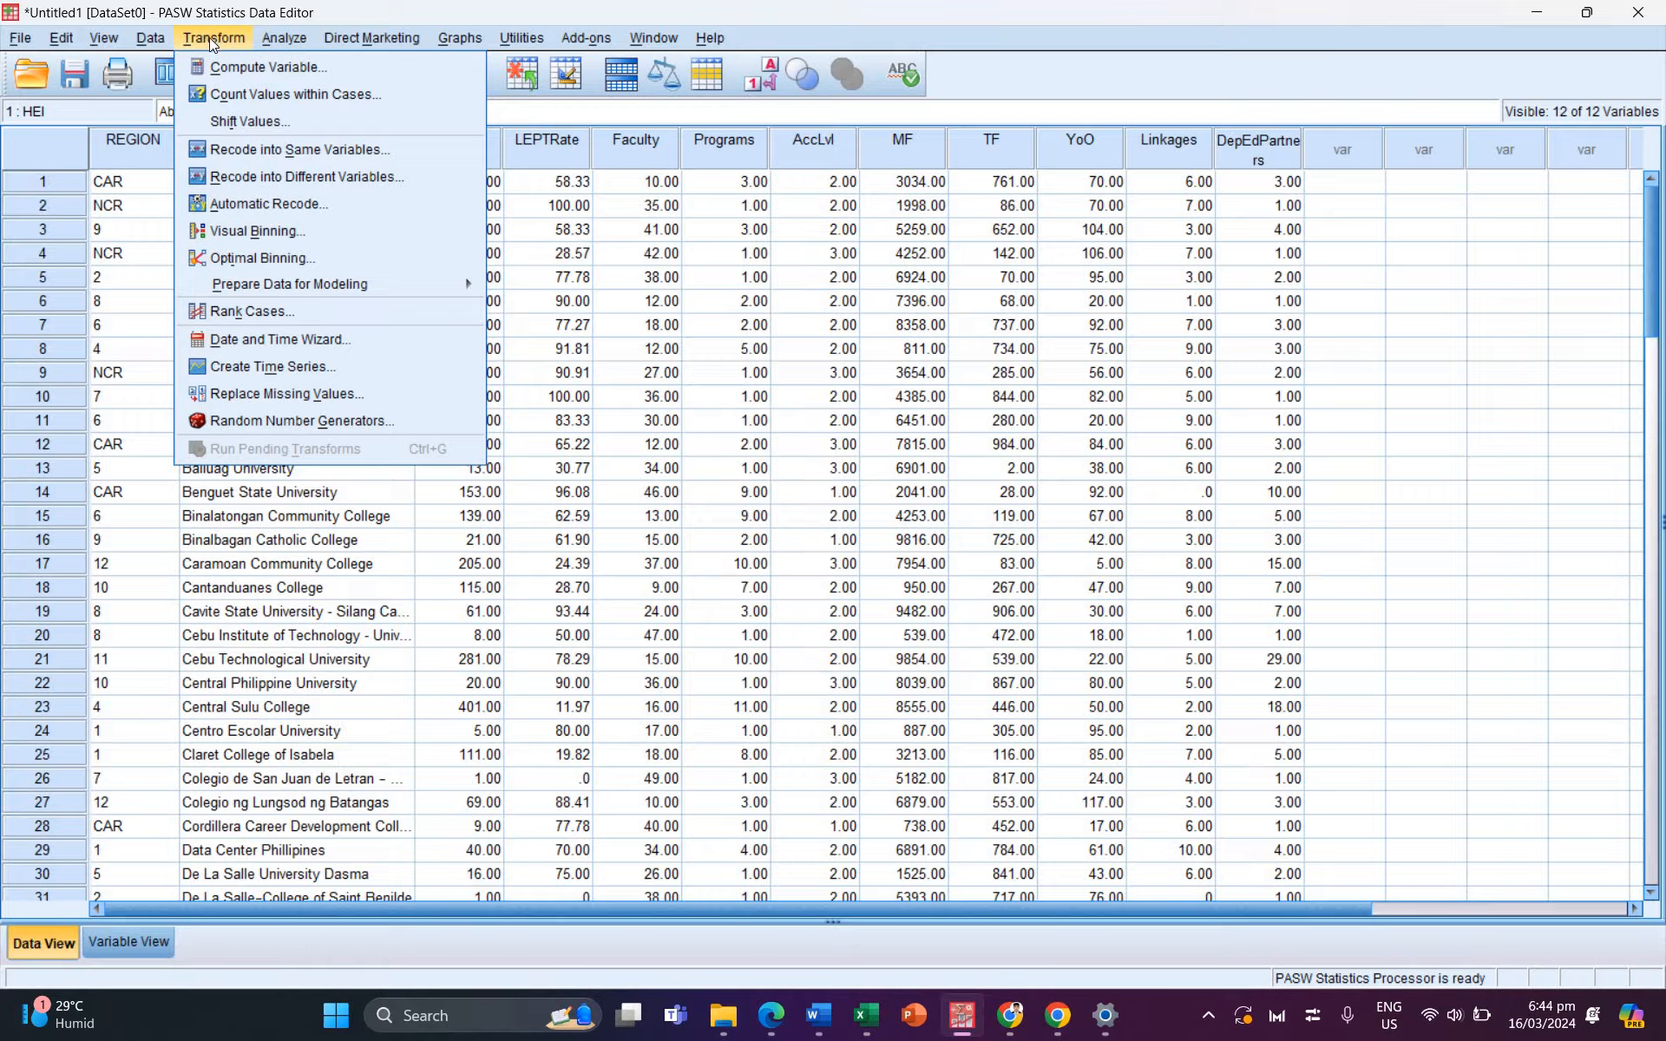
{"action": "left_click", "coordinate": [251, 68]}
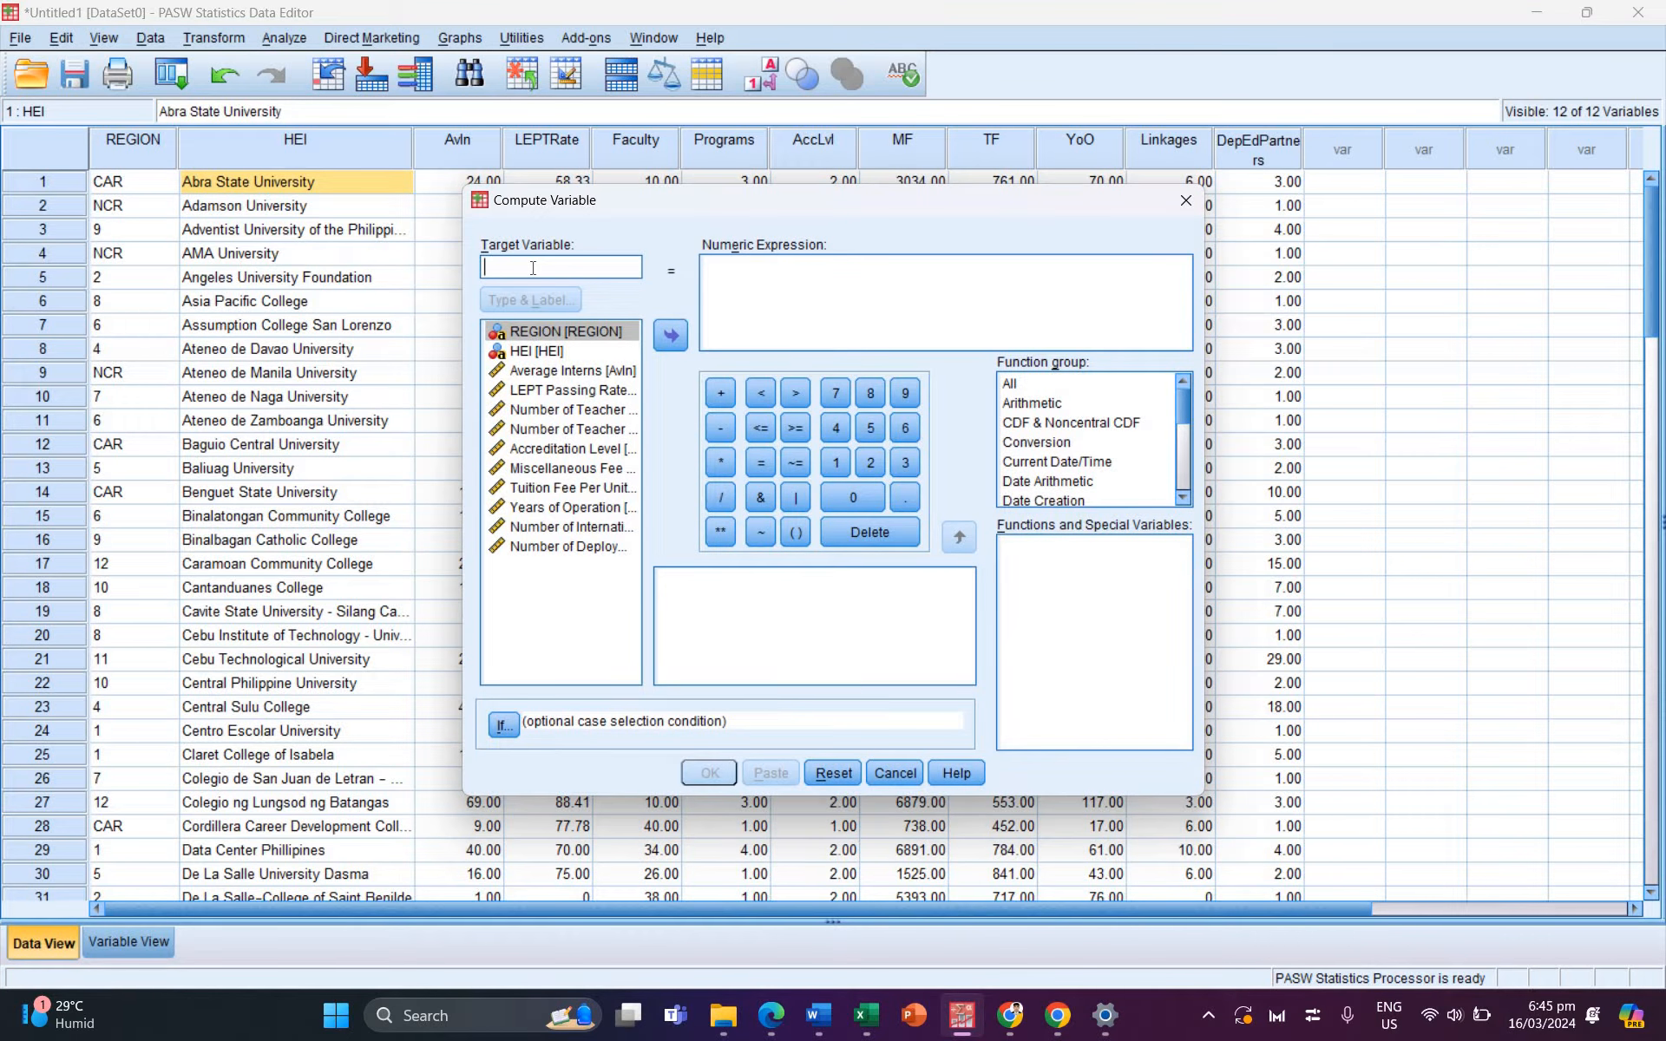
{"action": "type", "text": "fo"}
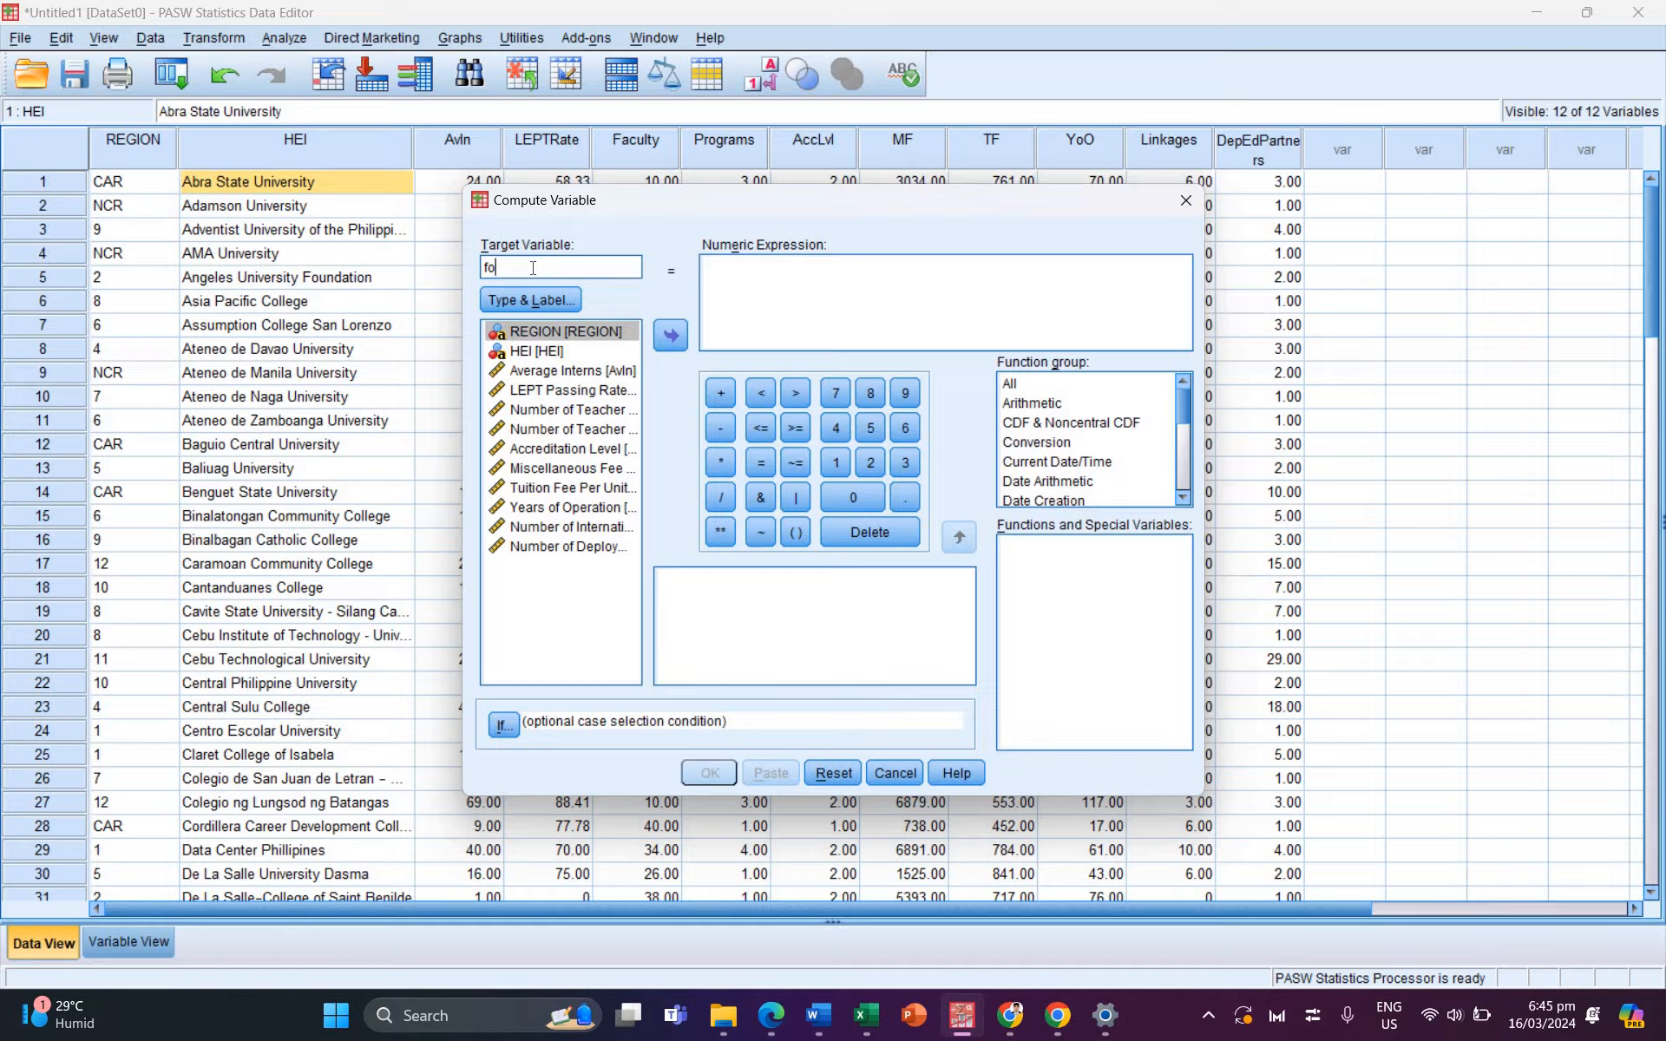
{"action": "key", "text": "BackSpace"}
{"action": "key", "text": "BackSpace"}
{"action": "type", "text": "FOCAL"}
Step: Enter any(HEI,"") as FOCAL's numeric expression, leaving the insertion point between the quotation marks
{"action": "left_click", "coordinate": [799, 268]}
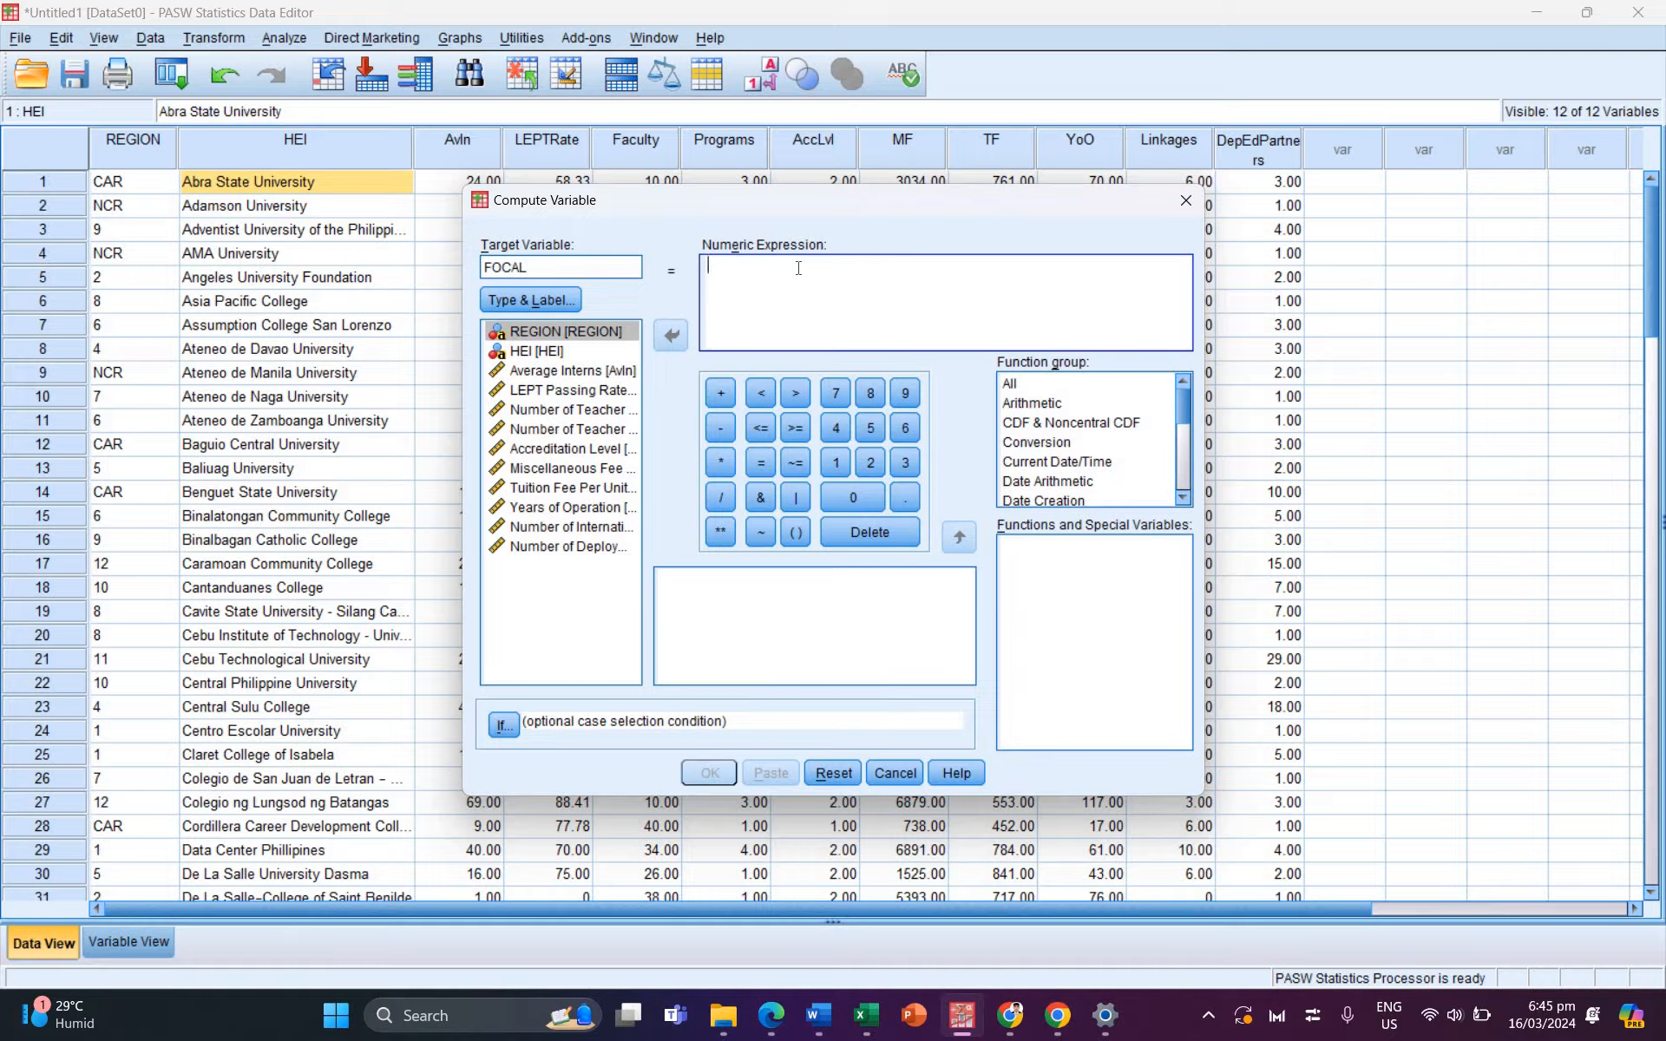
{"action": "type", "text": "any("}
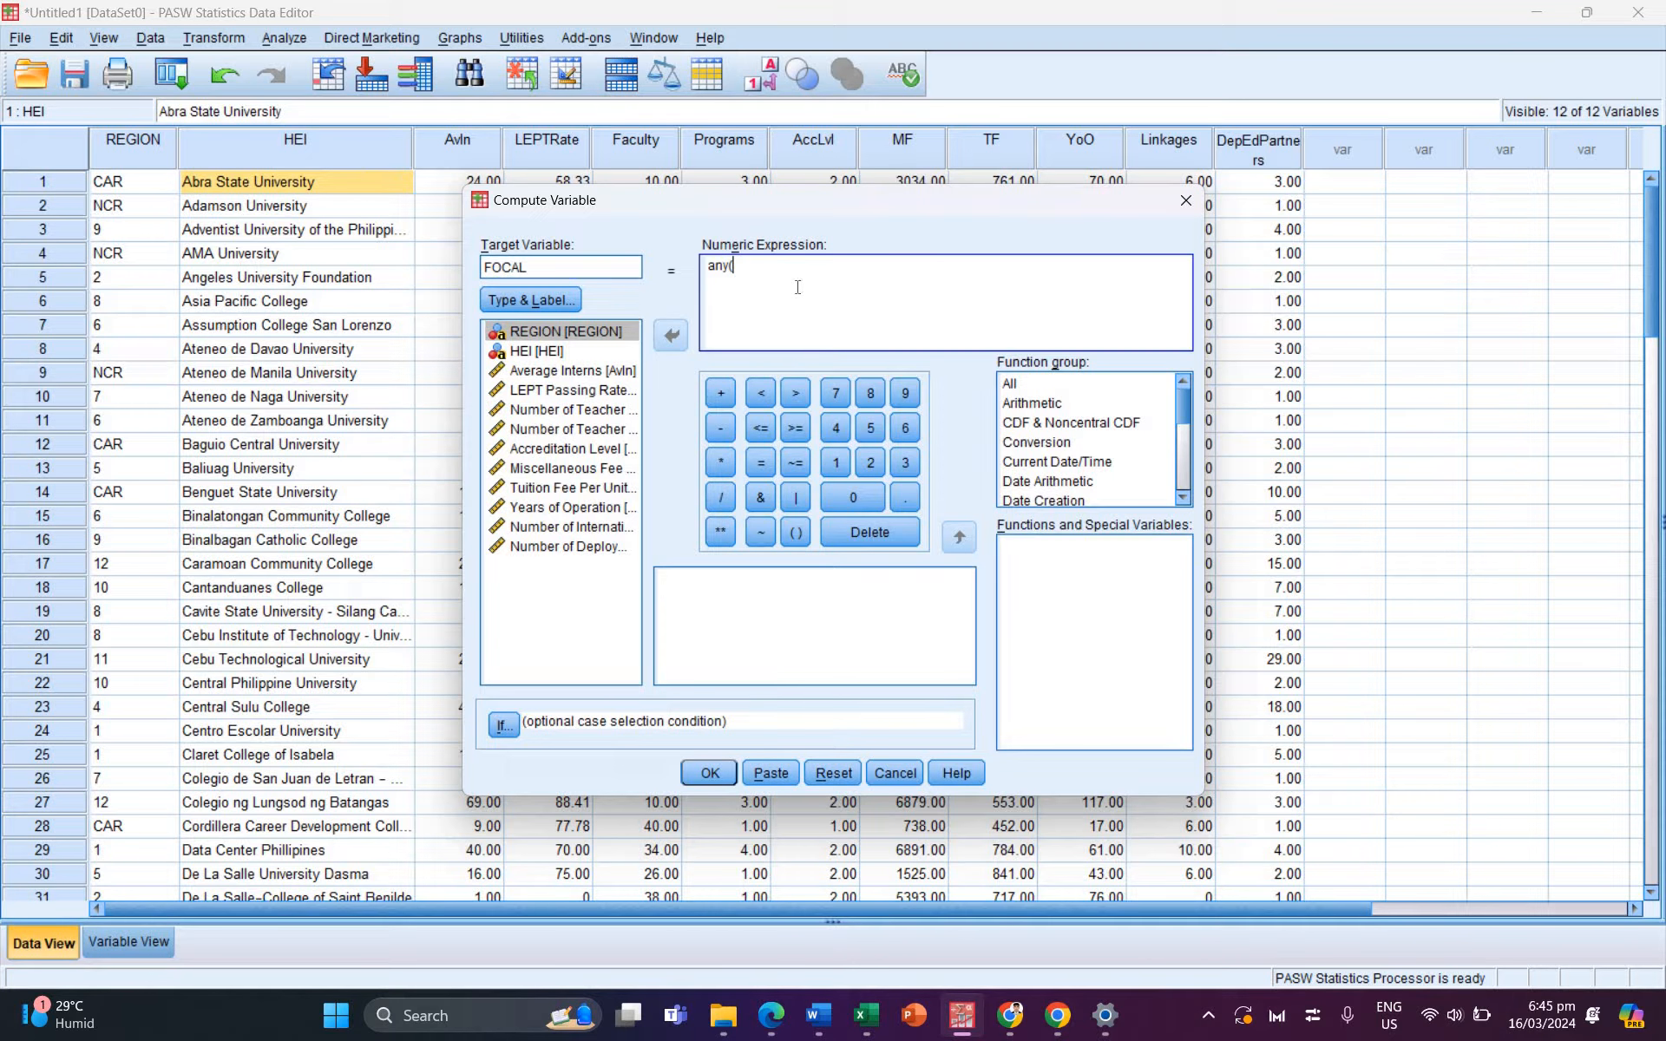
{"action": "type", "text": "HEI,\"\")"}
{"action": "key", "text": "Left"}
{"action": "key", "text": "Left"}
Step: Complete the expression as any(HEI,"University of Eastern Pangasinan"), compute FOCAL, and minimize the output window
{"action": "scroll", "coordinate": [271, 425], "scroll_direction": "down", "scroll_amount": 4}
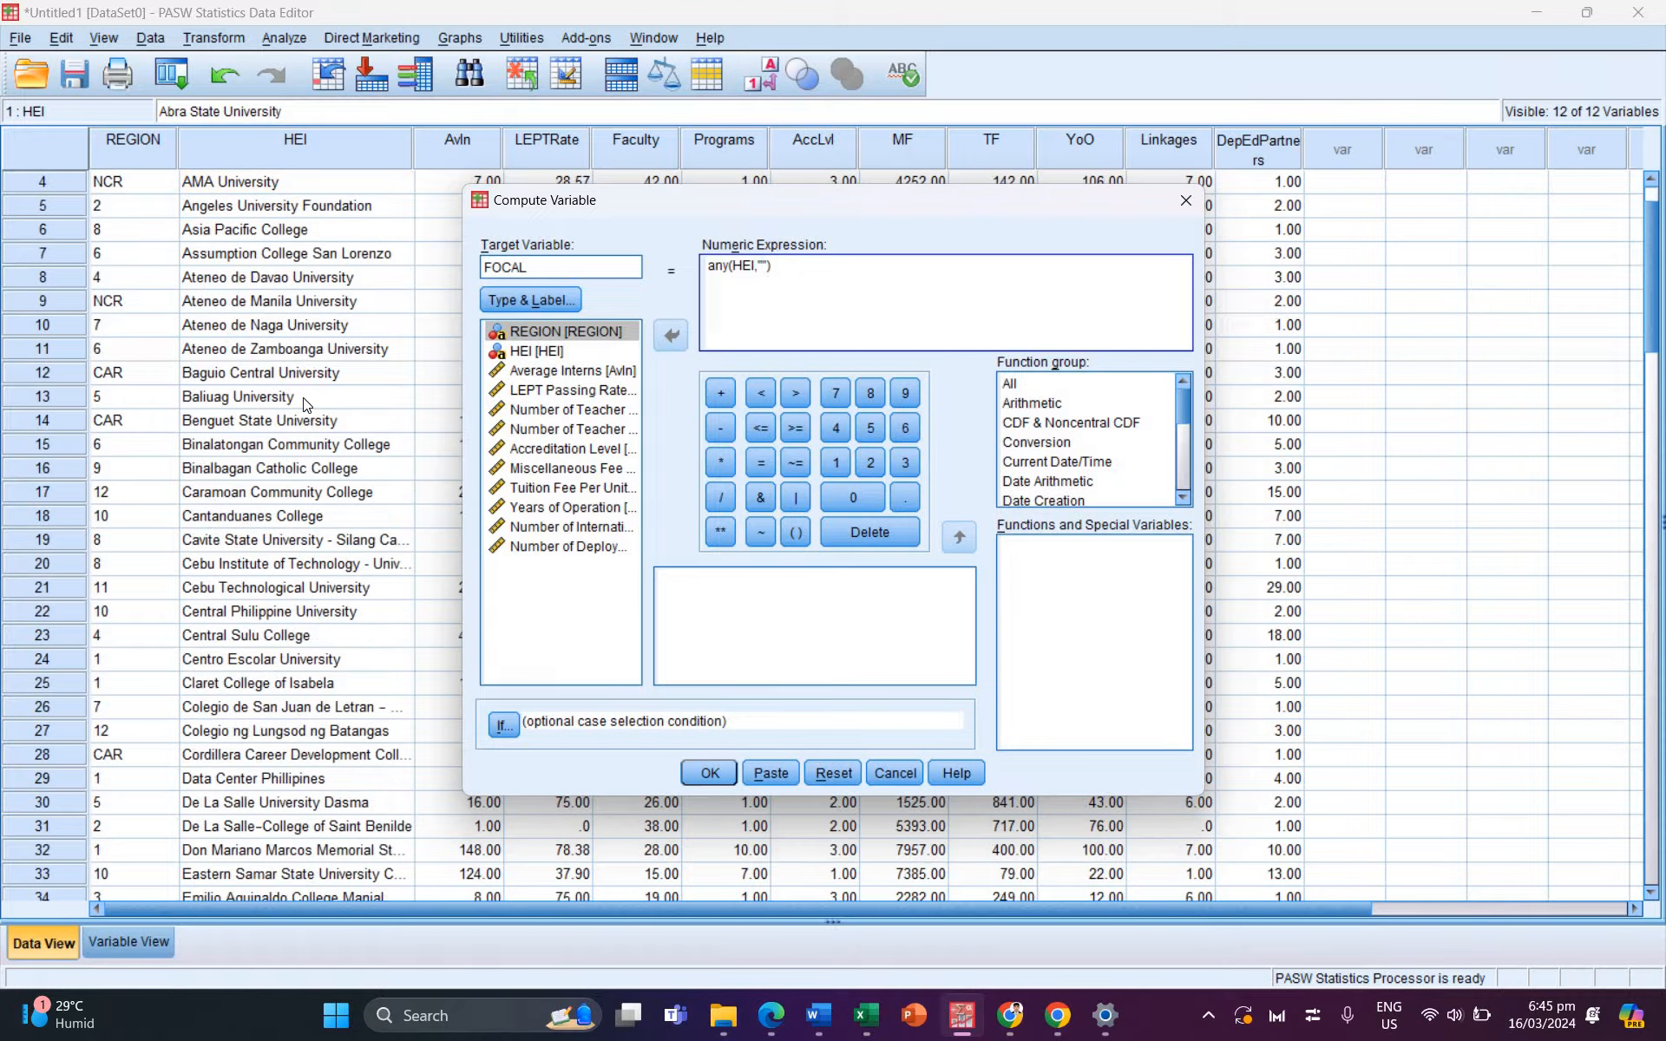
{"action": "scroll", "coordinate": [271, 425], "scroll_direction": "down", "scroll_amount": 15}
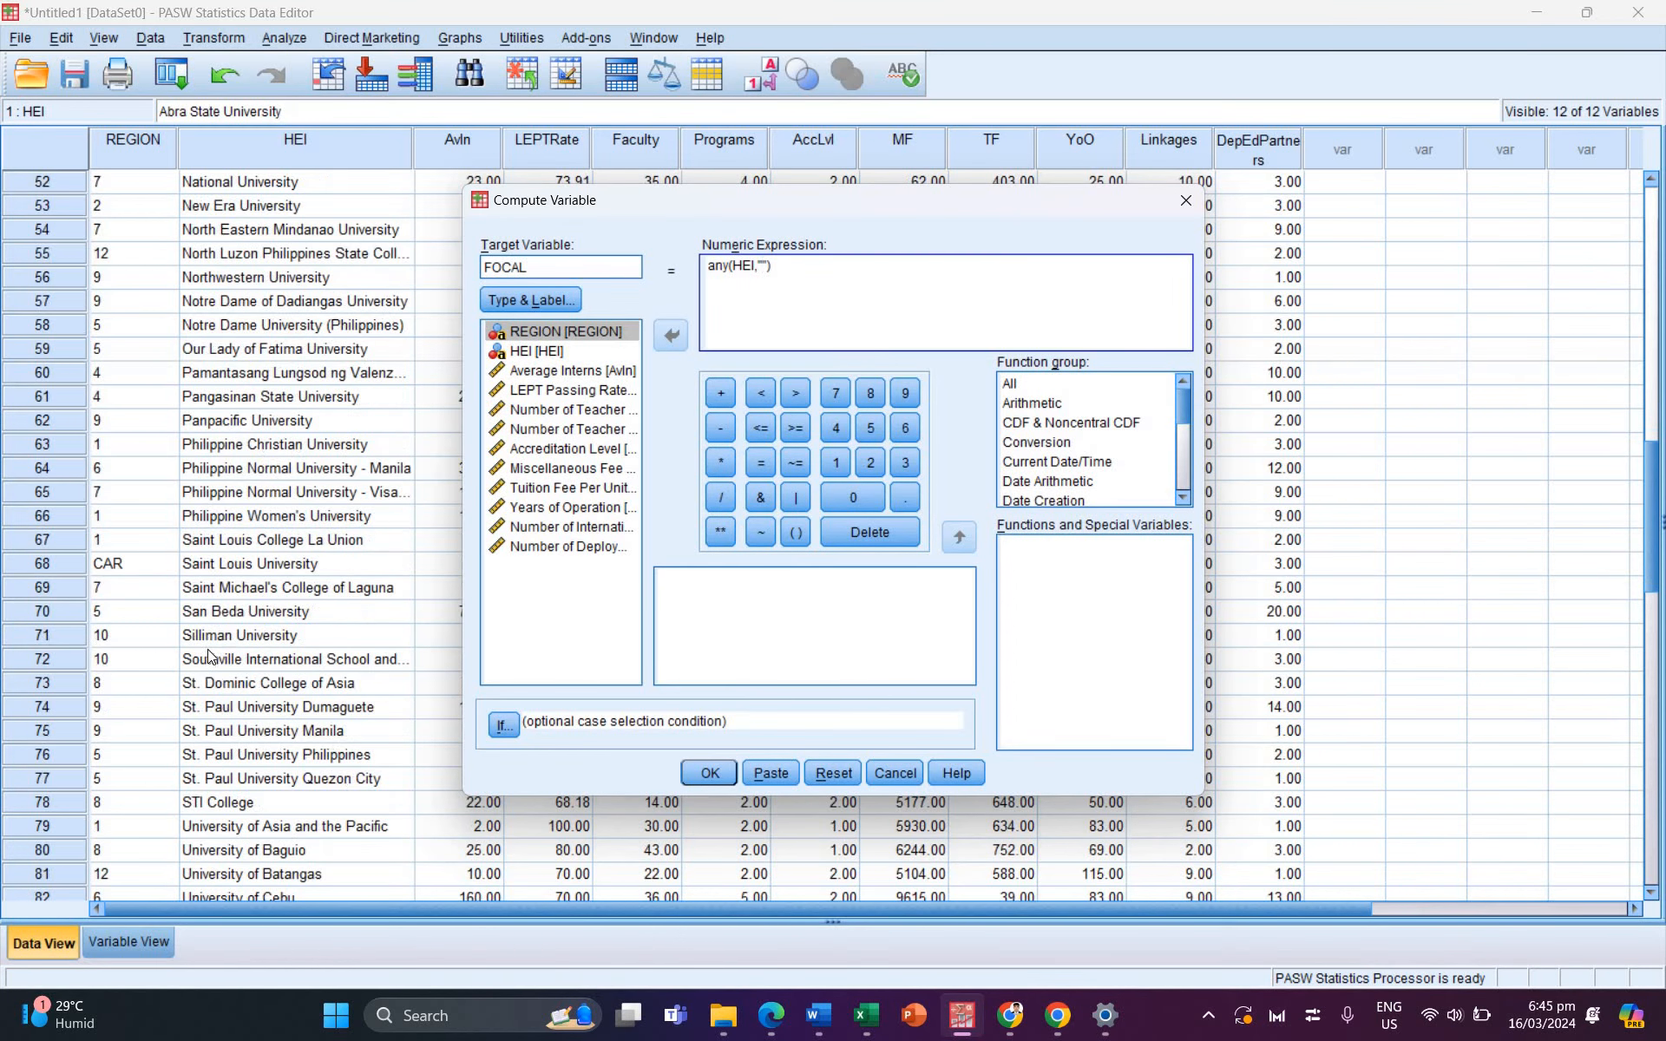
{"action": "scroll", "coordinate": [232, 524], "scroll_direction": "down", "scroll_amount": 7}
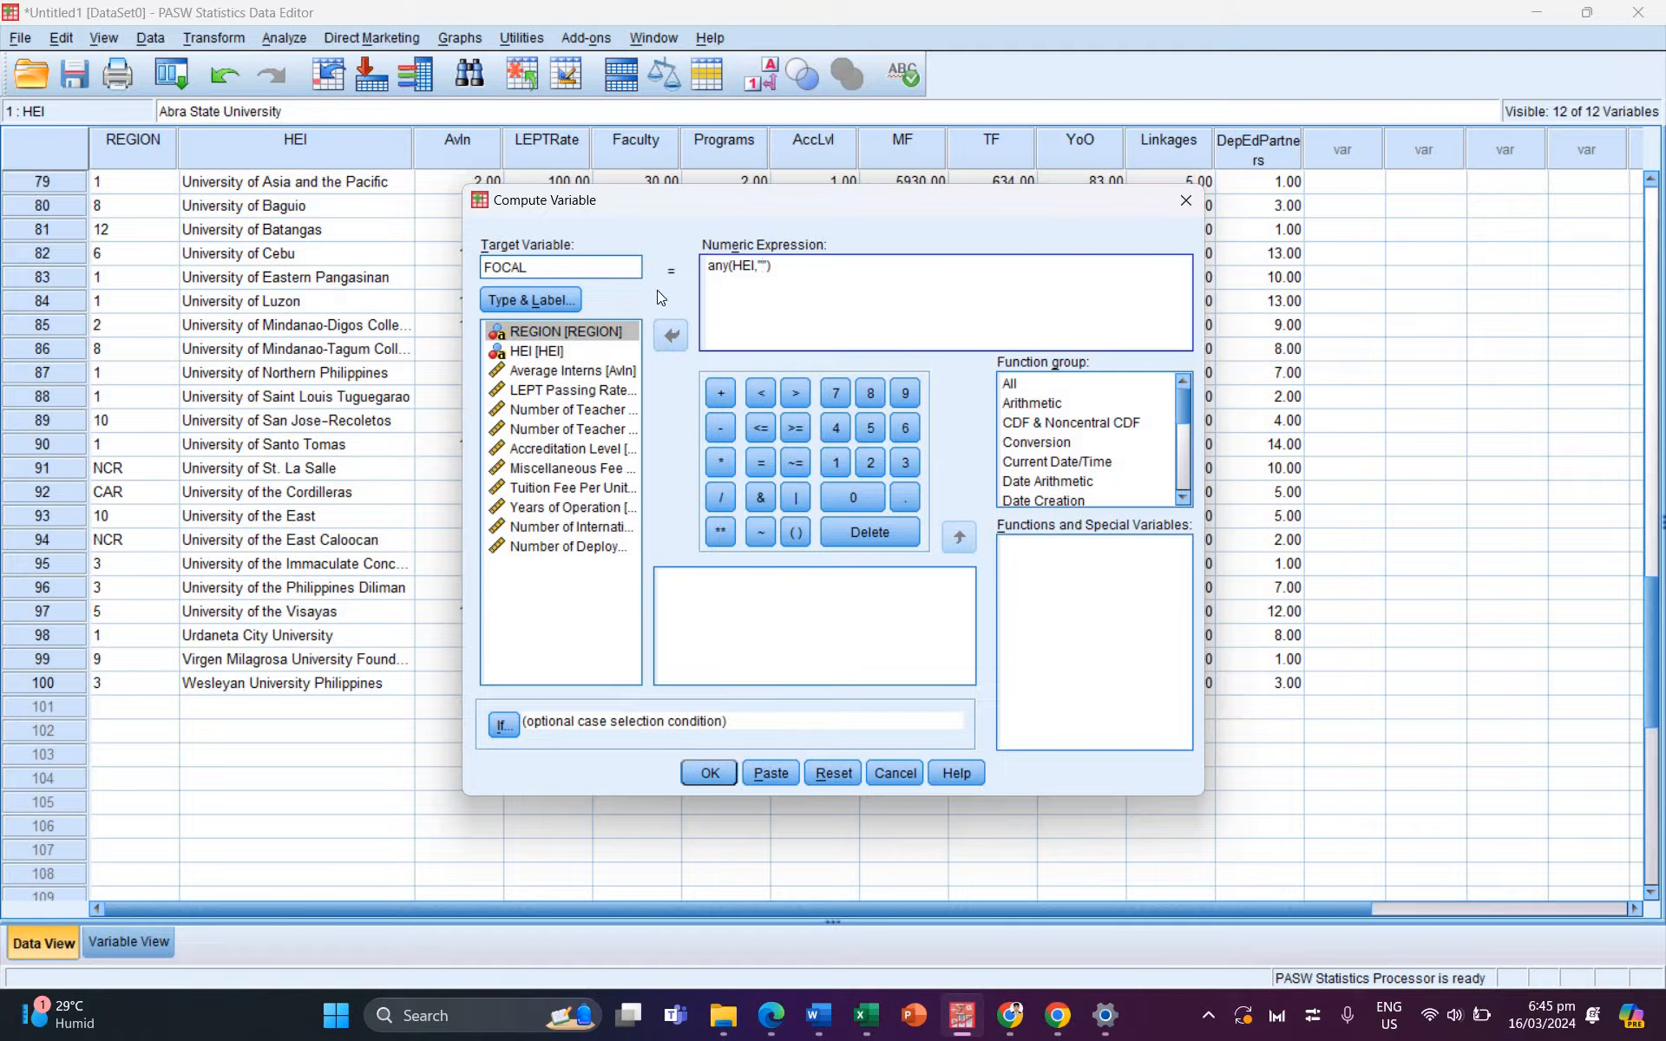
{"action": "type", "text": "Univers"}
{"action": "type", "text": "ity of "}
{"action": "type", "text": "Es"}
{"action": "type", "text": "stern "}
{"action": "type", "text": "Pangasina"}
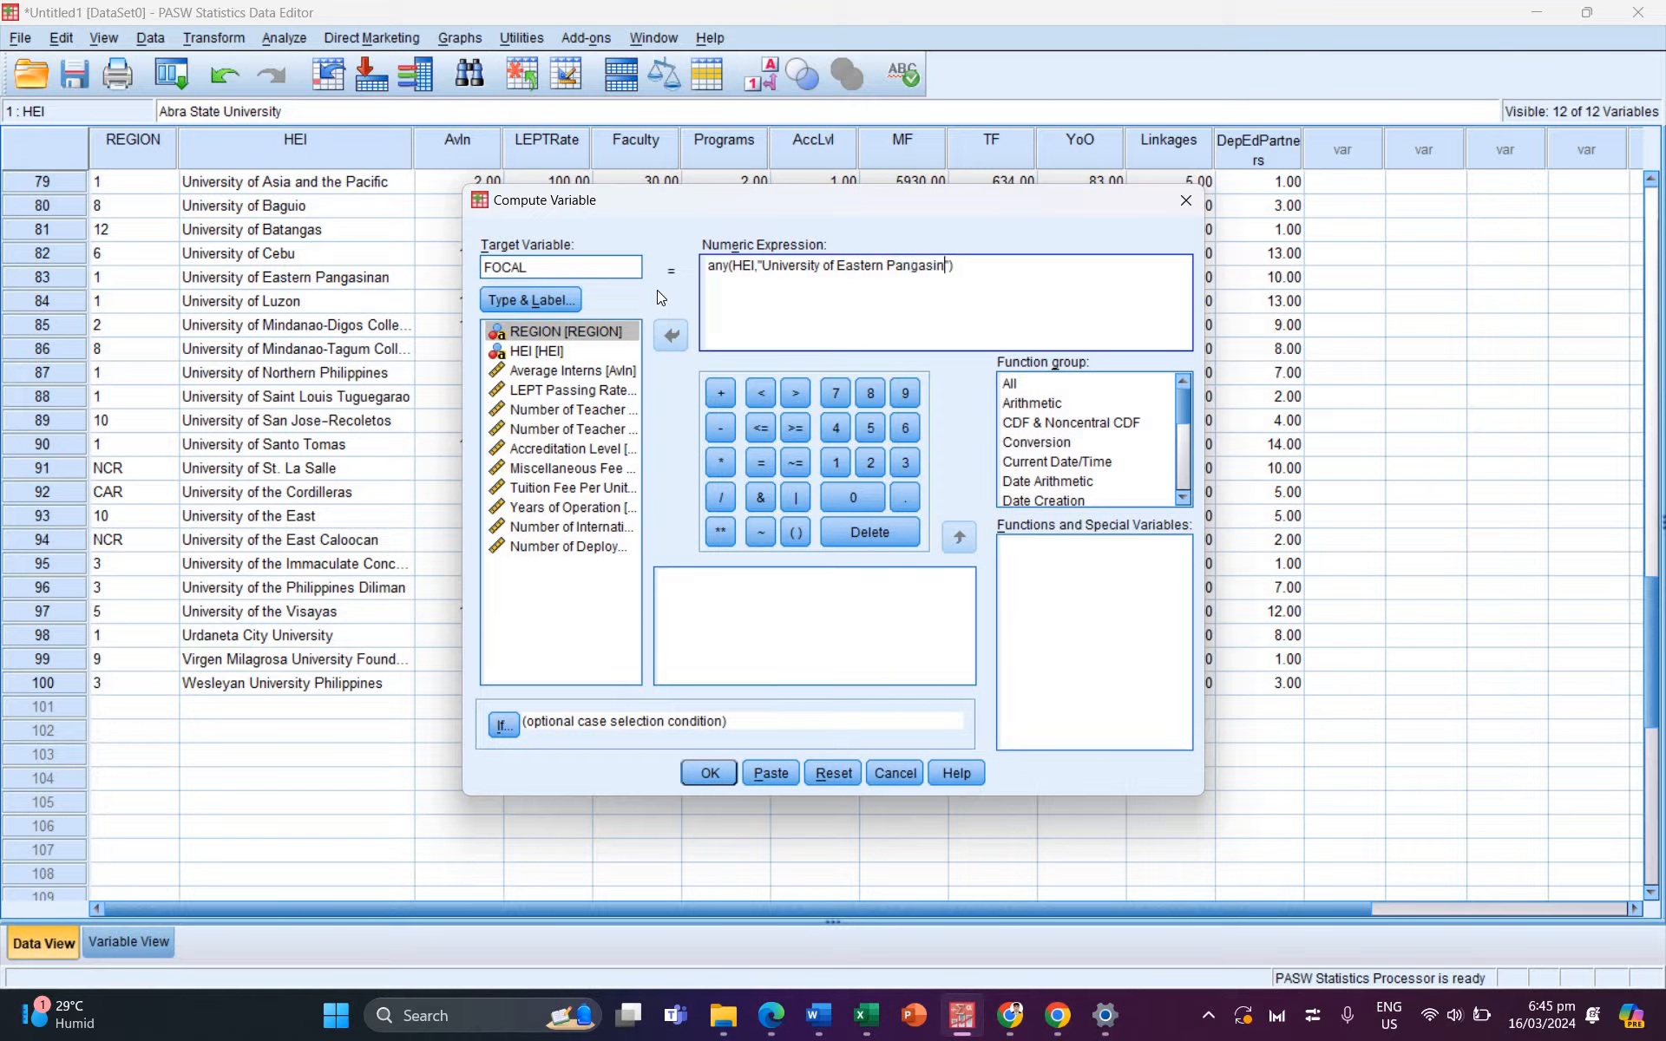
{"action": "type", "text": "n"}
{"action": "left_click", "coordinate": [700, 776]}
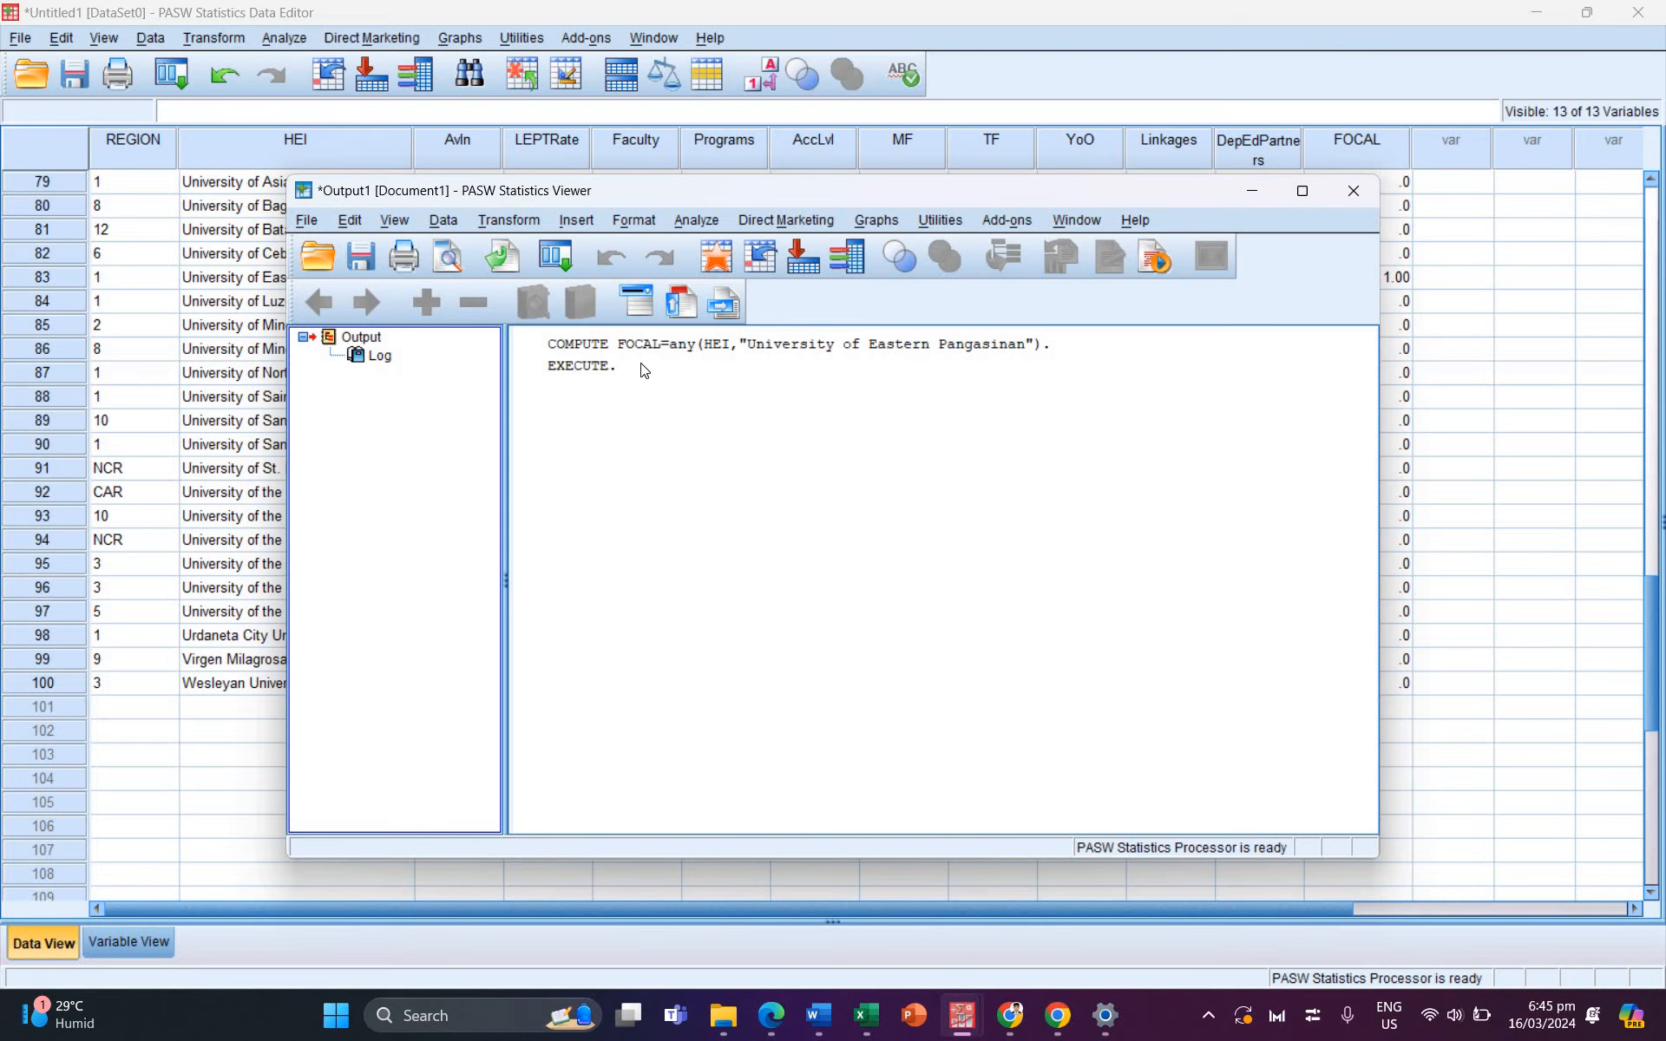
{"action": "left_click", "coordinate": [622, 358]}
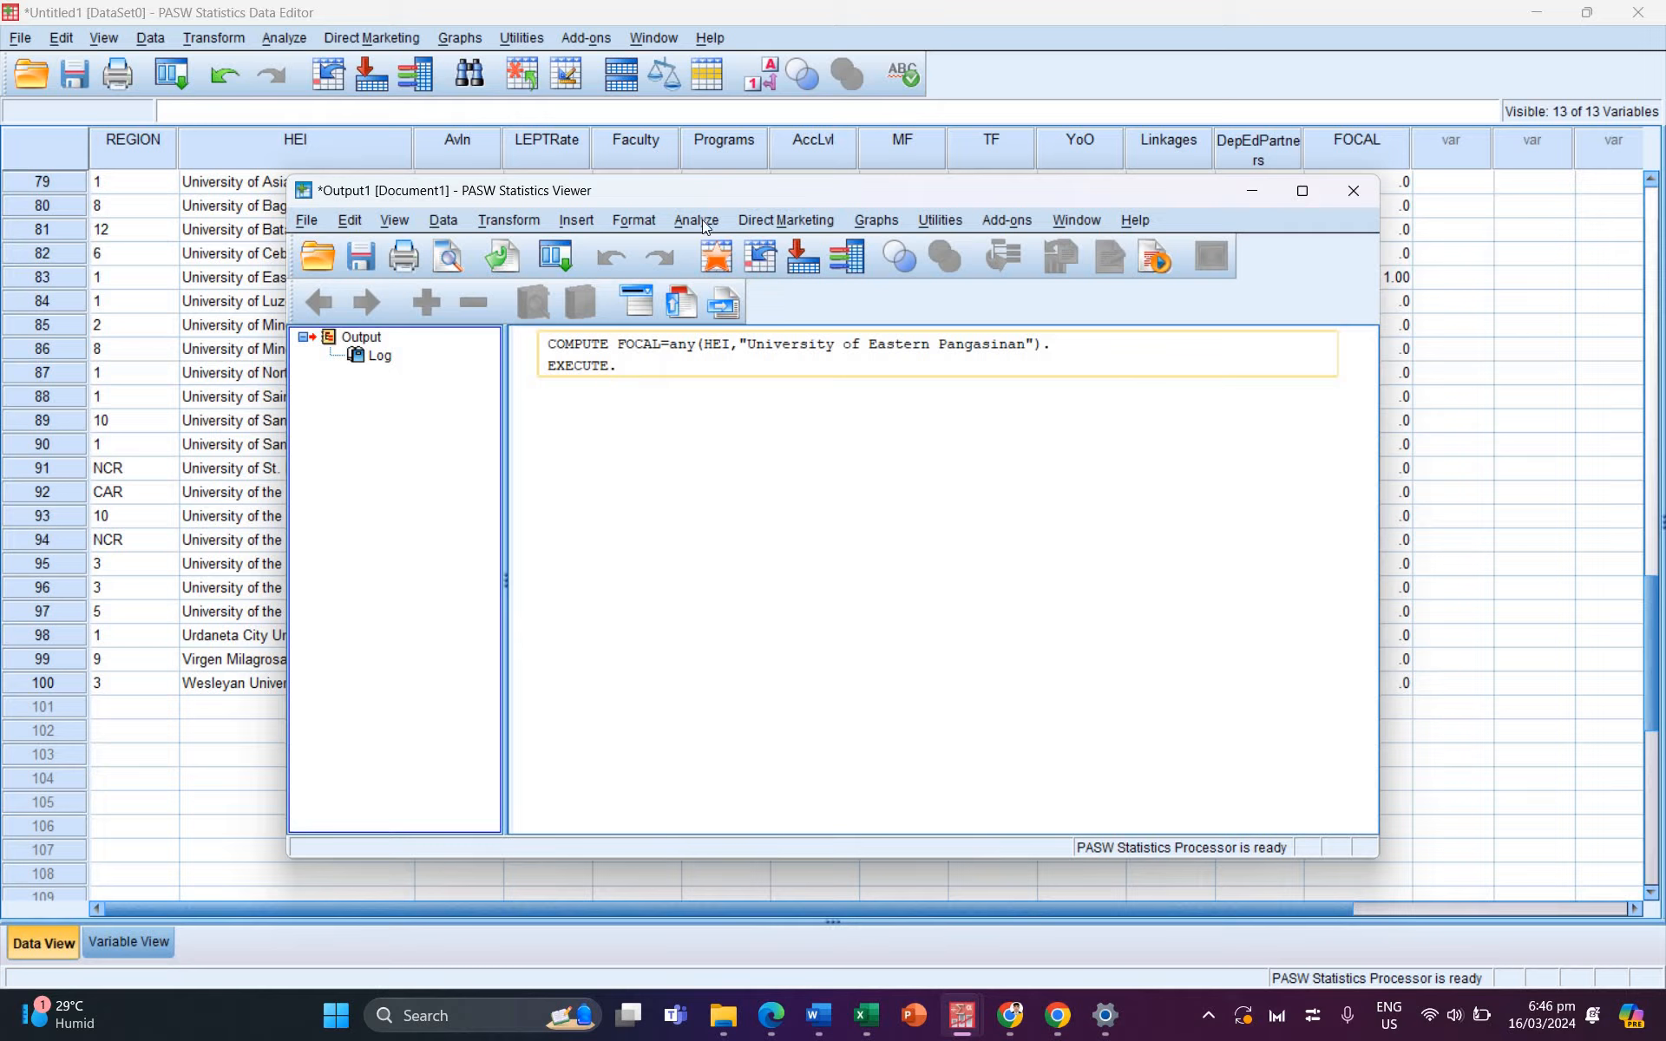
{"action": "left_click", "coordinate": [1241, 196]}
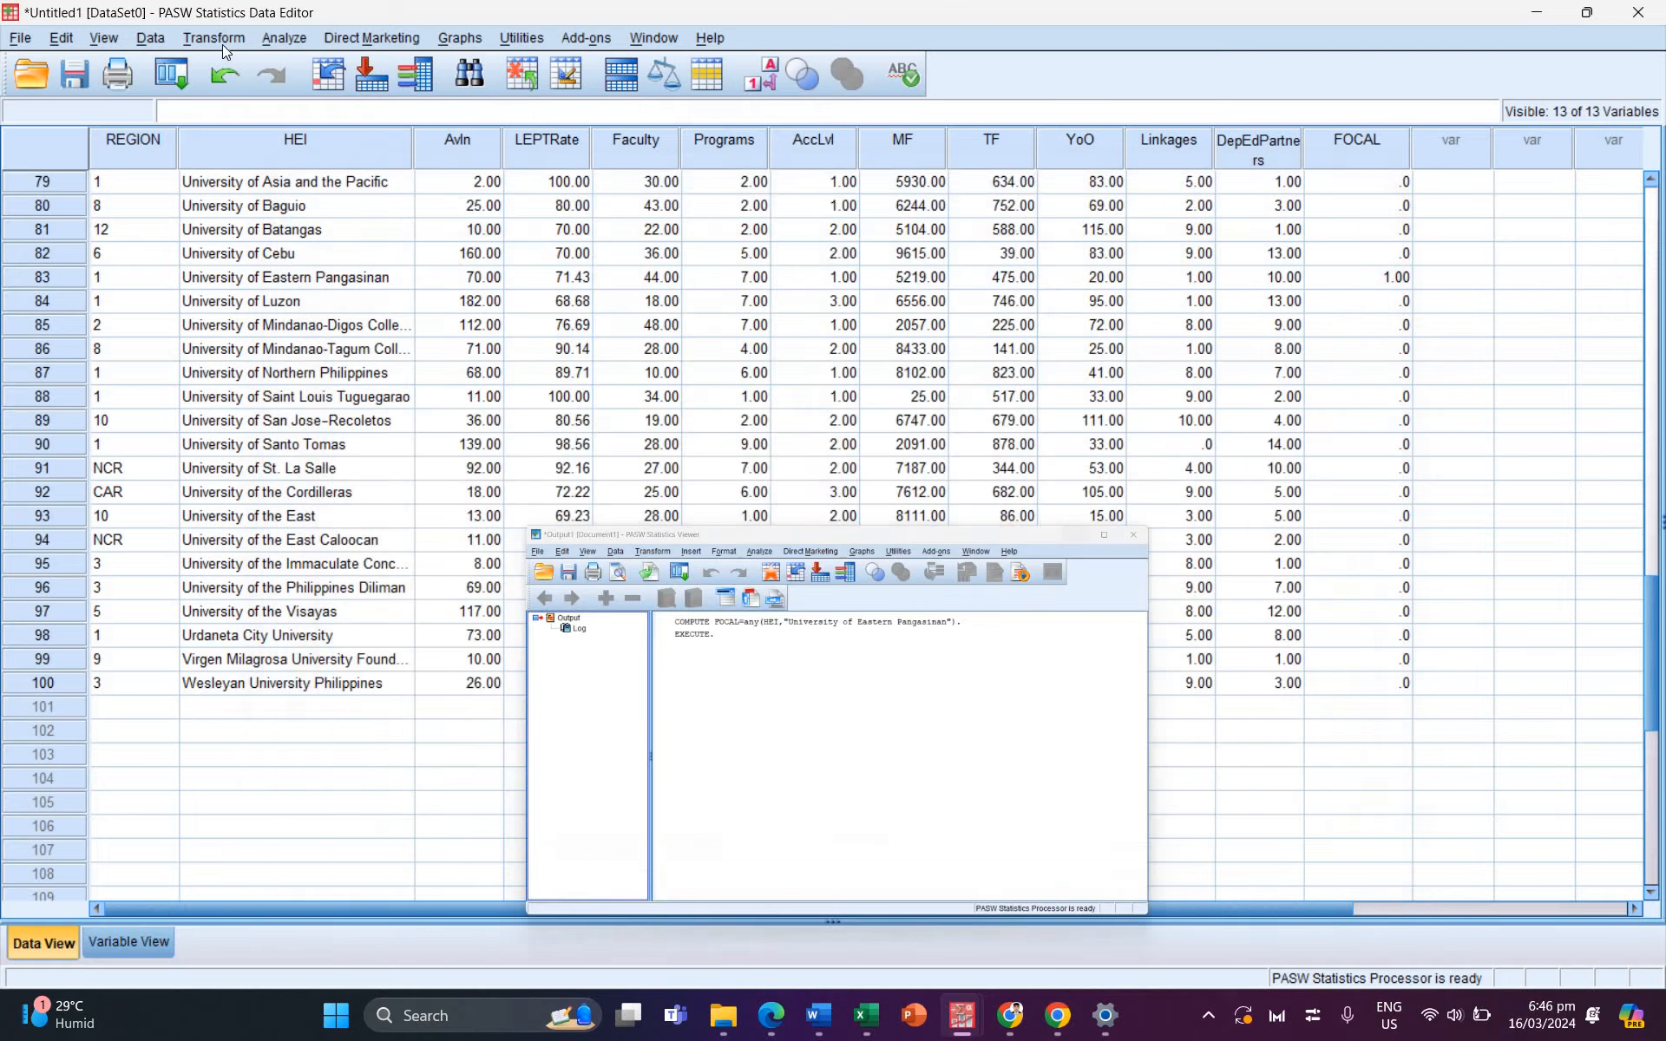
Step: Define a computed variable named partition with the expression 1-any(HEI,"University of Eastern Pangasinan")
{"action": "left_click", "coordinate": [213, 37]}
{"action": "left_click", "coordinate": [243, 74]}
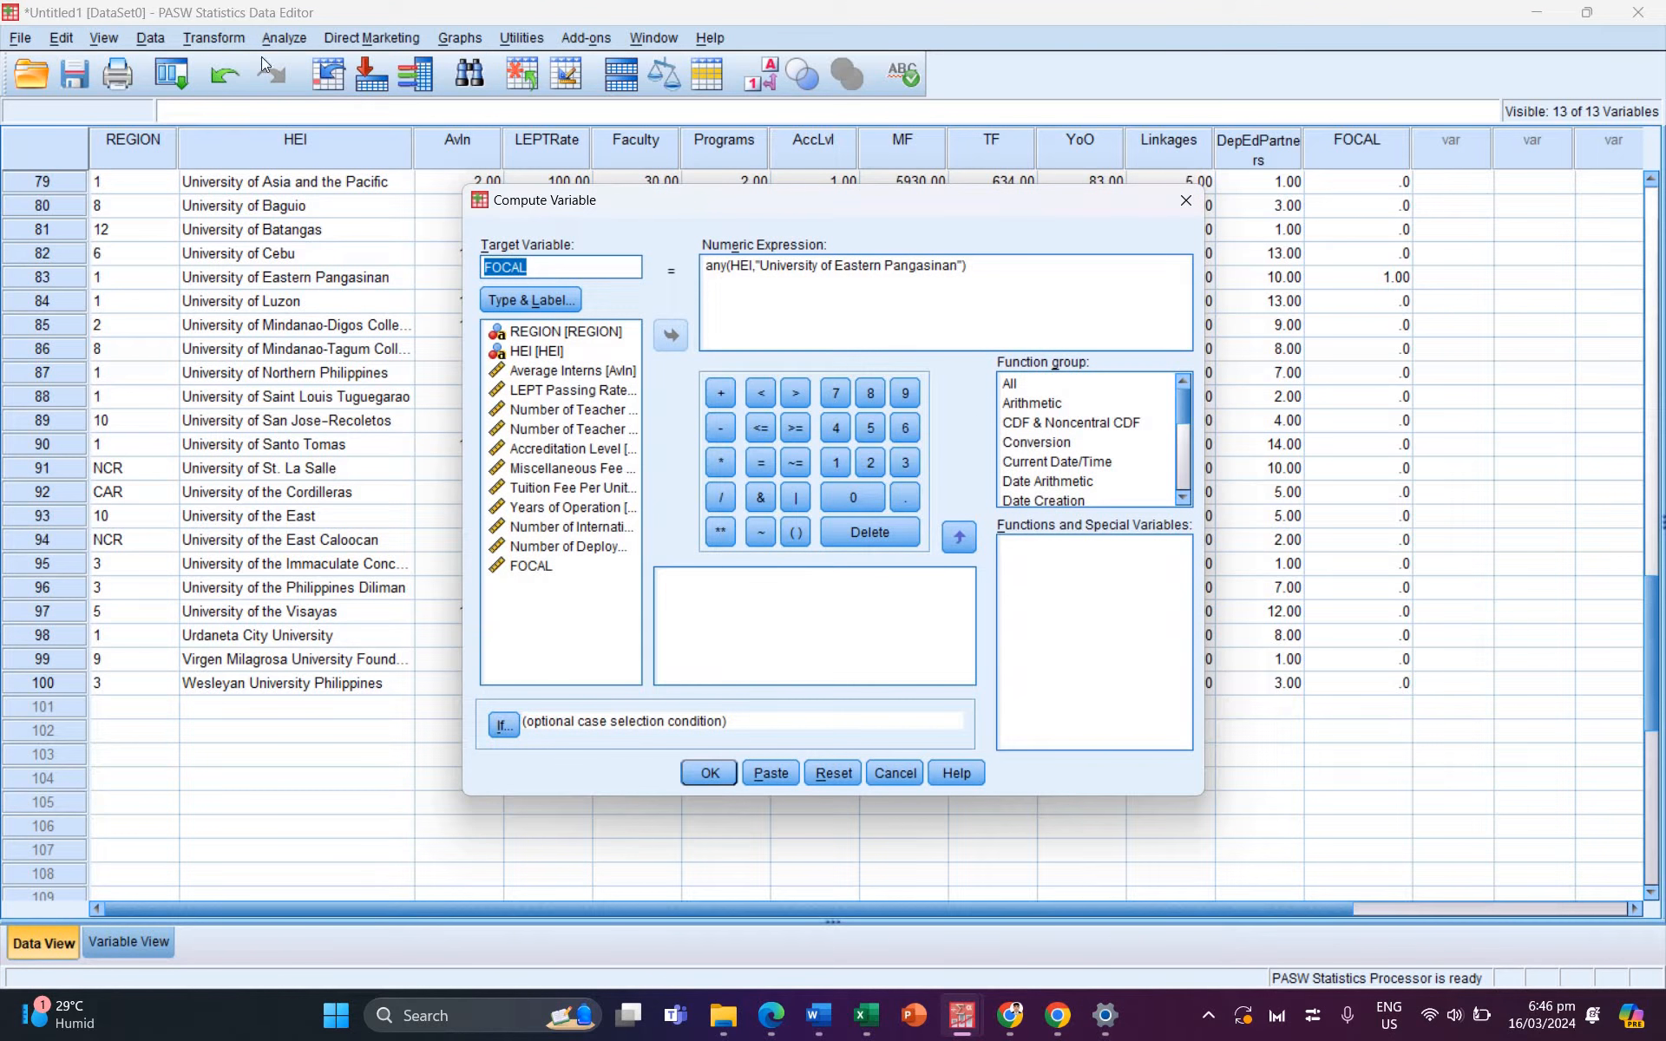
{"action": "left_click", "coordinate": [229, 40]}
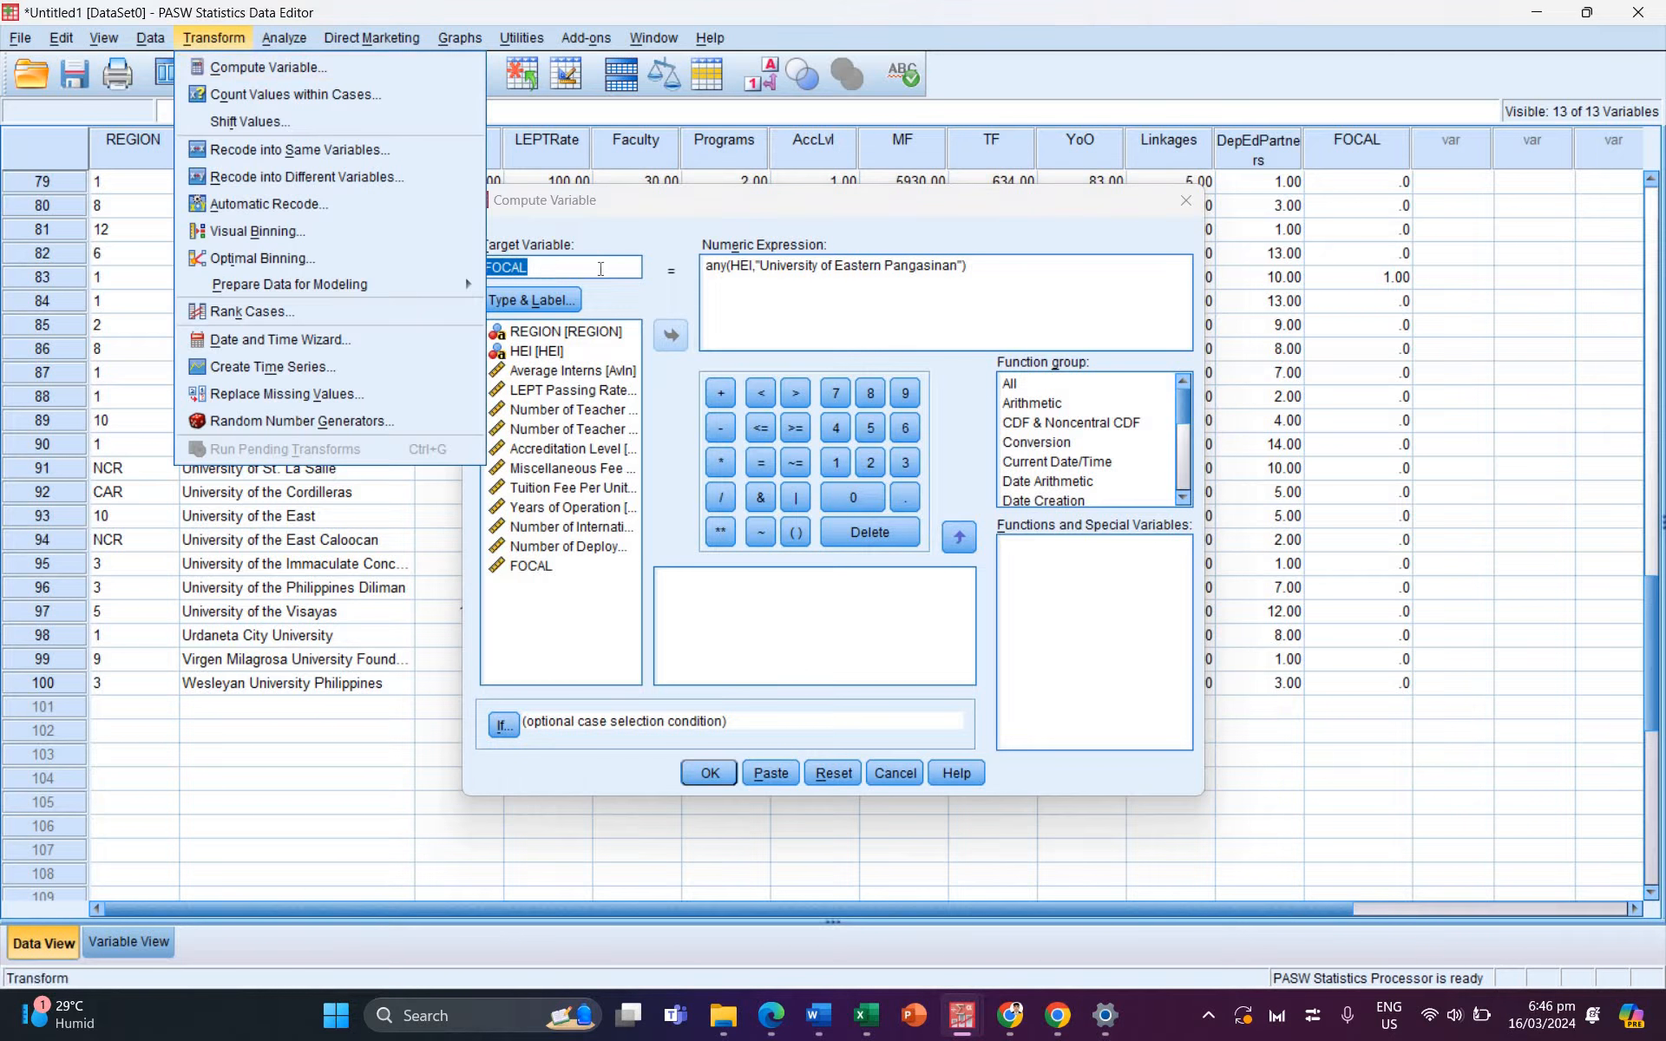
{"action": "left_click", "coordinate": [477, 262]}
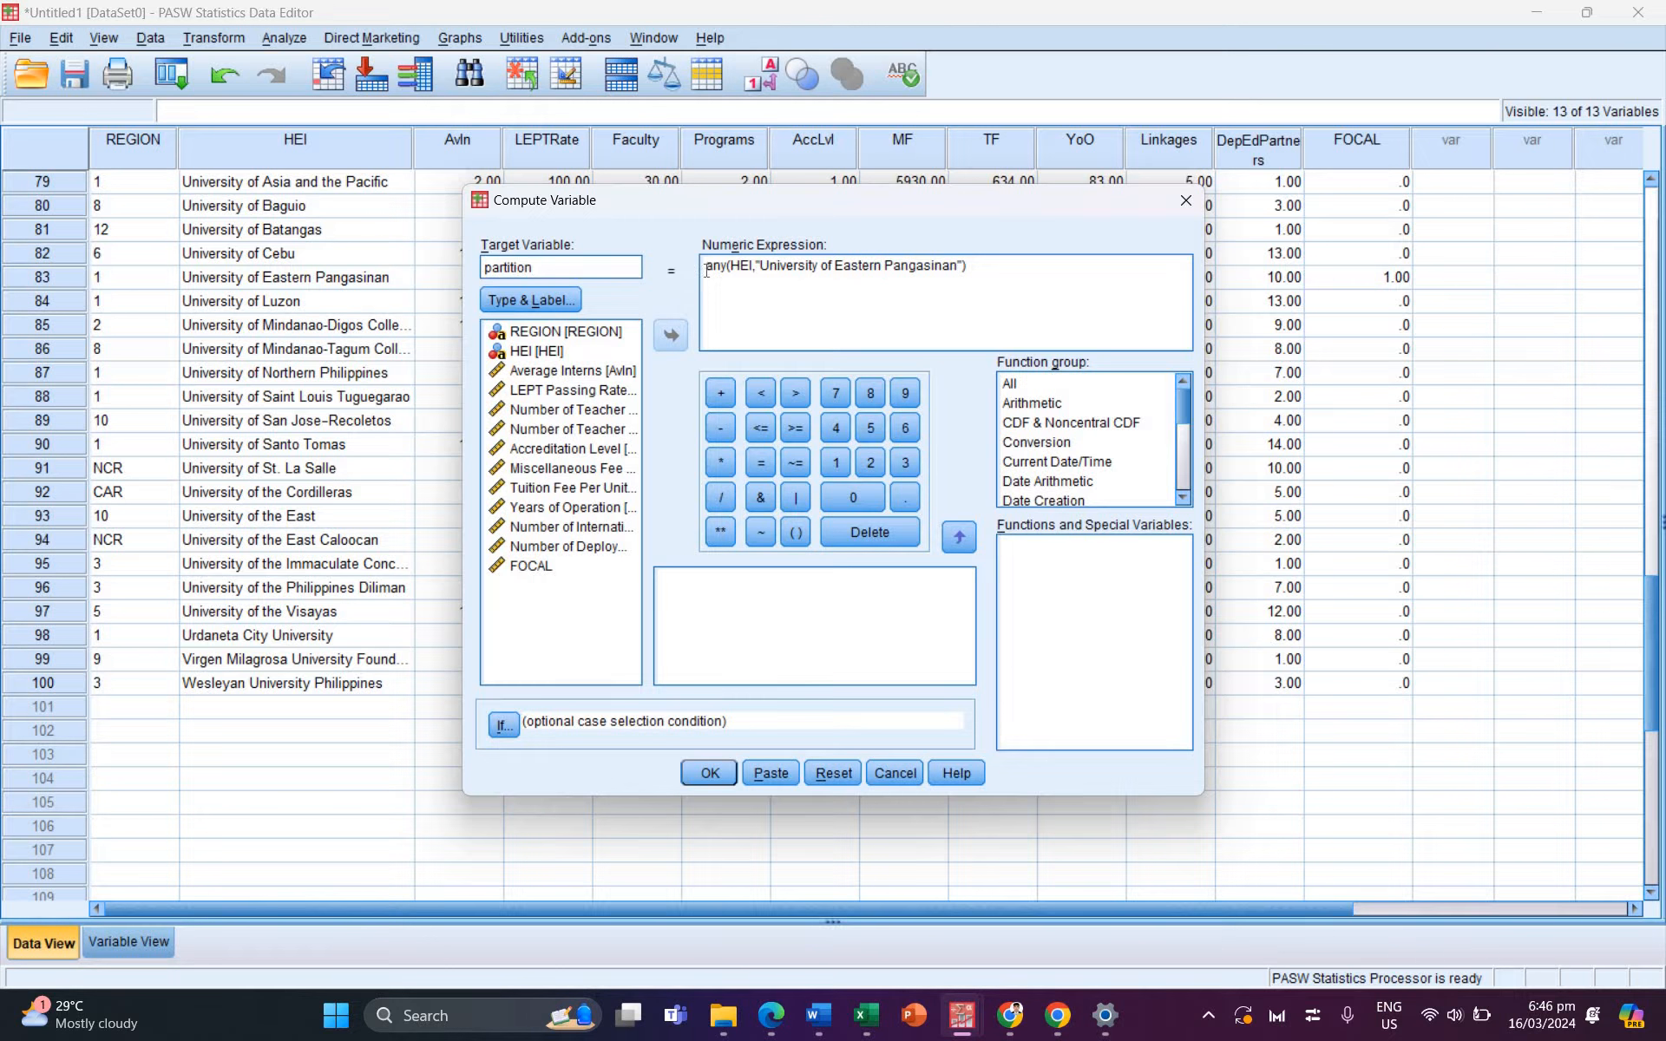
{"action": "left_click", "coordinate": [719, 299]}
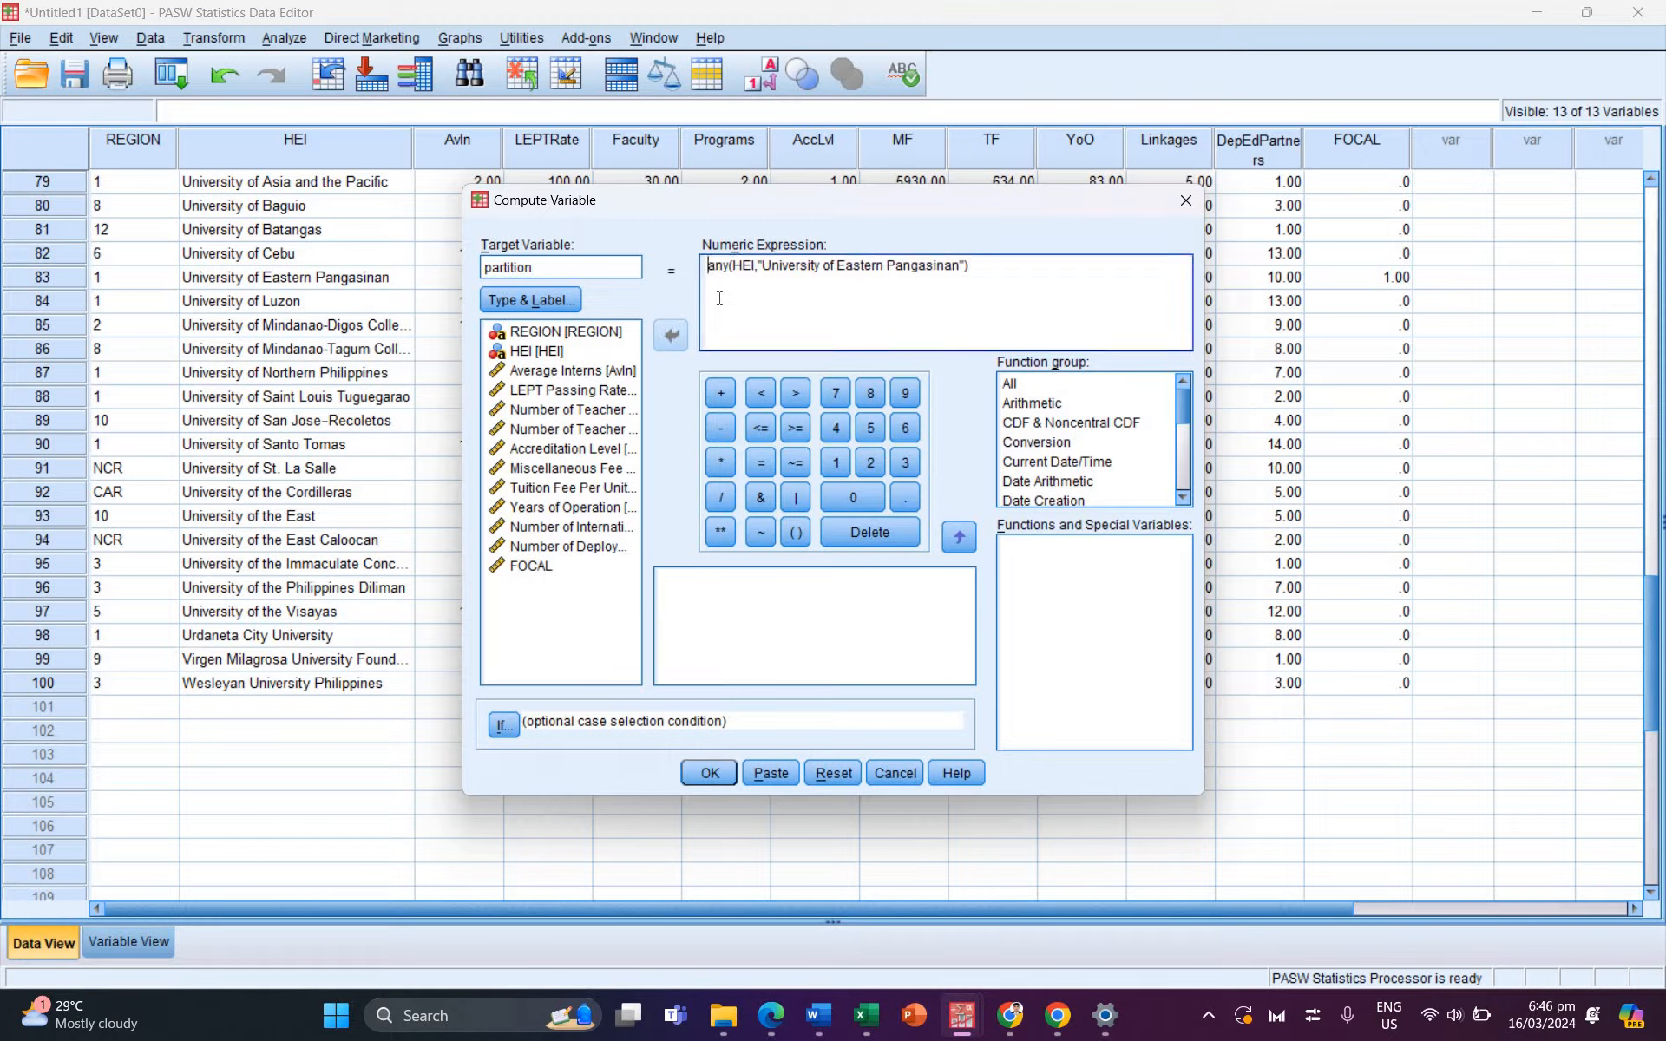
{"action": "key", "text": "Home"}
{"action": "type", "text": "1-"}
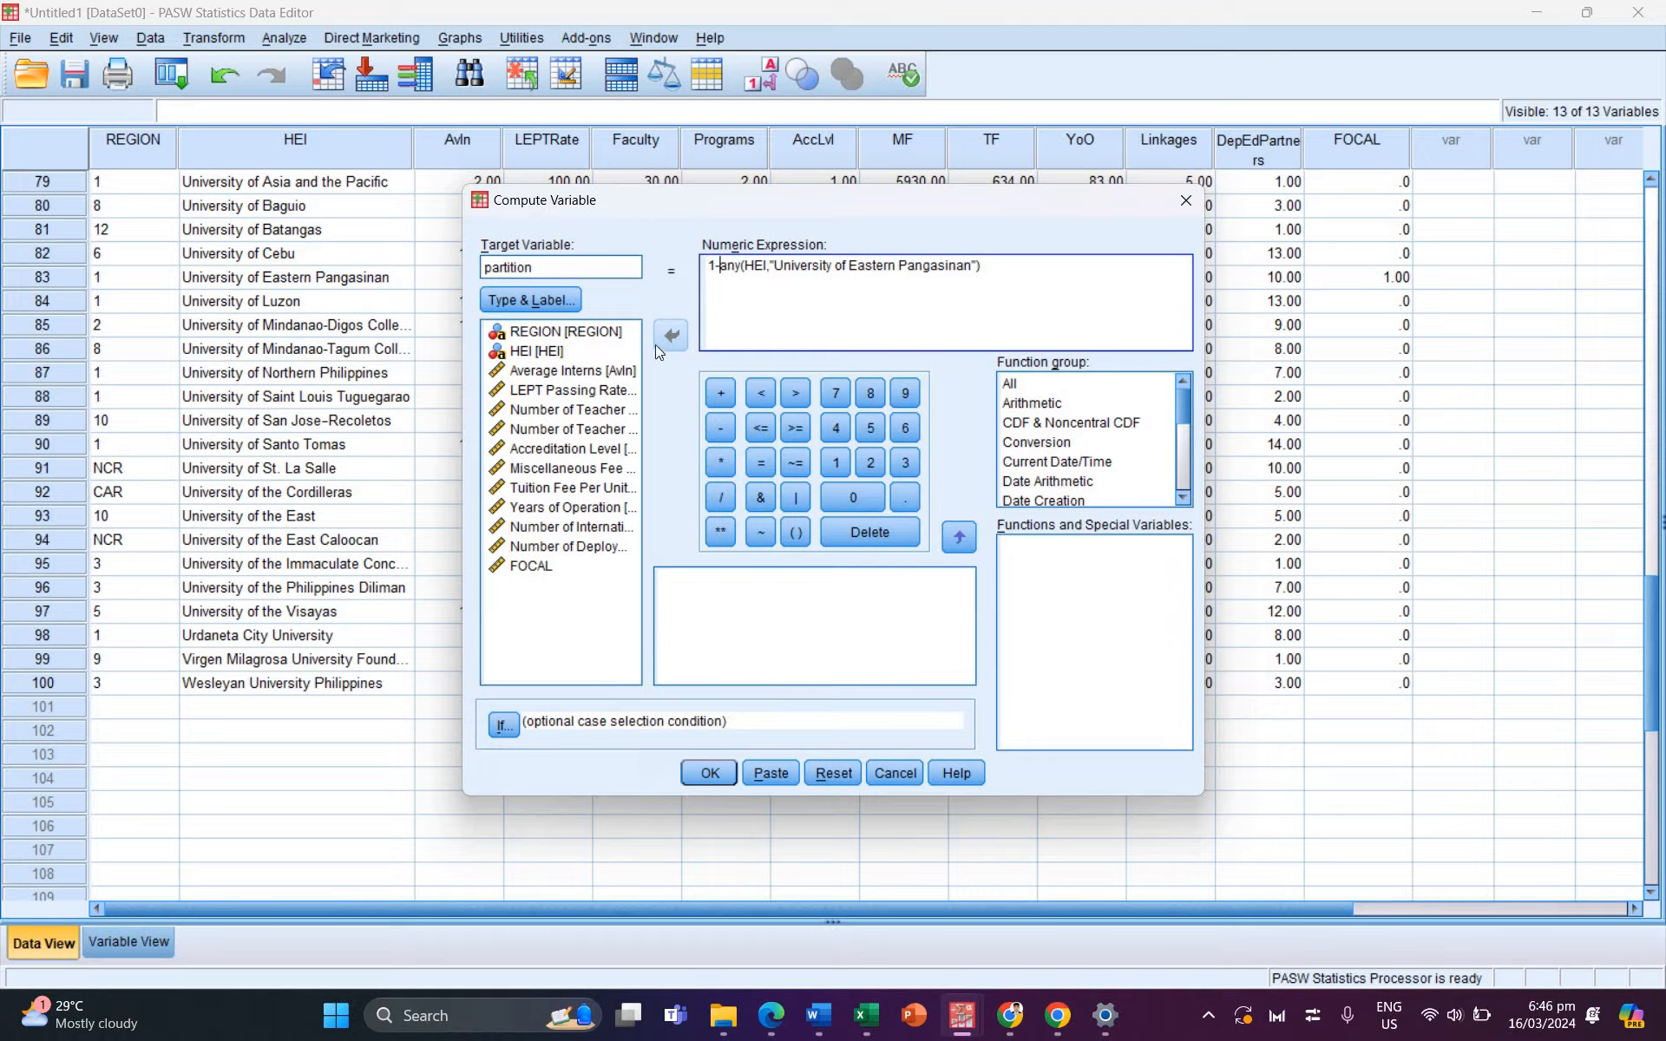
Step: Run the partition computation and minimize the output window to return to the data
{"action": "left_click", "coordinate": [705, 772]}
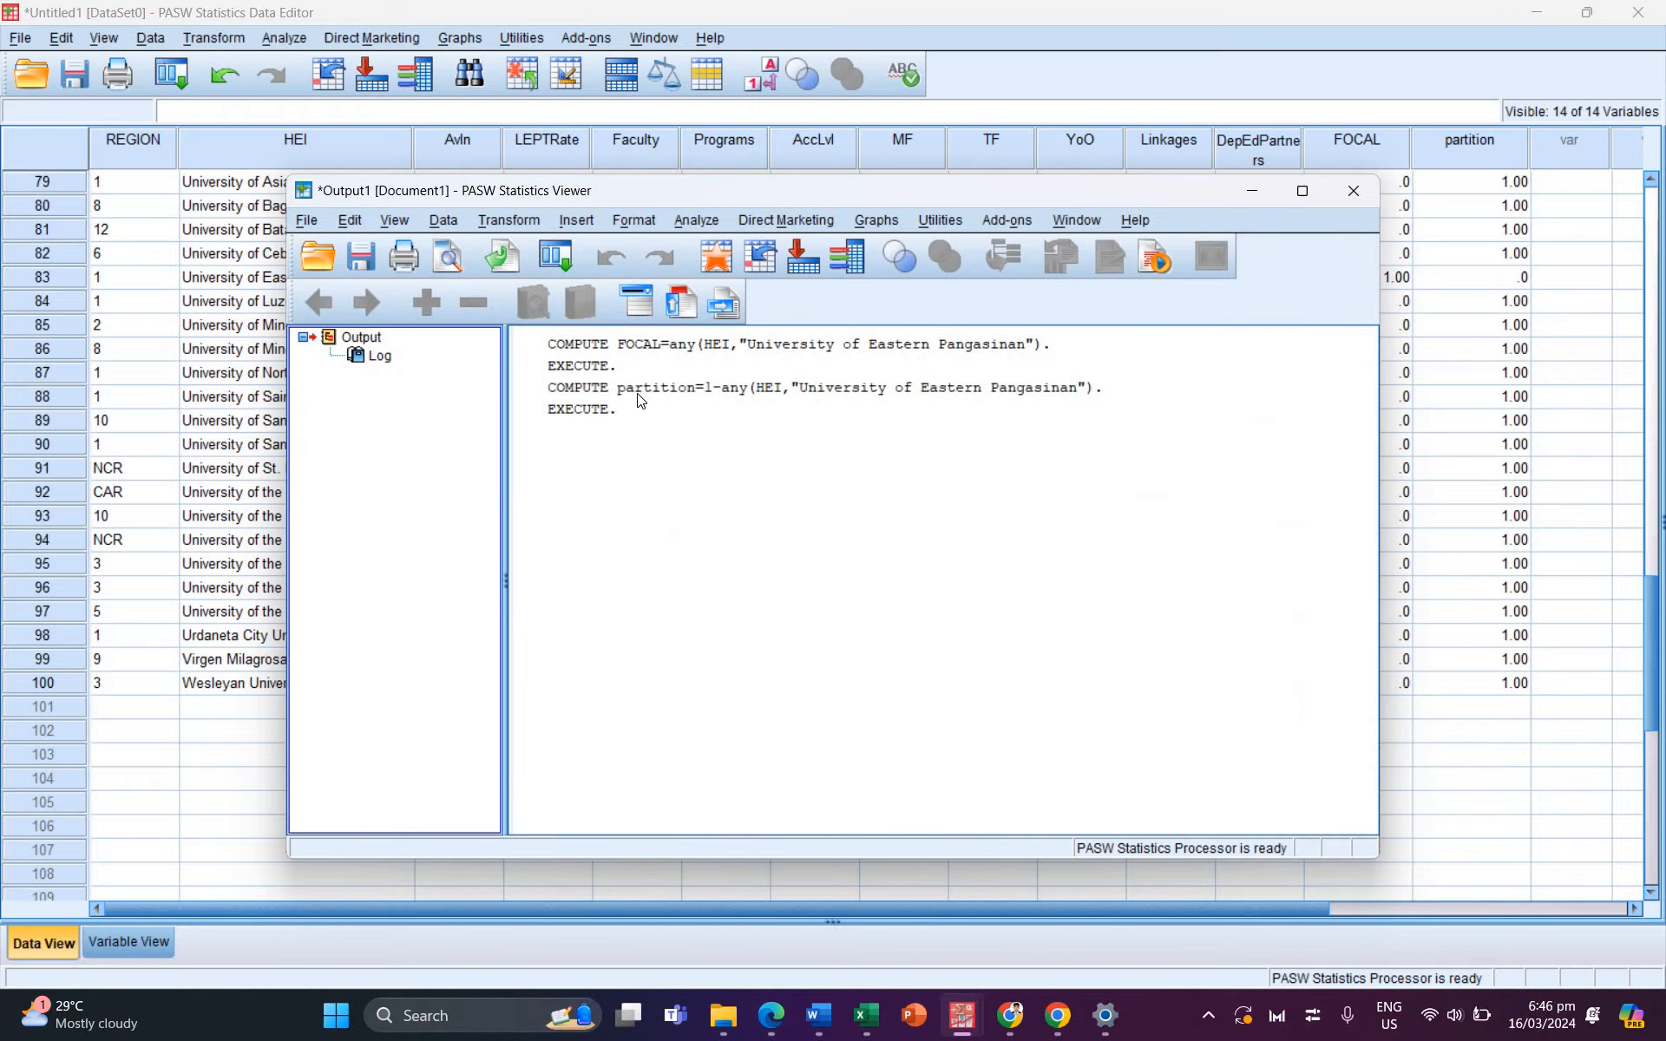
{"action": "left_click", "coordinate": [681, 401]}
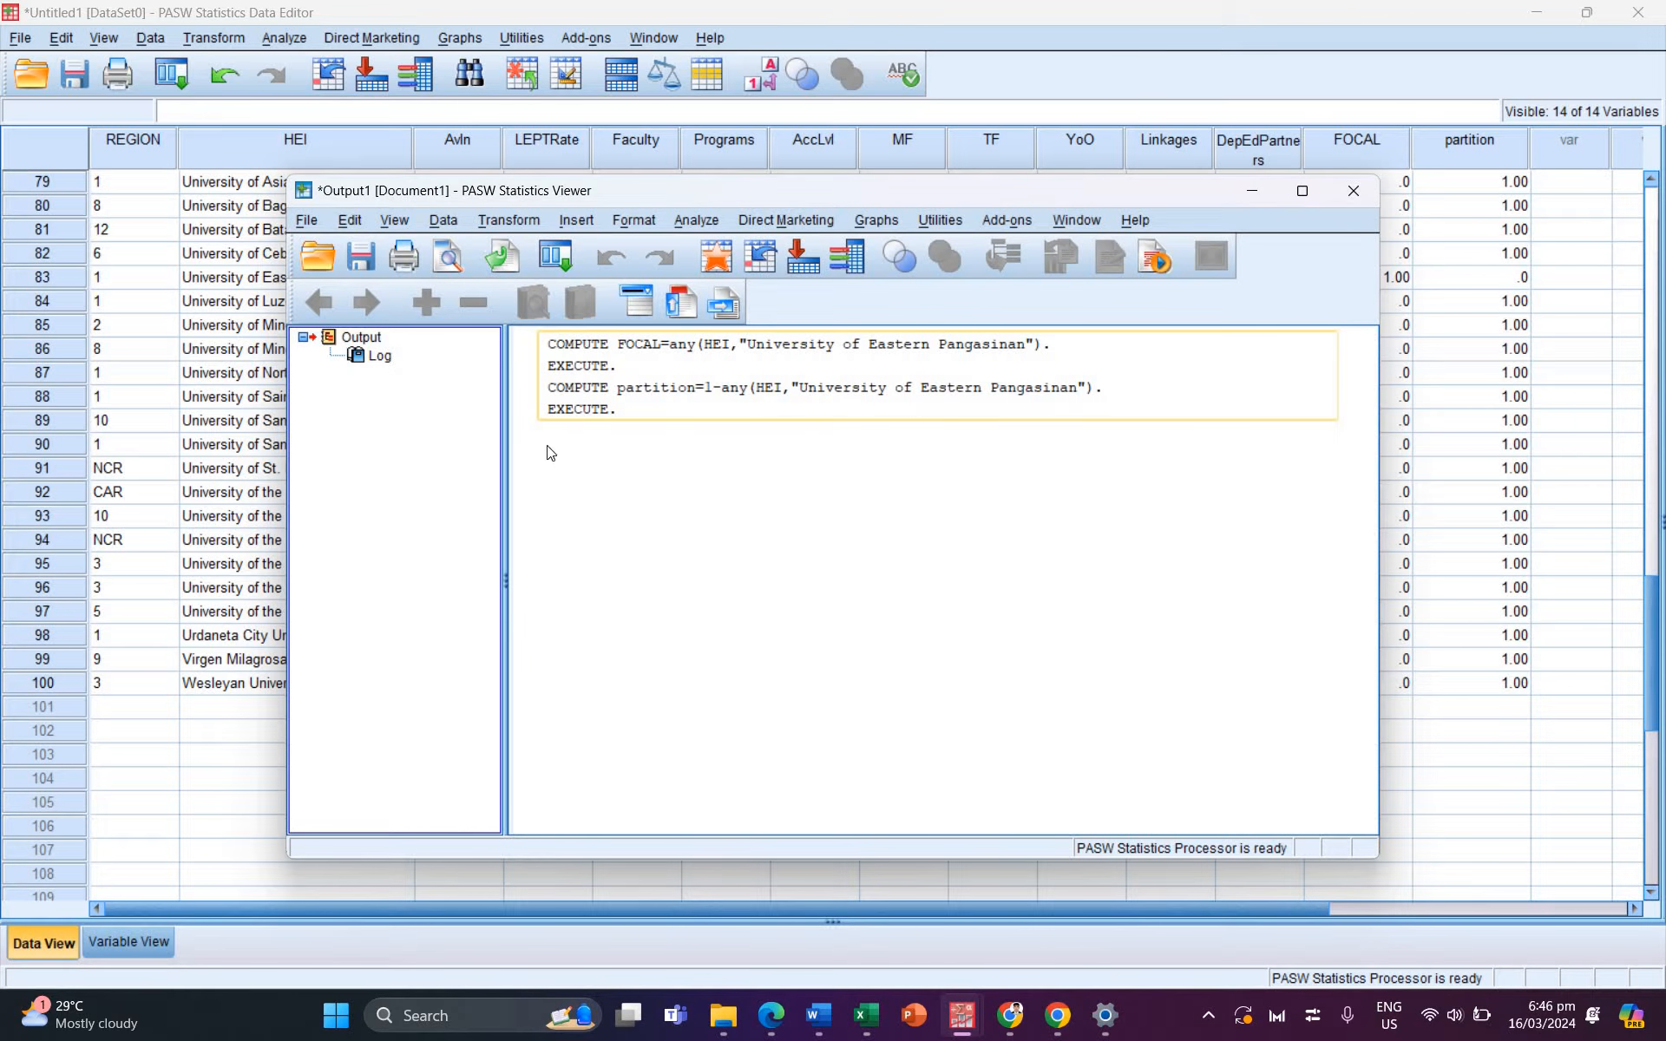
{"action": "left_click", "coordinate": [583, 449]}
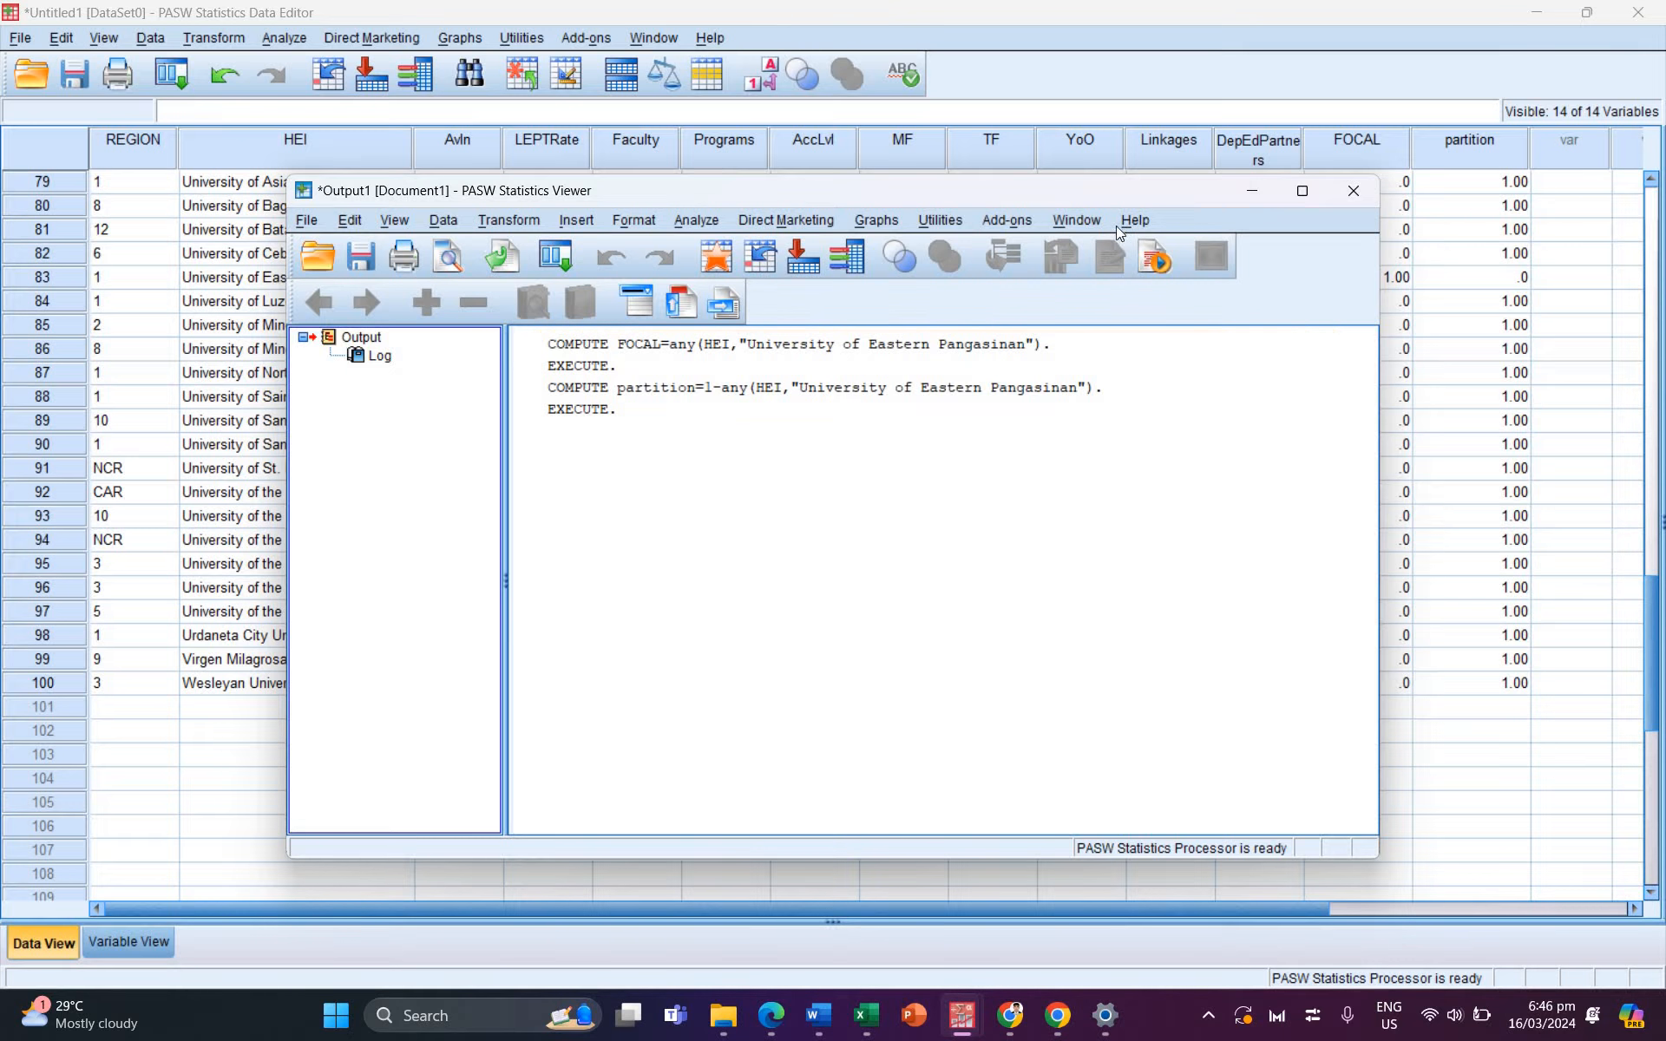
{"action": "left_click", "coordinate": [1252, 191]}
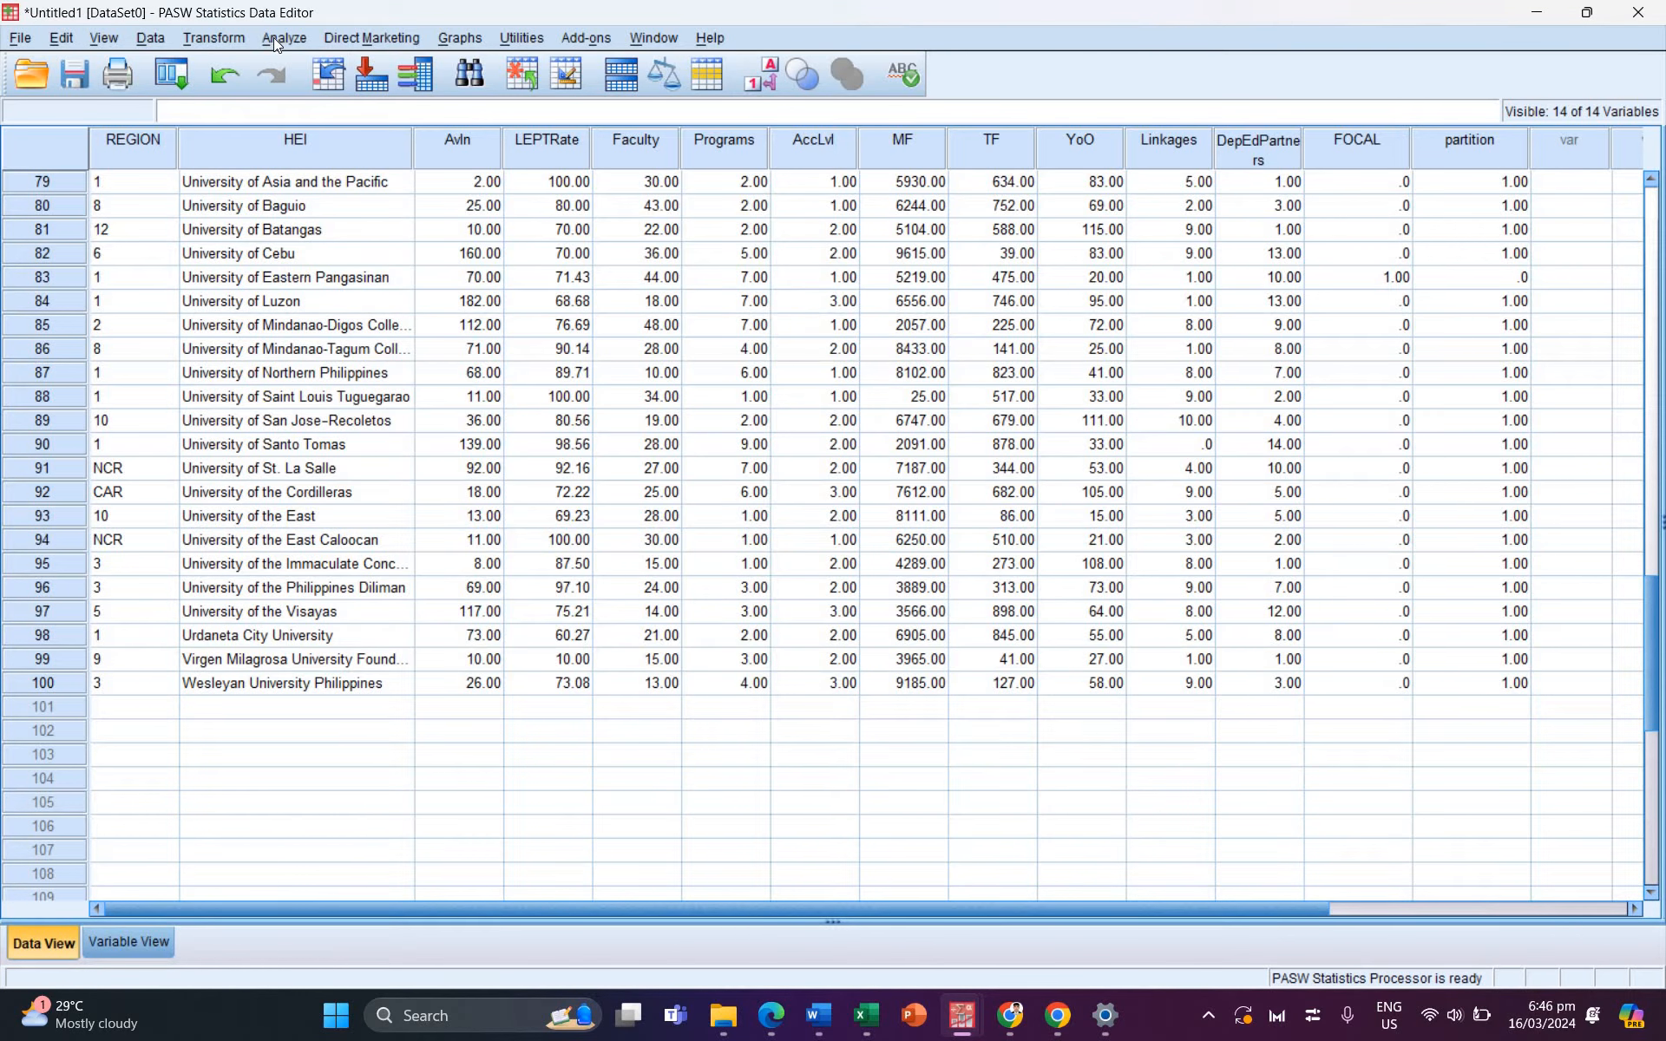
Step: Start a Nearest Neighbor Analysis with LEPT Passing Rate as the target
{"action": "left_click", "coordinate": [273, 38]}
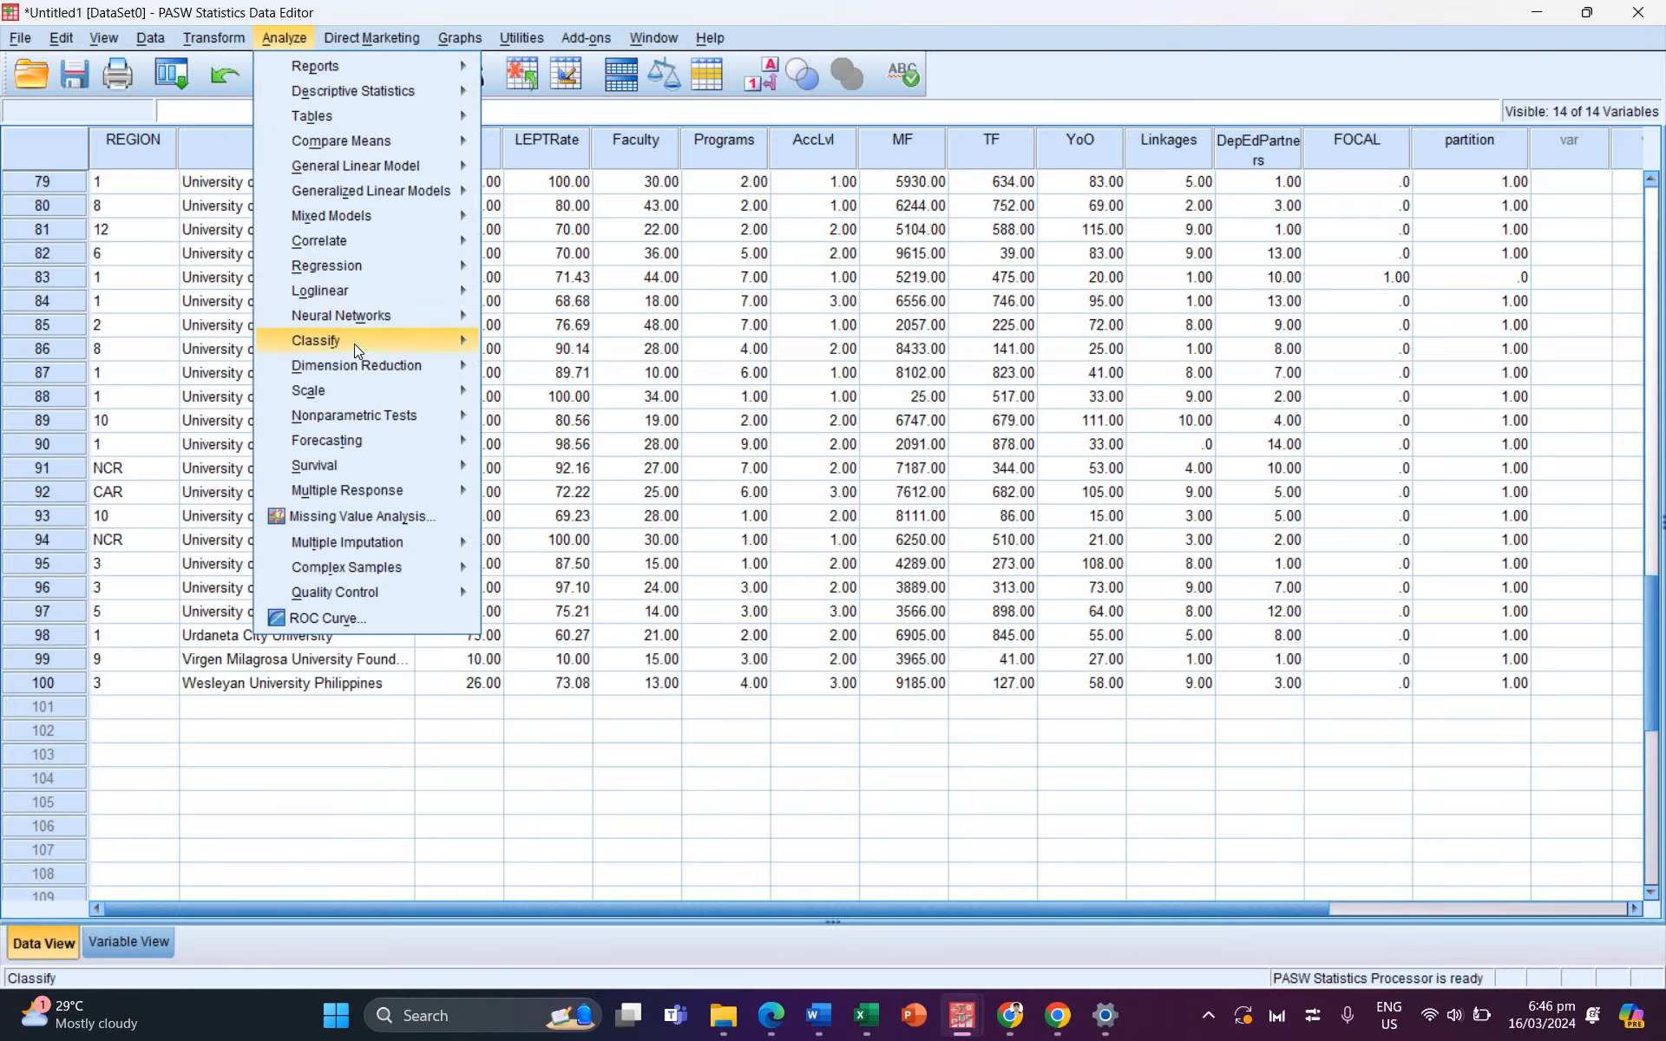
{"action": "mouse_move", "coordinate": [399, 366]}
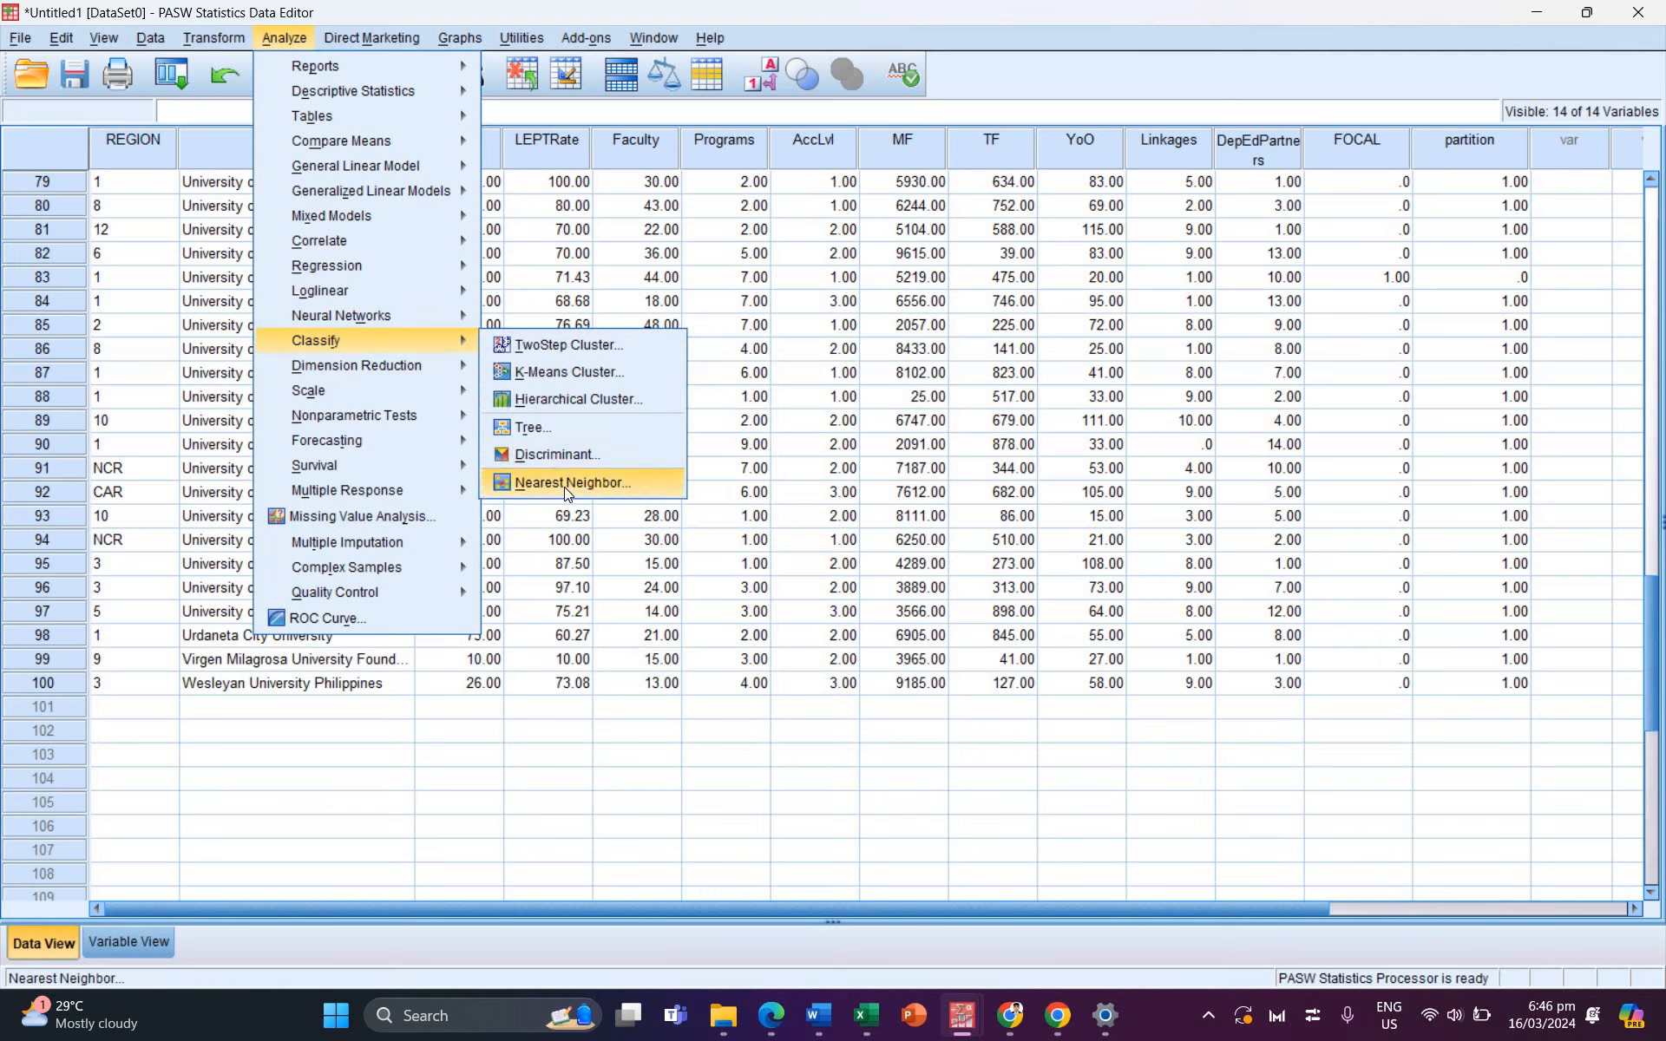
{"action": "left_click", "coordinate": [564, 483]}
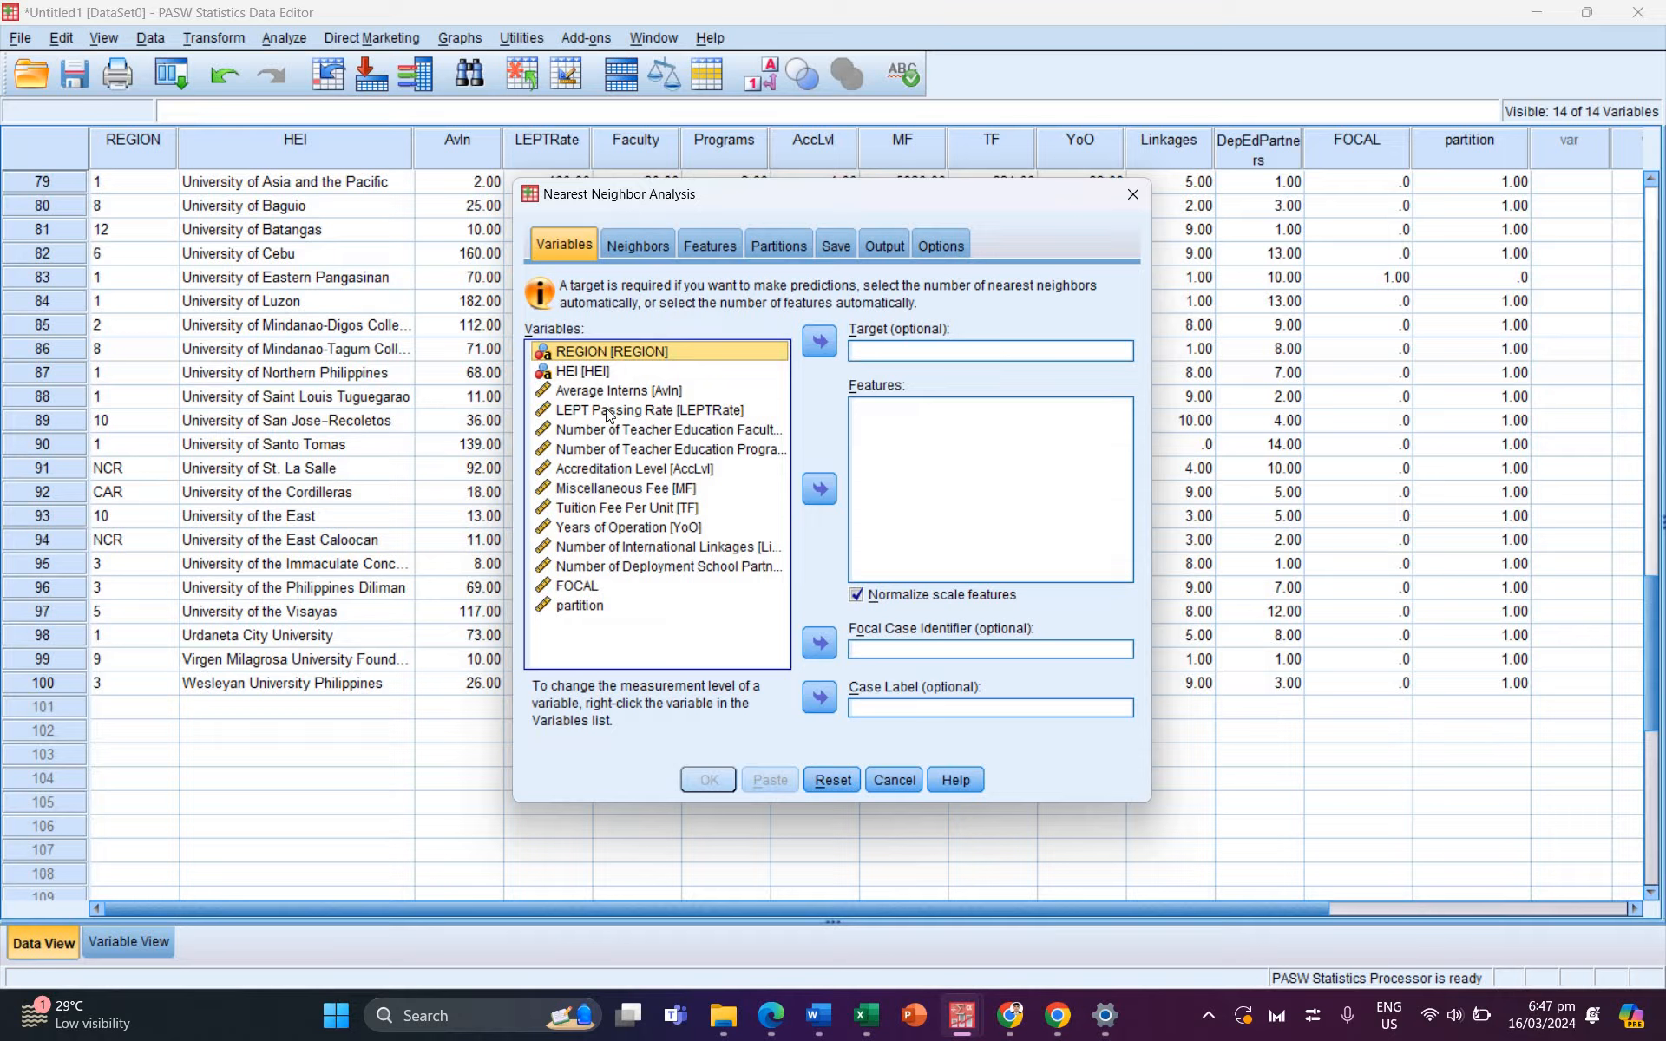
{"action": "left_click", "coordinate": [763, 409]}
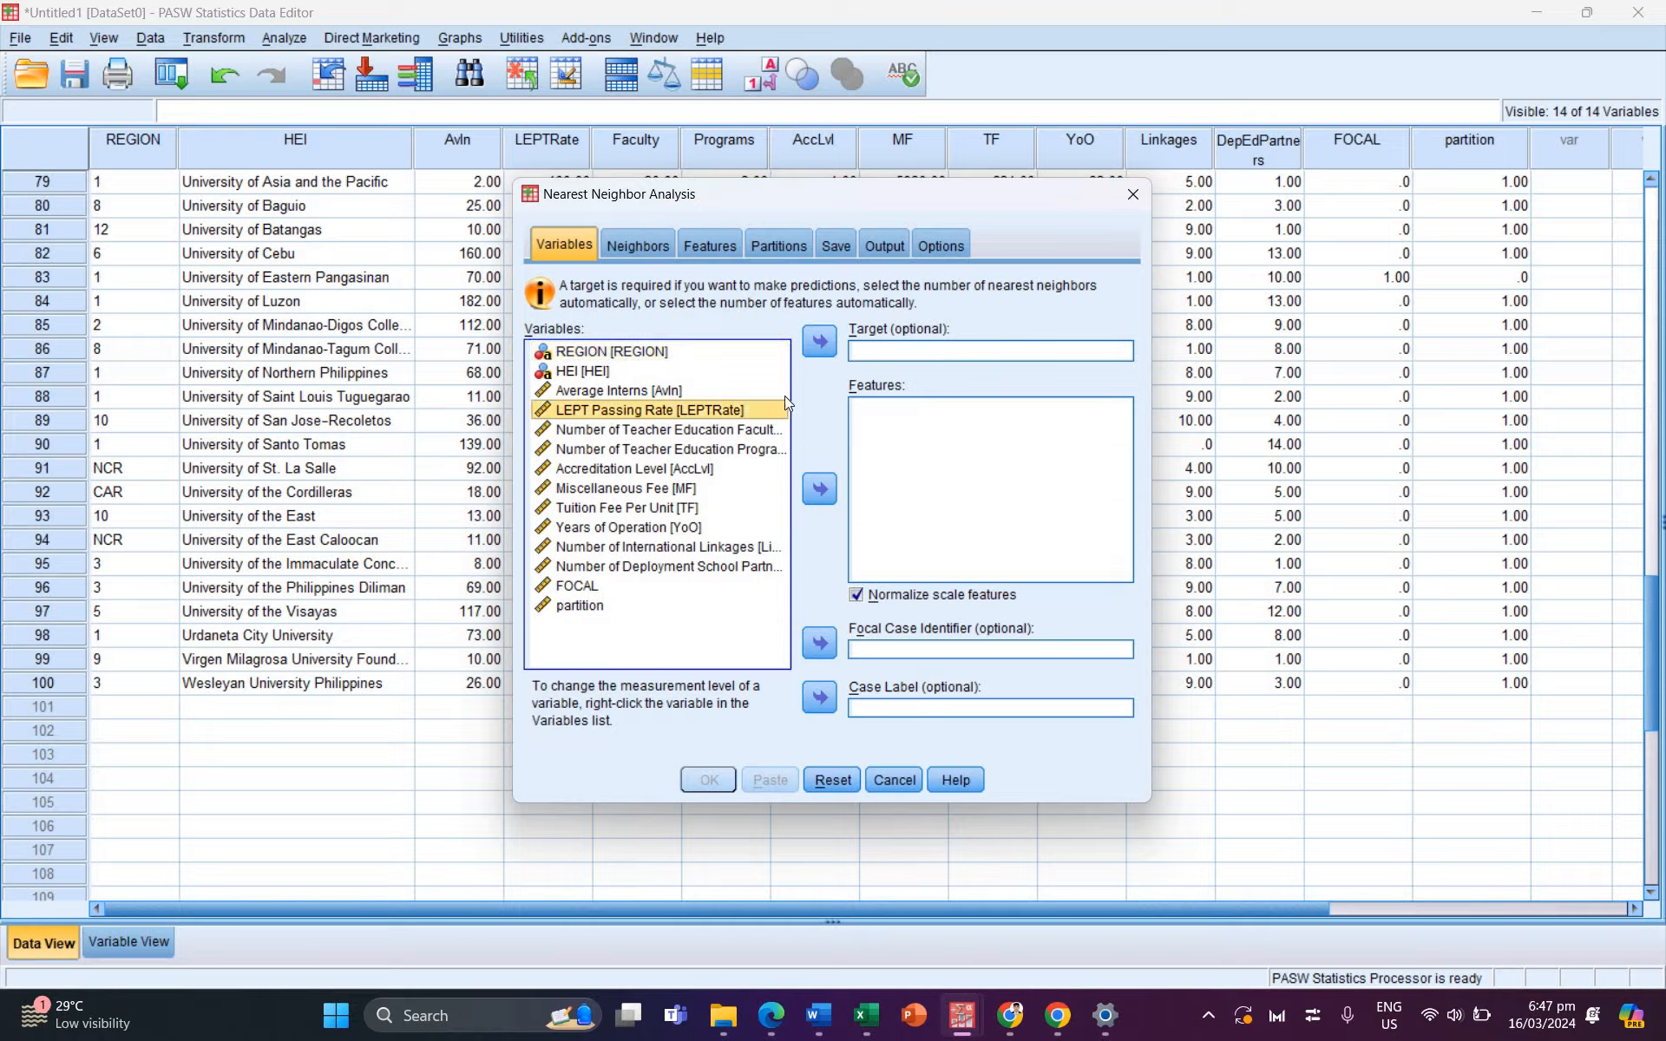
{"action": "left_click", "coordinate": [820, 341]}
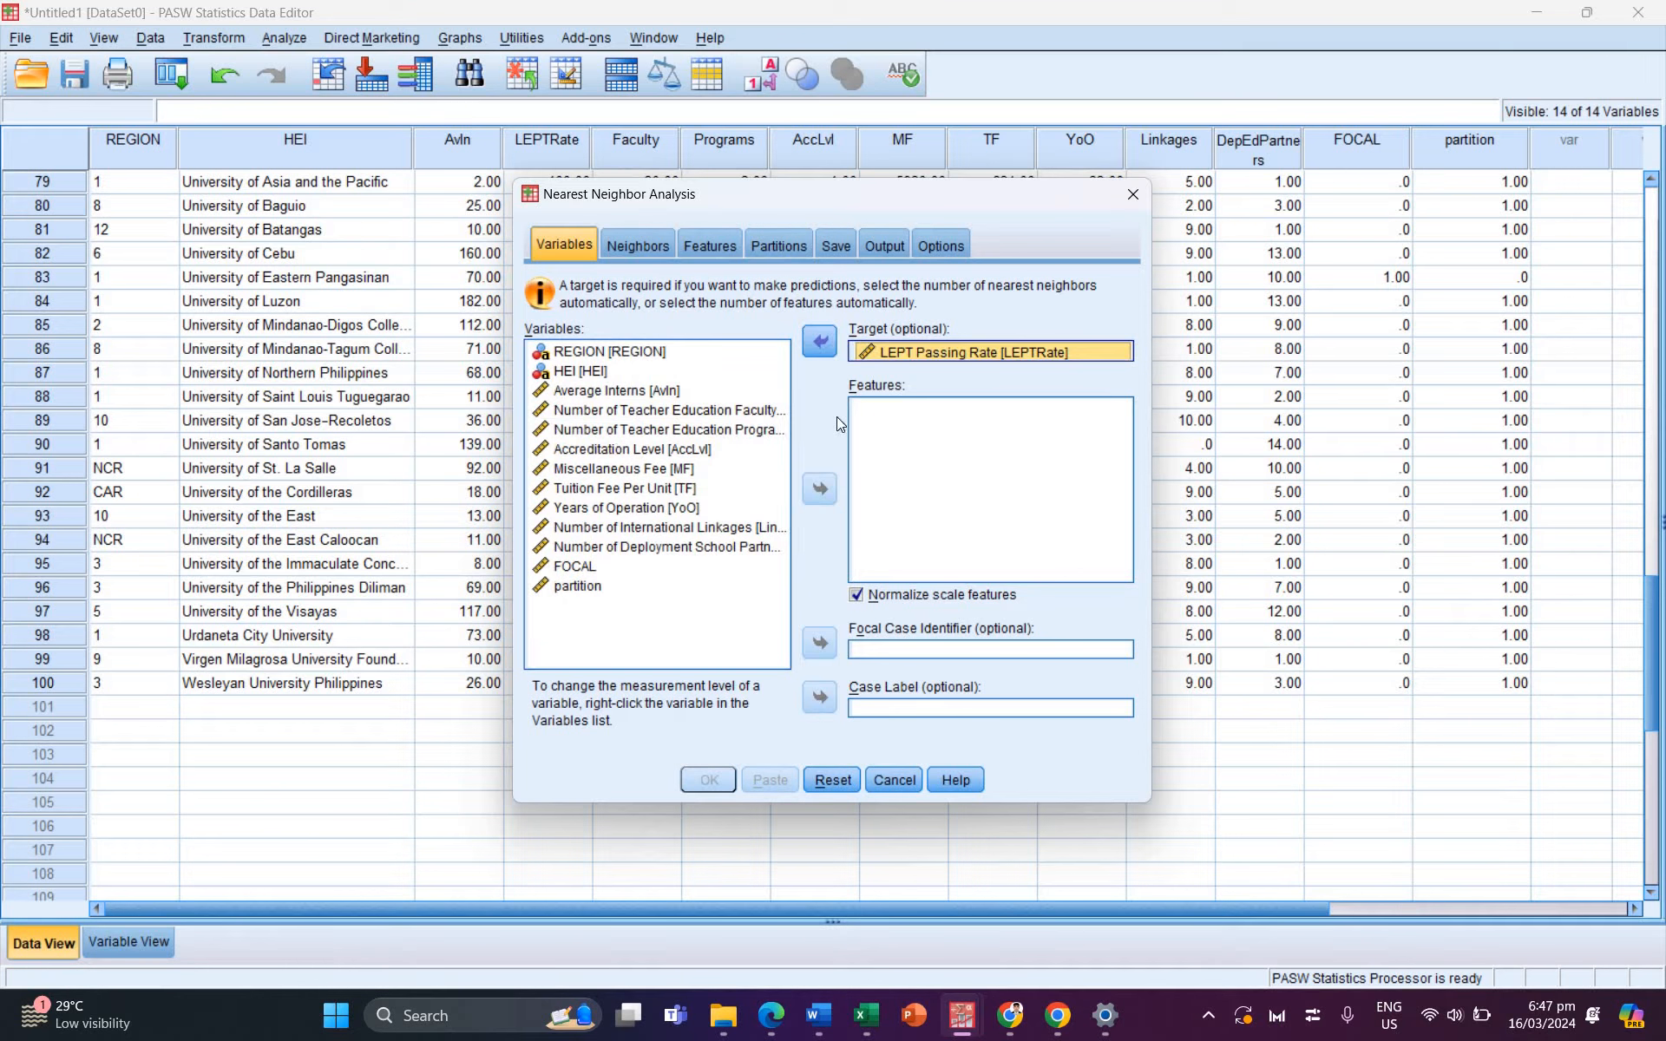
Step: Add the nine scale variables from Average Interns through Number of Deployment School Partners as the analysis features
{"action": "left_click", "coordinate": [595, 399]}
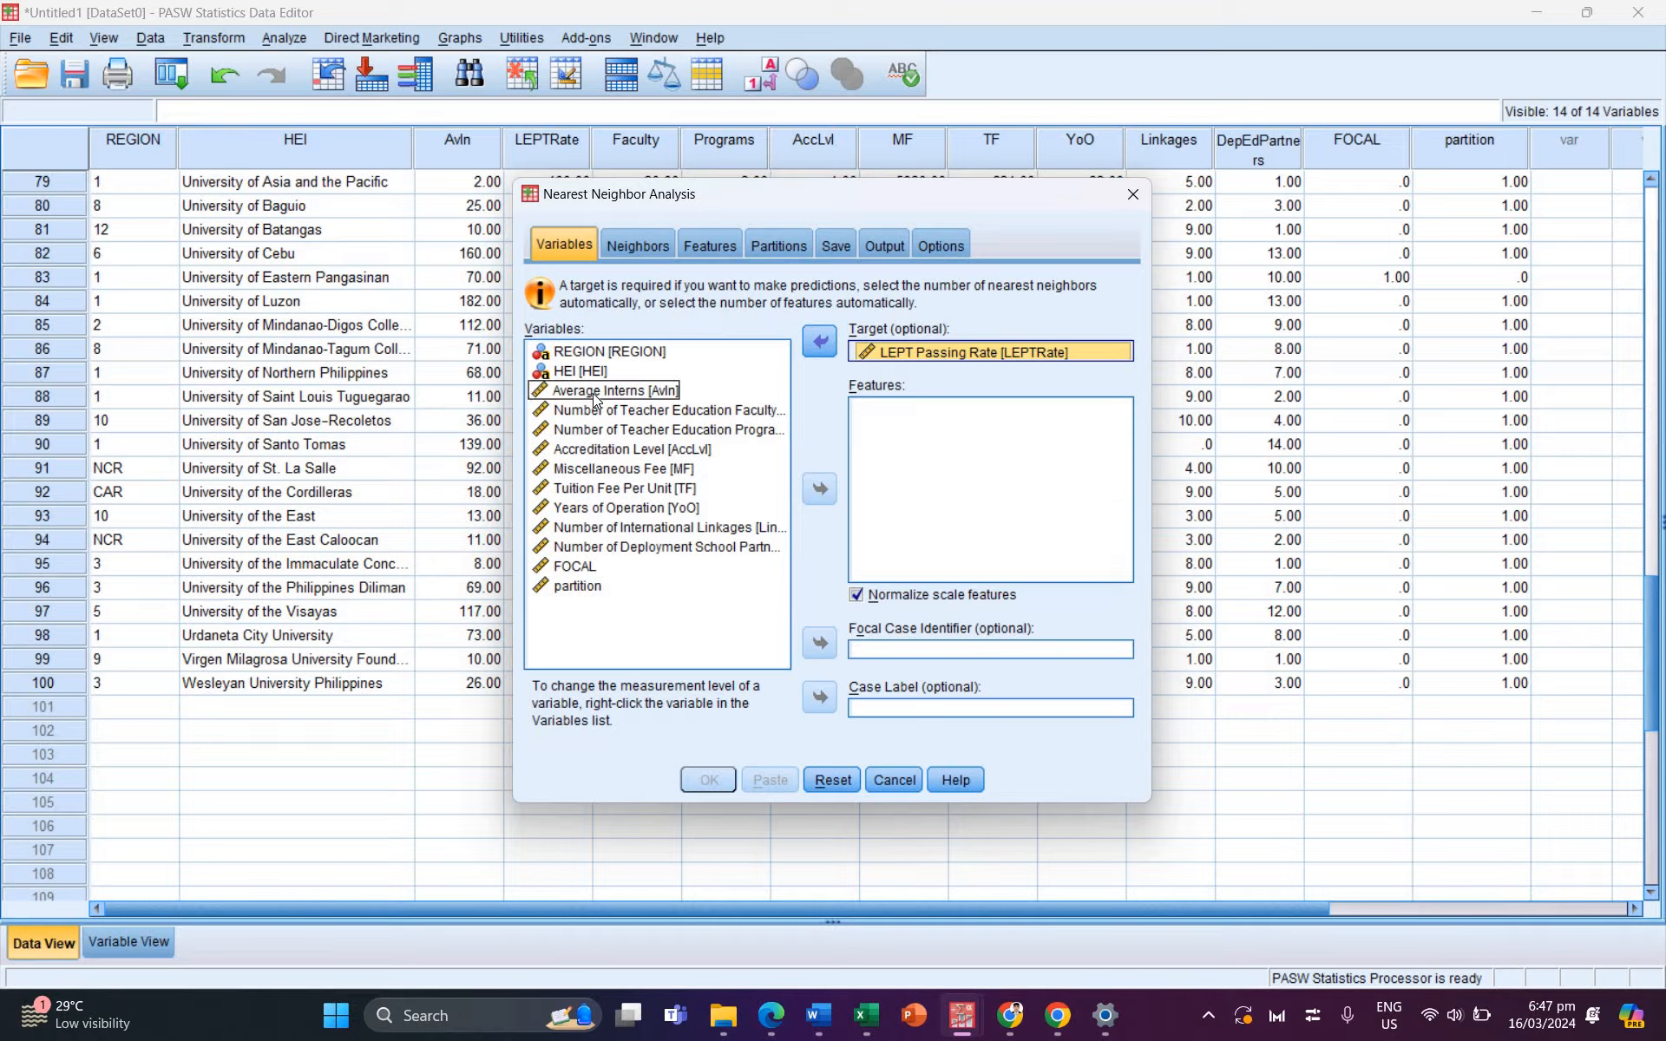
{"action": "left_click", "coordinate": [597, 395]}
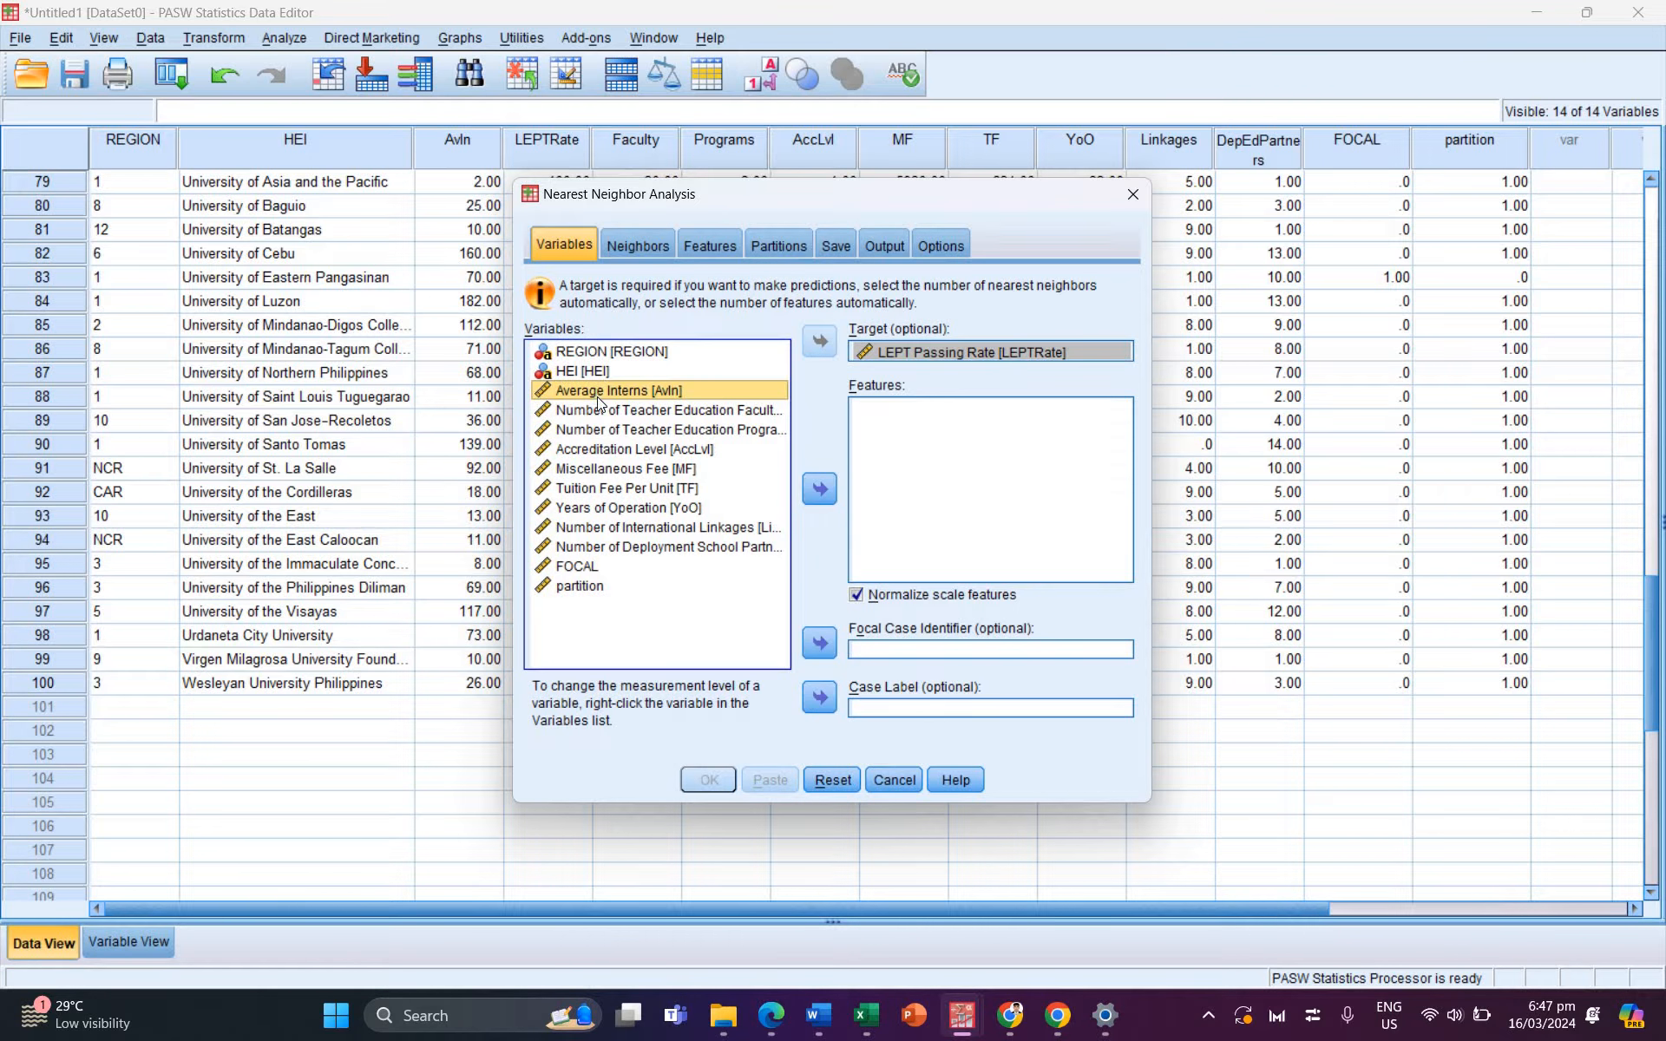
{"action": "left_click", "coordinate": [602, 411]}
{"action": "key", "text": "Up"}
{"action": "key", "text": "shift+Down"}
{"action": "key", "text": "shift+Down"}
{"action": "key", "text": "shift+Down"}
{"action": "key", "text": "shift+Down"}
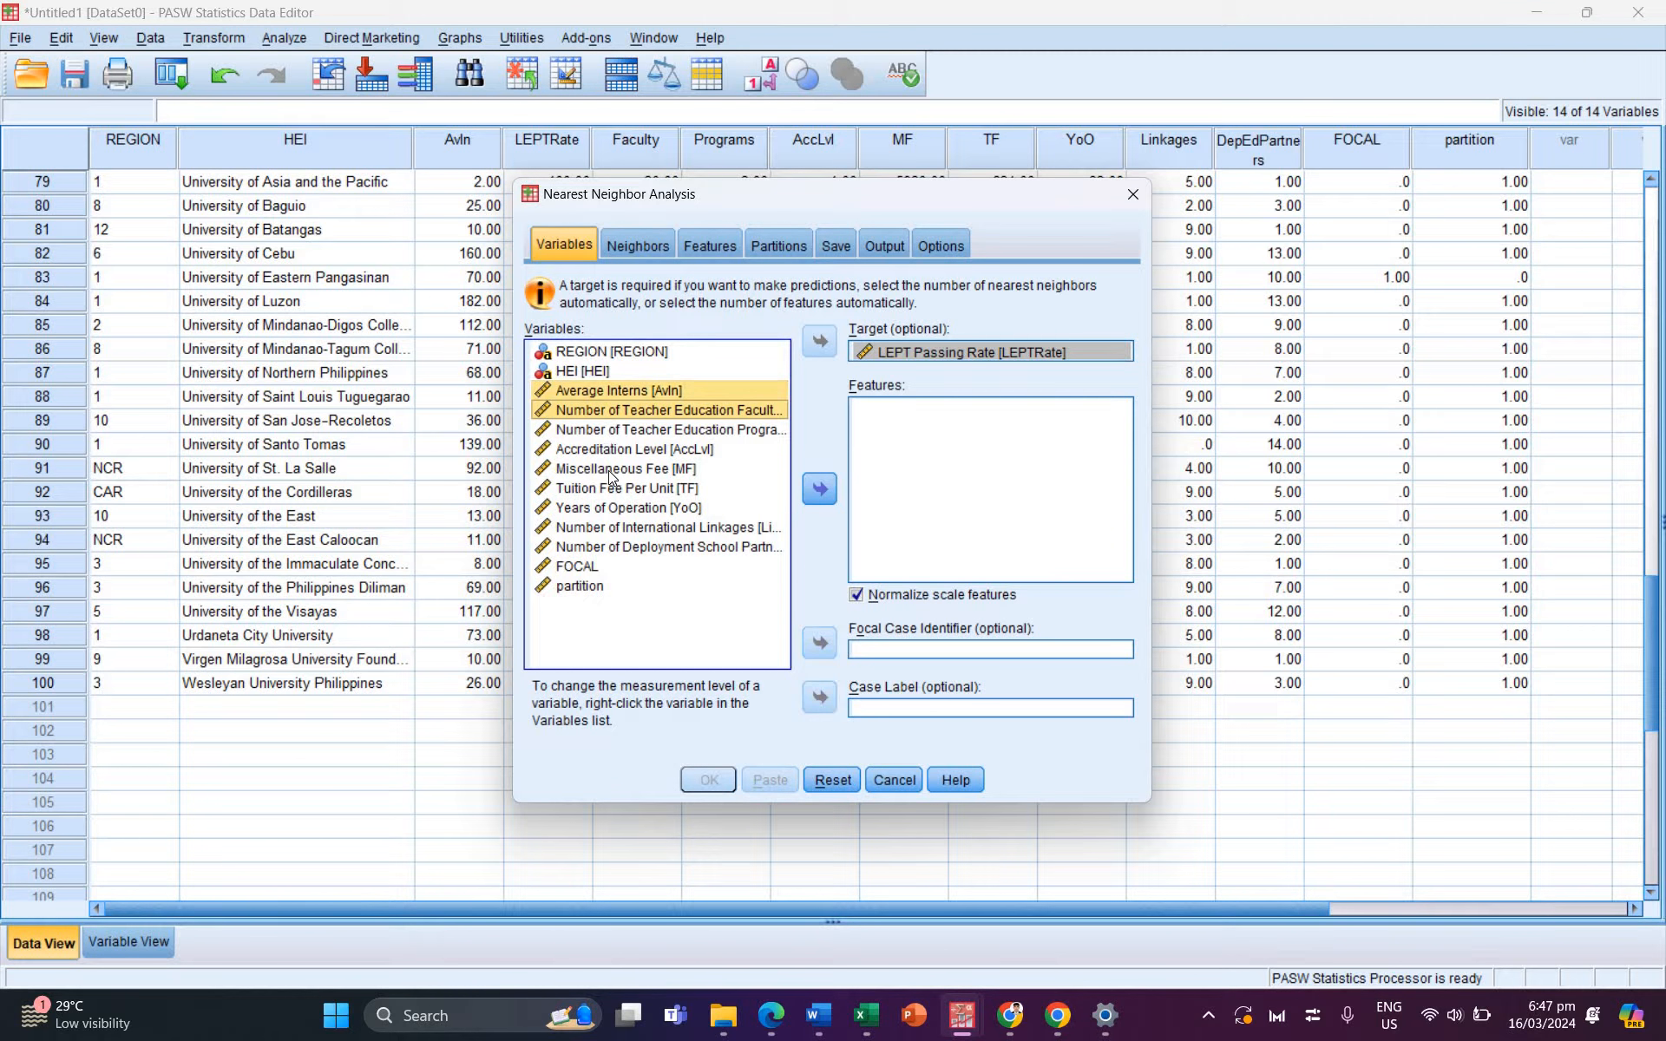
{"action": "key", "text": "shift+Down"}
{"action": "key", "text": "shift+Down"}
{"action": "key", "text": "shift+Down"}
{"action": "key", "text": "shift+Down"}
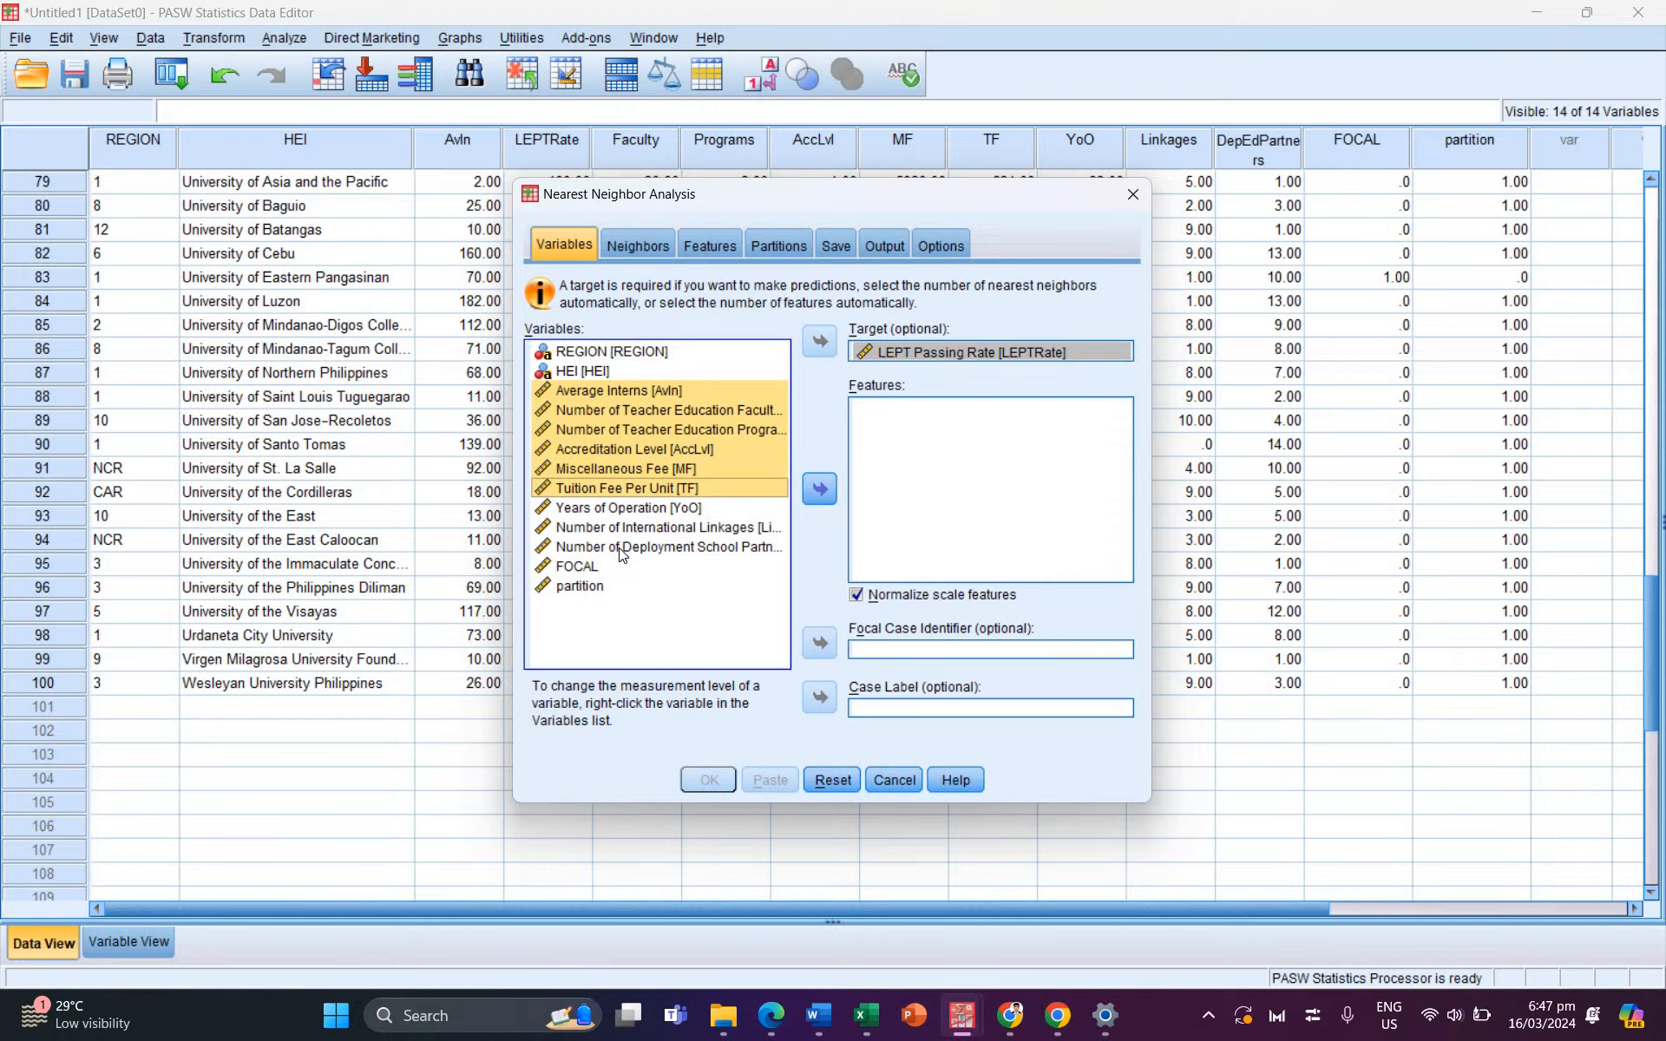
{"action": "left_click", "coordinate": [819, 489]}
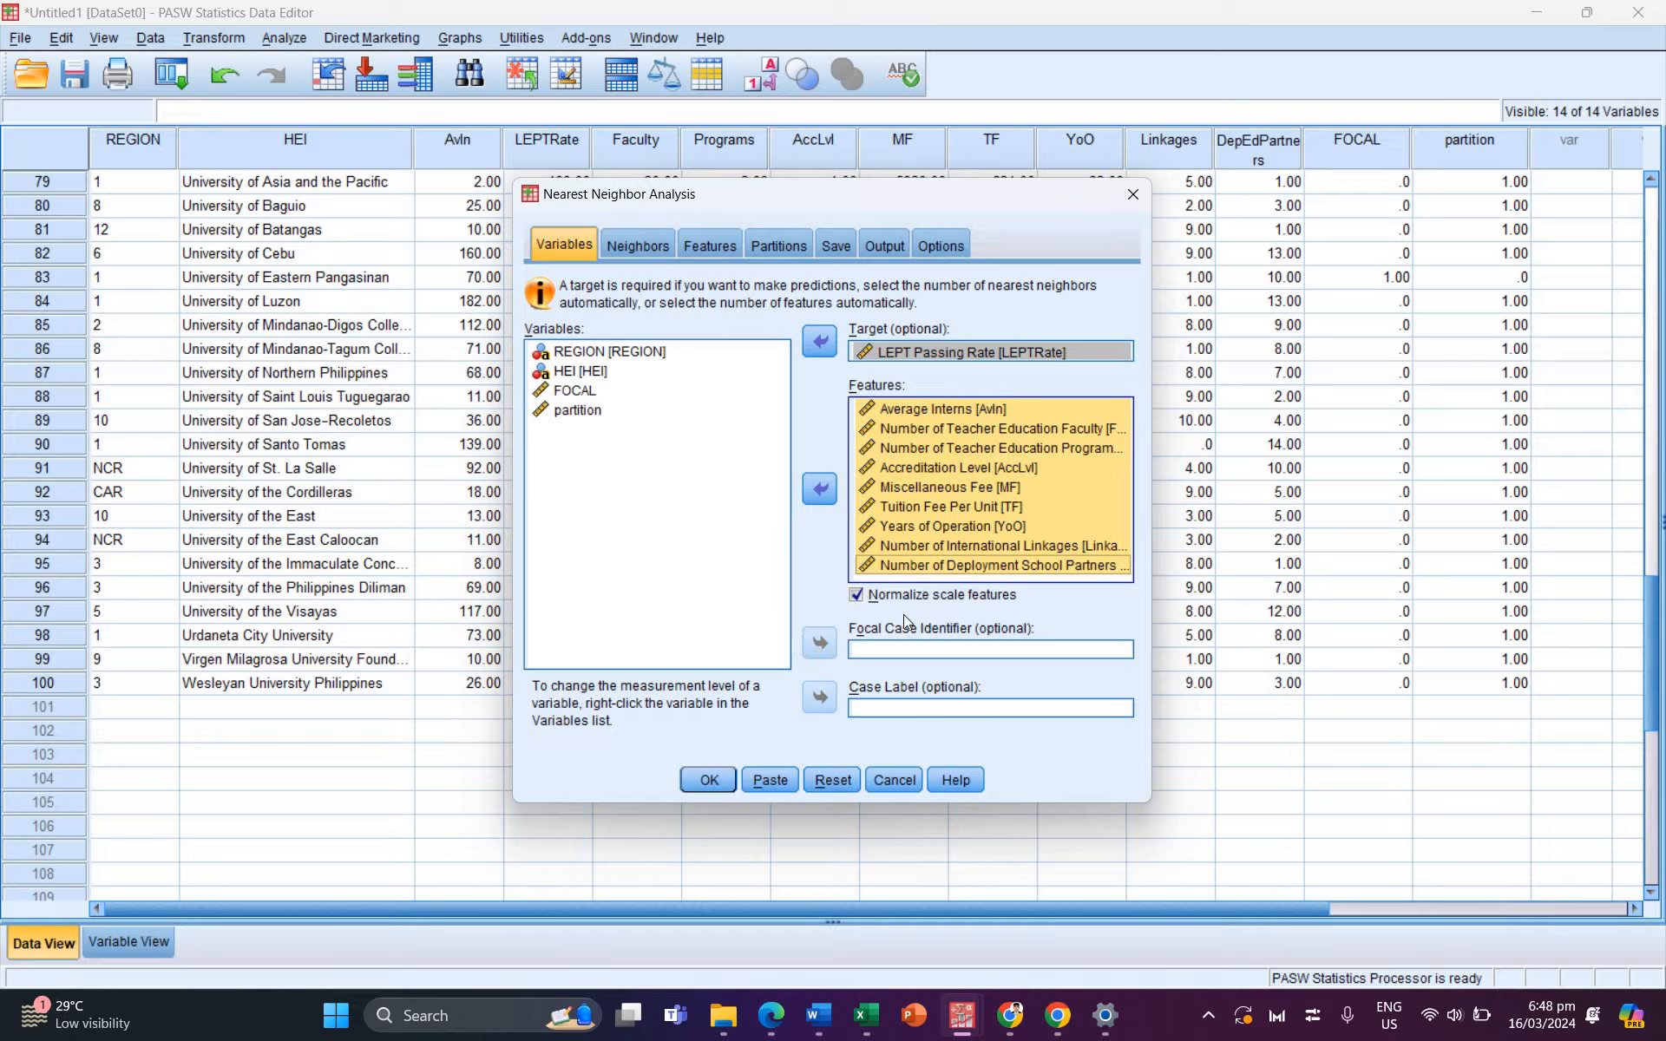
Step: Assign FOCAL as the focal case identifier and HEI as the case label
{"action": "left_click", "coordinate": [563, 397]}
{"action": "left_click", "coordinate": [819, 641]}
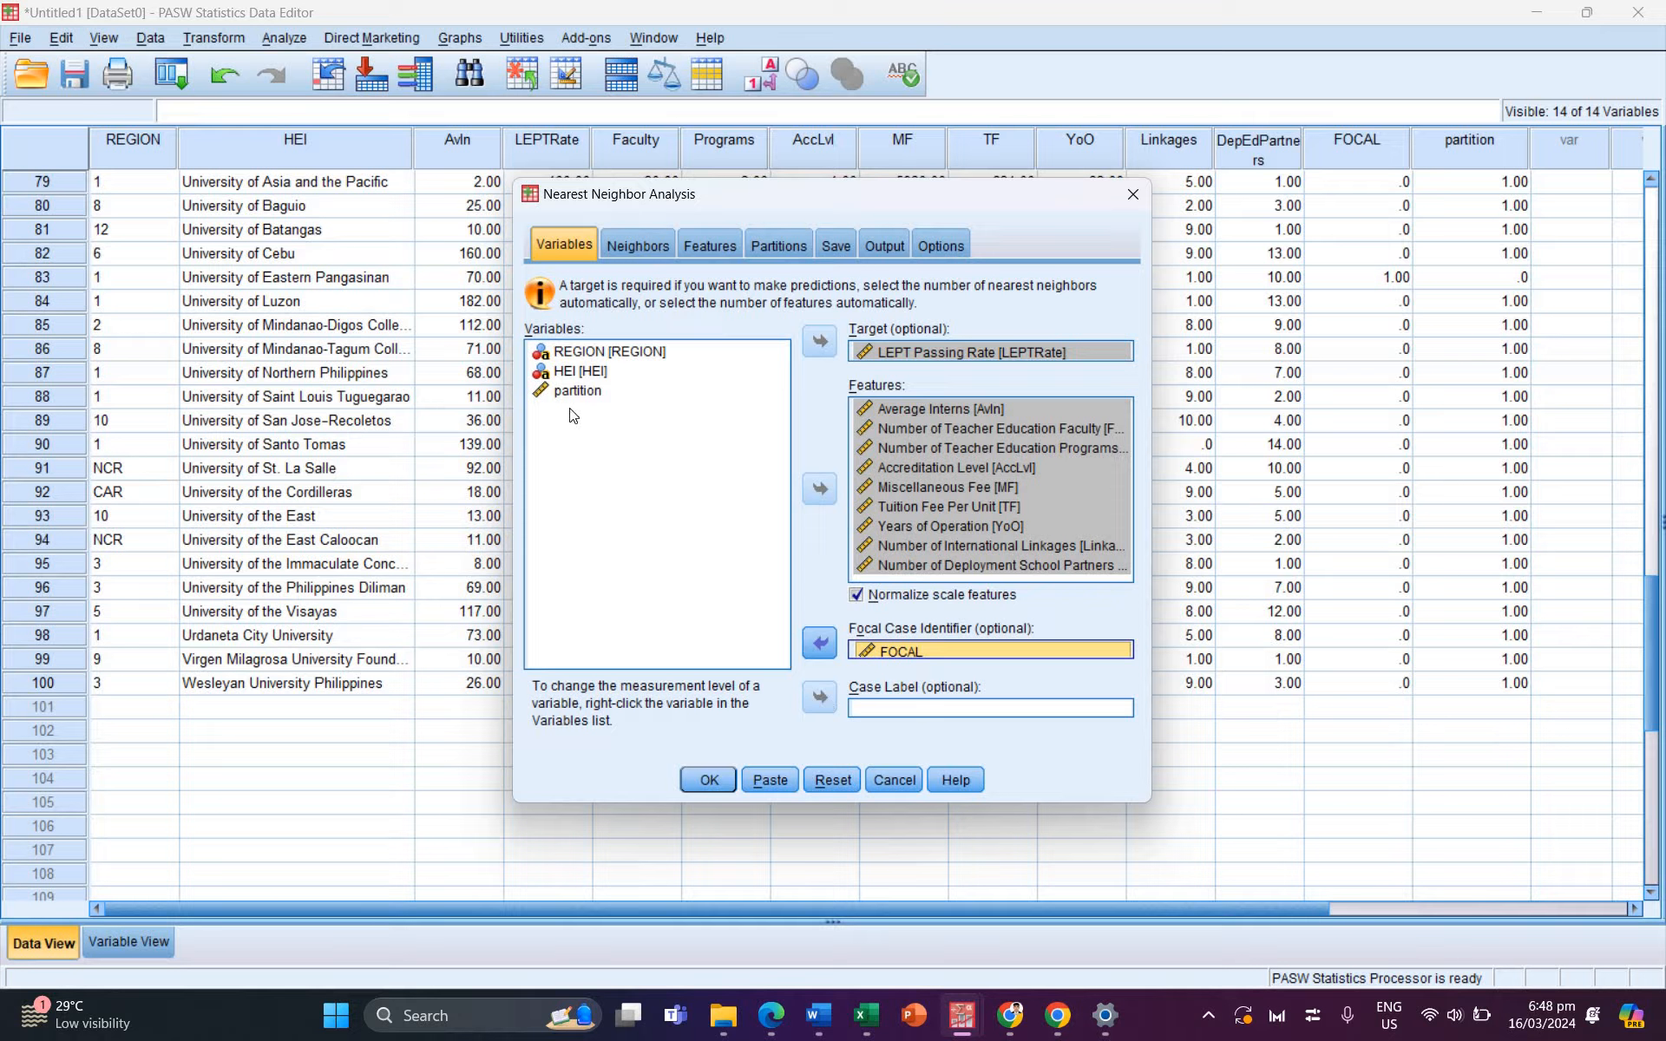
{"action": "left_click", "coordinate": [575, 371]}
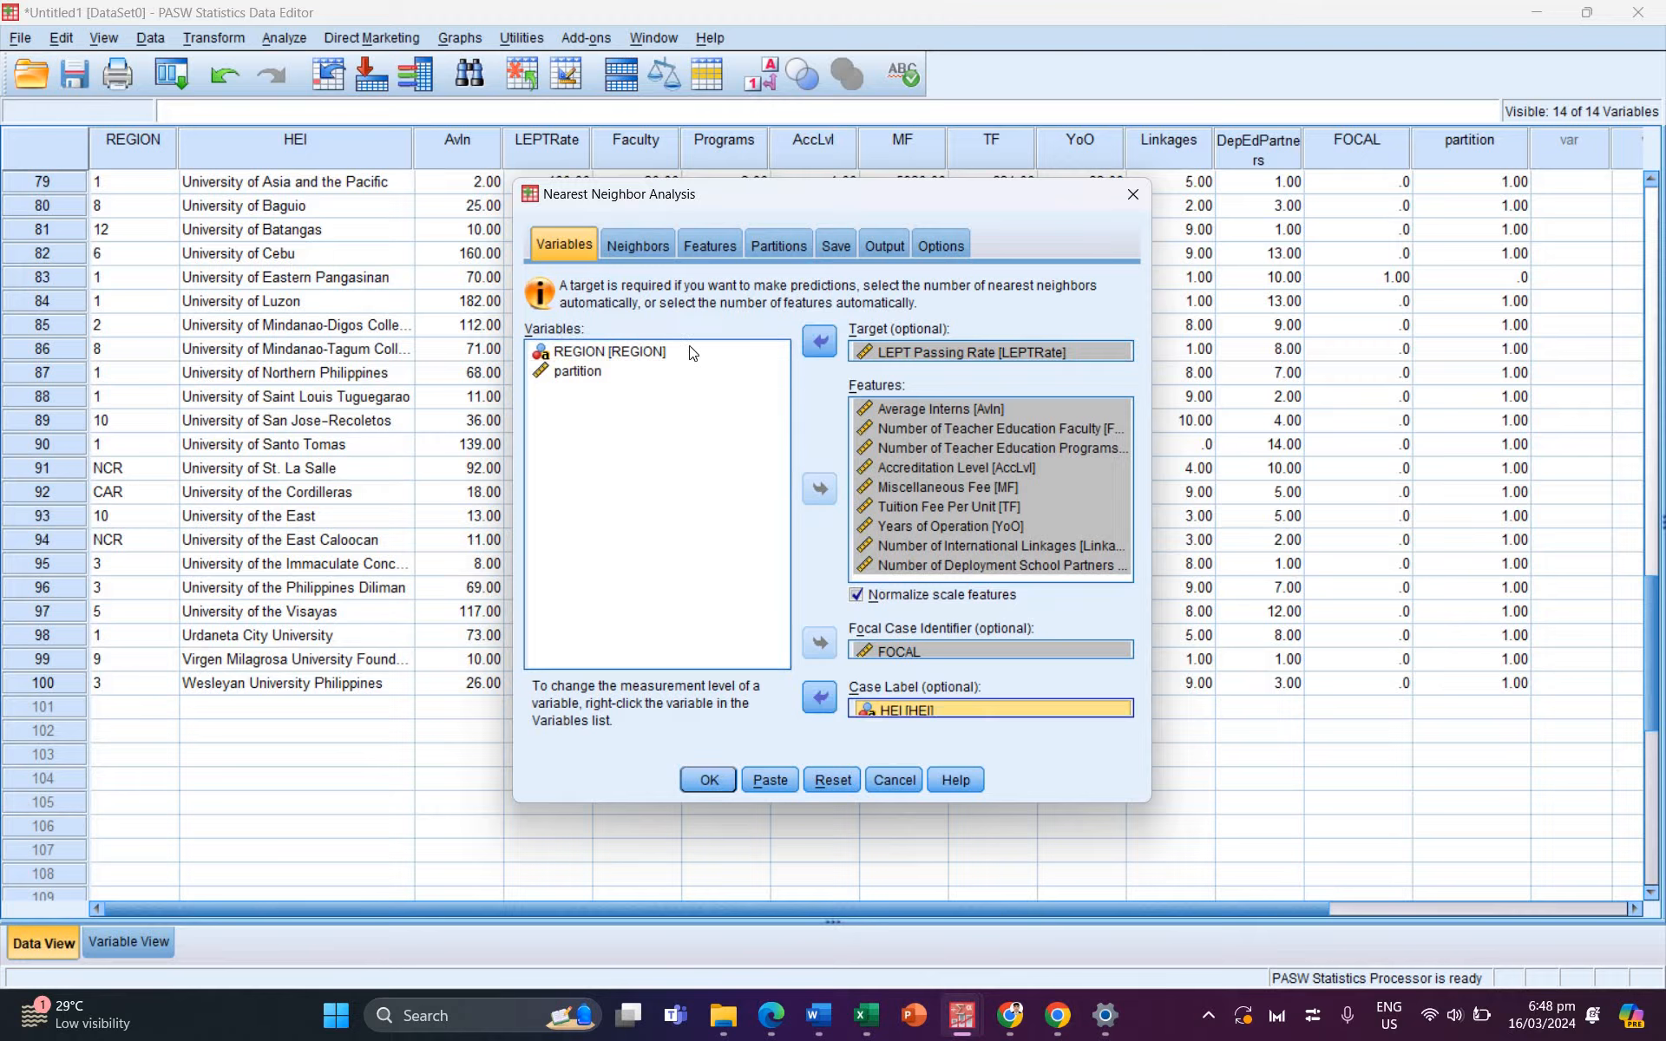
Step: Have k selected automatically with a minimum of 3 and a maximum of 9 nearest neighbors
{"action": "left_click", "coordinate": [640, 247]}
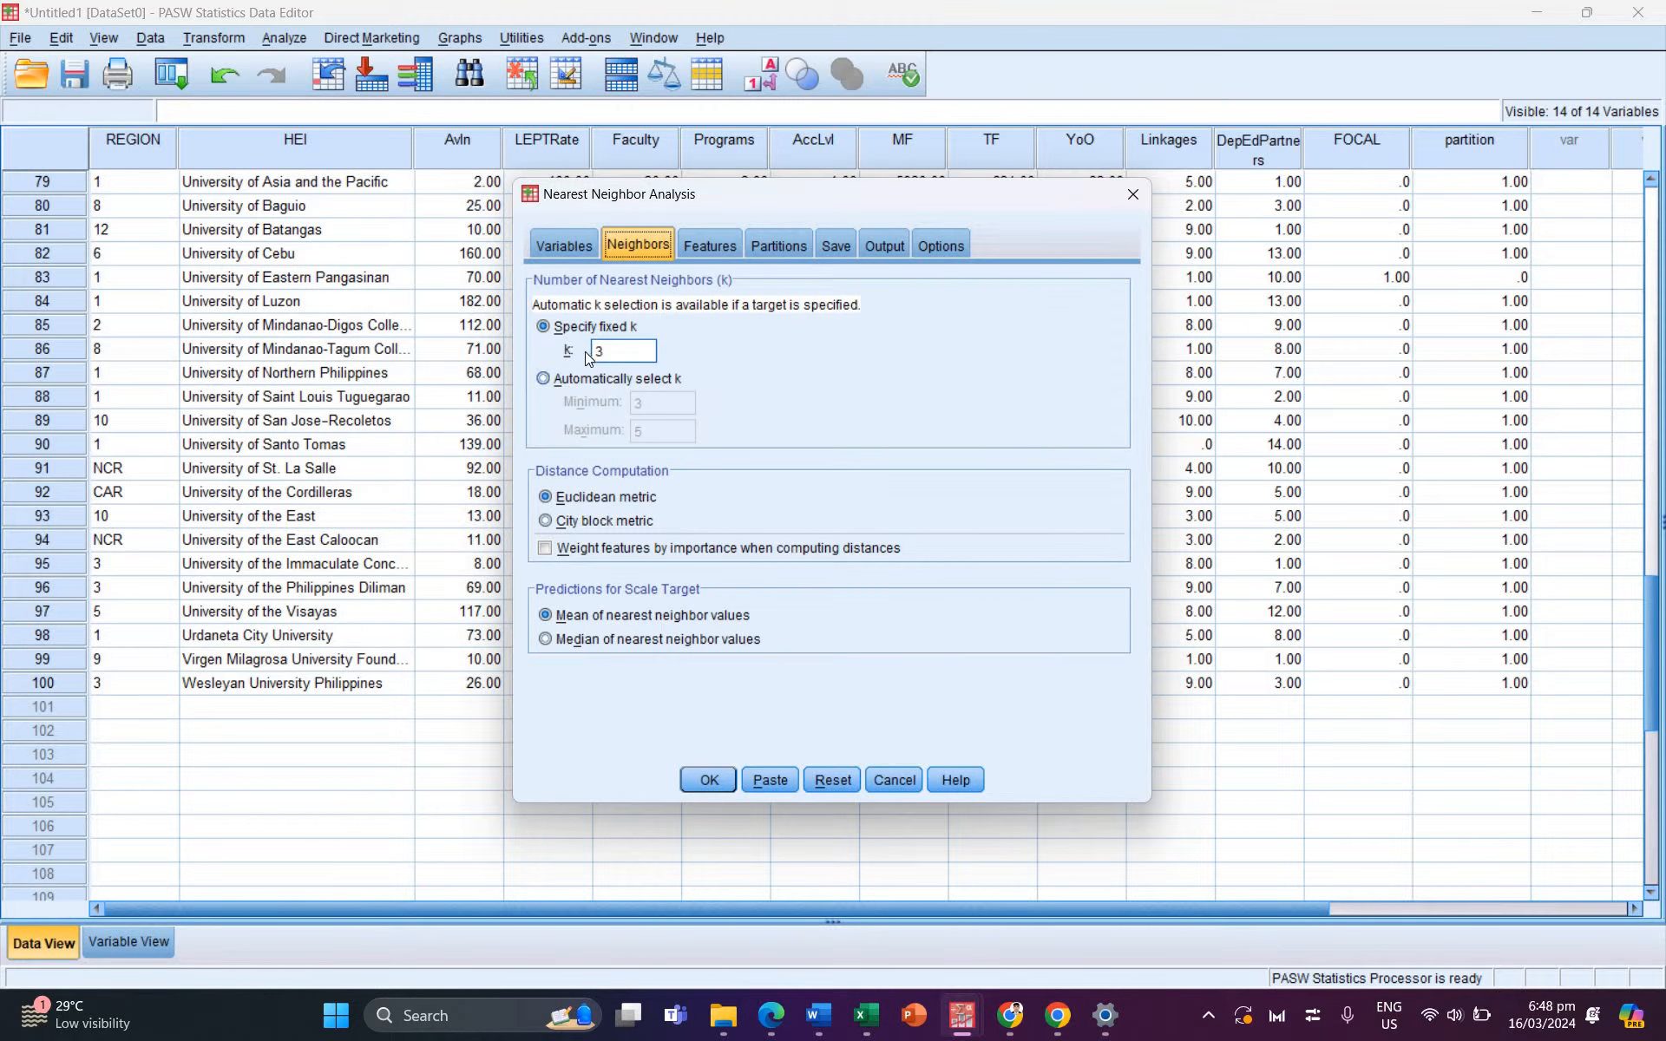
{"action": "double_click", "coordinate": [647, 435]}
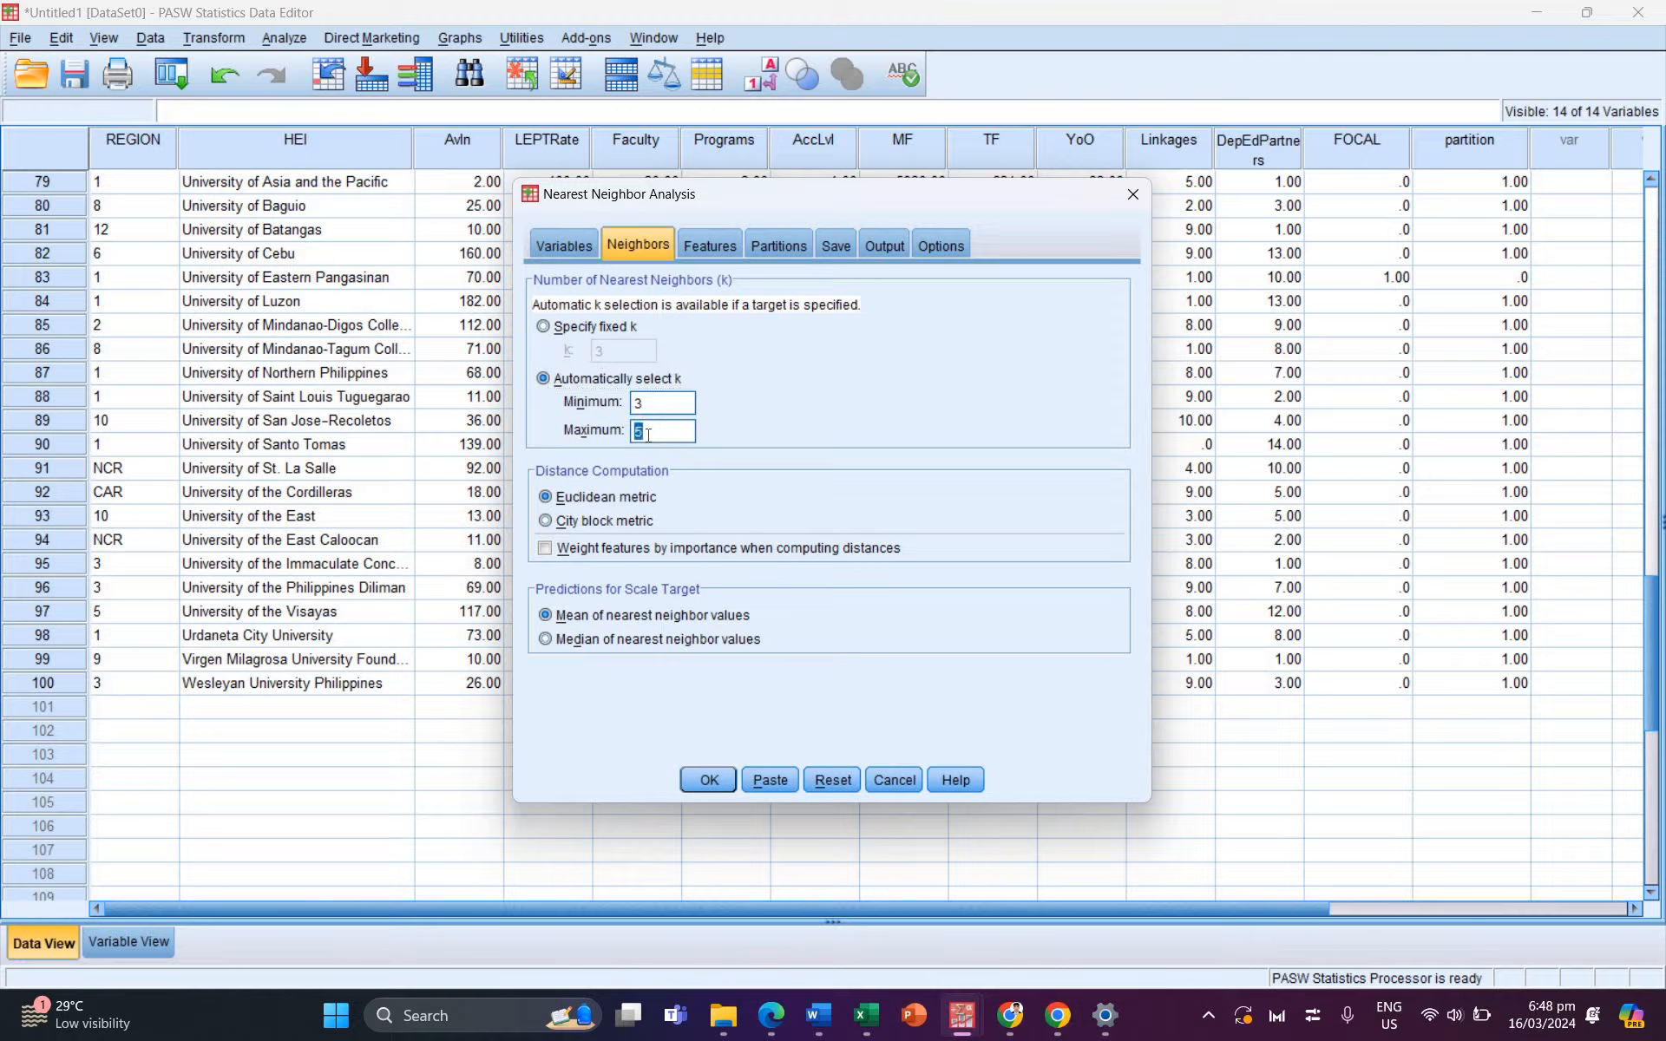
{"action": "type", "text": "9"}
Step: Enable feature selection and set it to stop once 5 features have been selected
{"action": "left_click", "coordinate": [698, 252]}
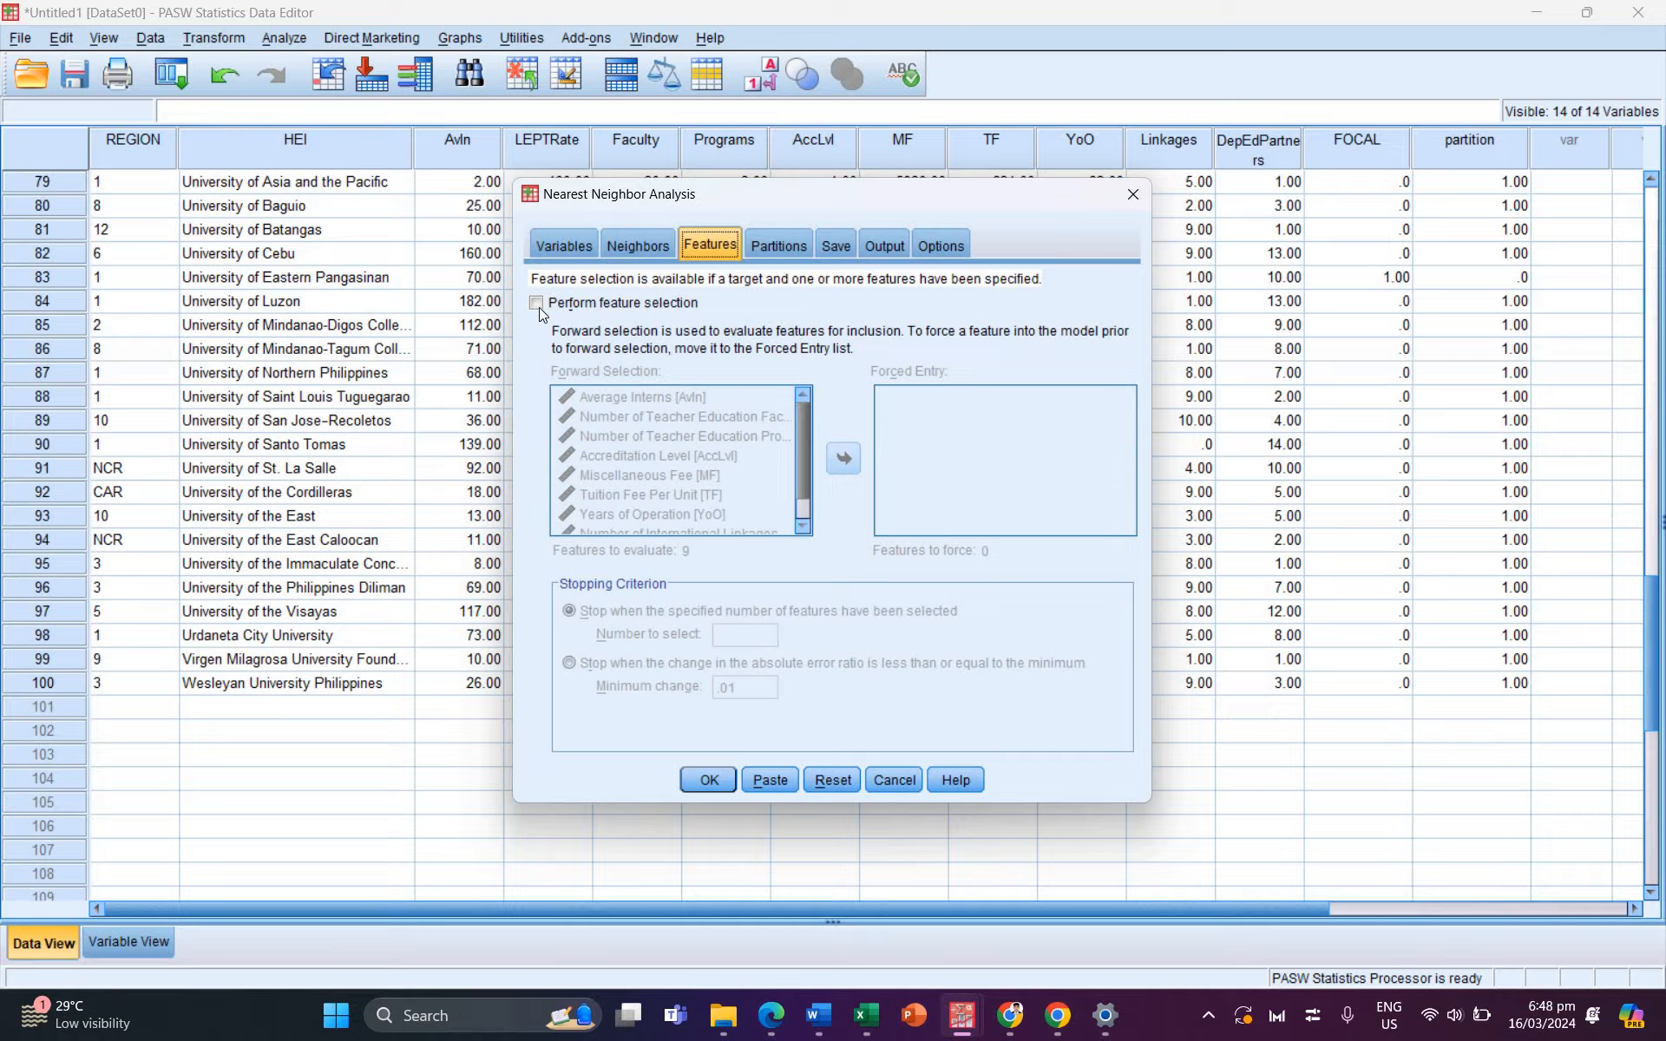
{"action": "left_click", "coordinate": [537, 304]}
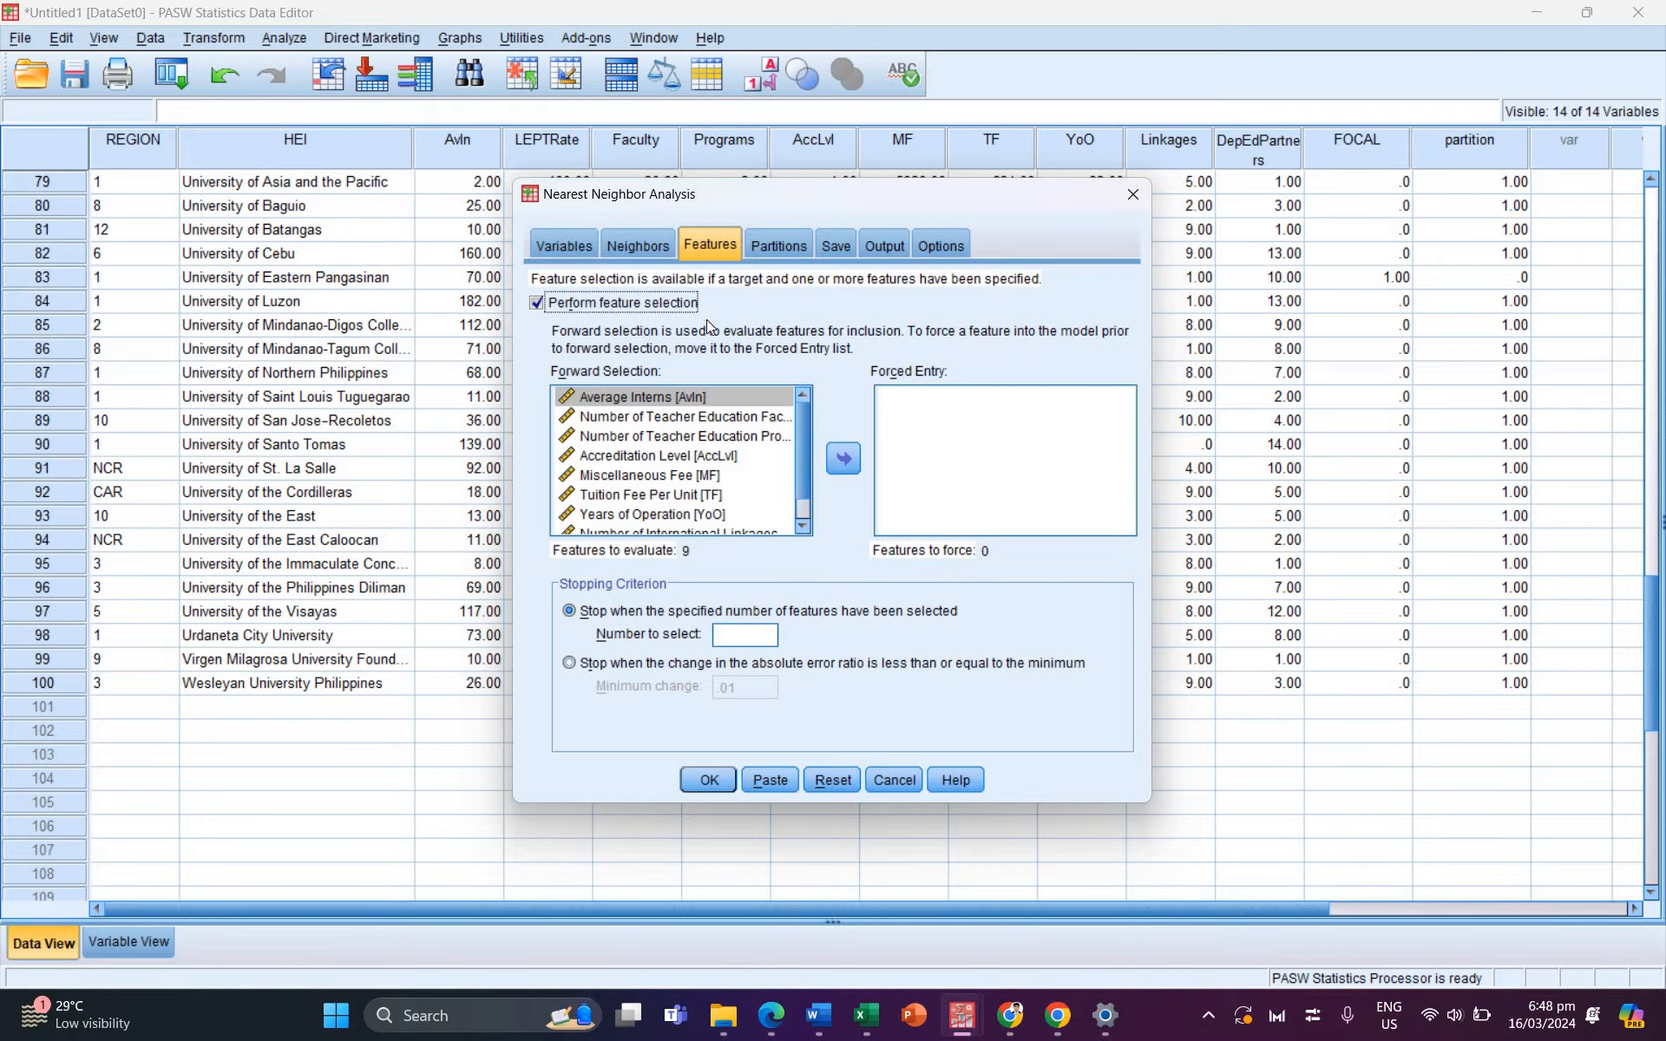
{"action": "left_click", "coordinate": [753, 637]}
{"action": "type", "text": "5"}
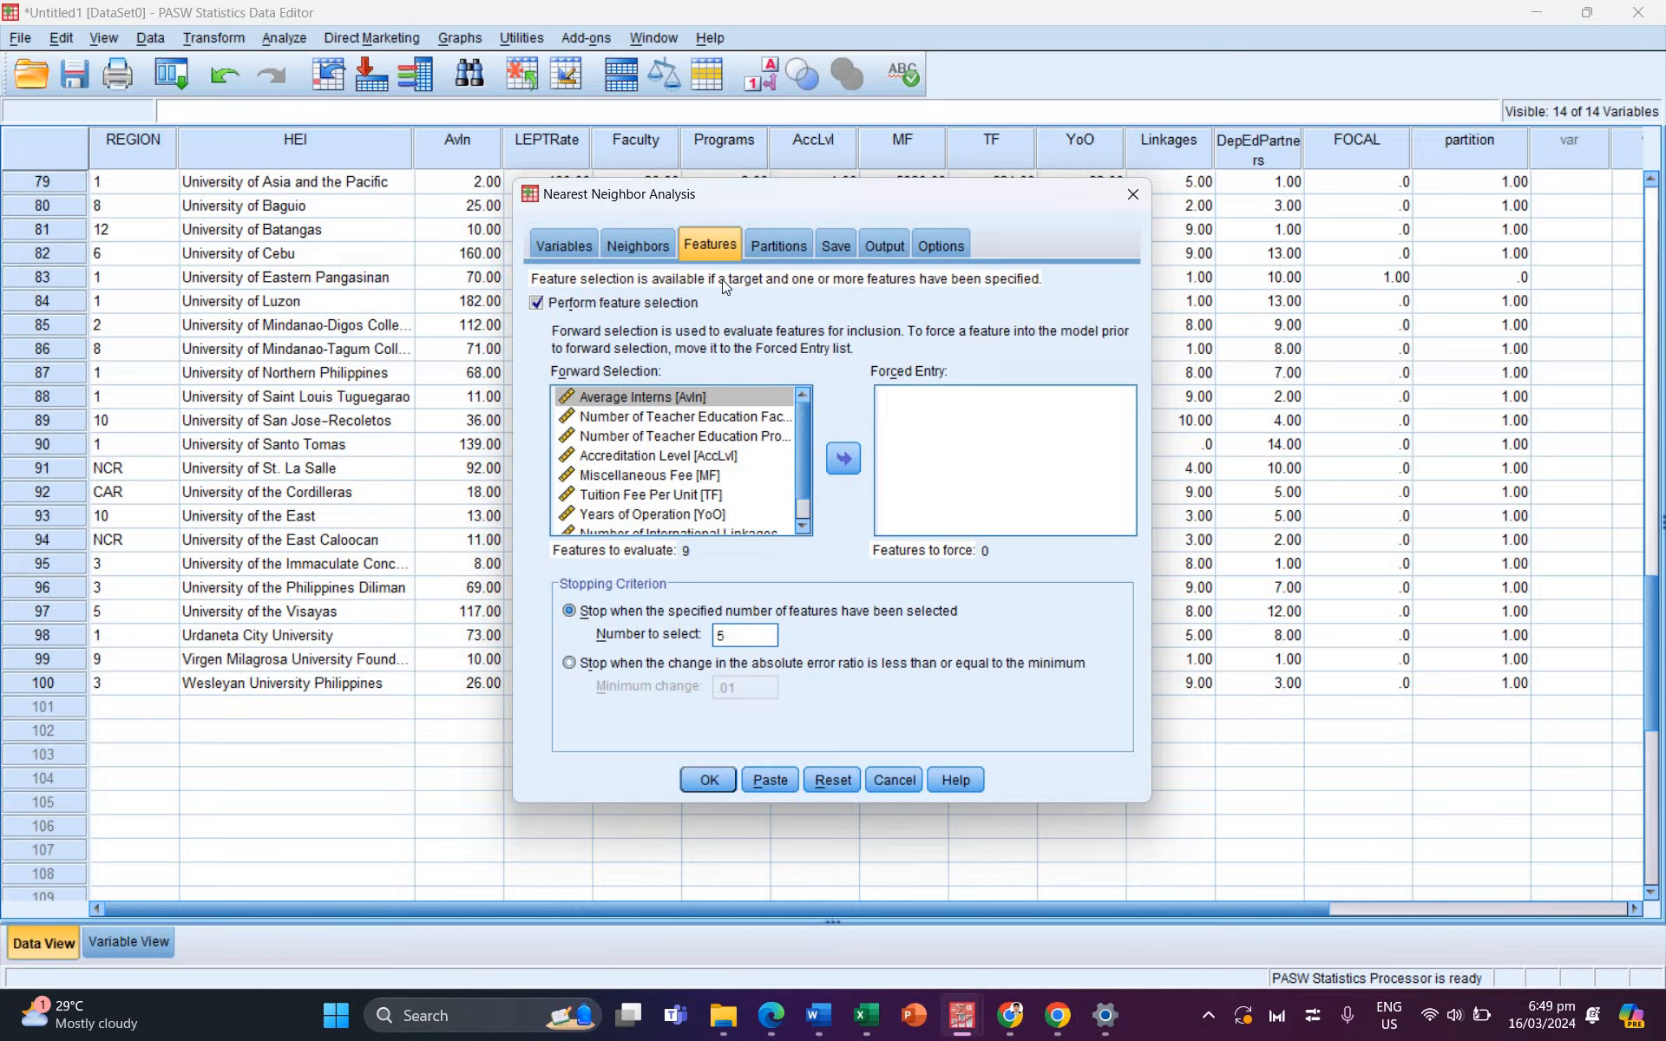
Step: Assign cases to the training and holdout partitions by variable, using partition as the partition variable
{"action": "left_click", "coordinate": [766, 247]}
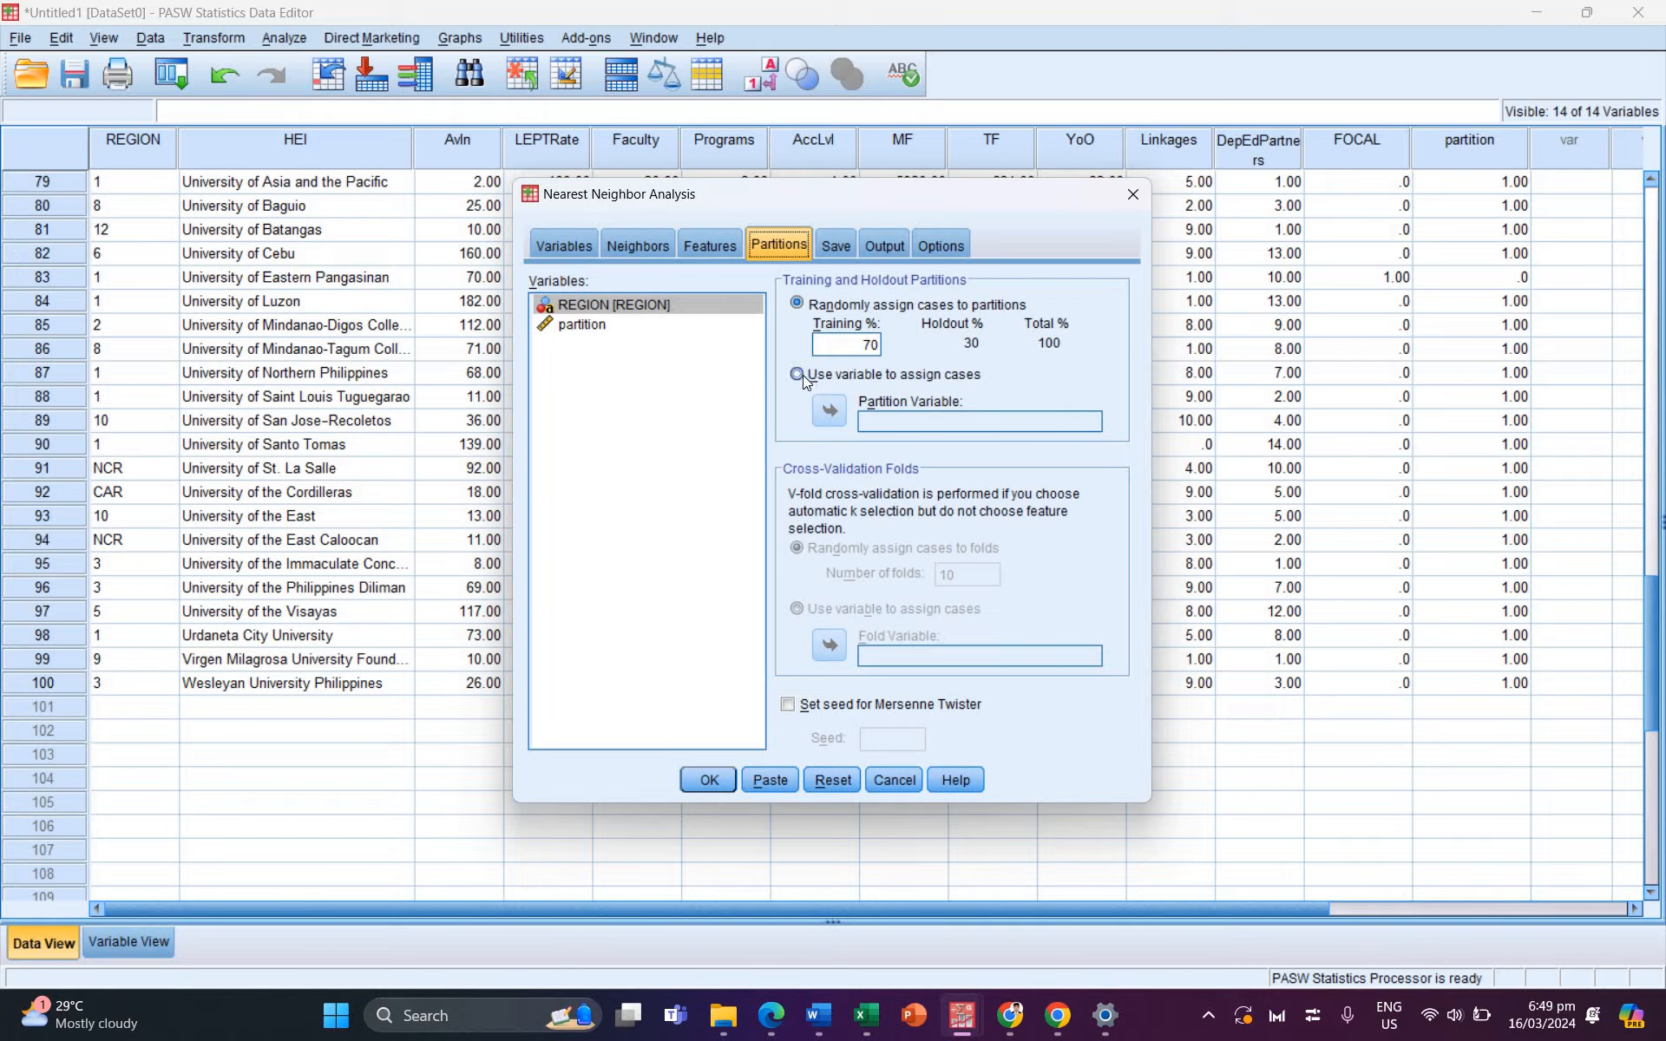
{"action": "left_click", "coordinate": [839, 380]}
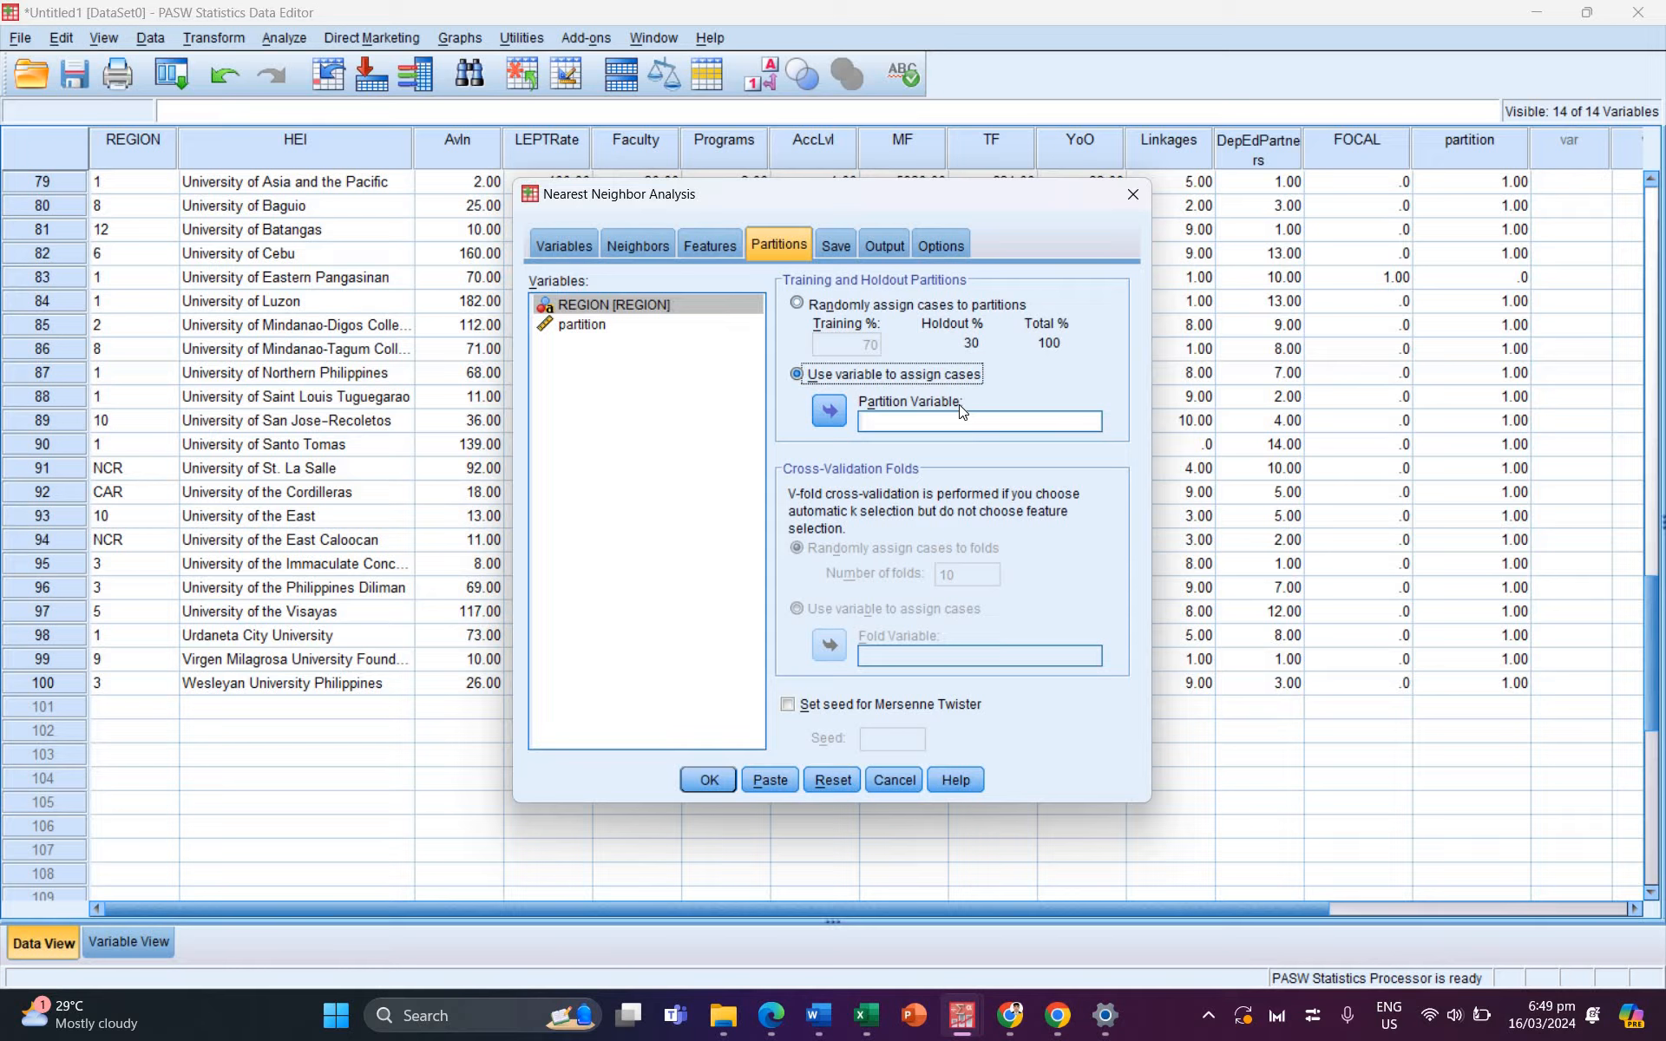
{"action": "left_click", "coordinate": [580, 326]}
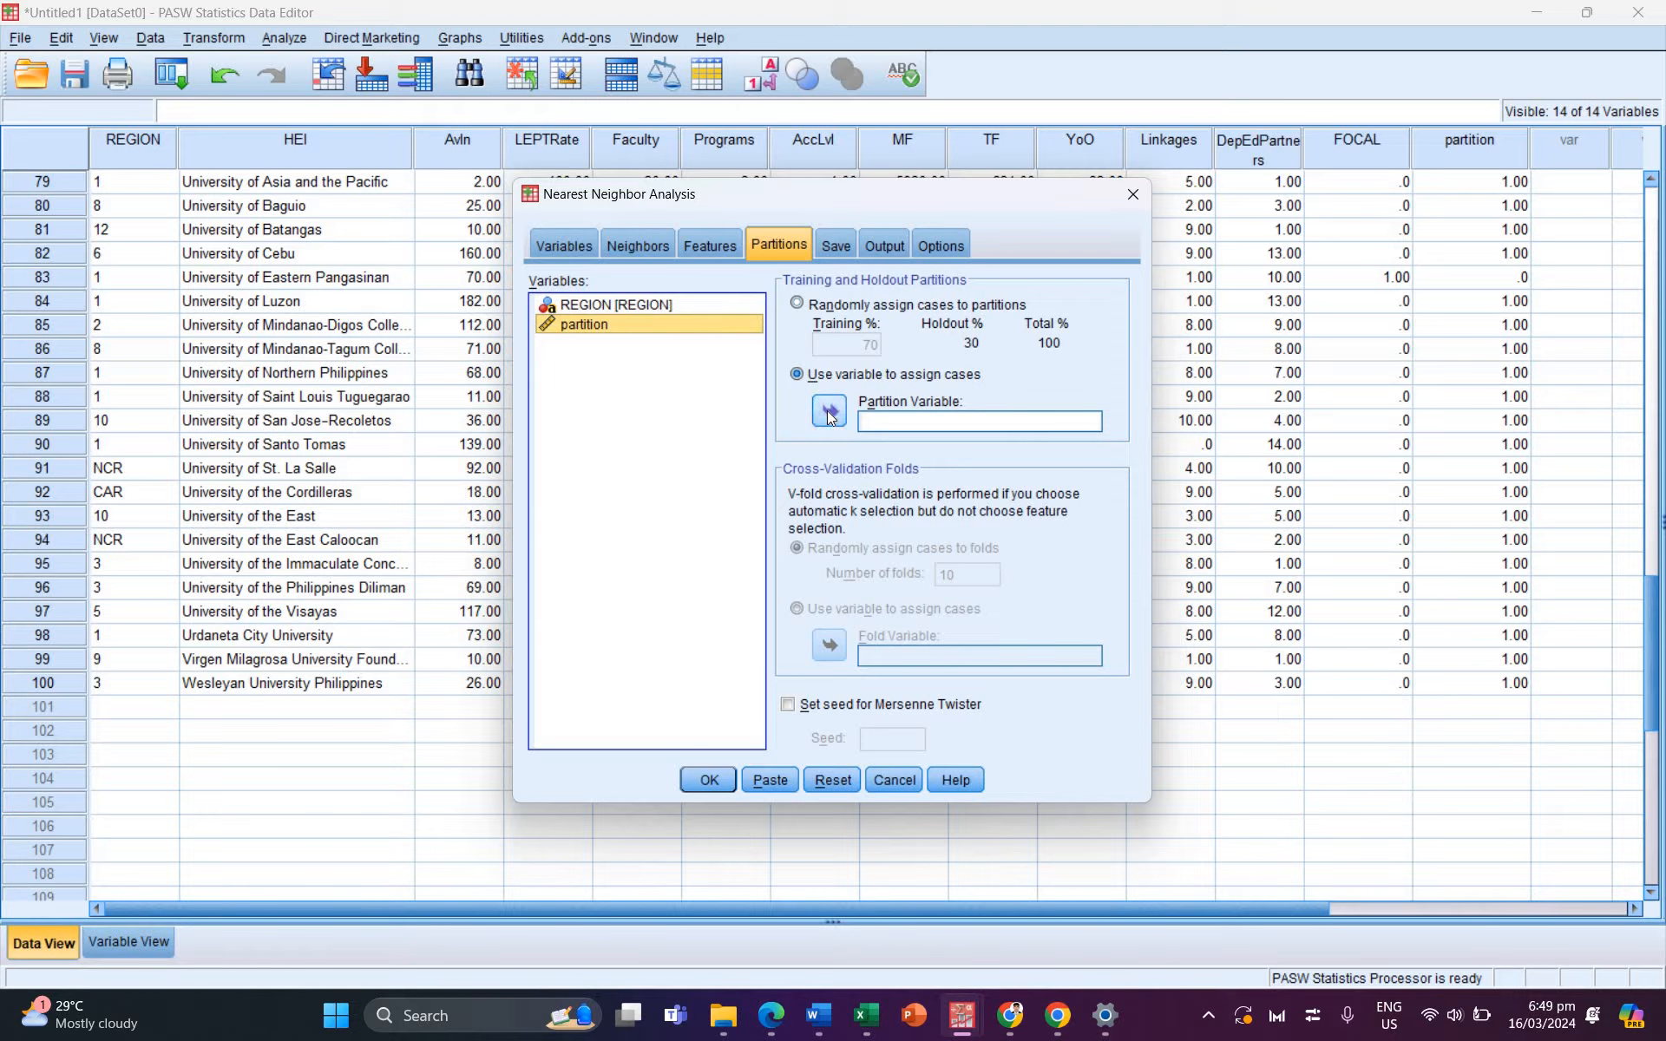
{"action": "left_click", "coordinate": [829, 413]}
Step: Choose to save the predicted value or category and recheck the neighbor and feature selection settings
{"action": "left_click", "coordinate": [838, 247]}
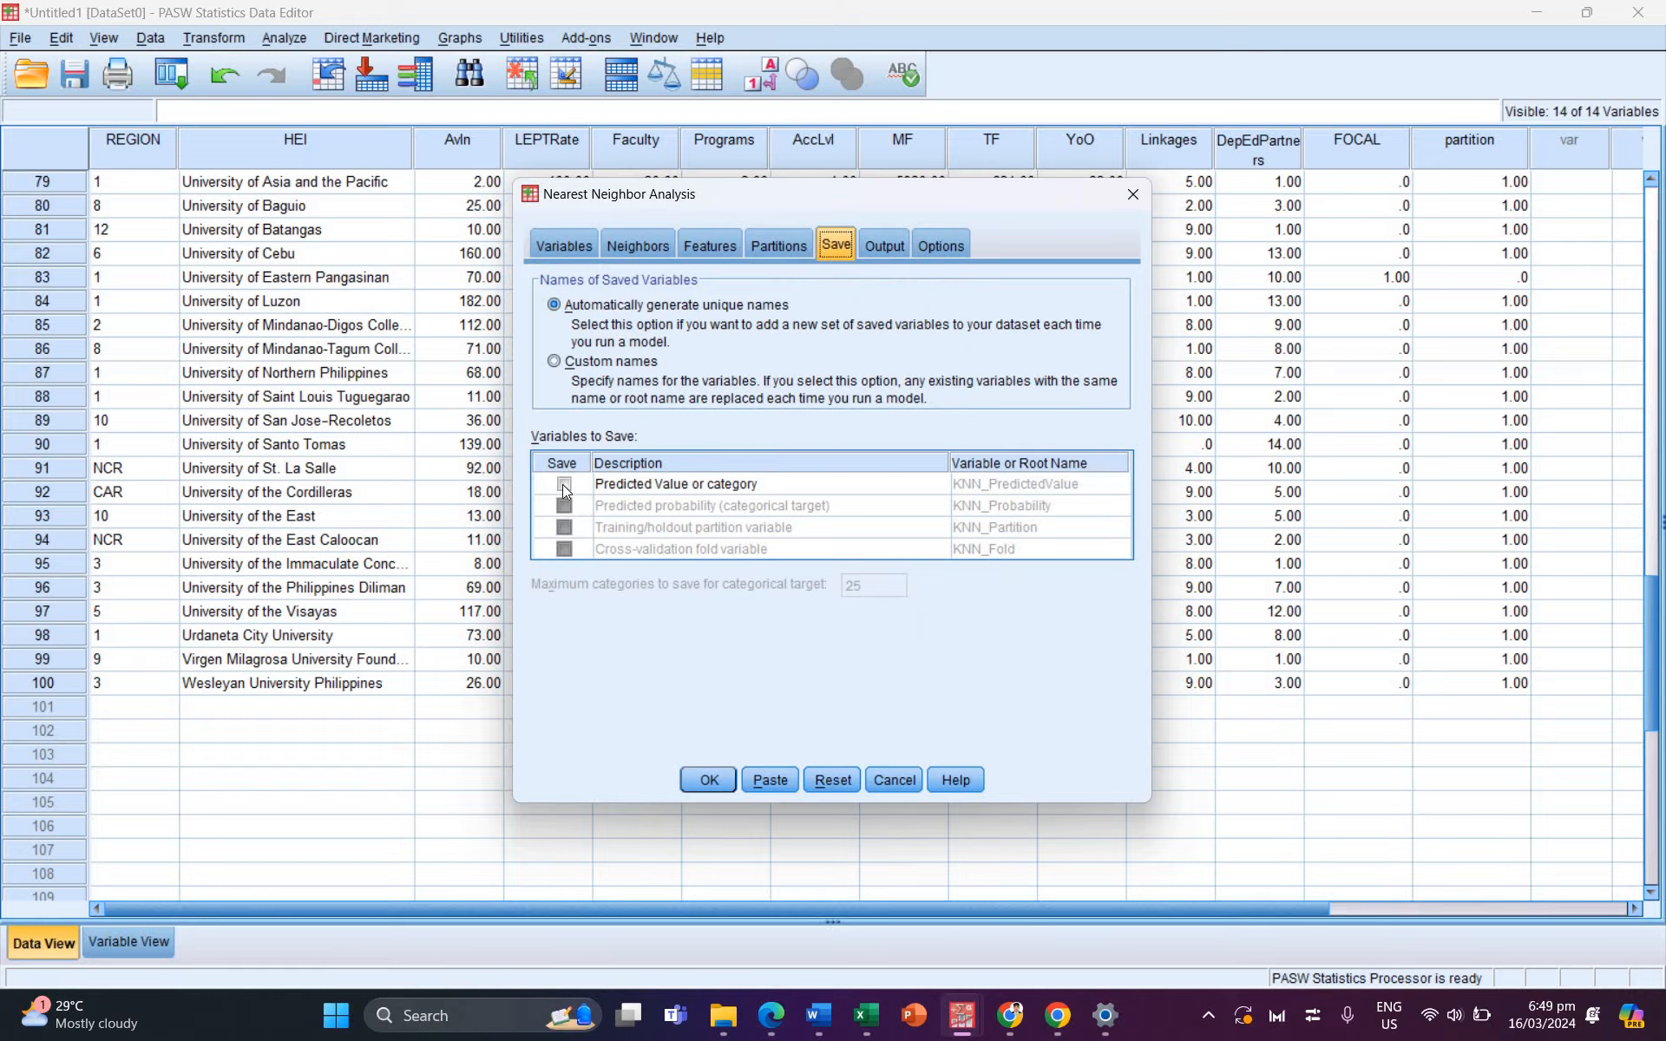
{"action": "left_click", "coordinate": [561, 486]}
{"action": "left_click", "coordinate": [638, 245]}
{"action": "left_click", "coordinate": [710, 245]}
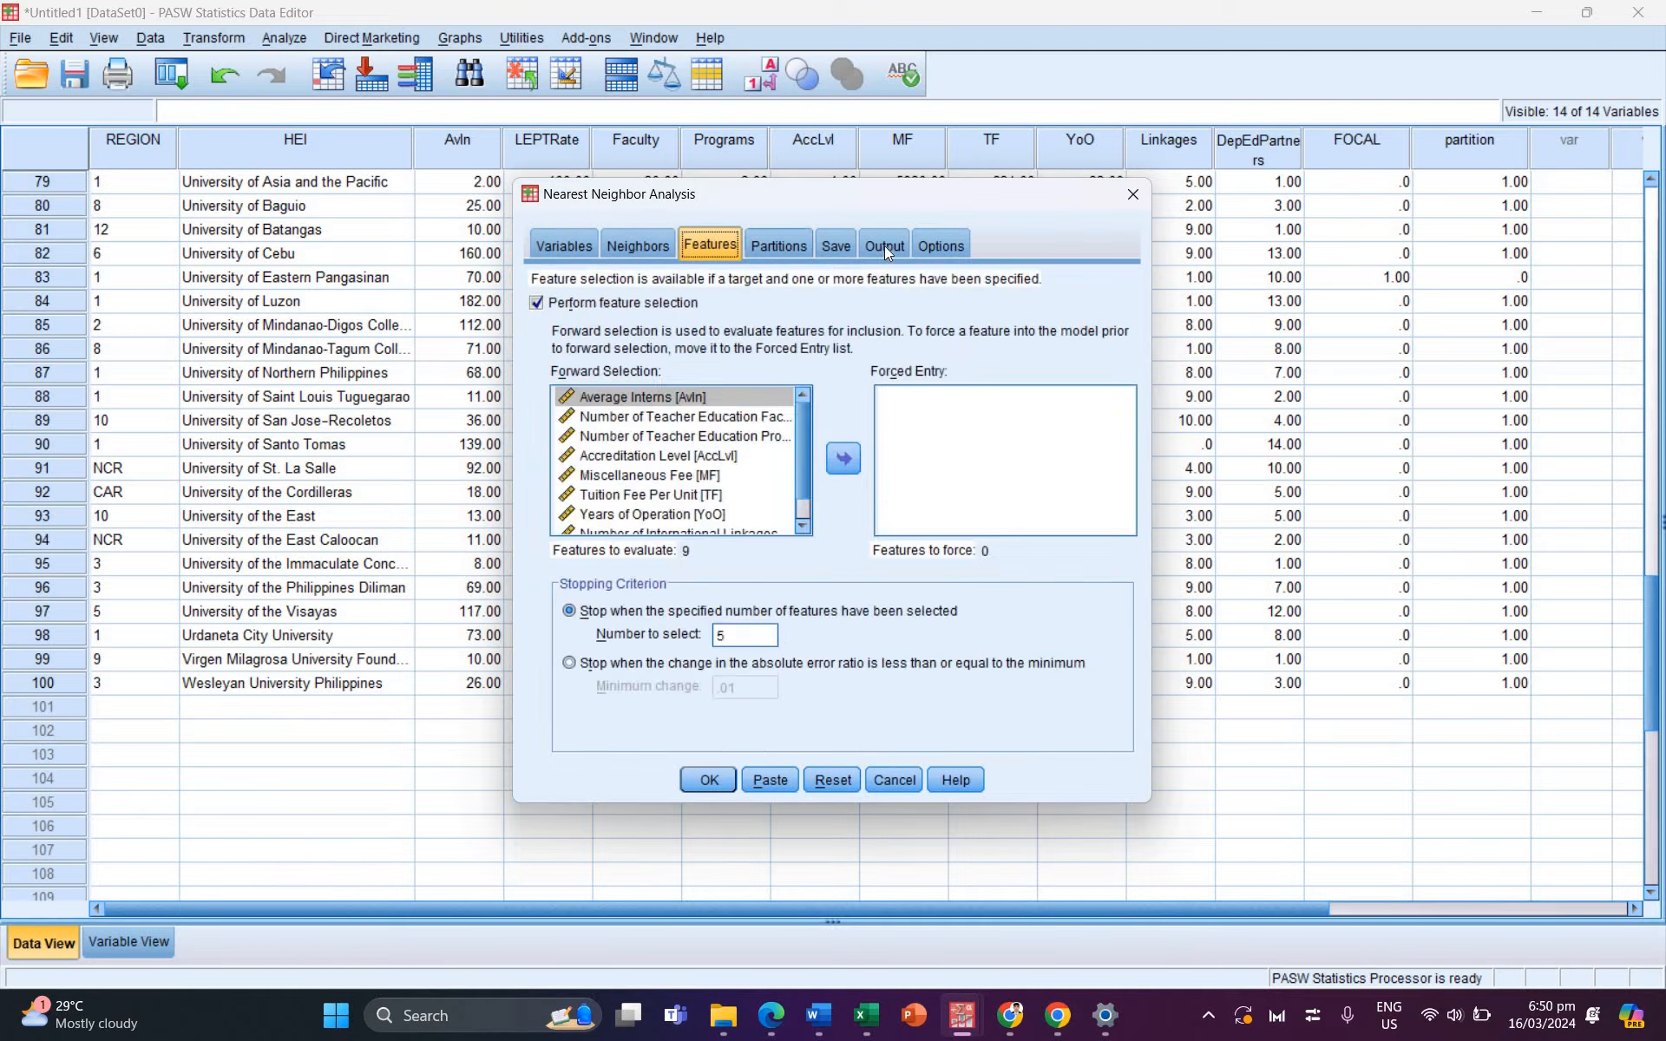
{"action": "left_click", "coordinate": [836, 245]}
Step: Check the output and user-missing value options and run the nearest neighbor analysis
{"action": "left_click", "coordinate": [885, 246]}
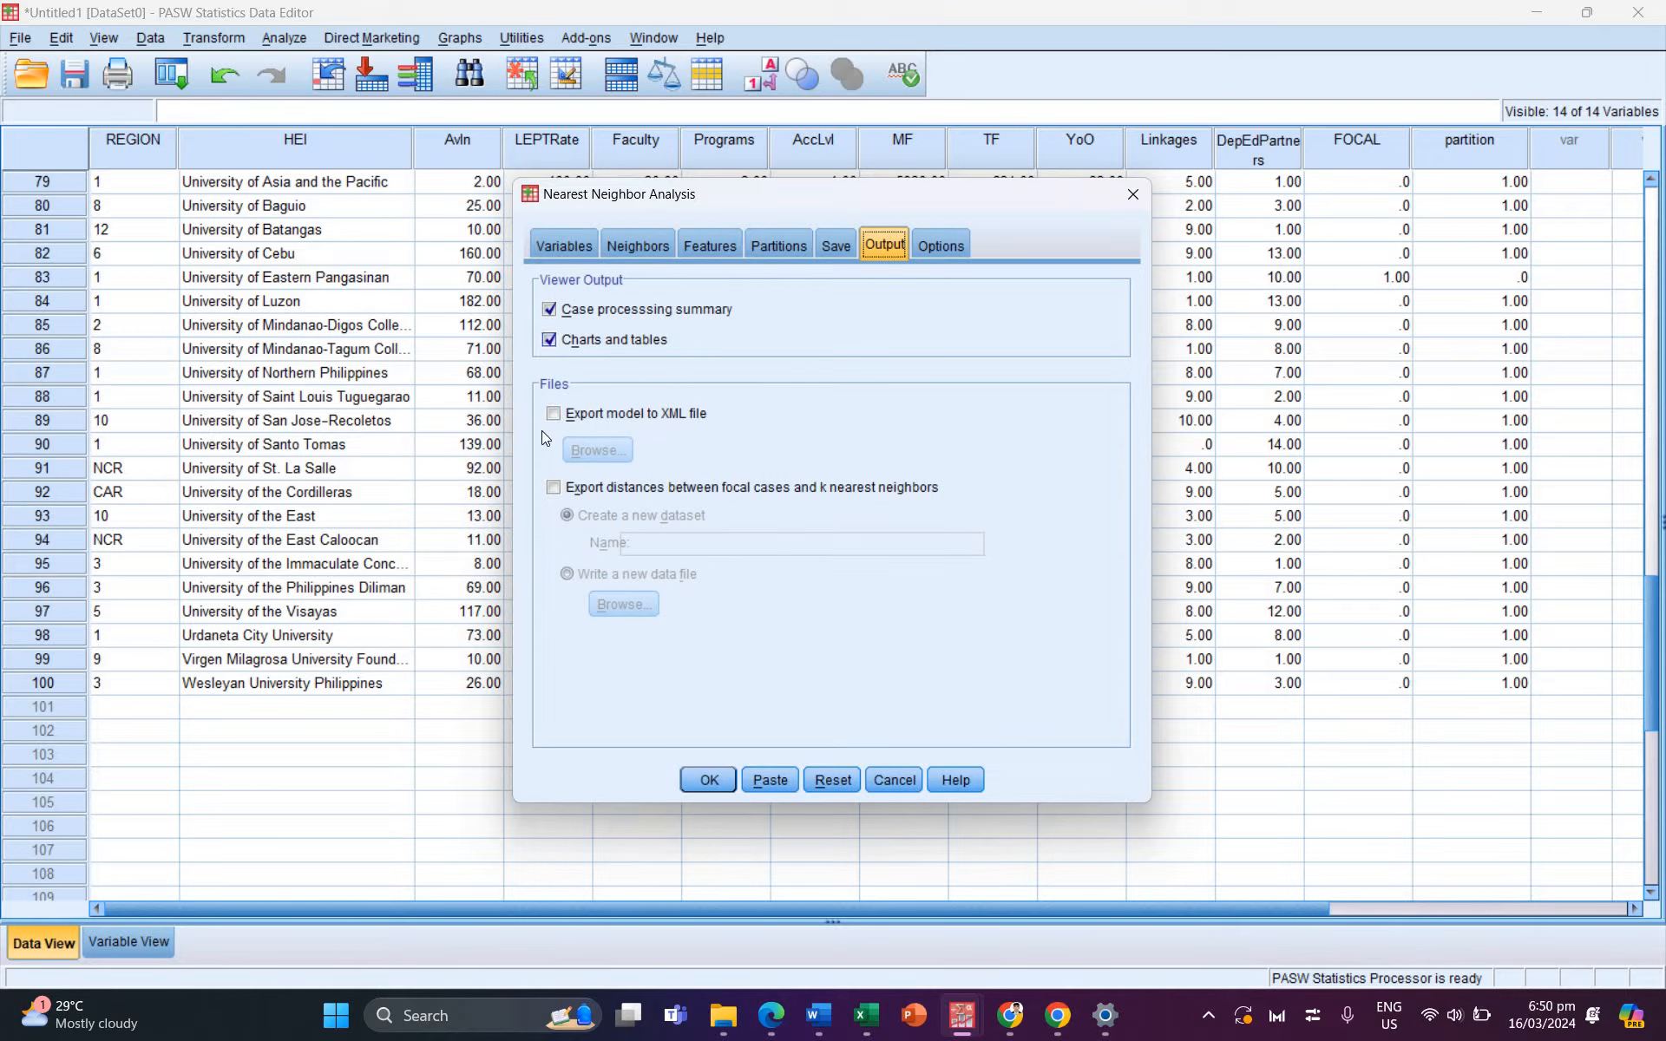
{"action": "left_click", "coordinate": [935, 246]}
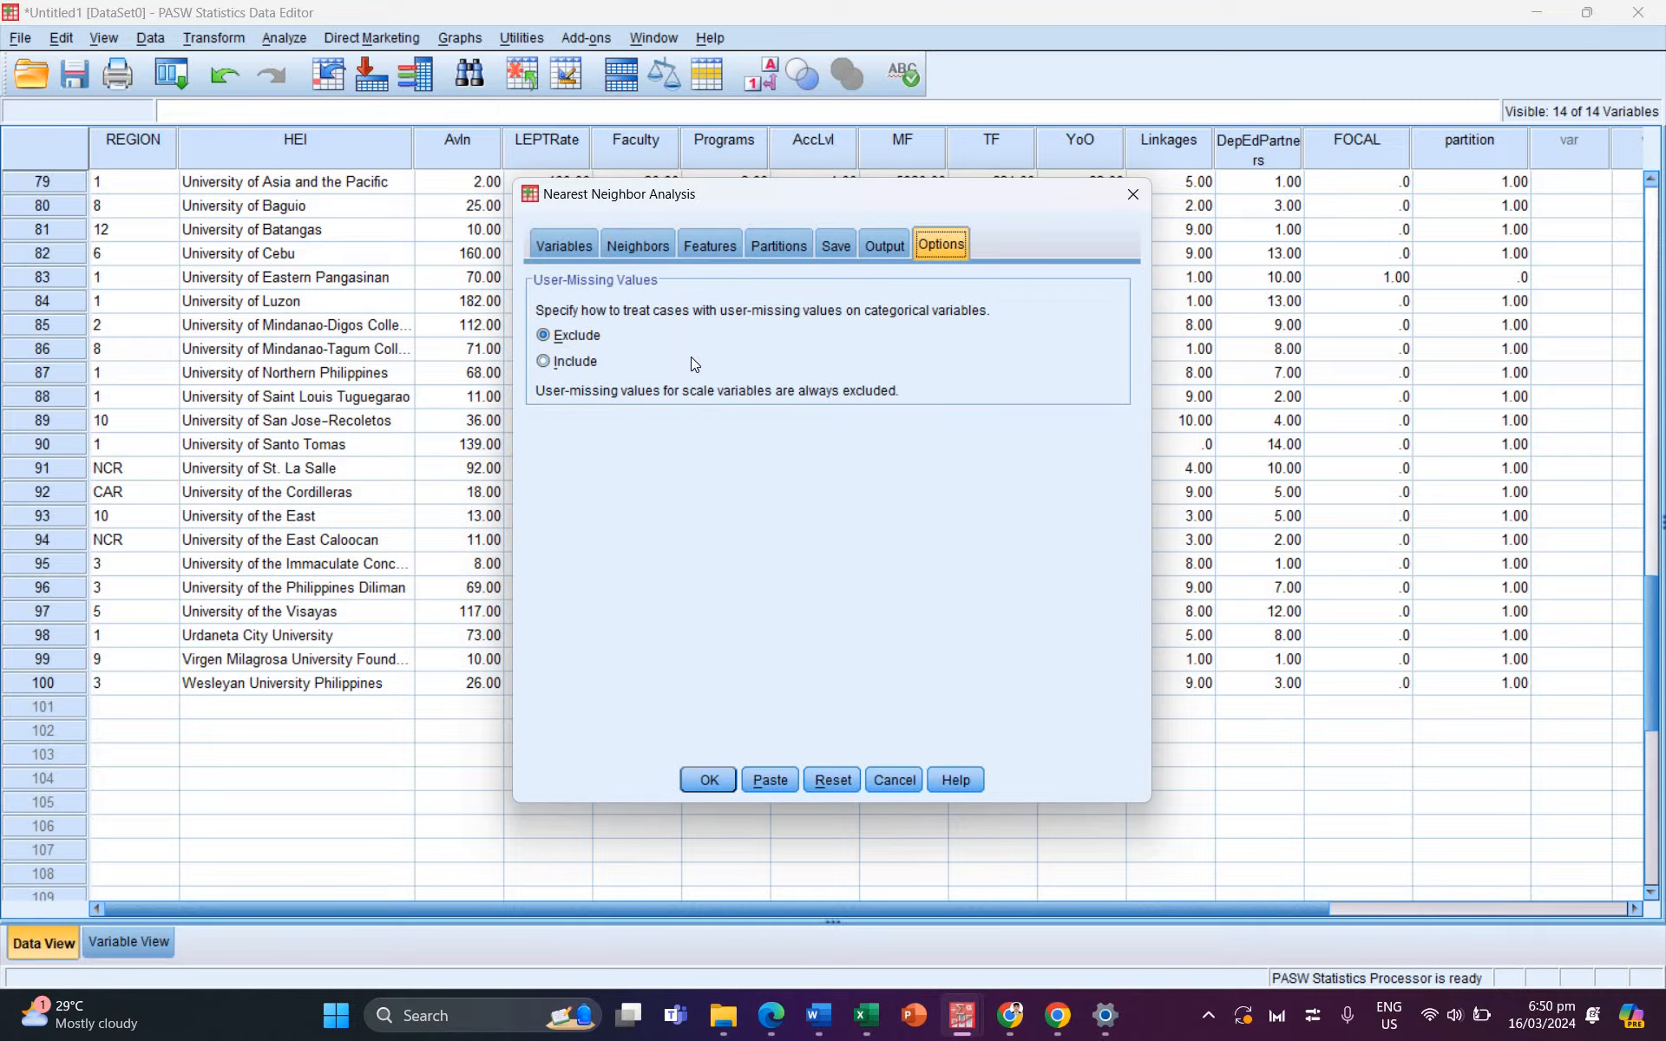
{"action": "left_click", "coordinate": [564, 245]}
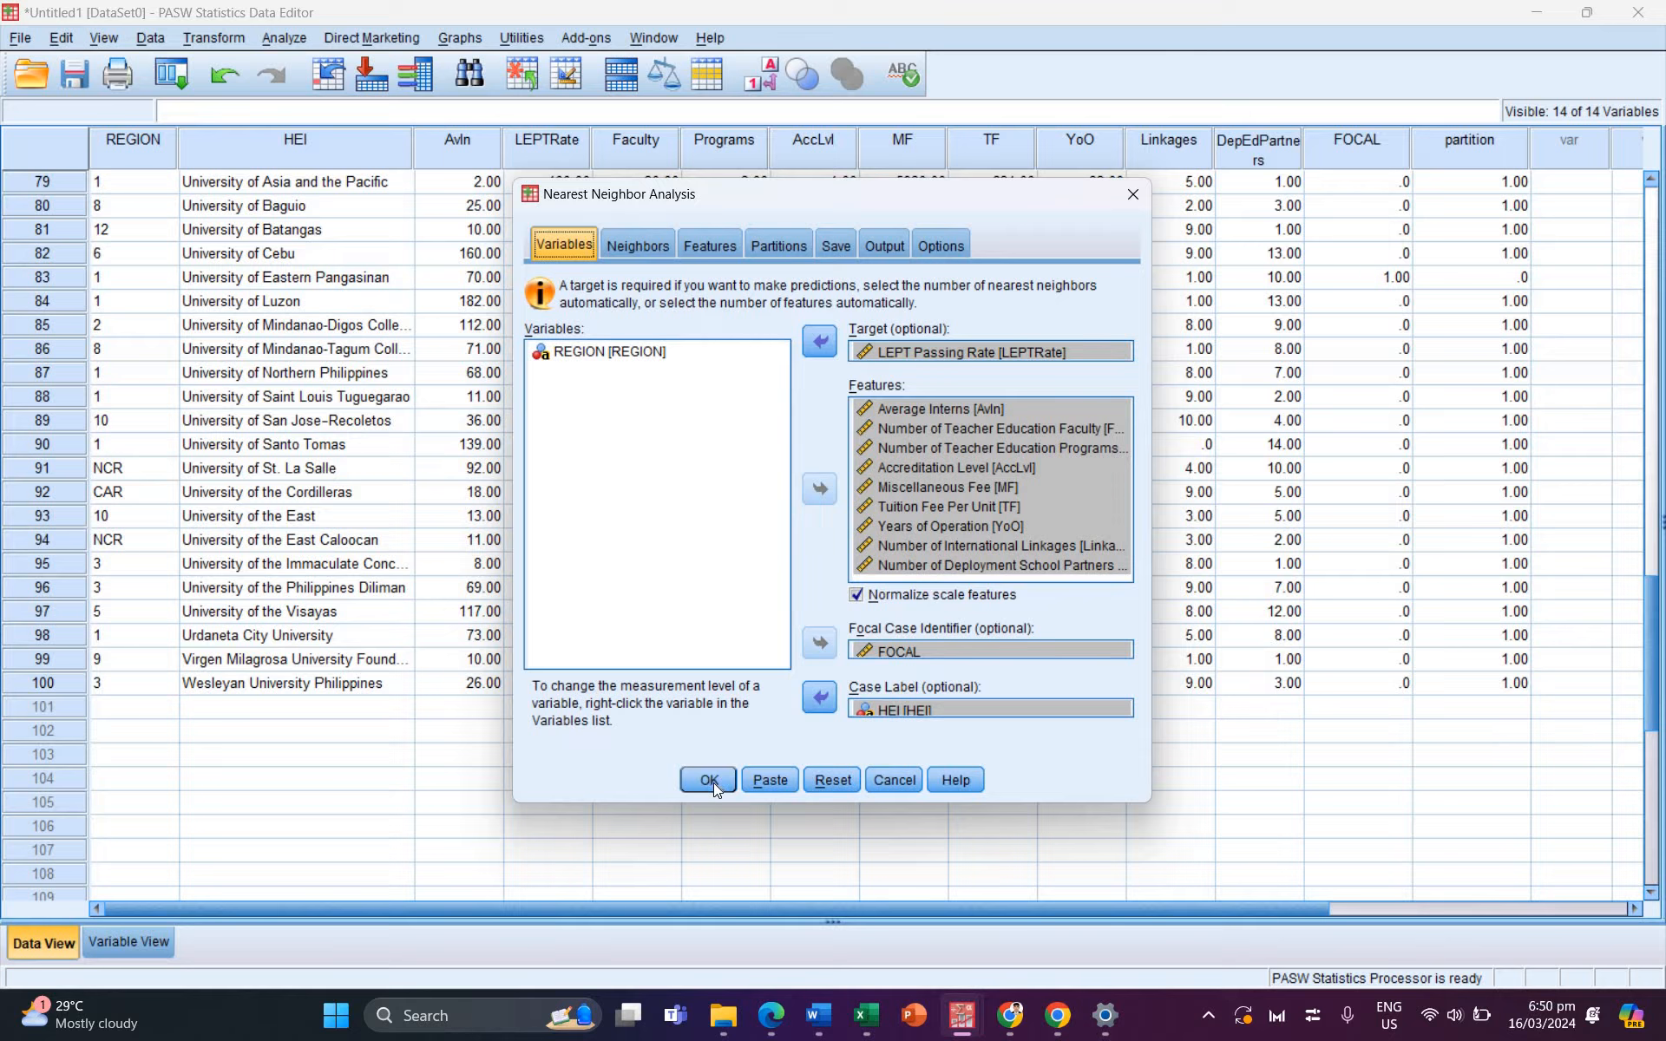
{"action": "key", "text": "Return"}
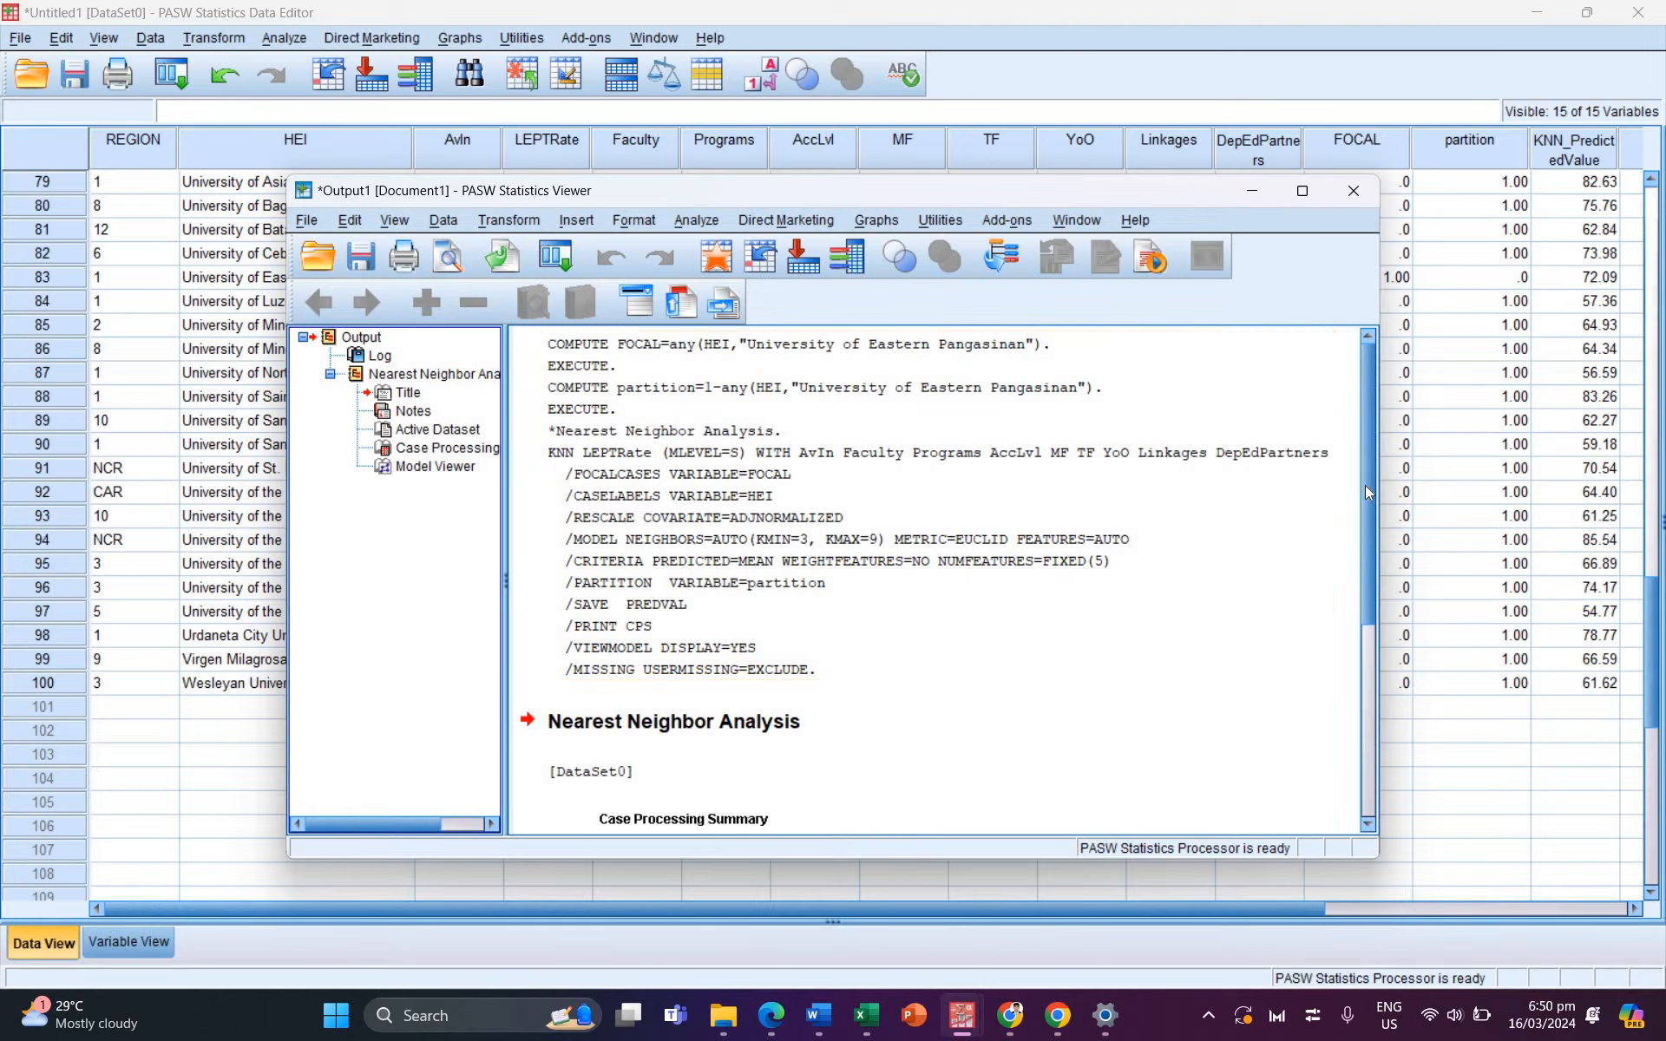
Step: Review the case processing summary in the output and open the Feature Space chart in the Model Viewer
{"action": "scroll", "coordinate": [1337, 414], "scroll_direction": "down", "scroll_amount": 3}
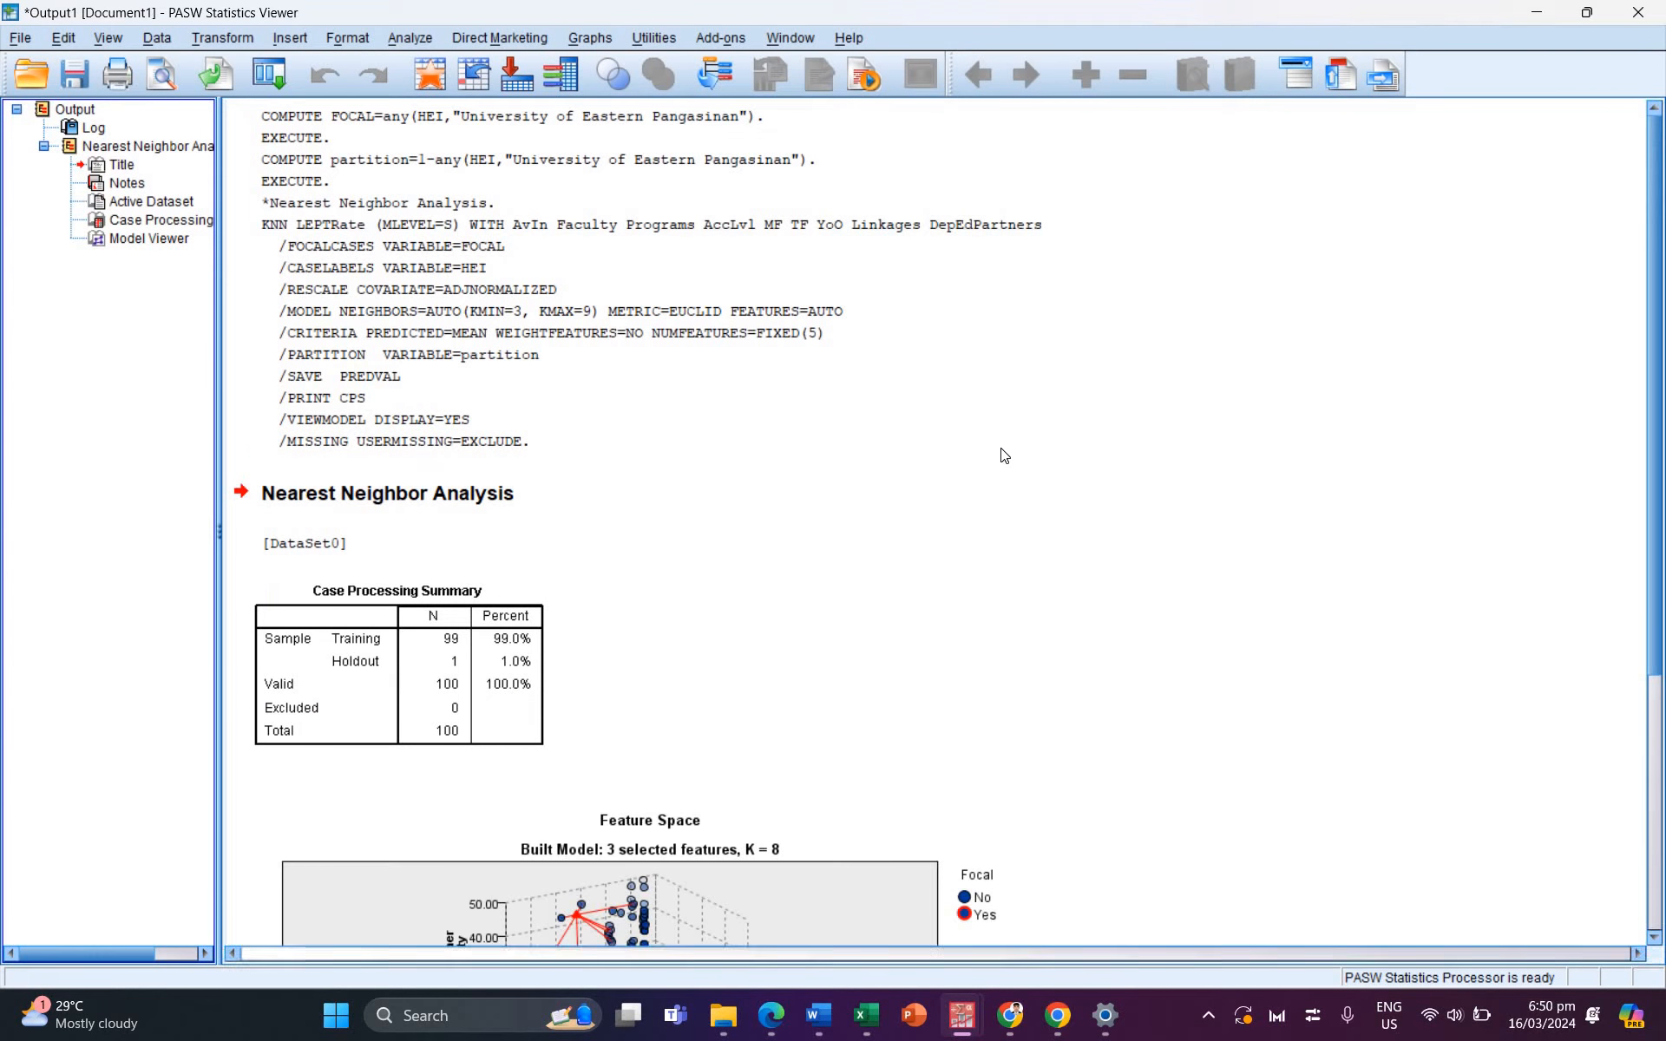
{"action": "scroll", "coordinate": [1059, 416], "scroll_direction": "down", "scroll_amount": 3}
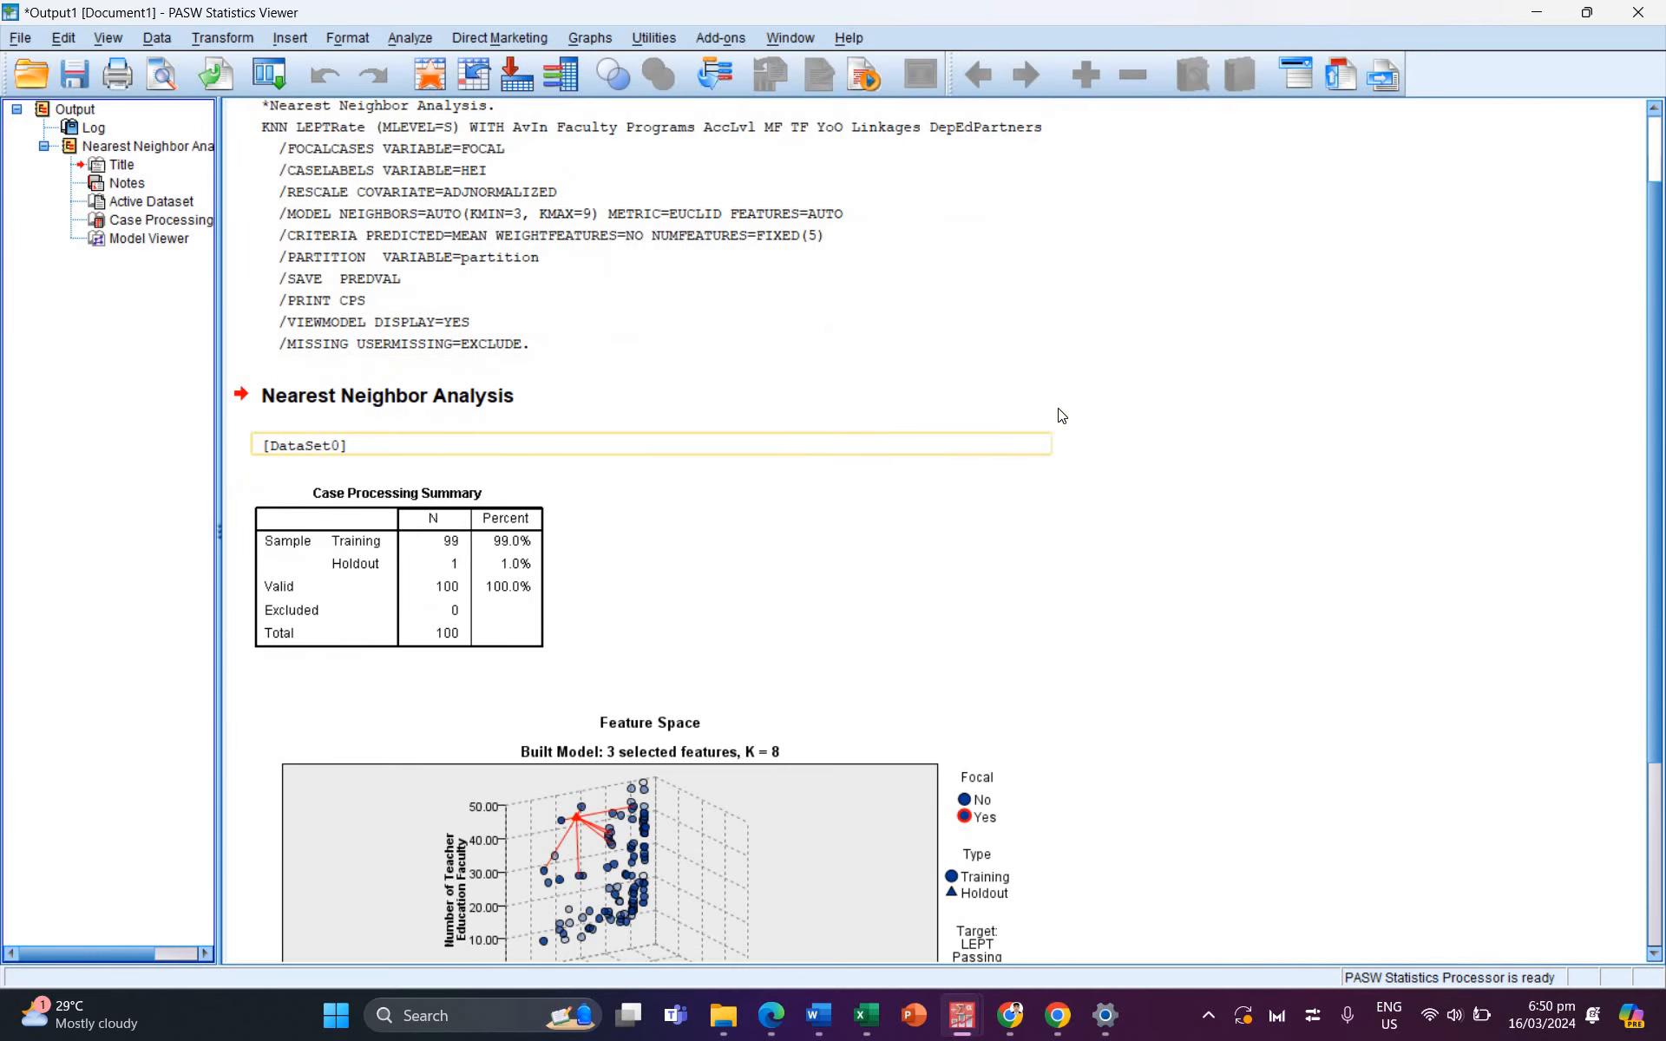
{"action": "scroll", "coordinate": [1063, 412], "scroll_direction": "down", "scroll_amount": 3}
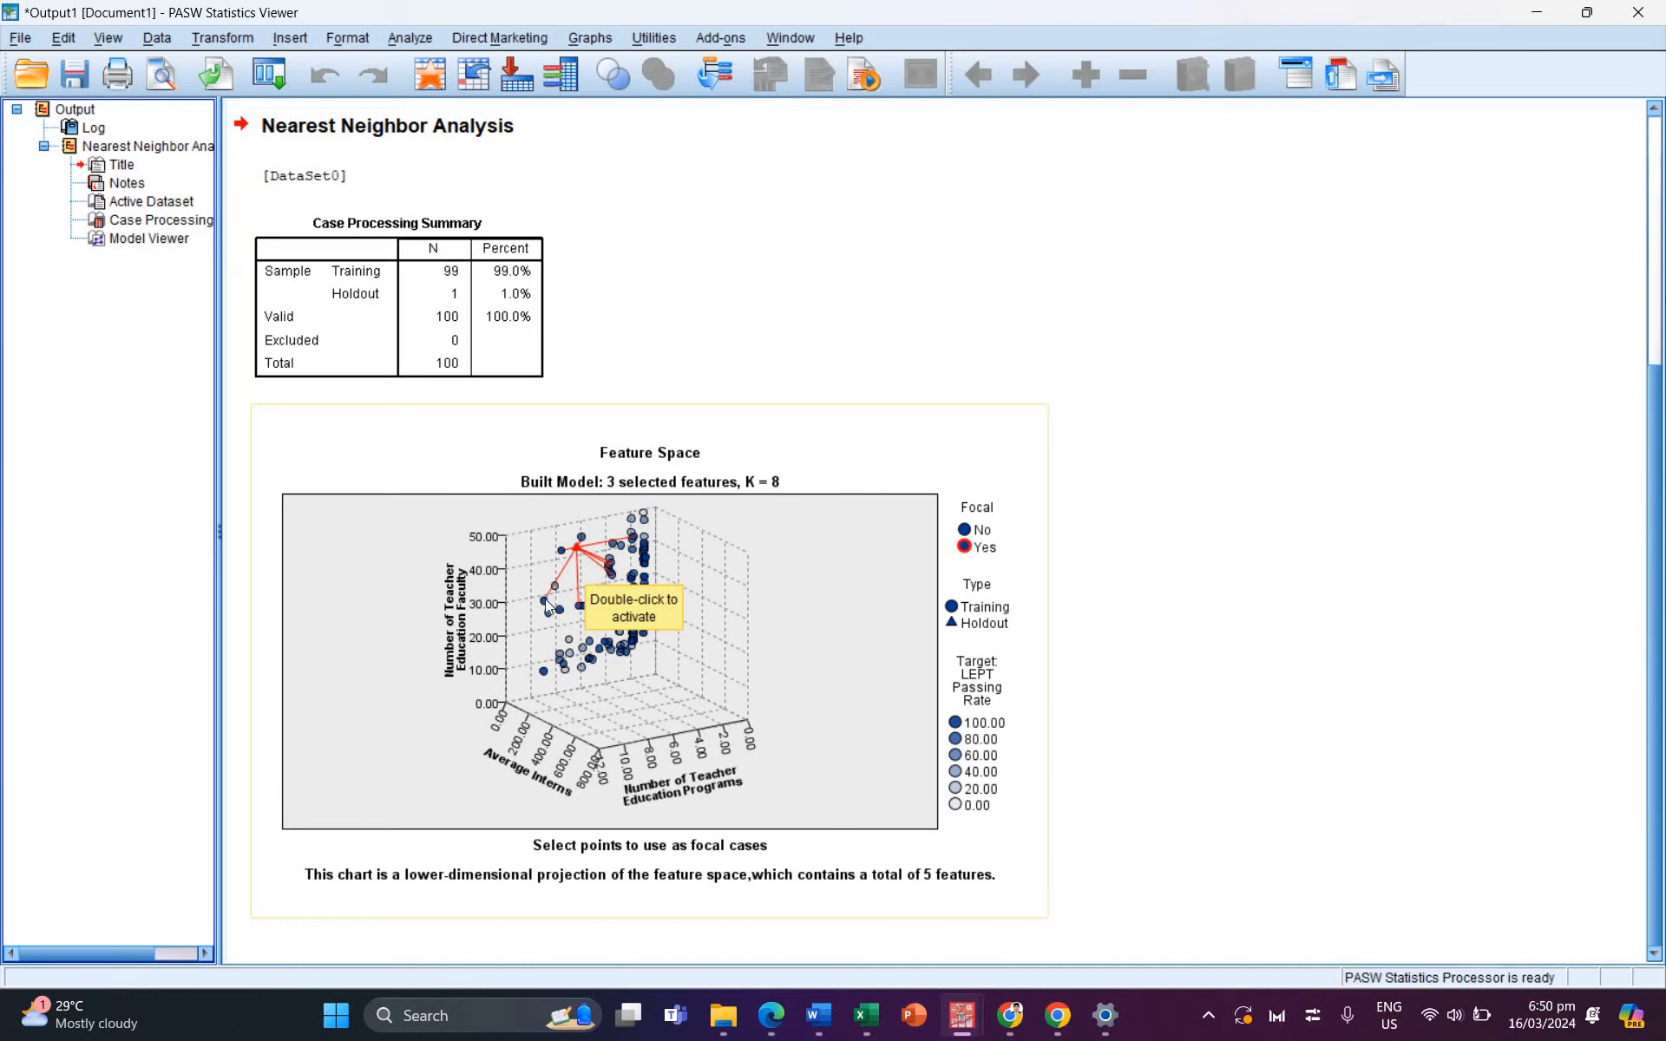
{"action": "double_click", "coordinate": [611, 670]}
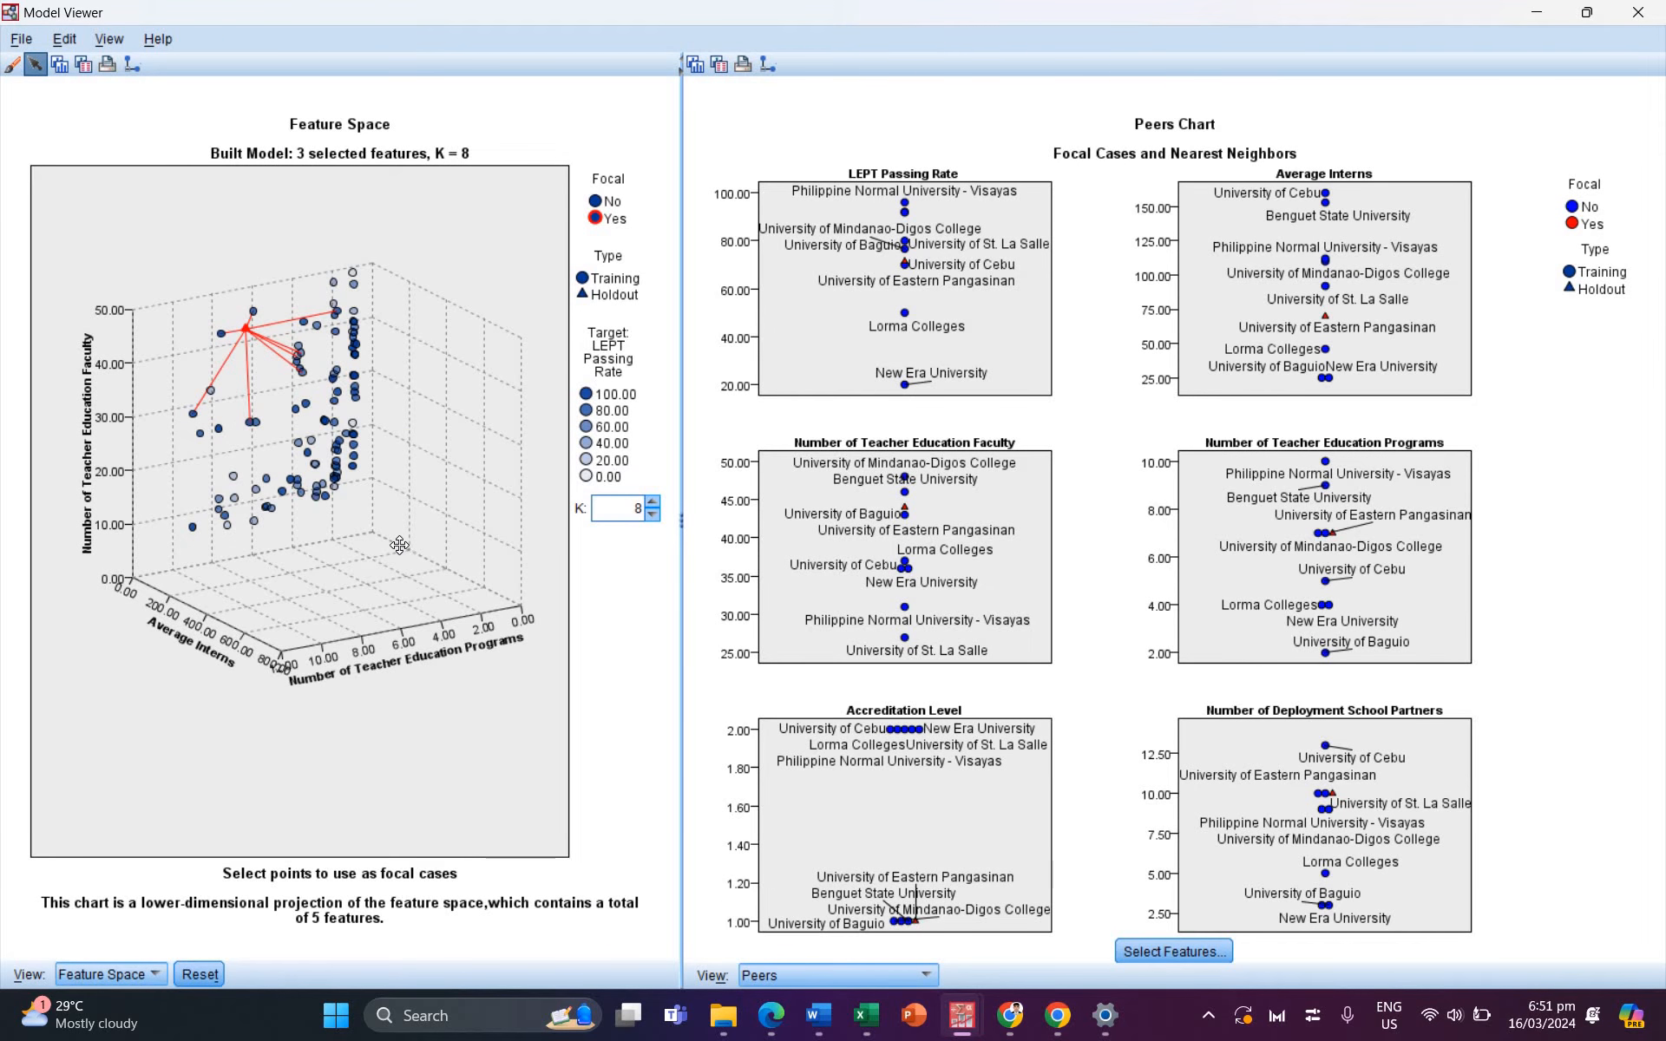
Step: Rotate the Feature Space chart and compare the focal case's neighbors at K = 3 and K = 8
{"action": "left_click_drag", "start_coordinate": [430, 542], "coordinate": [389, 485]}
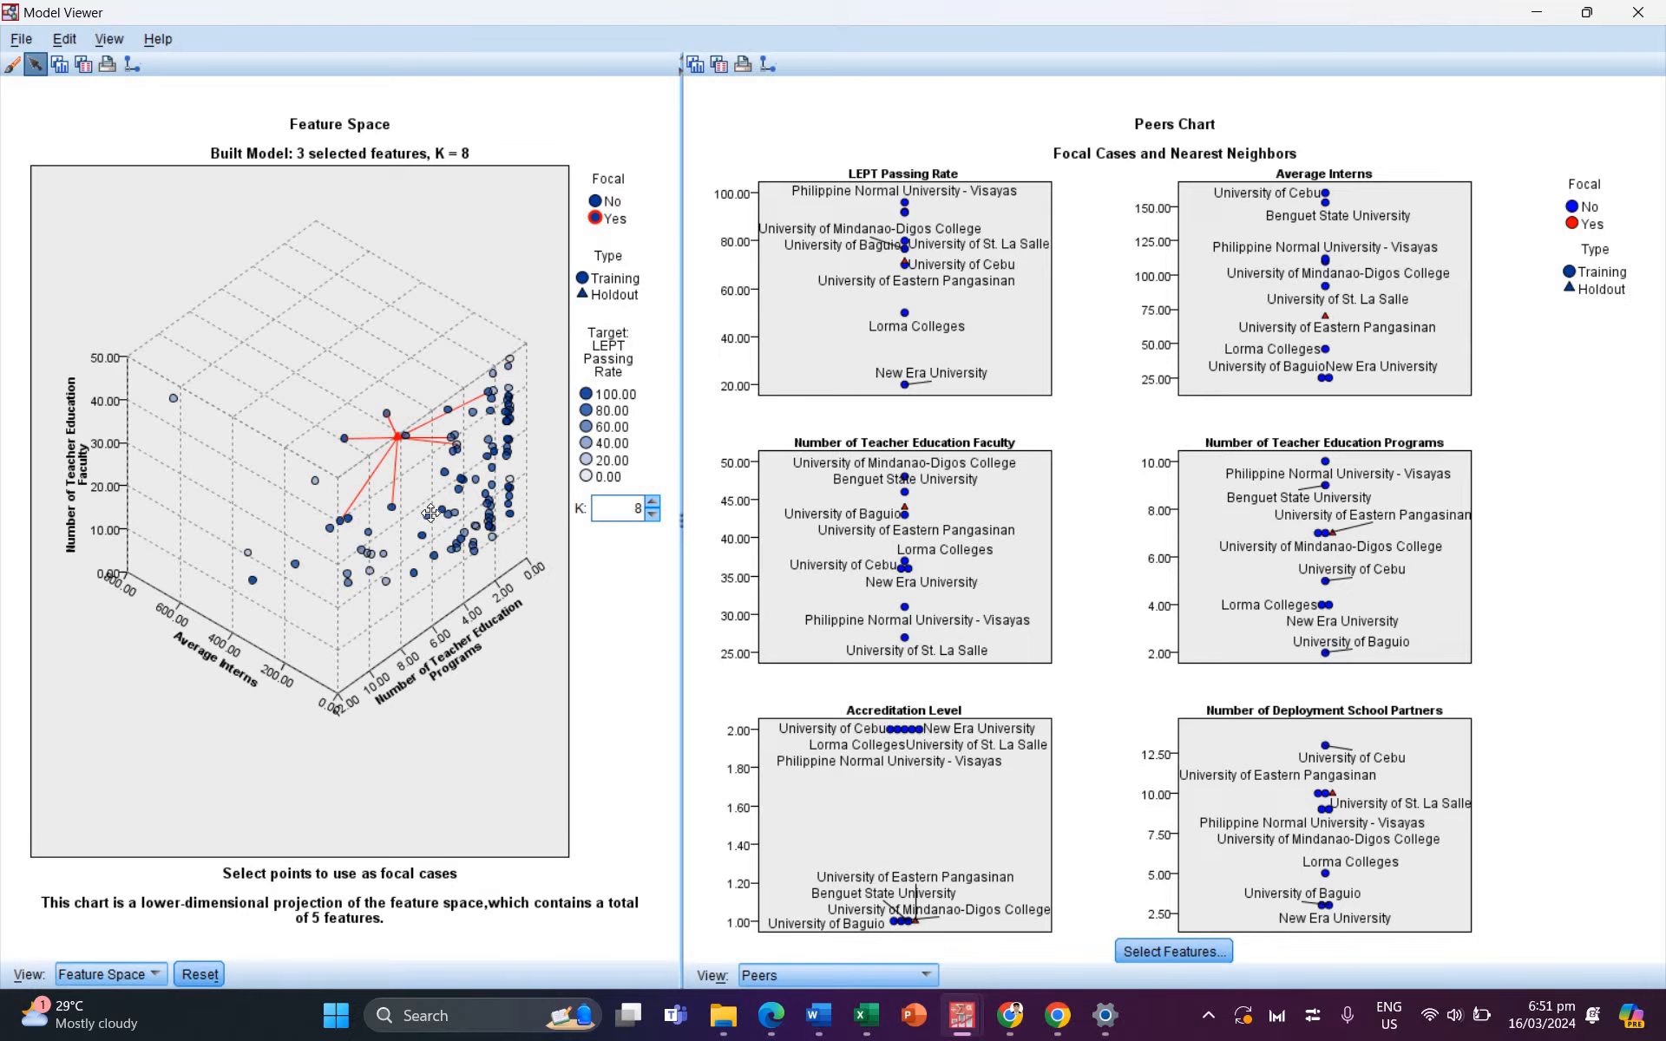
{"action": "left_click_drag", "start_coordinate": [400, 573], "coordinate": [451, 499]}
{"action": "left_click", "coordinate": [653, 516]}
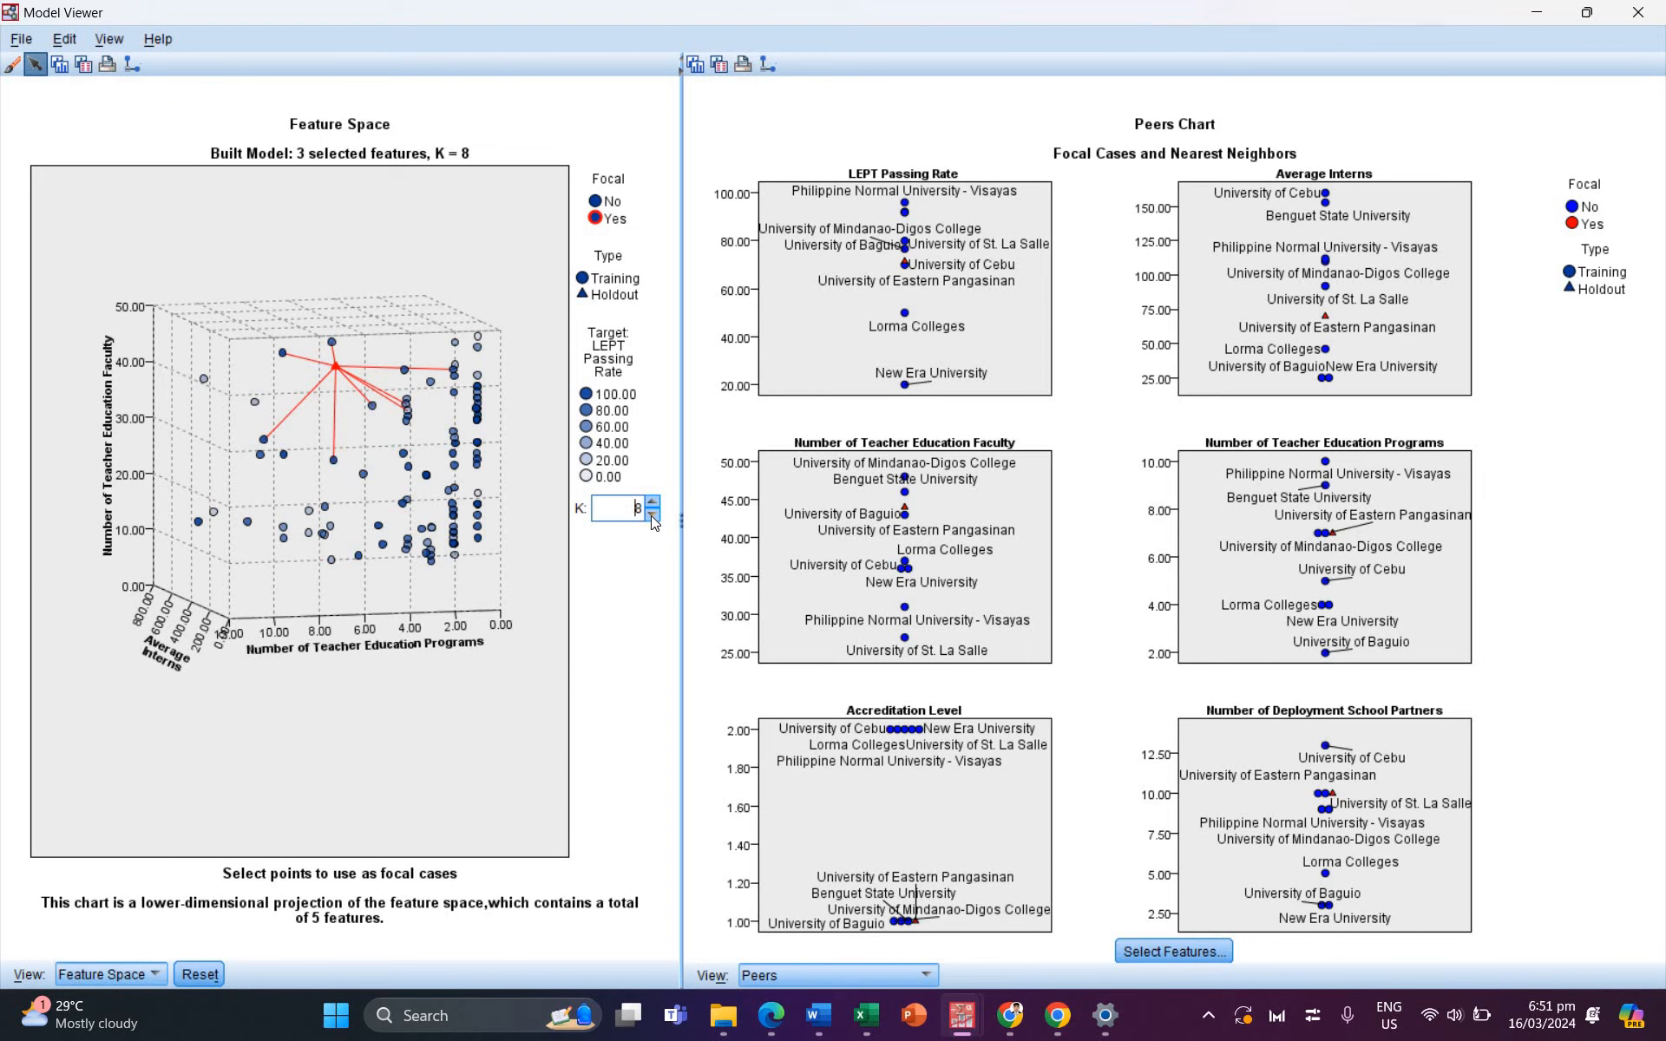
{"action": "left_click", "coordinate": [652, 516]}
{"action": "left_click", "coordinate": [653, 516]}
{"action": "left_click", "coordinate": [653, 516]}
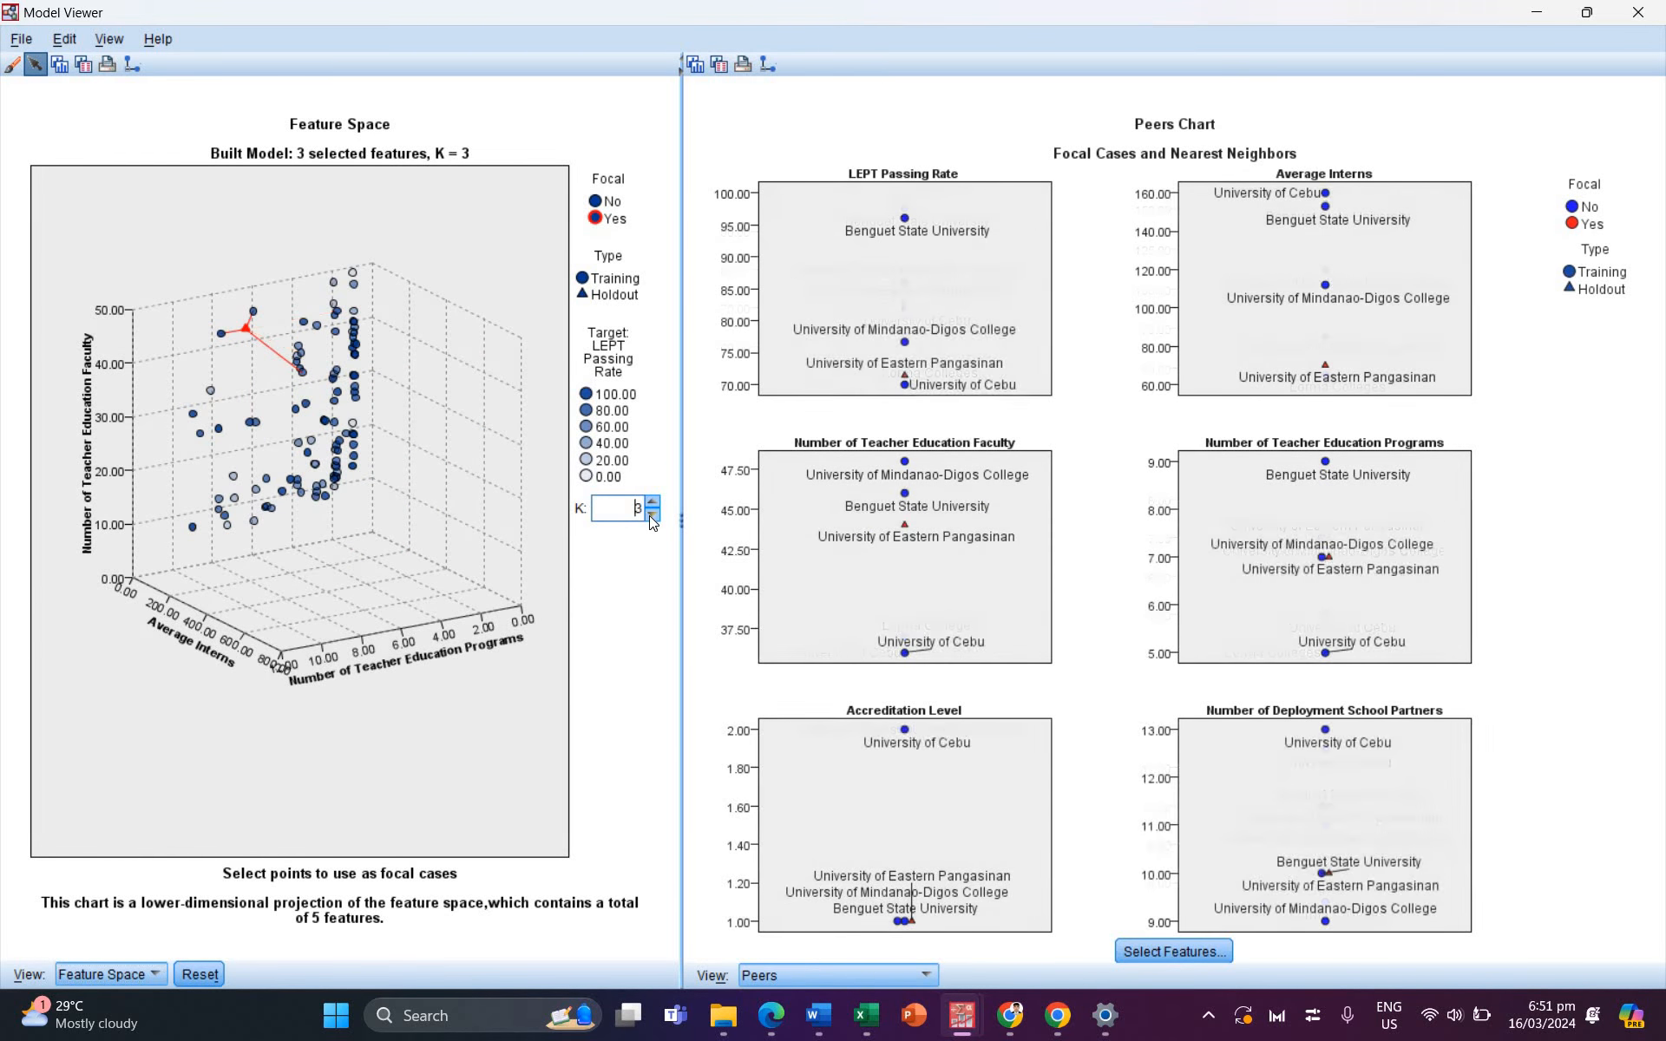
{"action": "left_click", "coordinate": [653, 503]}
{"action": "left_click", "coordinate": [653, 504]}
{"action": "left_click", "coordinate": [653, 504]}
{"action": "left_click", "coordinate": [652, 504]}
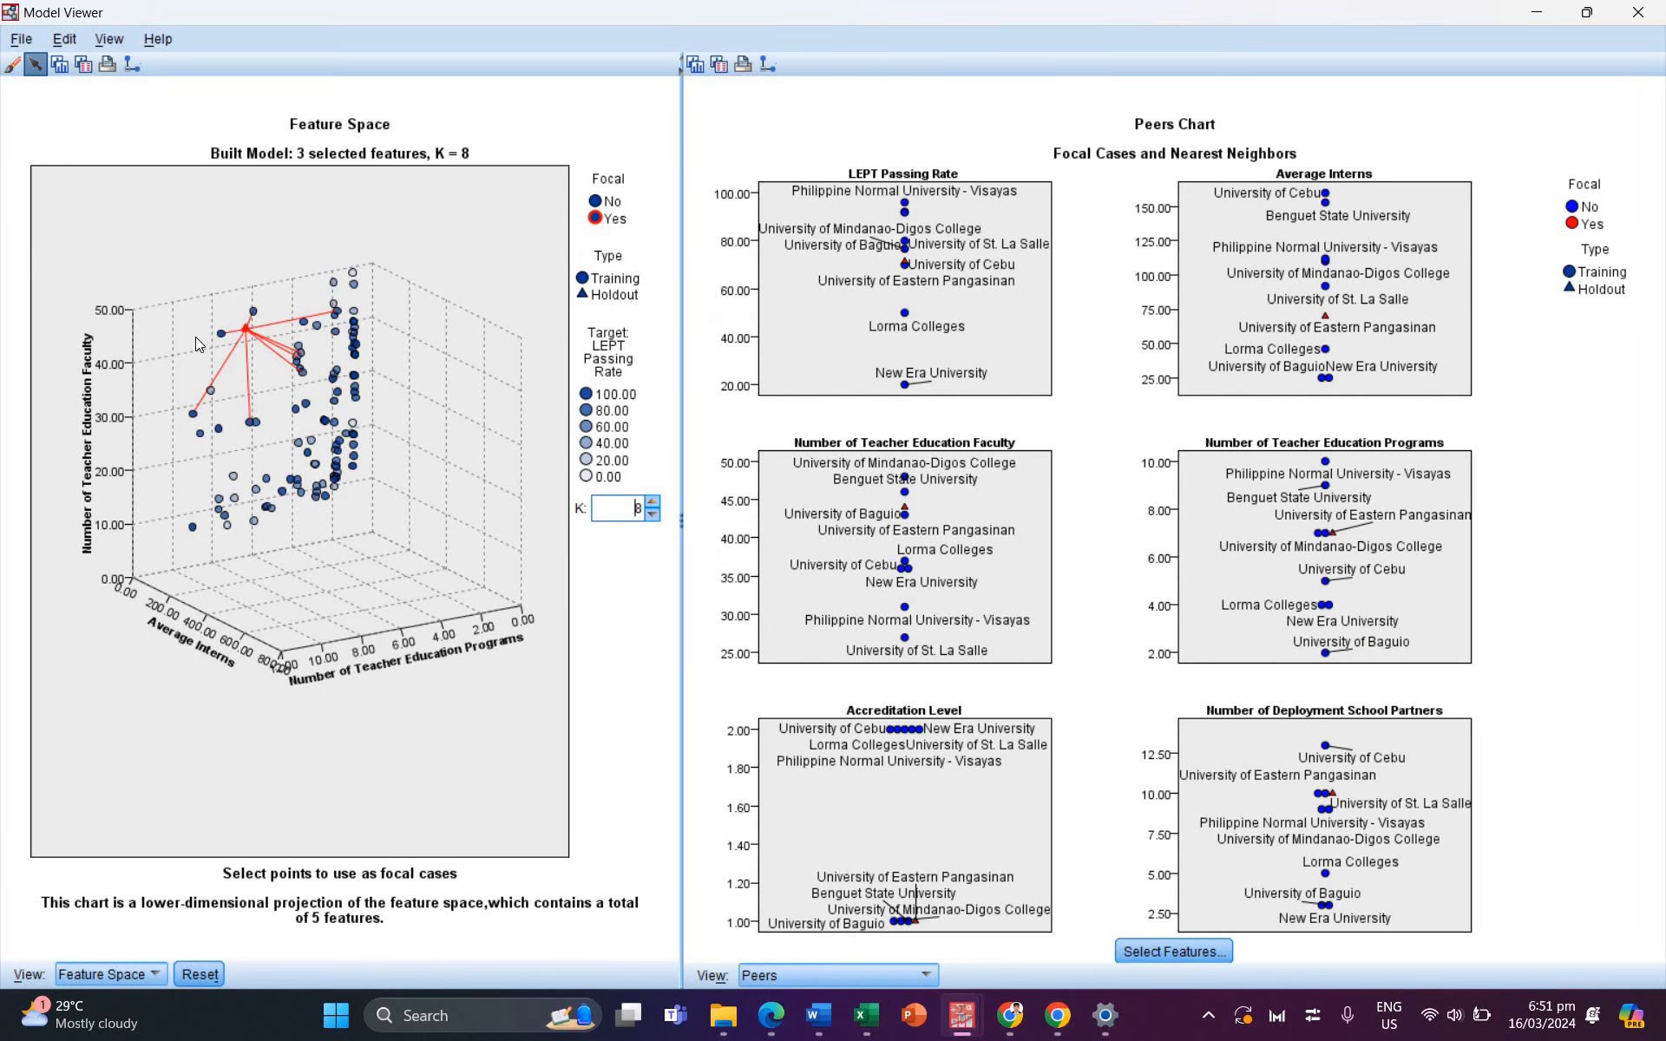
Step: Step K from 1 up to 8 to identify each successive nearest neighbor of University of Eastern Pangasinan
{"action": "left_click", "coordinate": [247, 330]}
{"action": "mouse_move", "coordinate": [248, 337]}
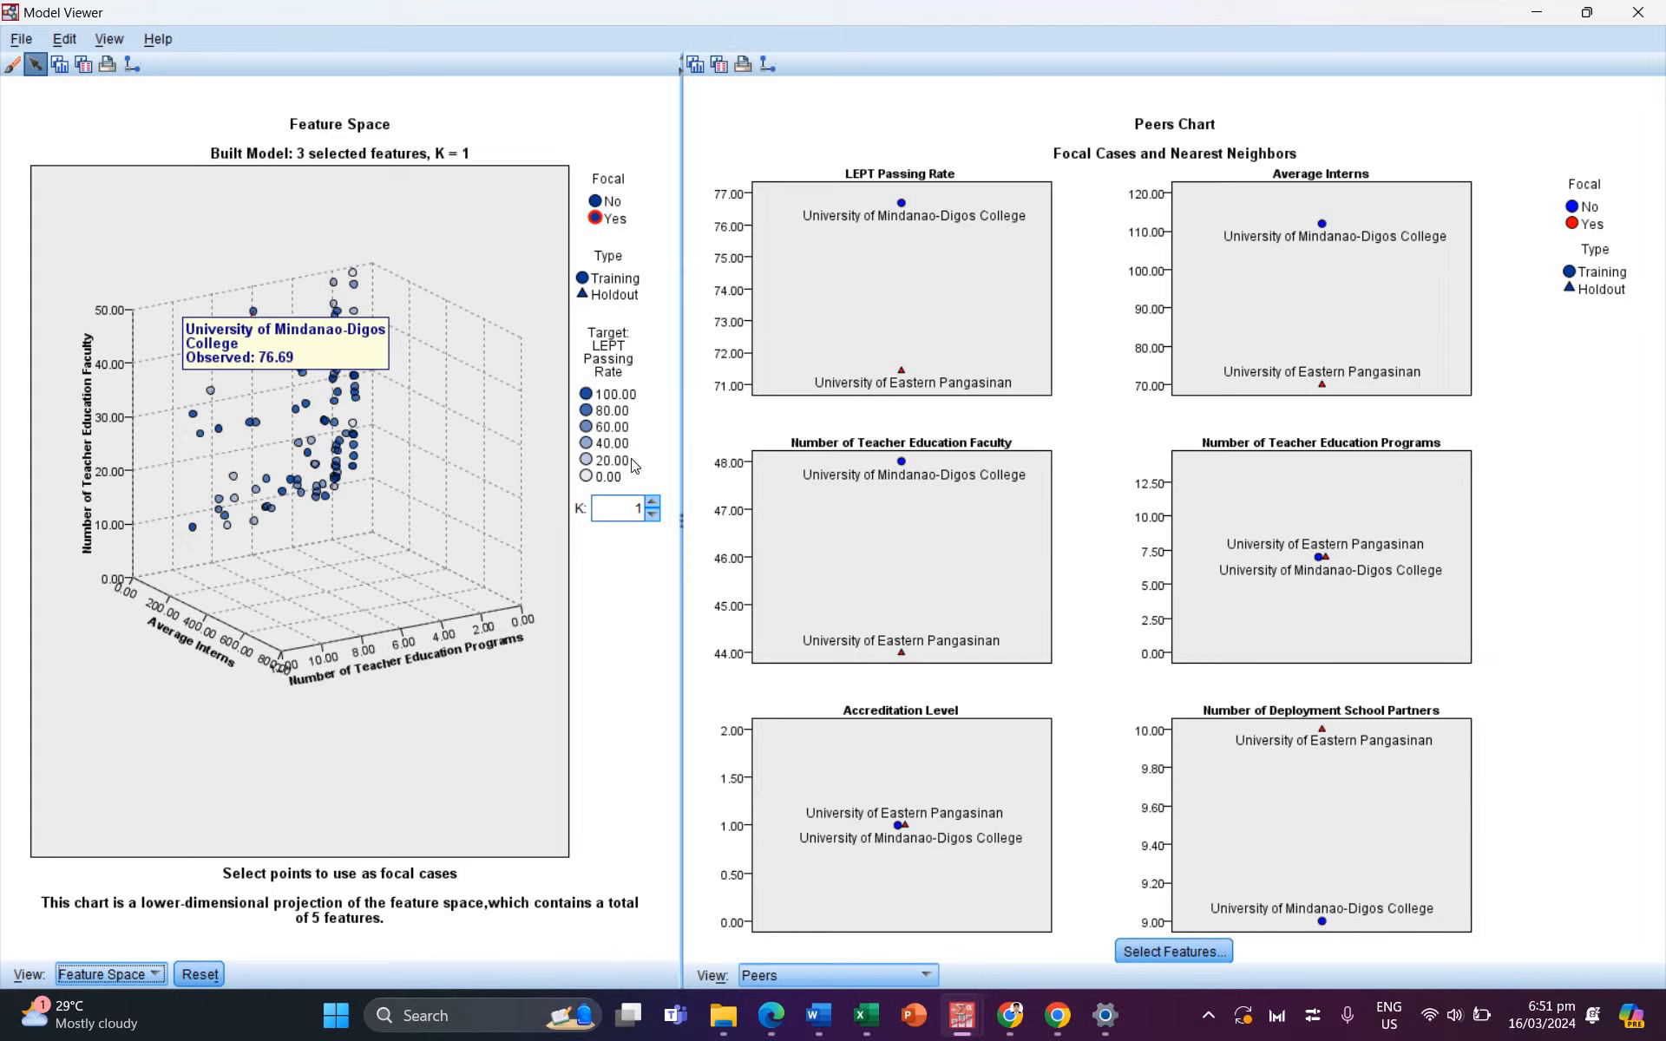
{"action": "left_click", "coordinate": [653, 504]}
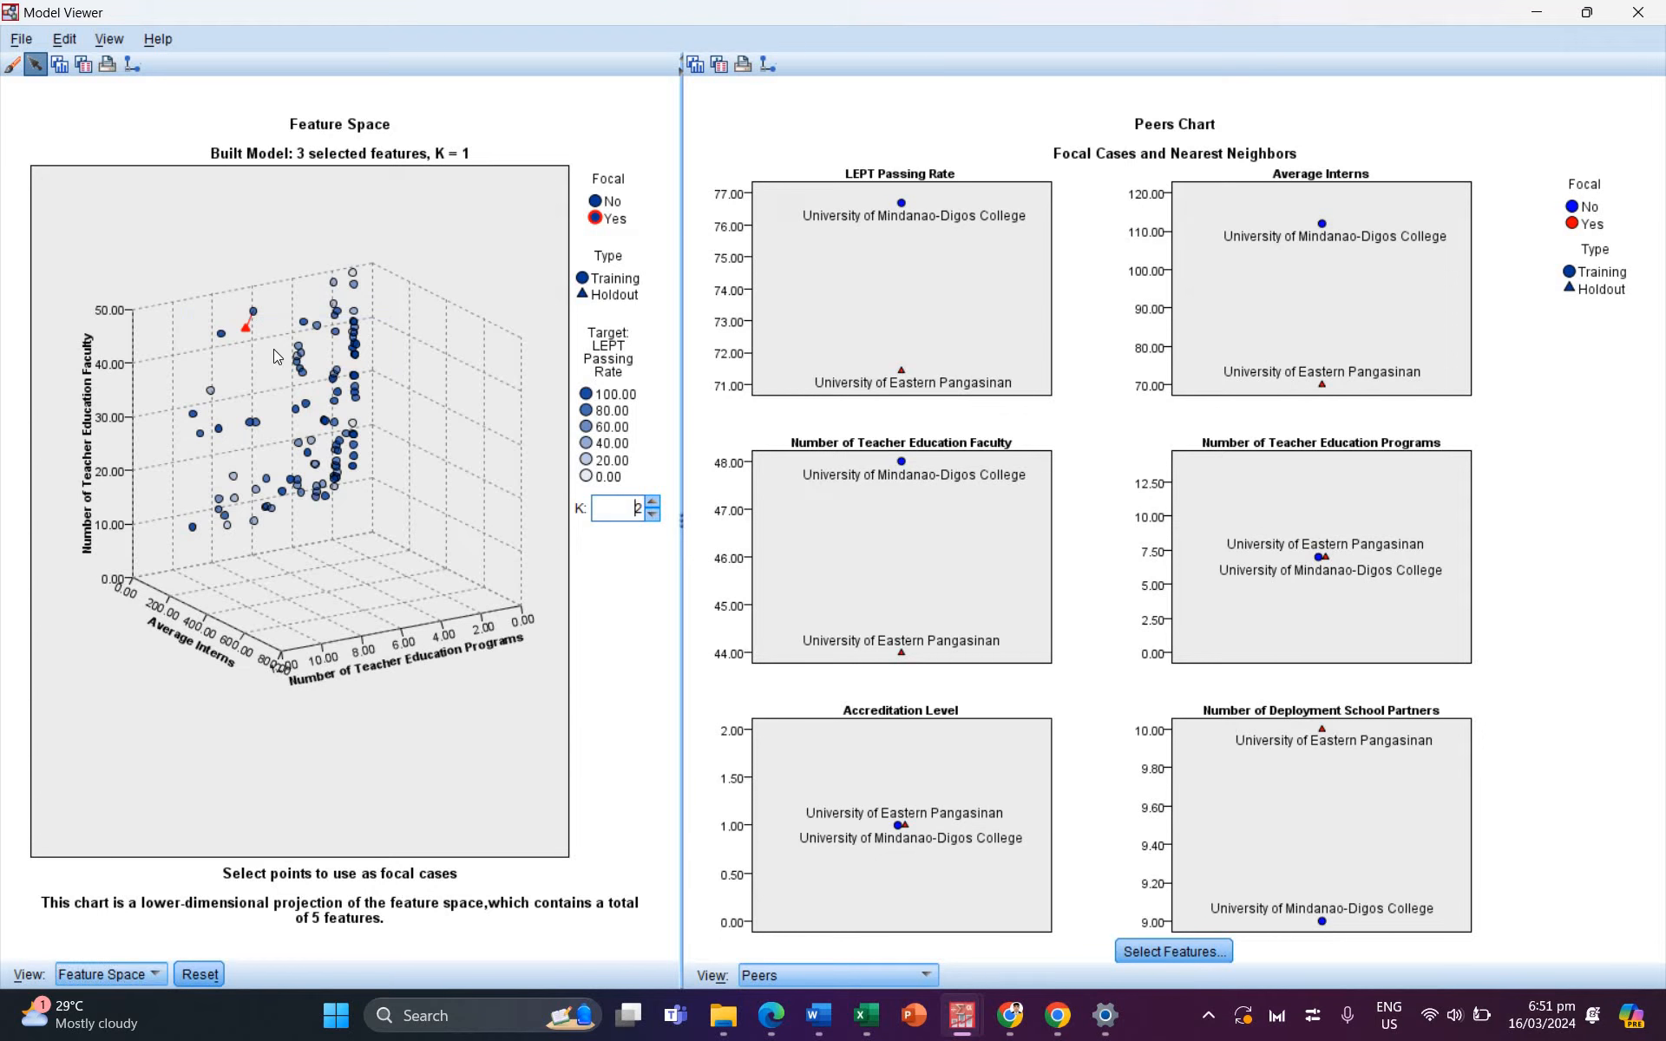
{"action": "mouse_move", "coordinate": [223, 334]}
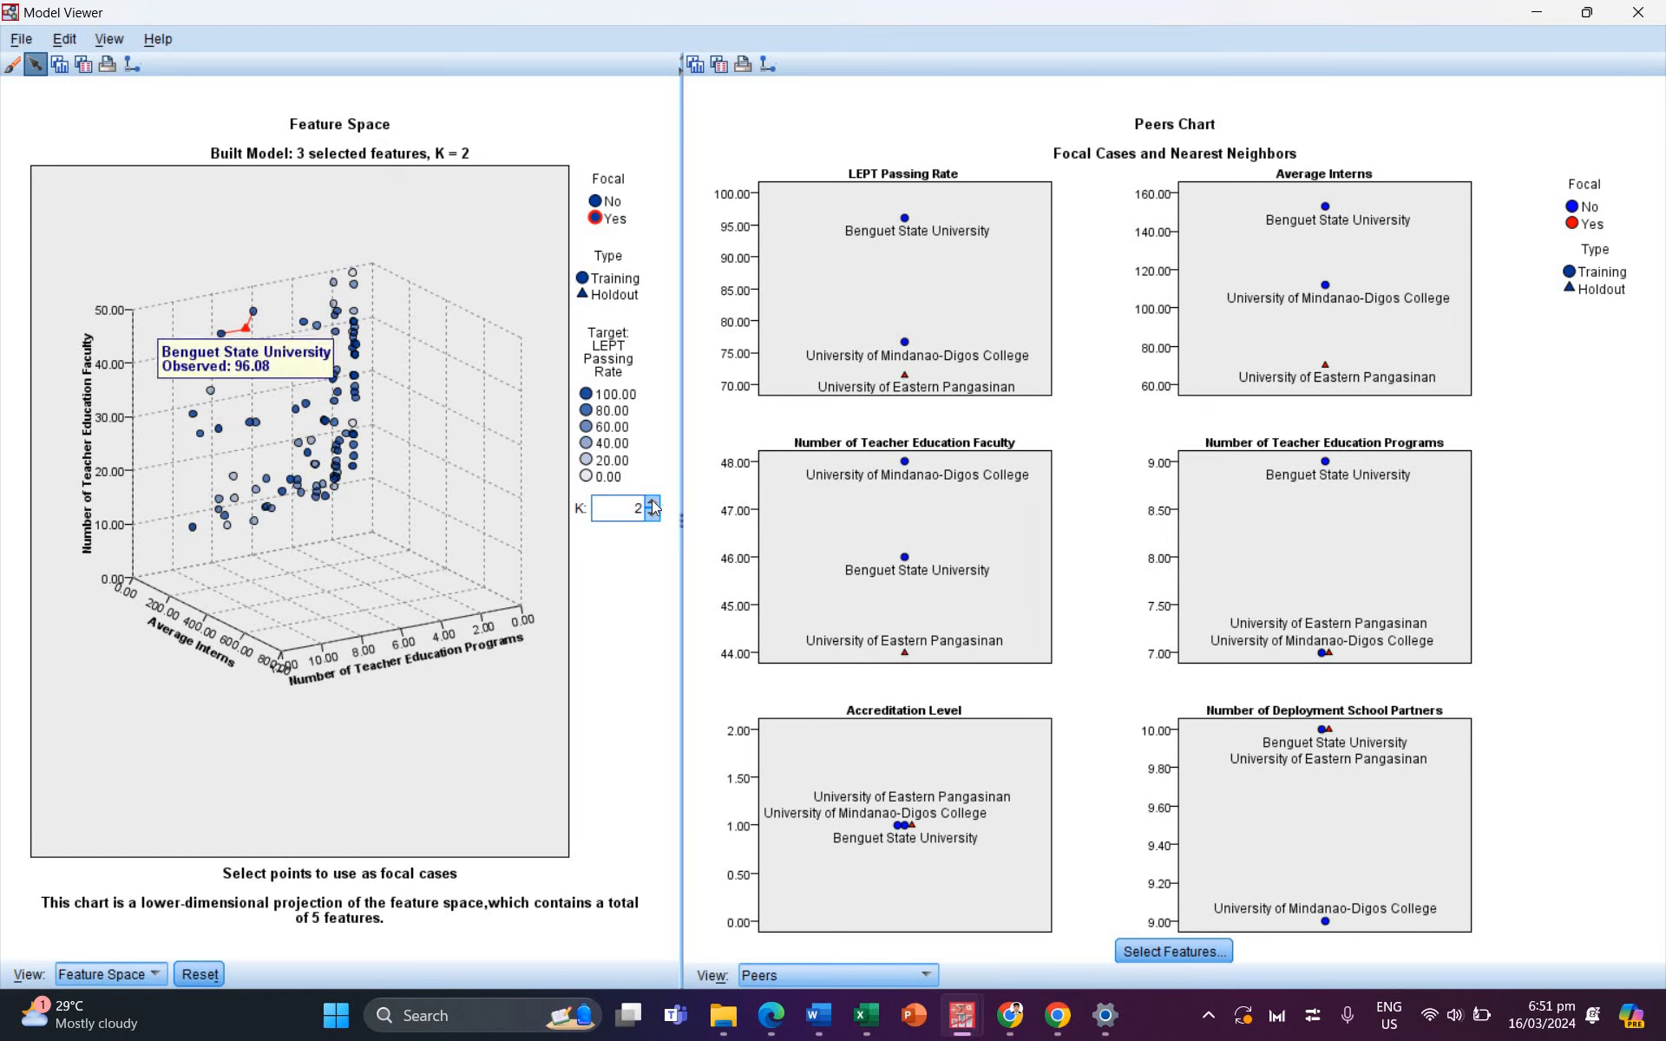
{"action": "left_click", "coordinate": [653, 503]}
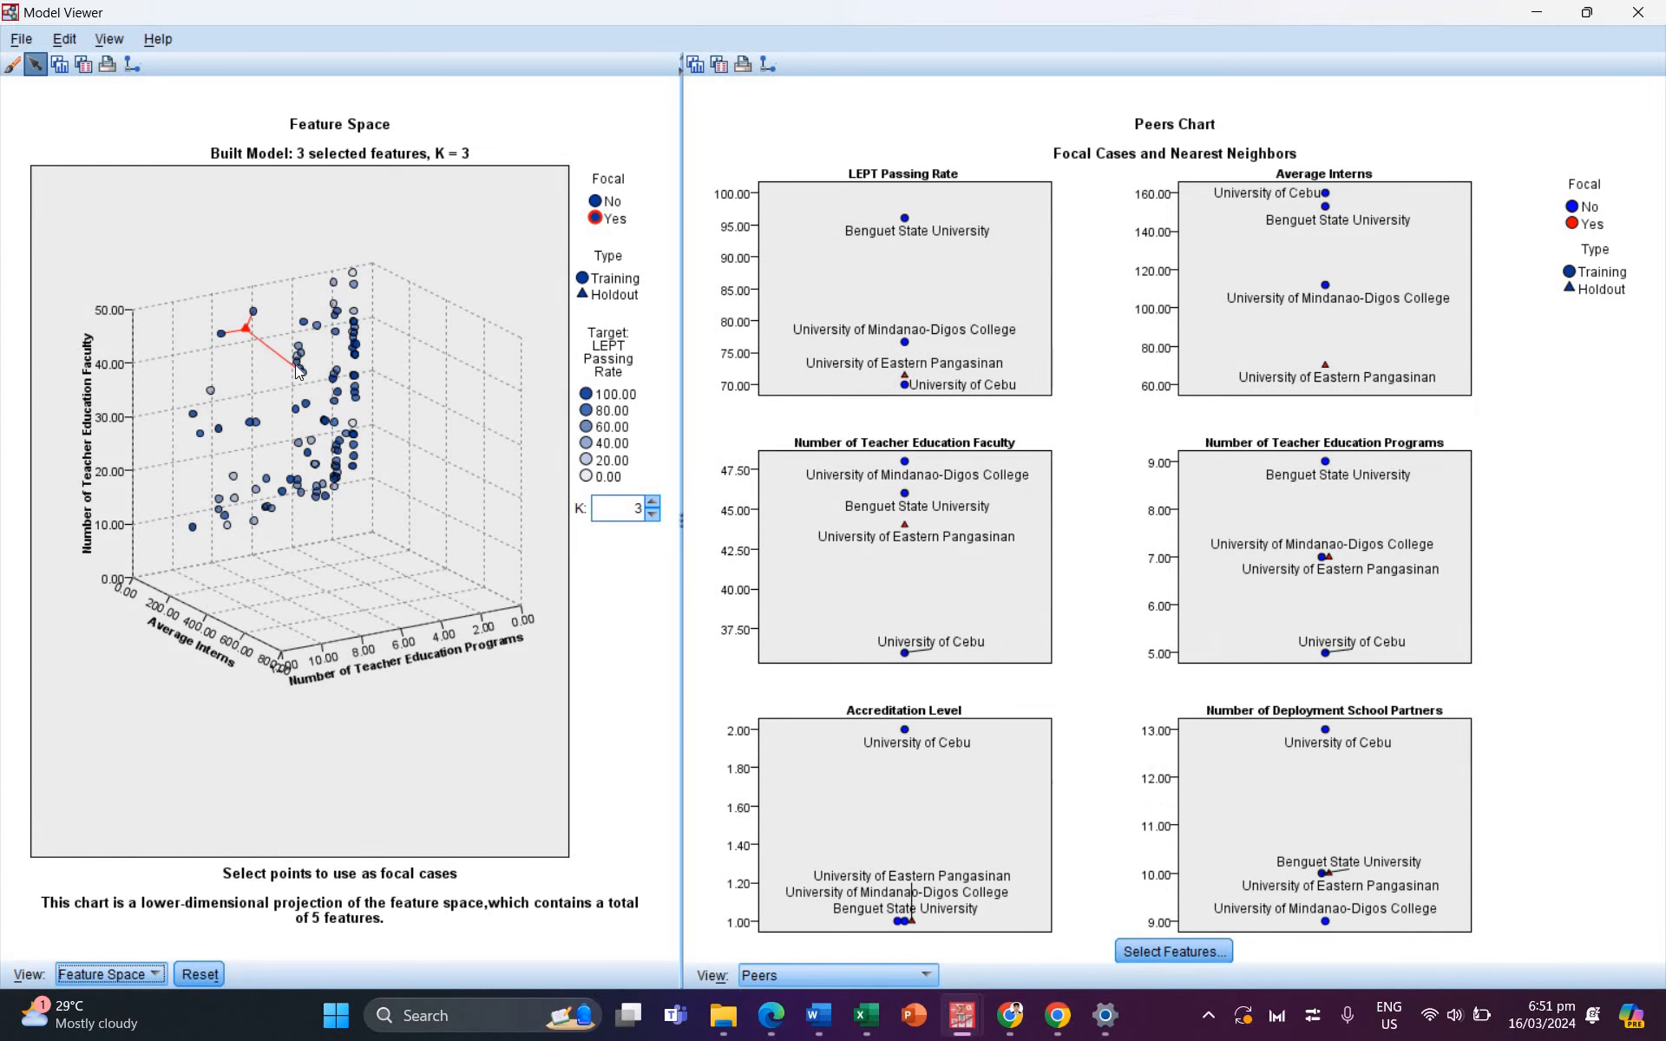
{"action": "mouse_move", "coordinate": [297, 371]}
{"action": "left_click", "coordinate": [651, 503]}
{"action": "left_click", "coordinate": [652, 502]}
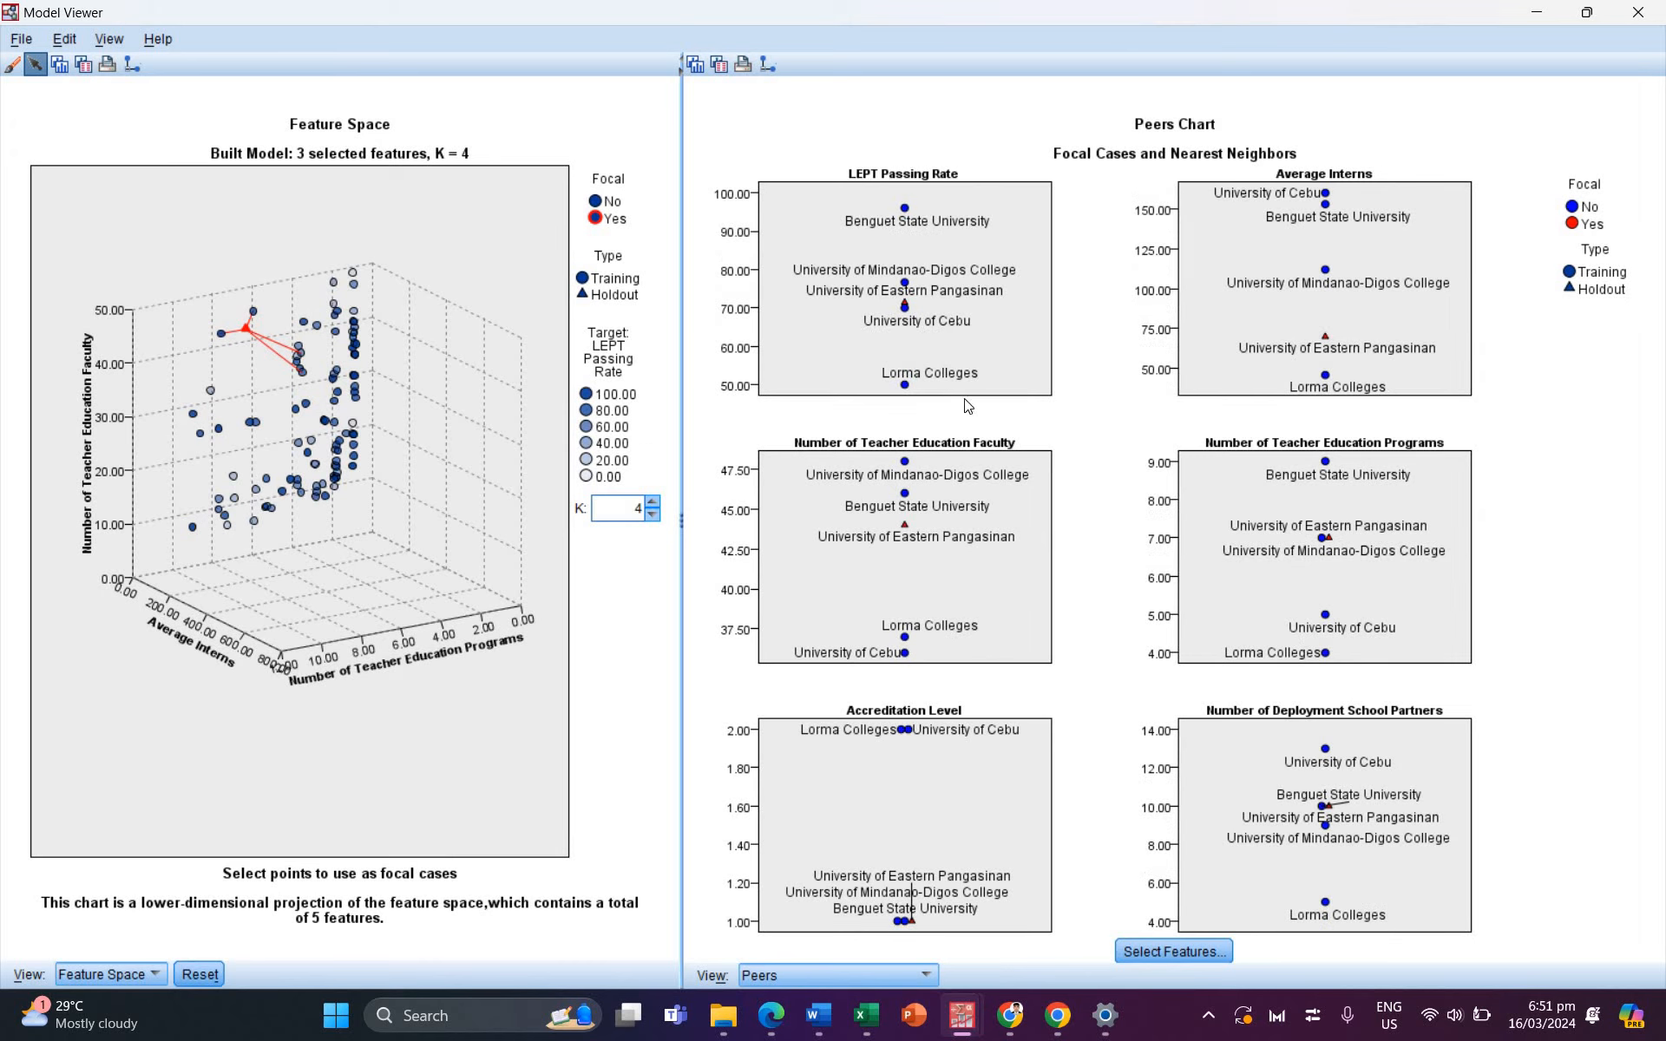
{"action": "left_click", "coordinate": [653, 503]}
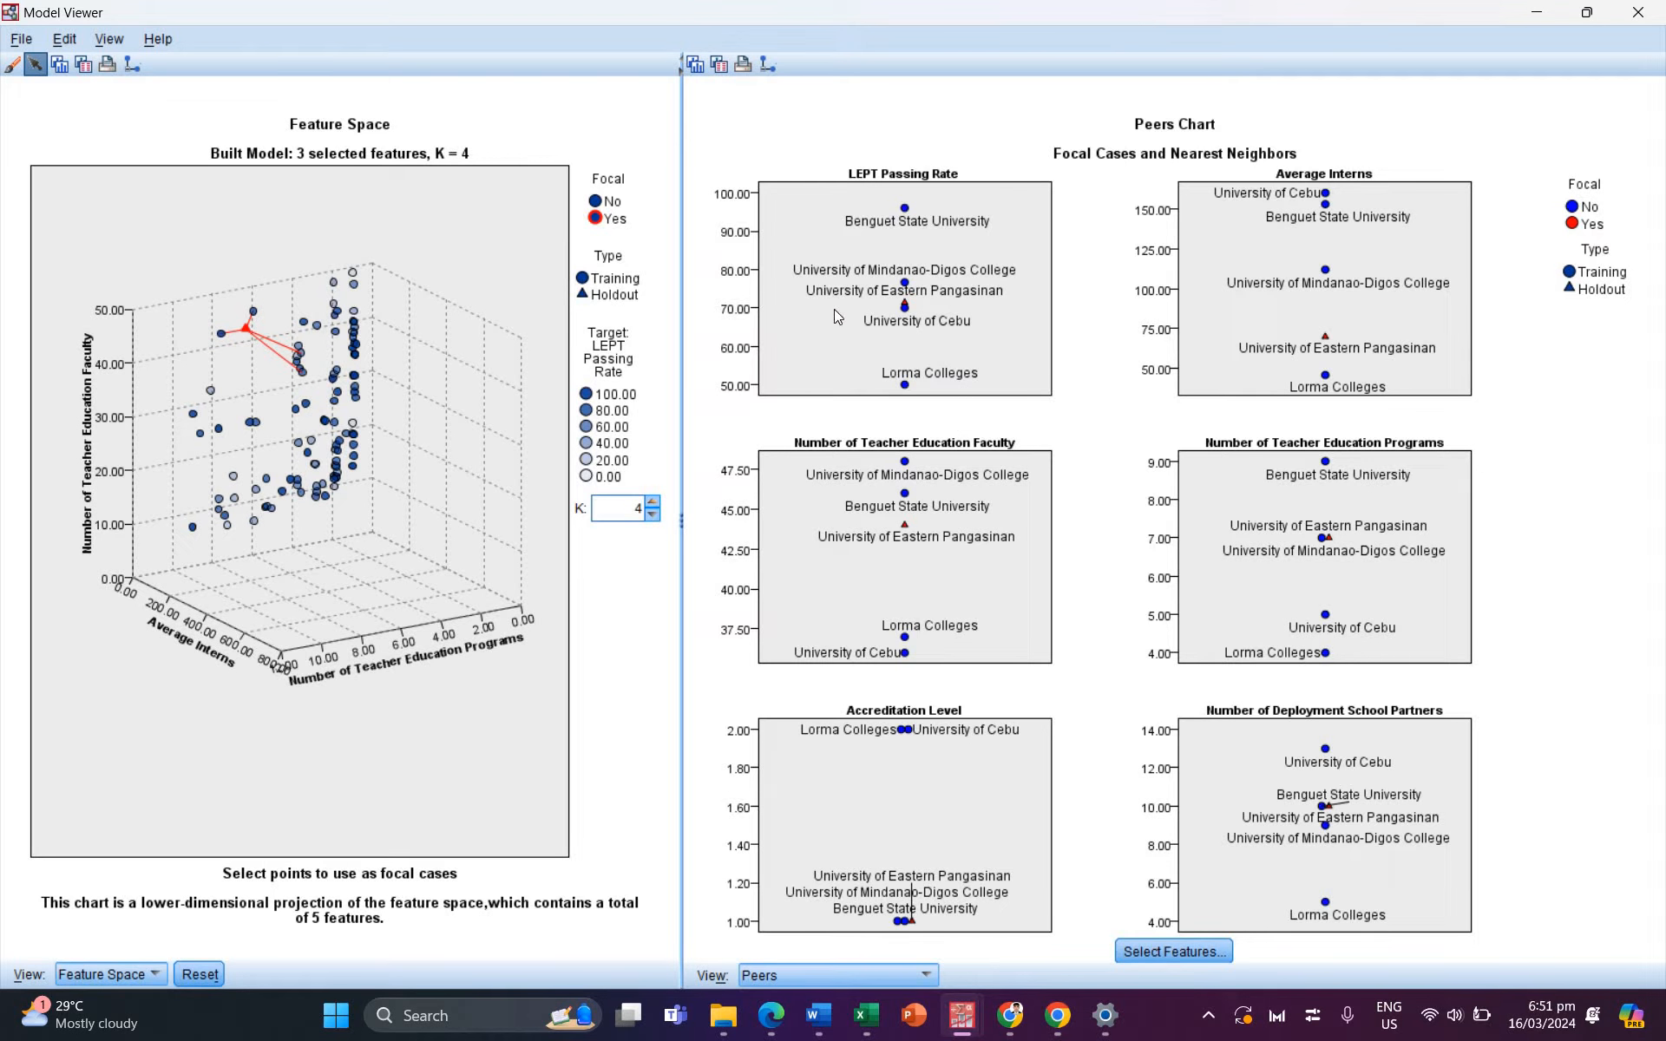
{"action": "left_click", "coordinate": [652, 502]}
{"action": "left_click", "coordinate": [651, 502]}
{"action": "left_click", "coordinate": [652, 502]}
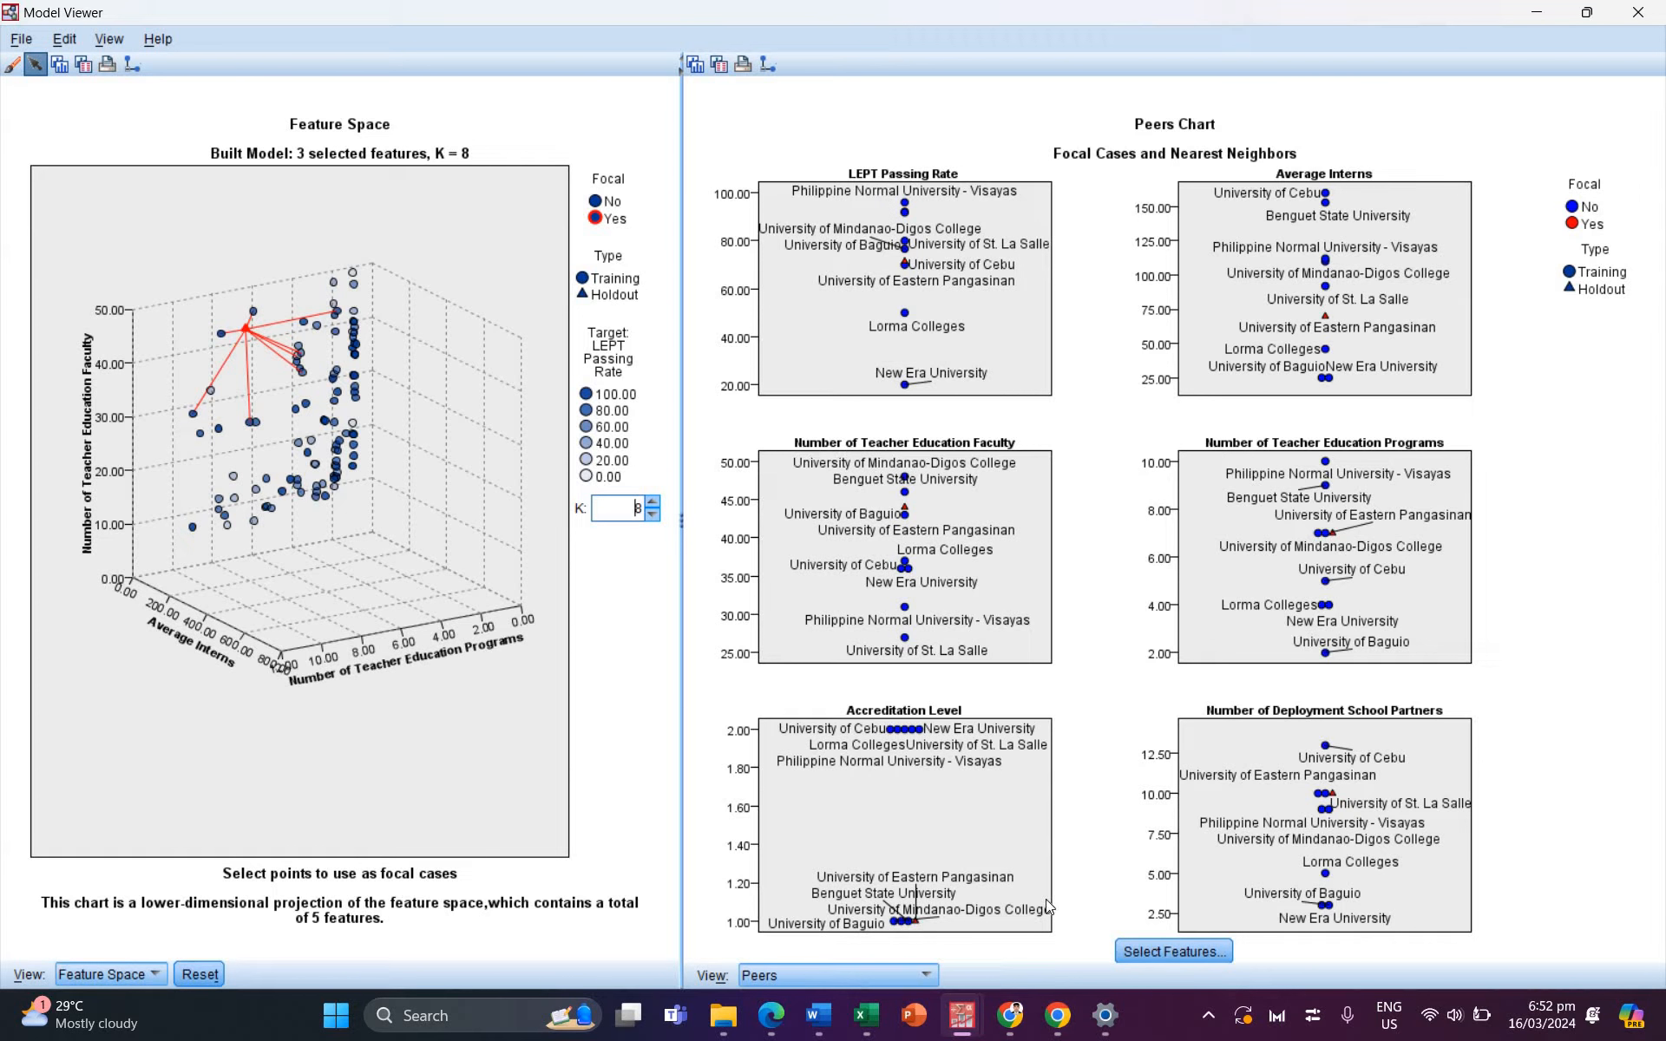
Step: Display the Variable Importance view in place of the Peers chart
{"action": "left_click", "coordinate": [929, 975]}
{"action": "left_click", "coordinate": [855, 916]}
{"action": "left_click", "coordinate": [855, 878]}
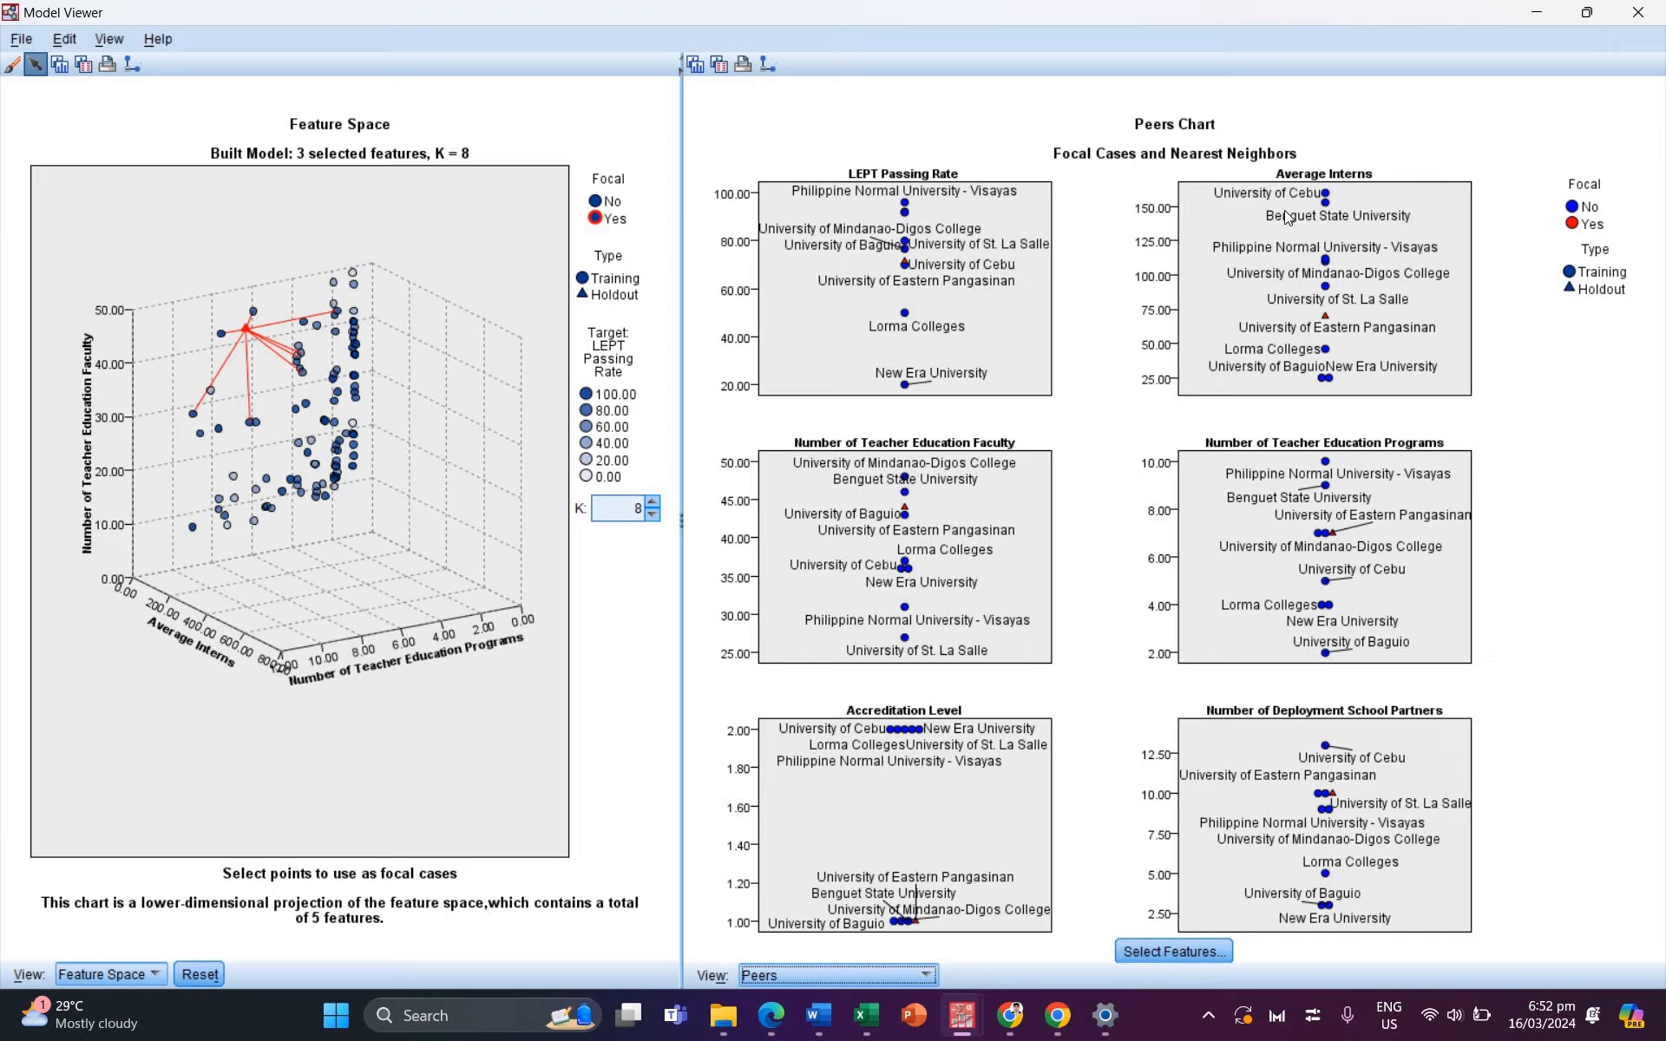
{"action": "left_click", "coordinate": [930, 977]}
{"action": "left_click", "coordinate": [837, 857]}
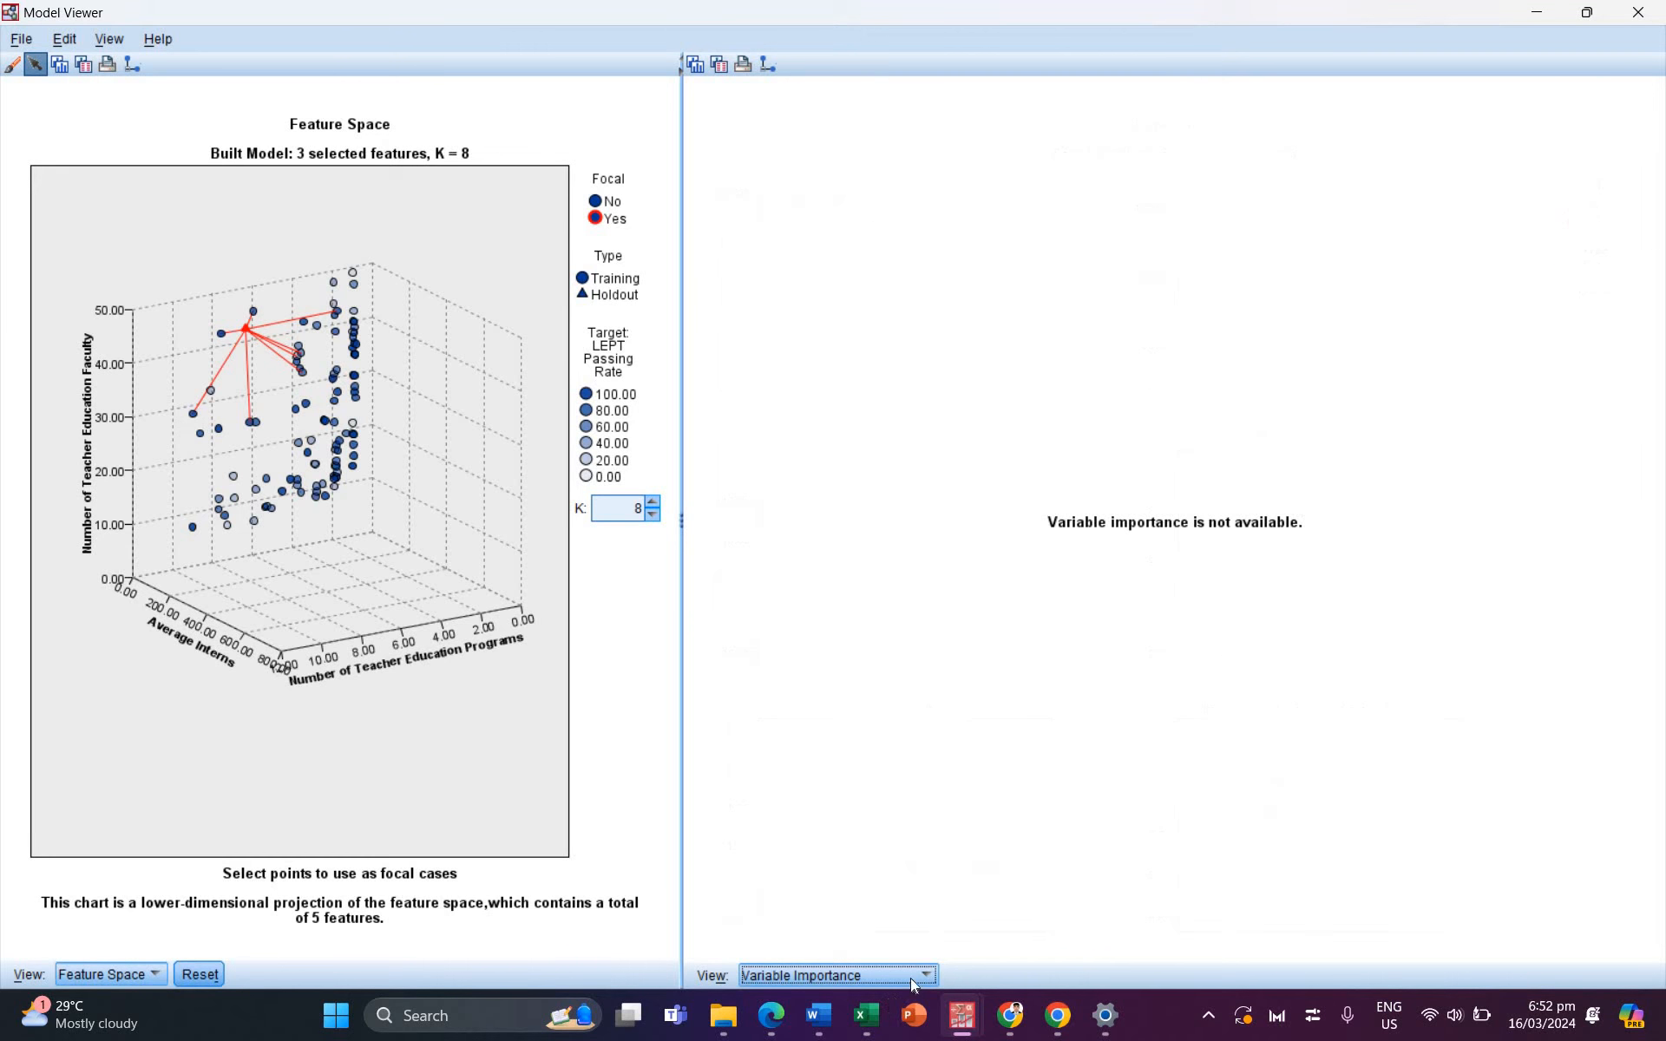
Step: Return to the Peers chart and inspect the highest and lowest points for LEPT Passing Rate and Average Interns
{"action": "left_click", "coordinate": [838, 976]}
{"action": "left_click", "coordinate": [825, 878]}
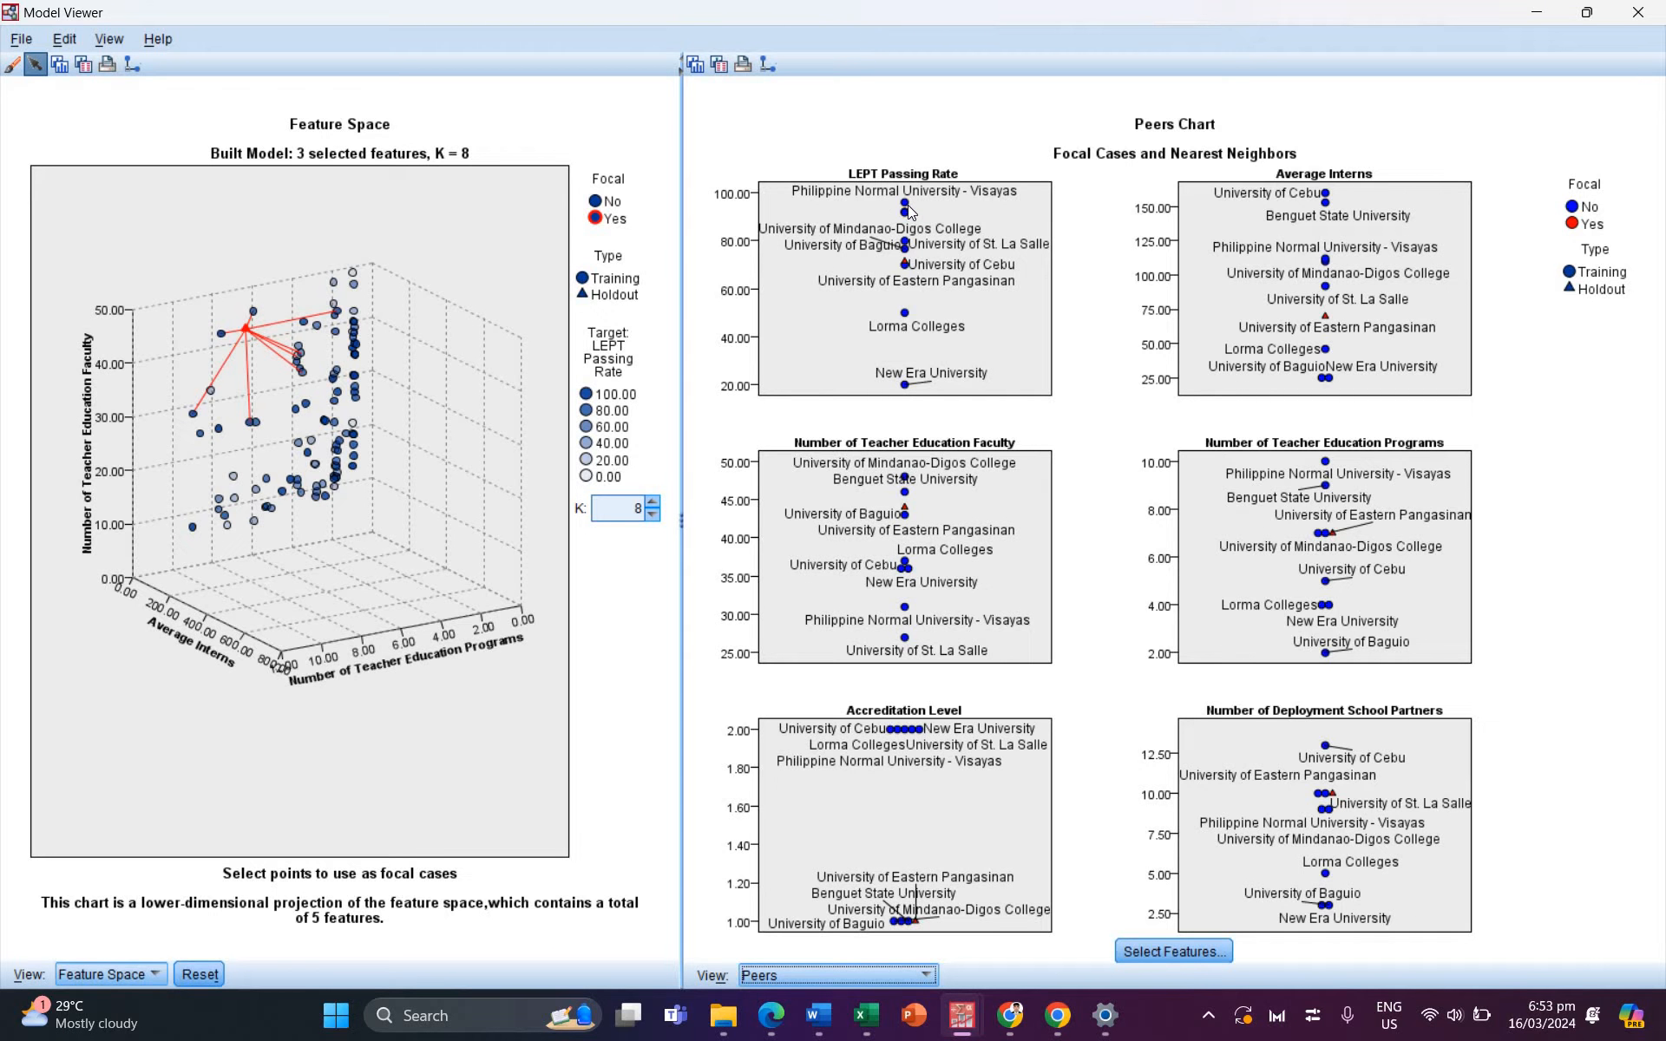
{"action": "mouse_move", "coordinate": [908, 207]}
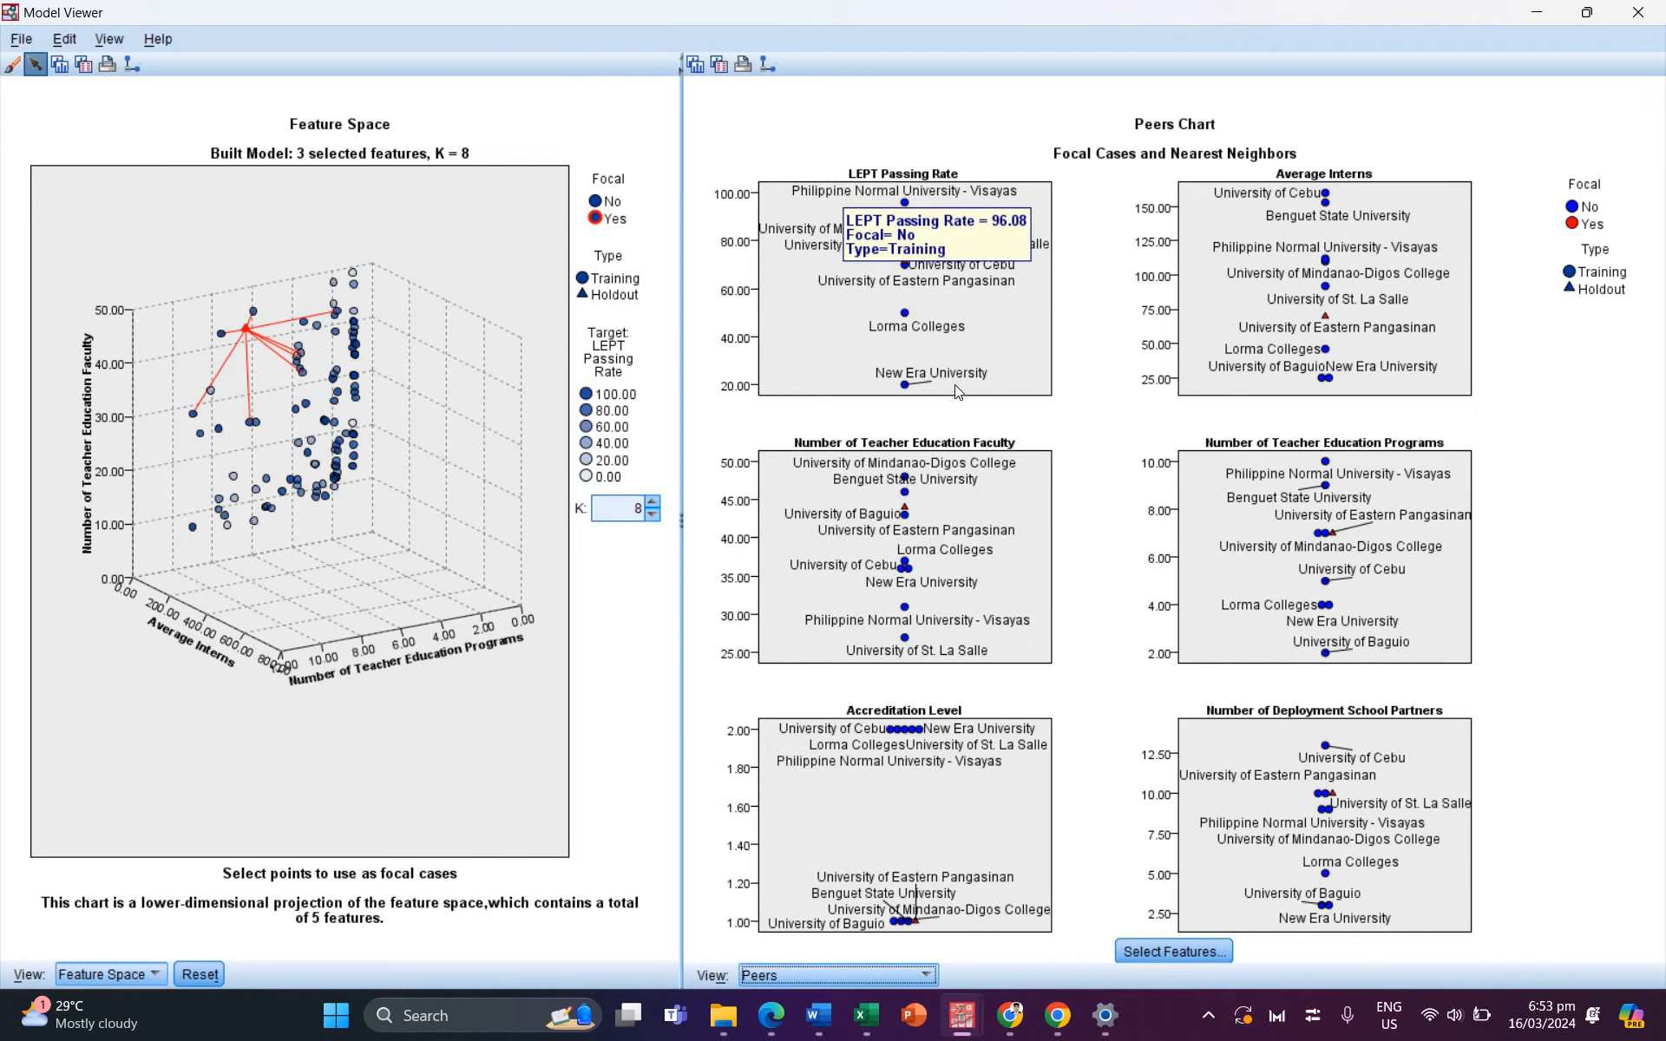
{"action": "mouse_move", "coordinate": [908, 388]}
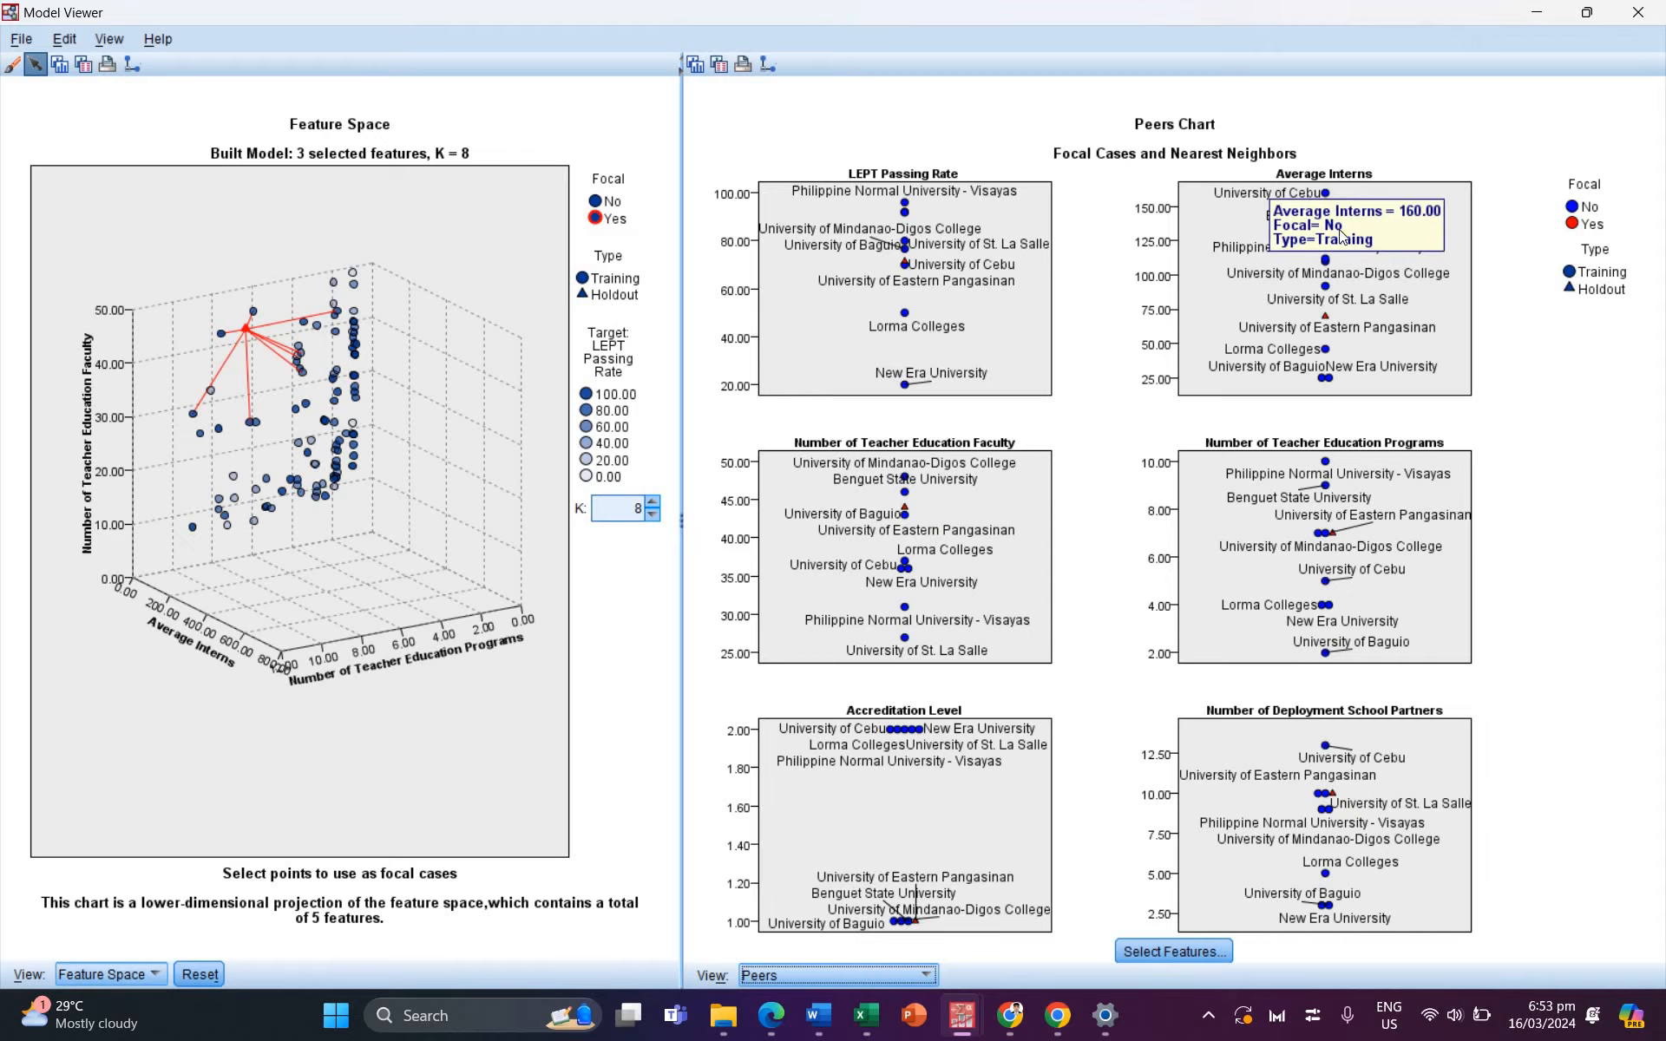
{"action": "mouse_move", "coordinate": [1322, 387]}
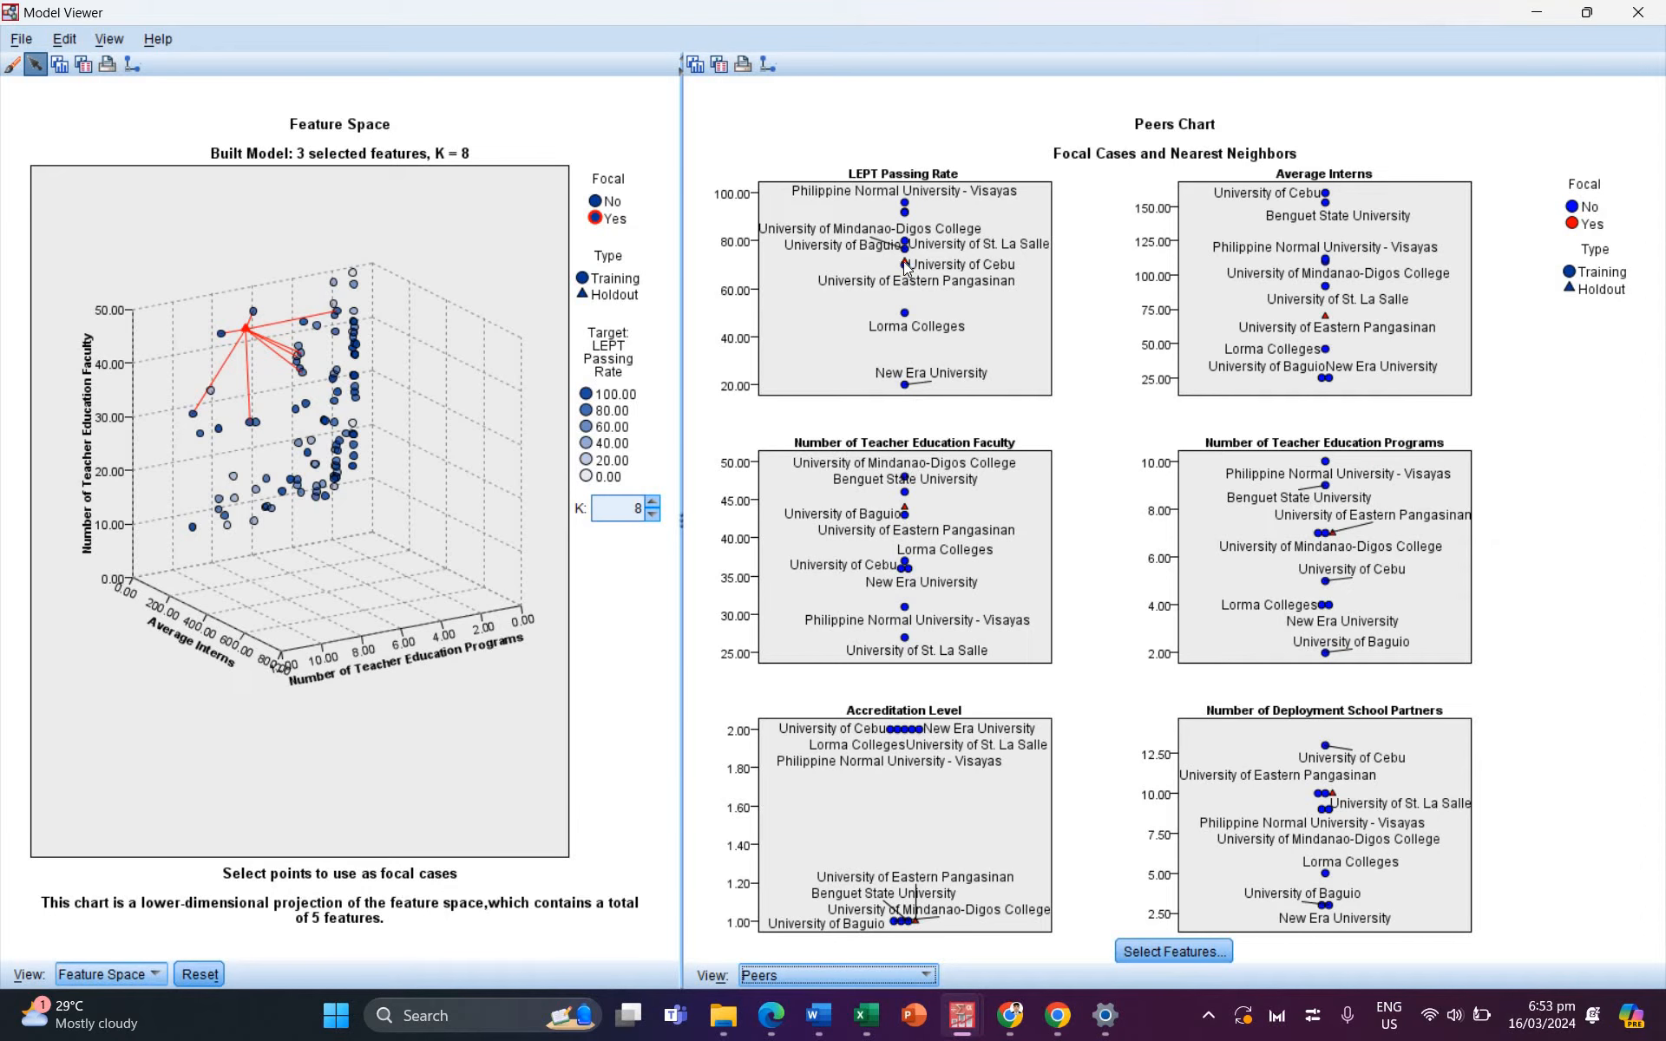
Step: Display the Neighbor and Distance Table and read across the eight nearest neighbors and nearest distances of University of Eastern Pangasinan
{"action": "mouse_move", "coordinate": [908, 269]}
{"action": "mouse_move", "coordinate": [1324, 326]}
{"action": "mouse_move", "coordinate": [905, 513]}
{"action": "left_click", "coordinate": [926, 978]}
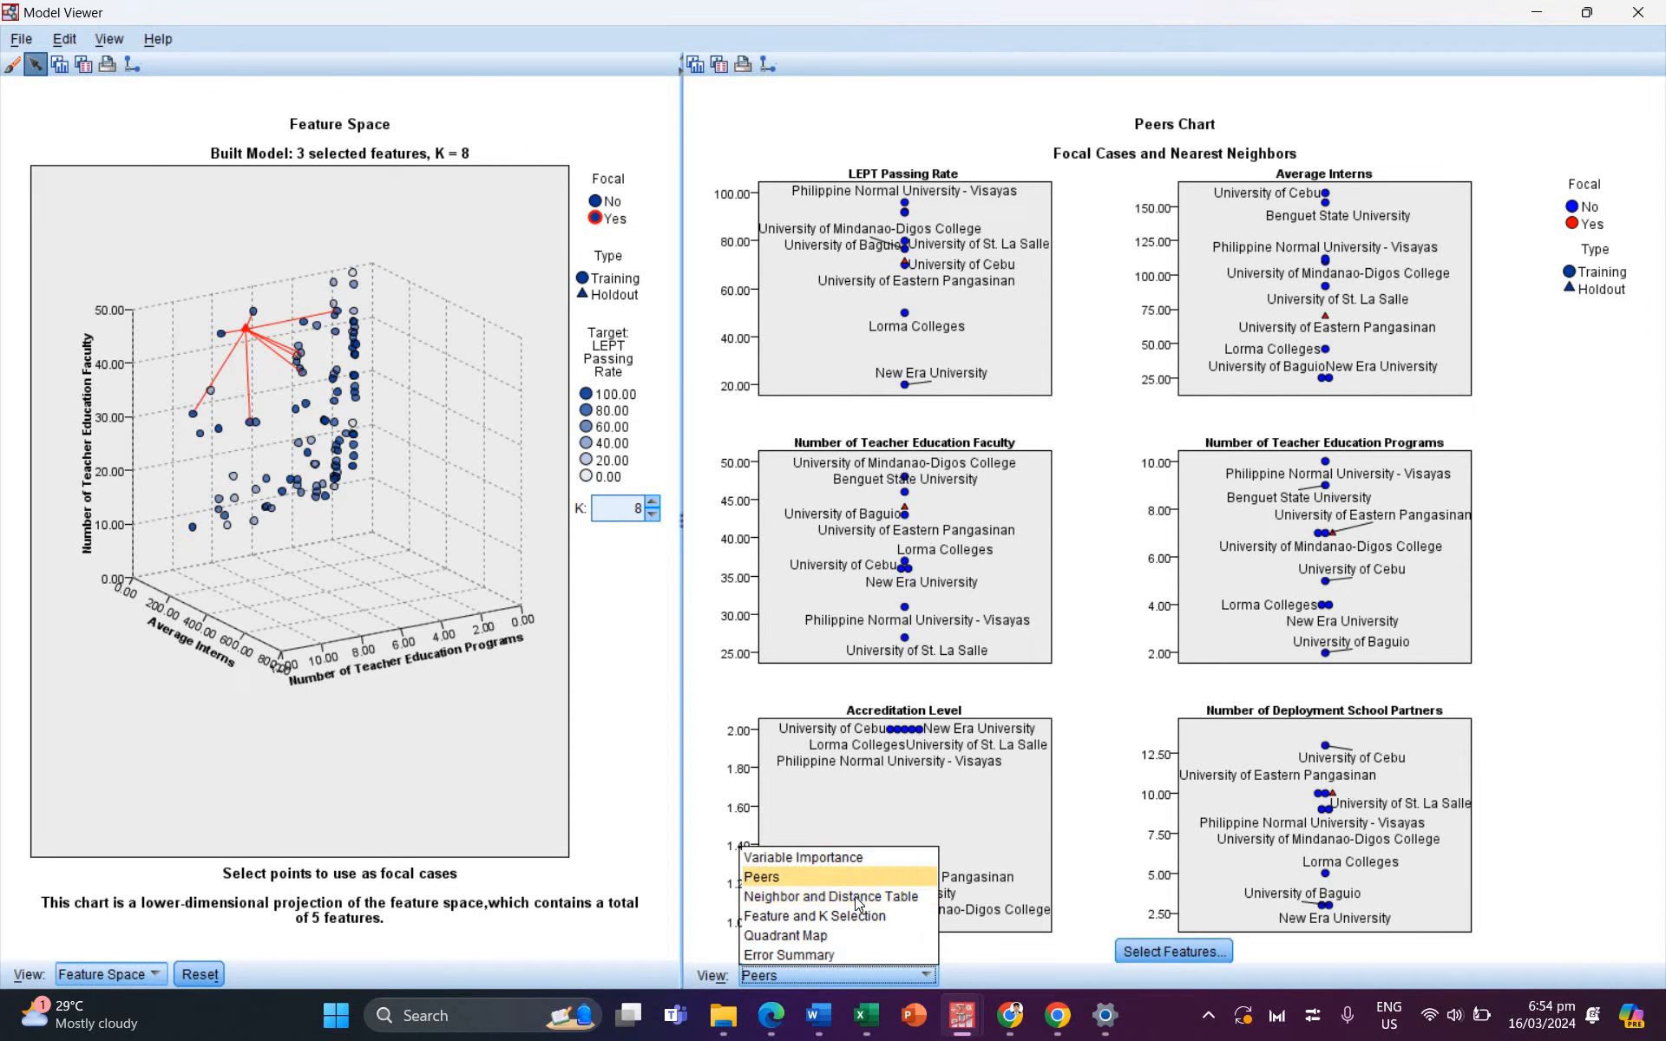
{"action": "left_click", "coordinate": [856, 897]}
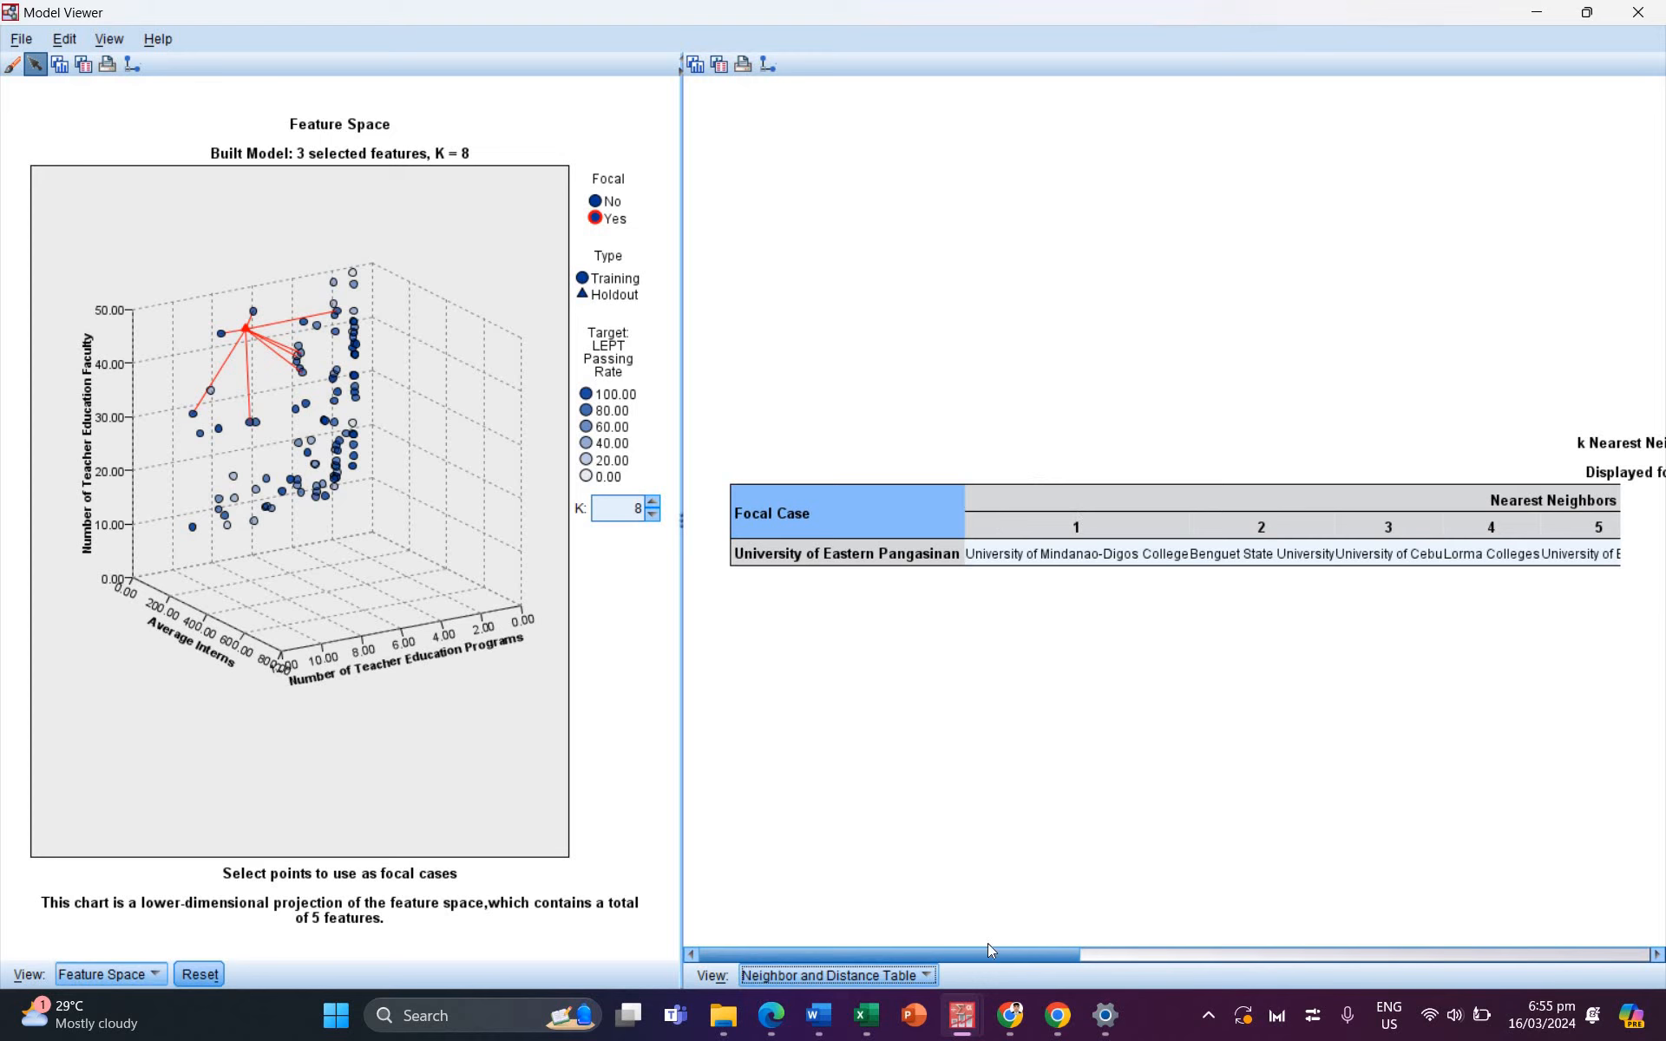
{"action": "left_click_drag", "start_coordinate": [1075, 961], "coordinate": [1423, 998]}
{"action": "scroll", "coordinate": [1279, 530], "scroll_direction": "right", "scroll_amount": 3}
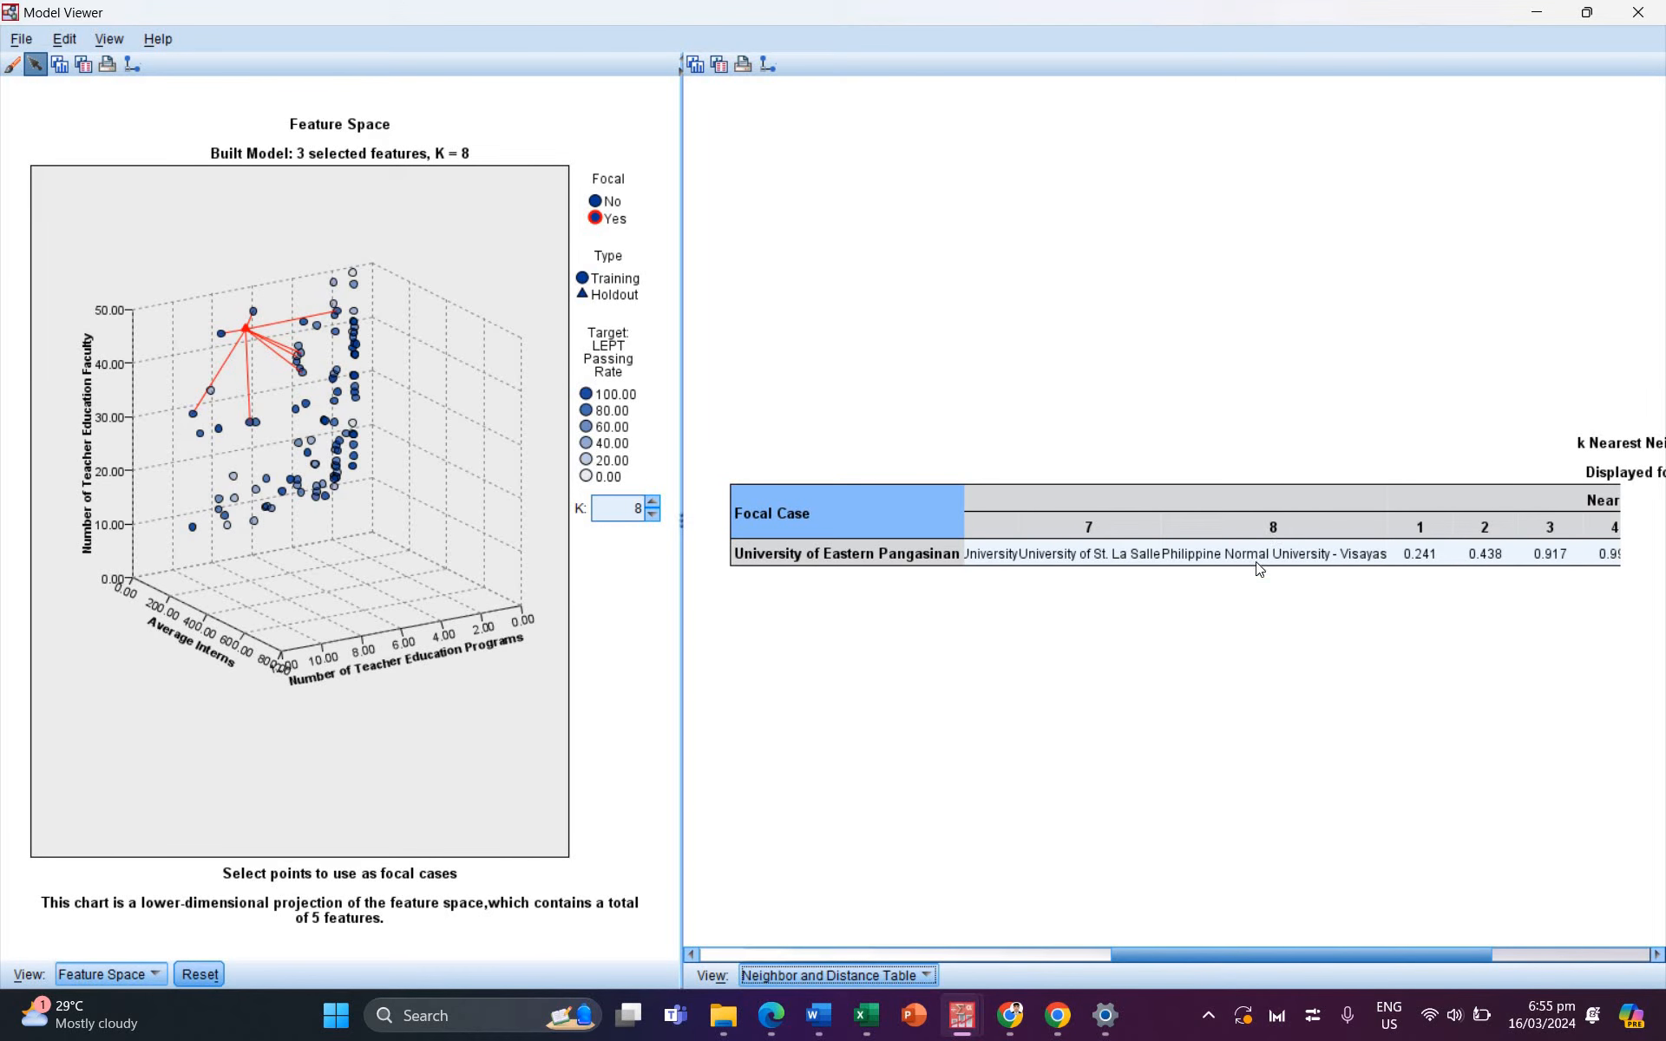
{"action": "left_click_drag", "start_coordinate": [1306, 947], "coordinate": [1589, 947]}
{"action": "scroll", "coordinate": [1268, 719], "scroll_direction": "right", "scroll_amount": 5}
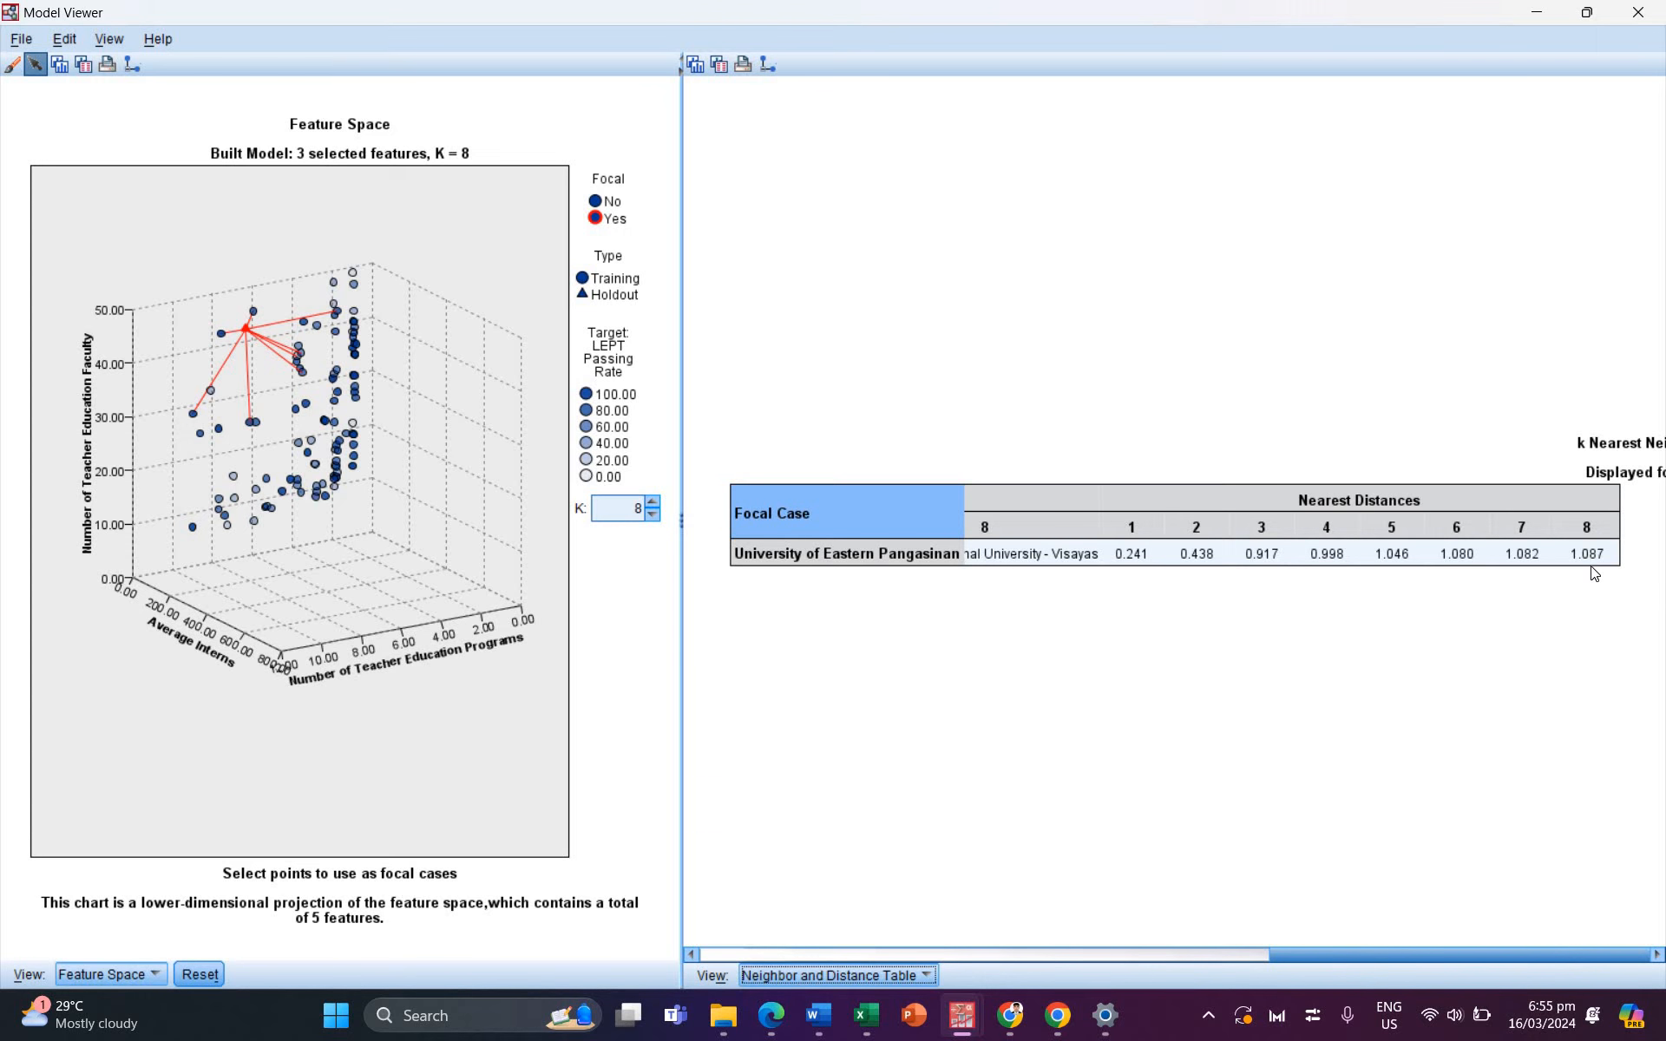
{"action": "left_click_drag", "start_coordinate": [1302, 955], "coordinate": [720, 954]}
Step: Rotate the Feature Space chart to read a neighbor's distance from the focal case and compare it with the nearest distances in the table
{"action": "left_click_drag", "start_coordinate": [521, 373], "coordinate": [276, 475]}
{"action": "mouse_move", "coordinate": [349, 470]}
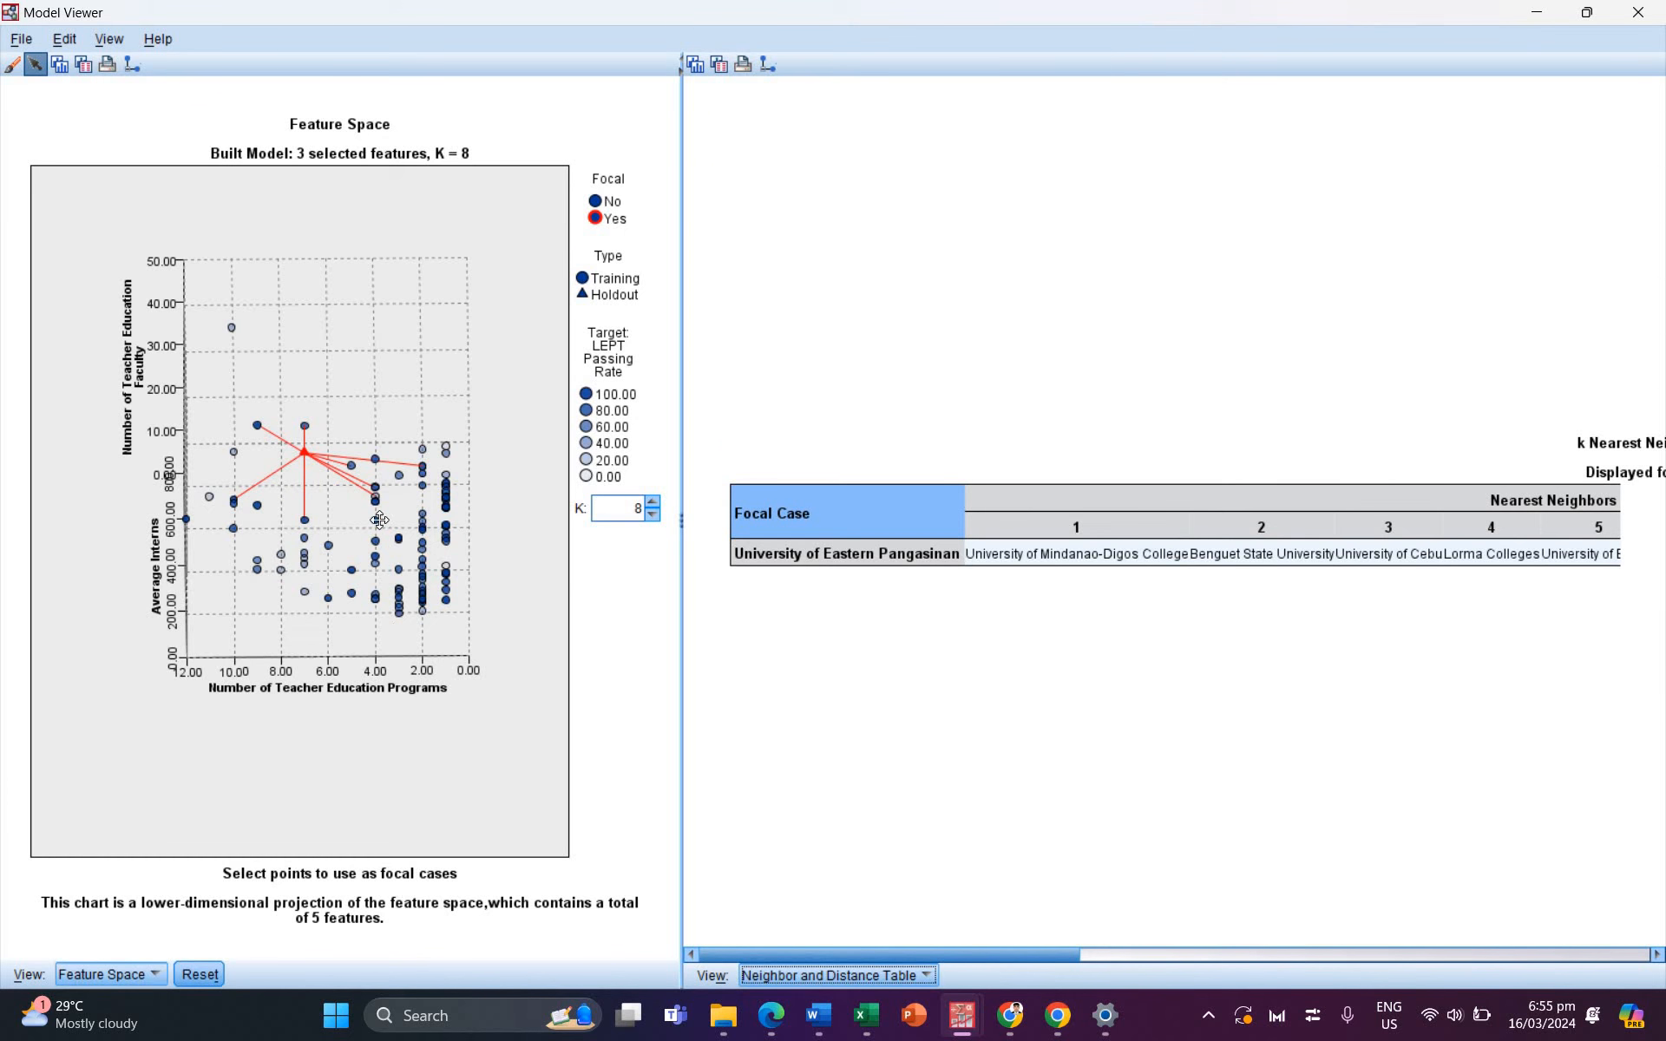
{"action": "left_click_drag", "start_coordinate": [345, 461], "coordinate": [339, 518]}
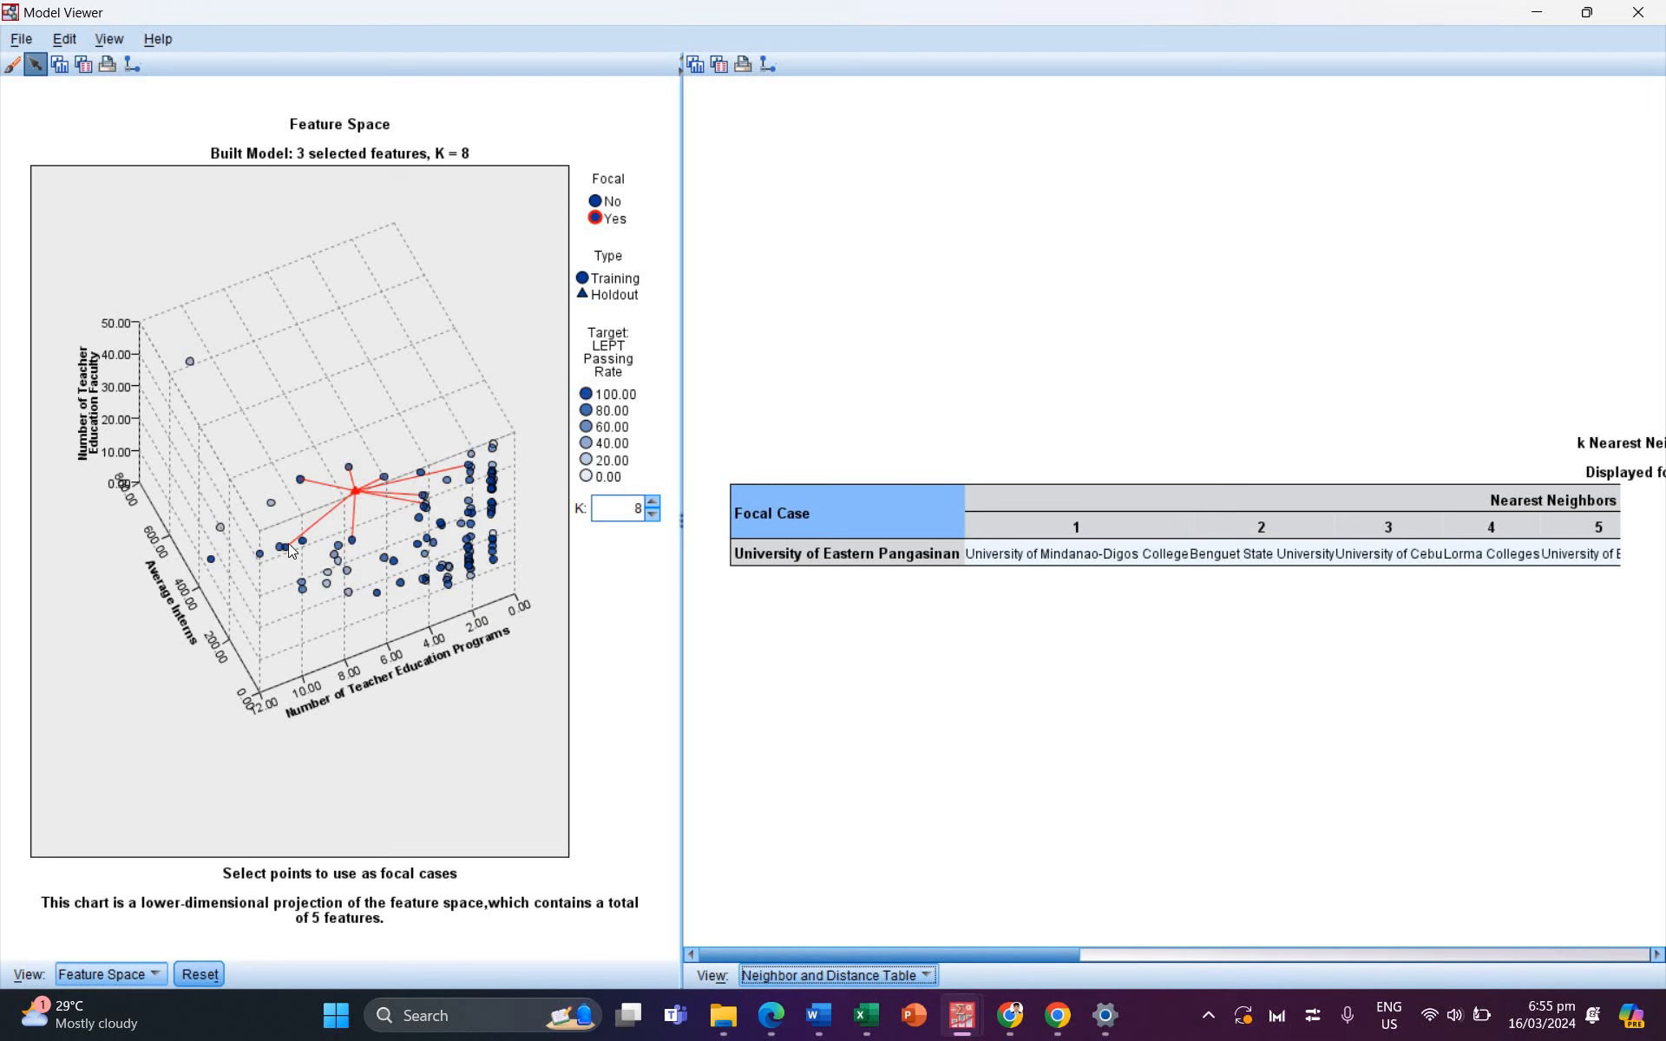
{"action": "mouse_move", "coordinate": [288, 549]}
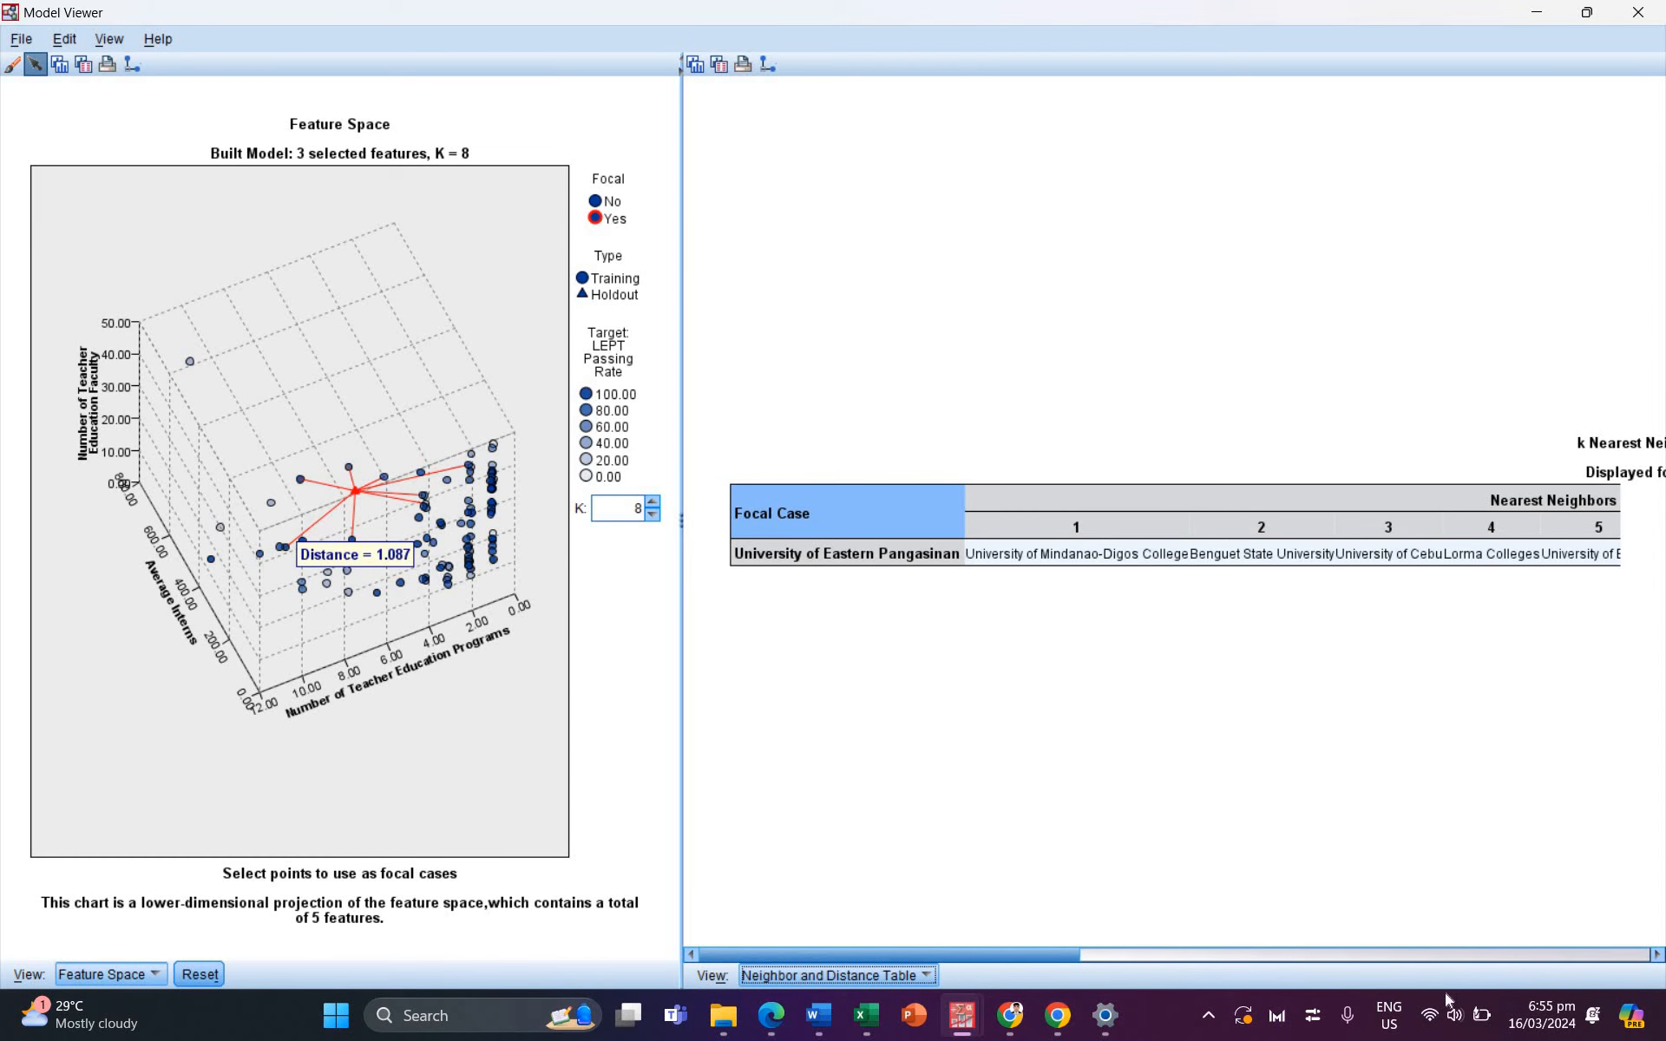
{"action": "left_click_drag", "start_coordinate": [1042, 956], "coordinate": [1124, 955]}
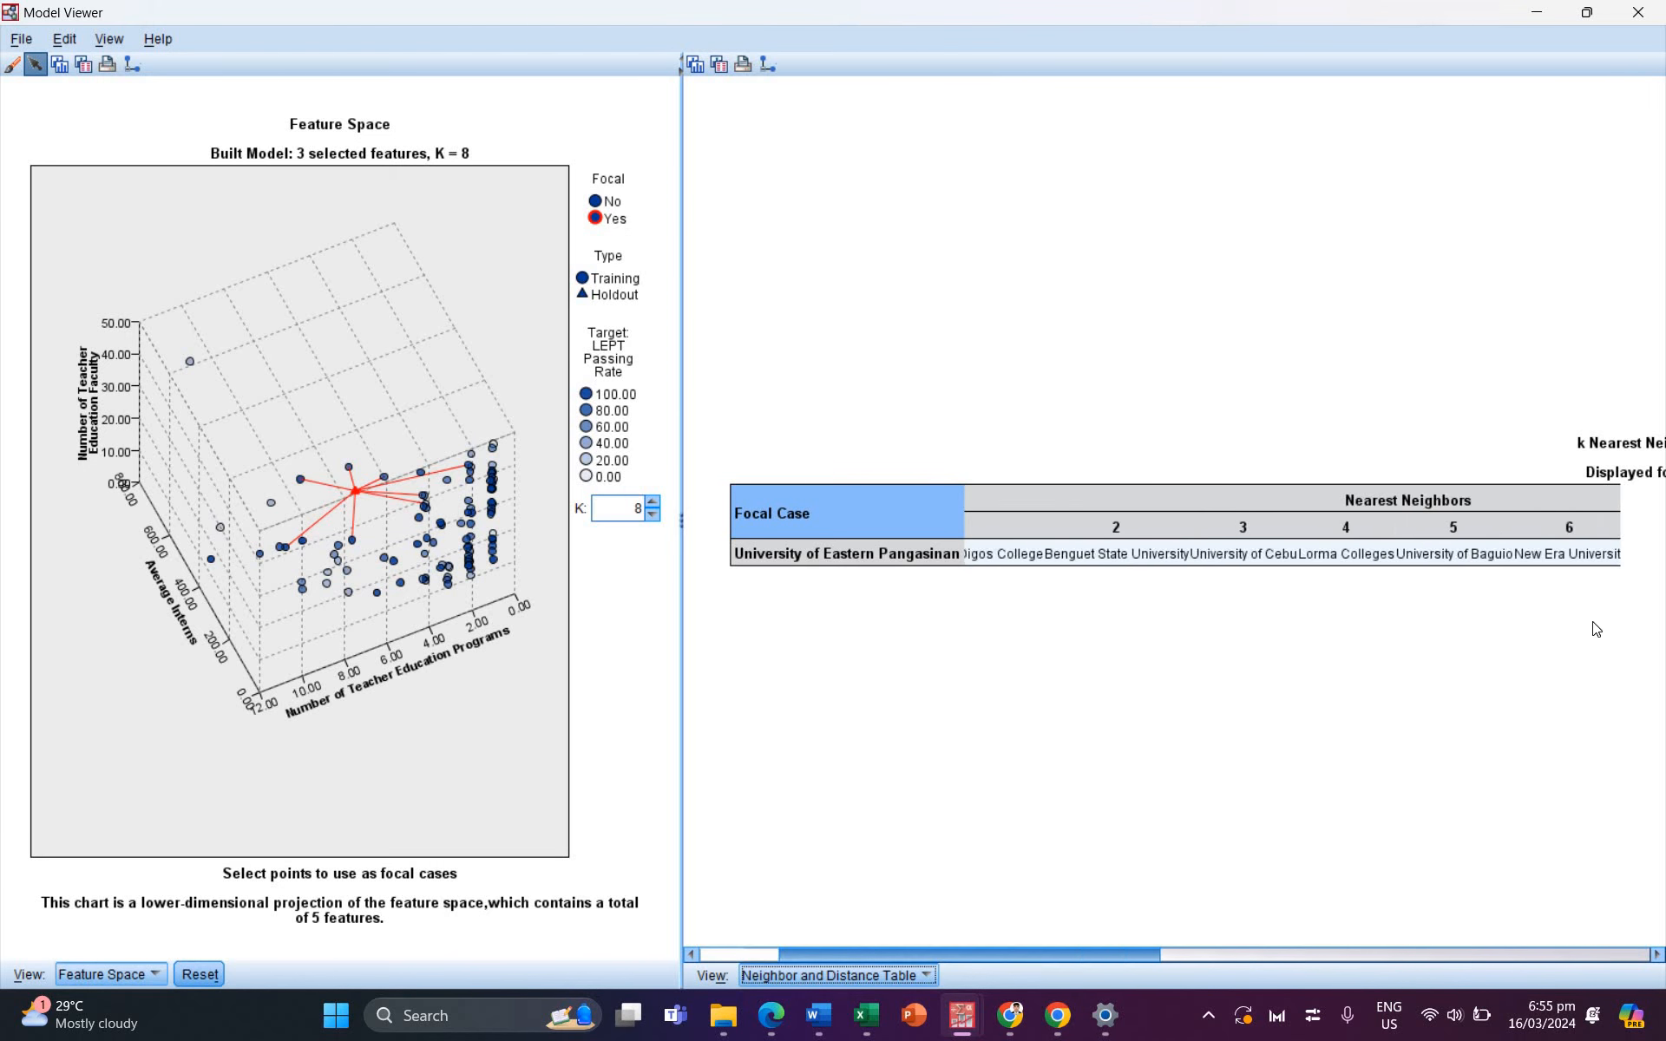
{"action": "scroll", "coordinate": [1597, 629], "scroll_direction": "right", "scroll_amount": 10}
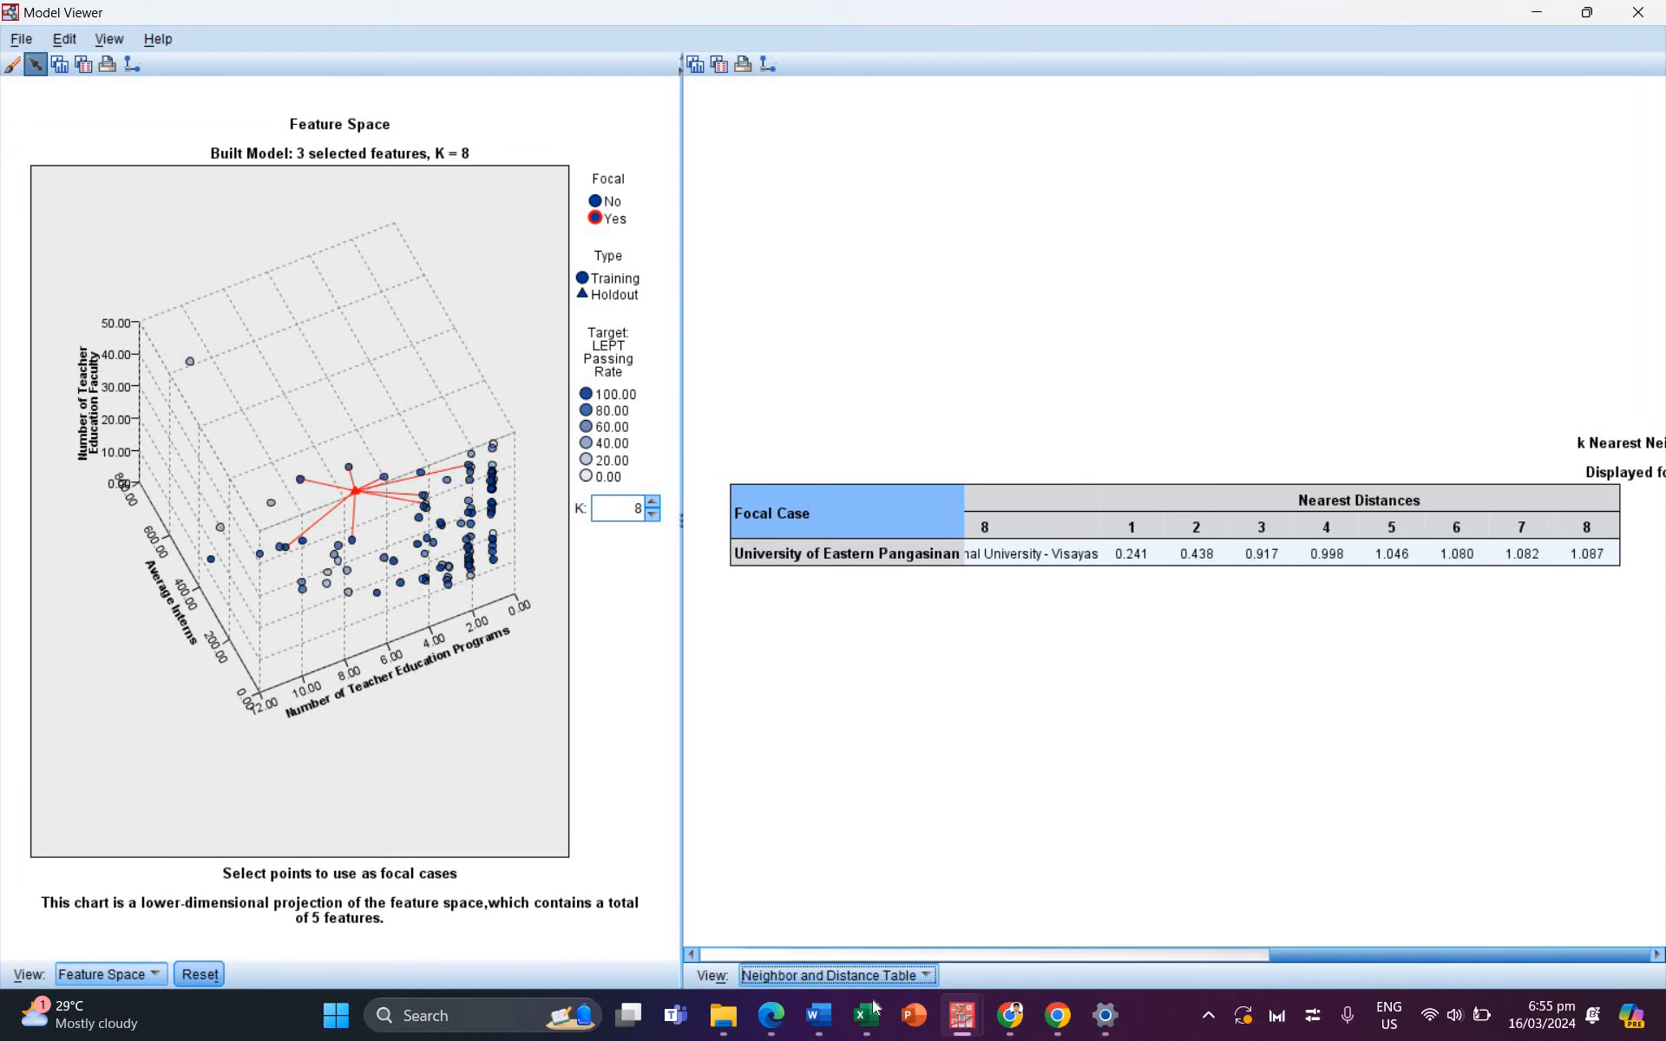
Step: Display the Feature and K Selection chart to examine the errors for each k, and replace it with the Quadrant Map
{"action": "left_click", "coordinate": [929, 979]}
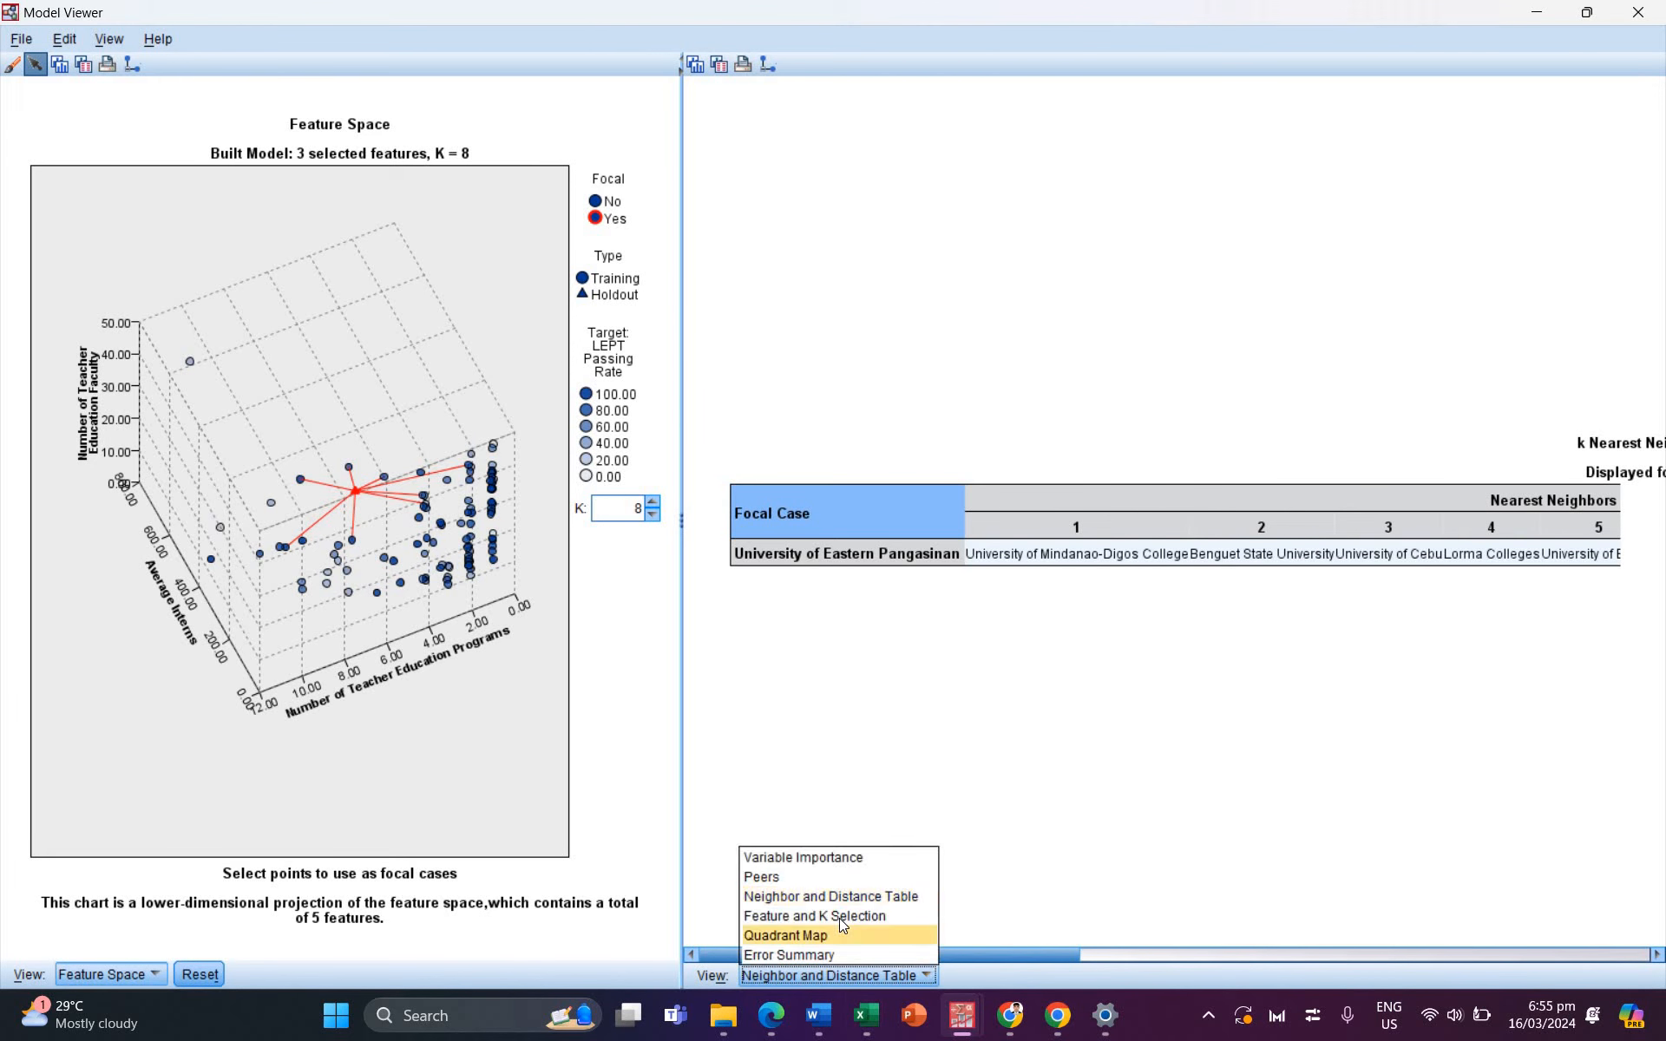
{"action": "left_click", "coordinate": [839, 917]}
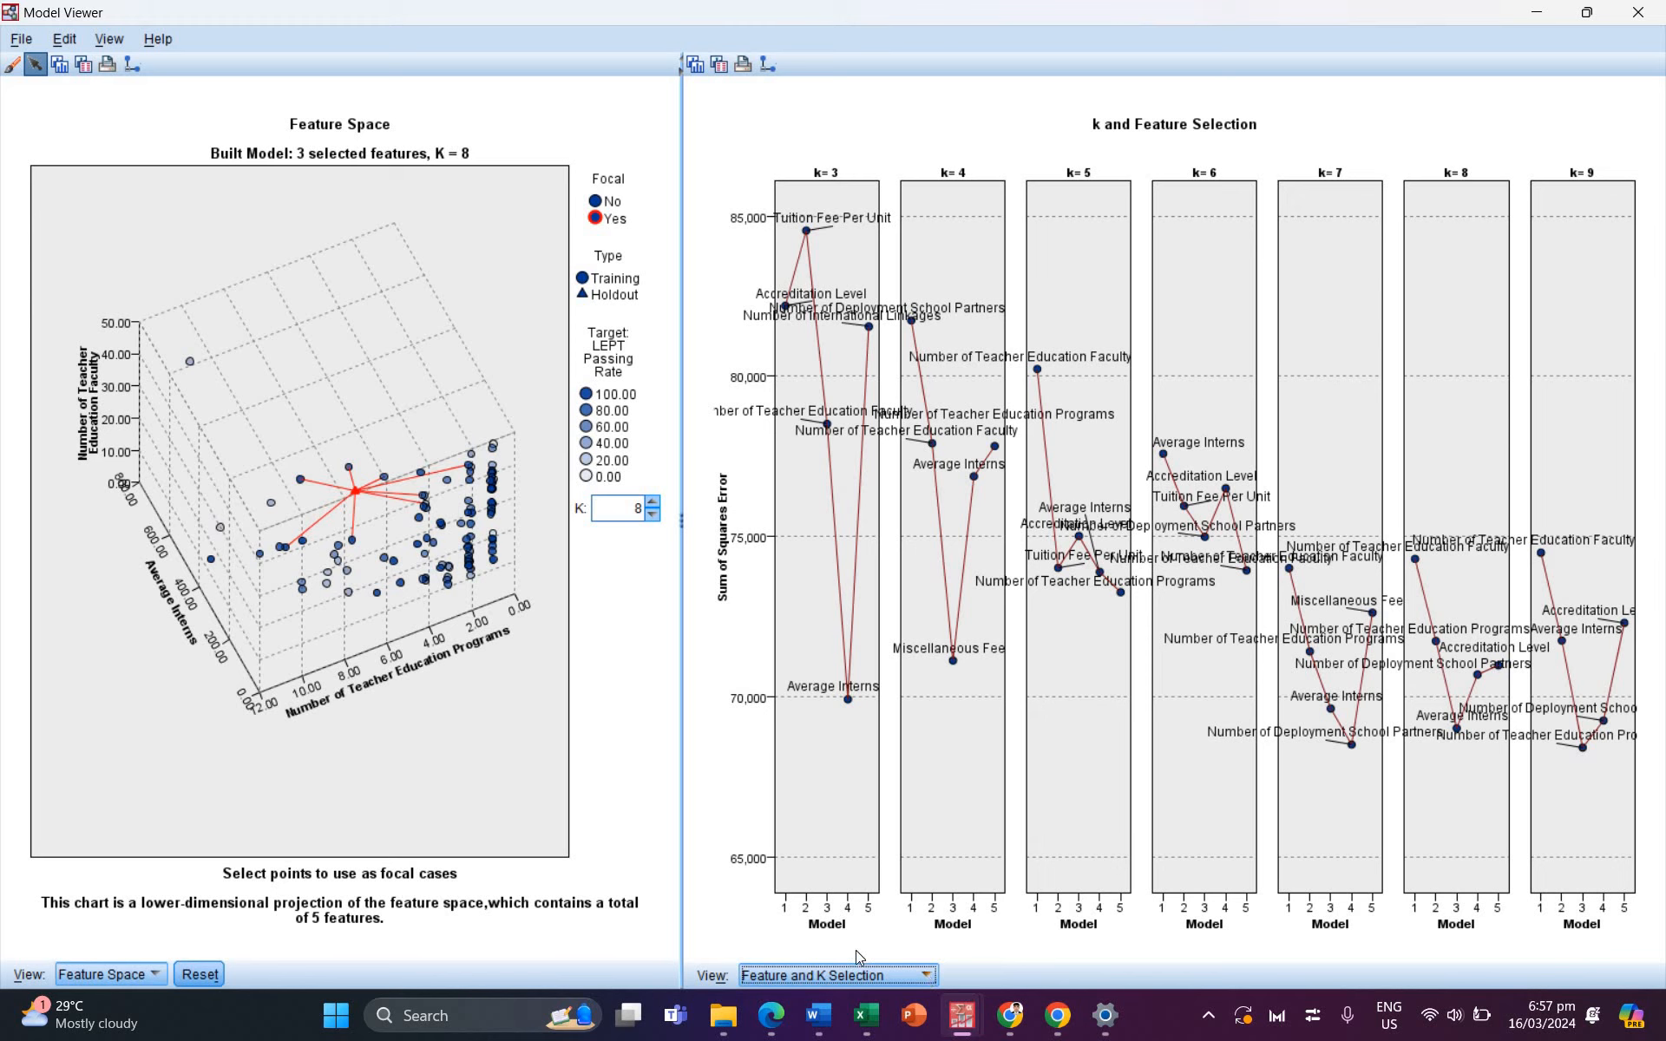
{"action": "left_click", "coordinate": [926, 976]}
{"action": "left_click", "coordinate": [833, 921]}
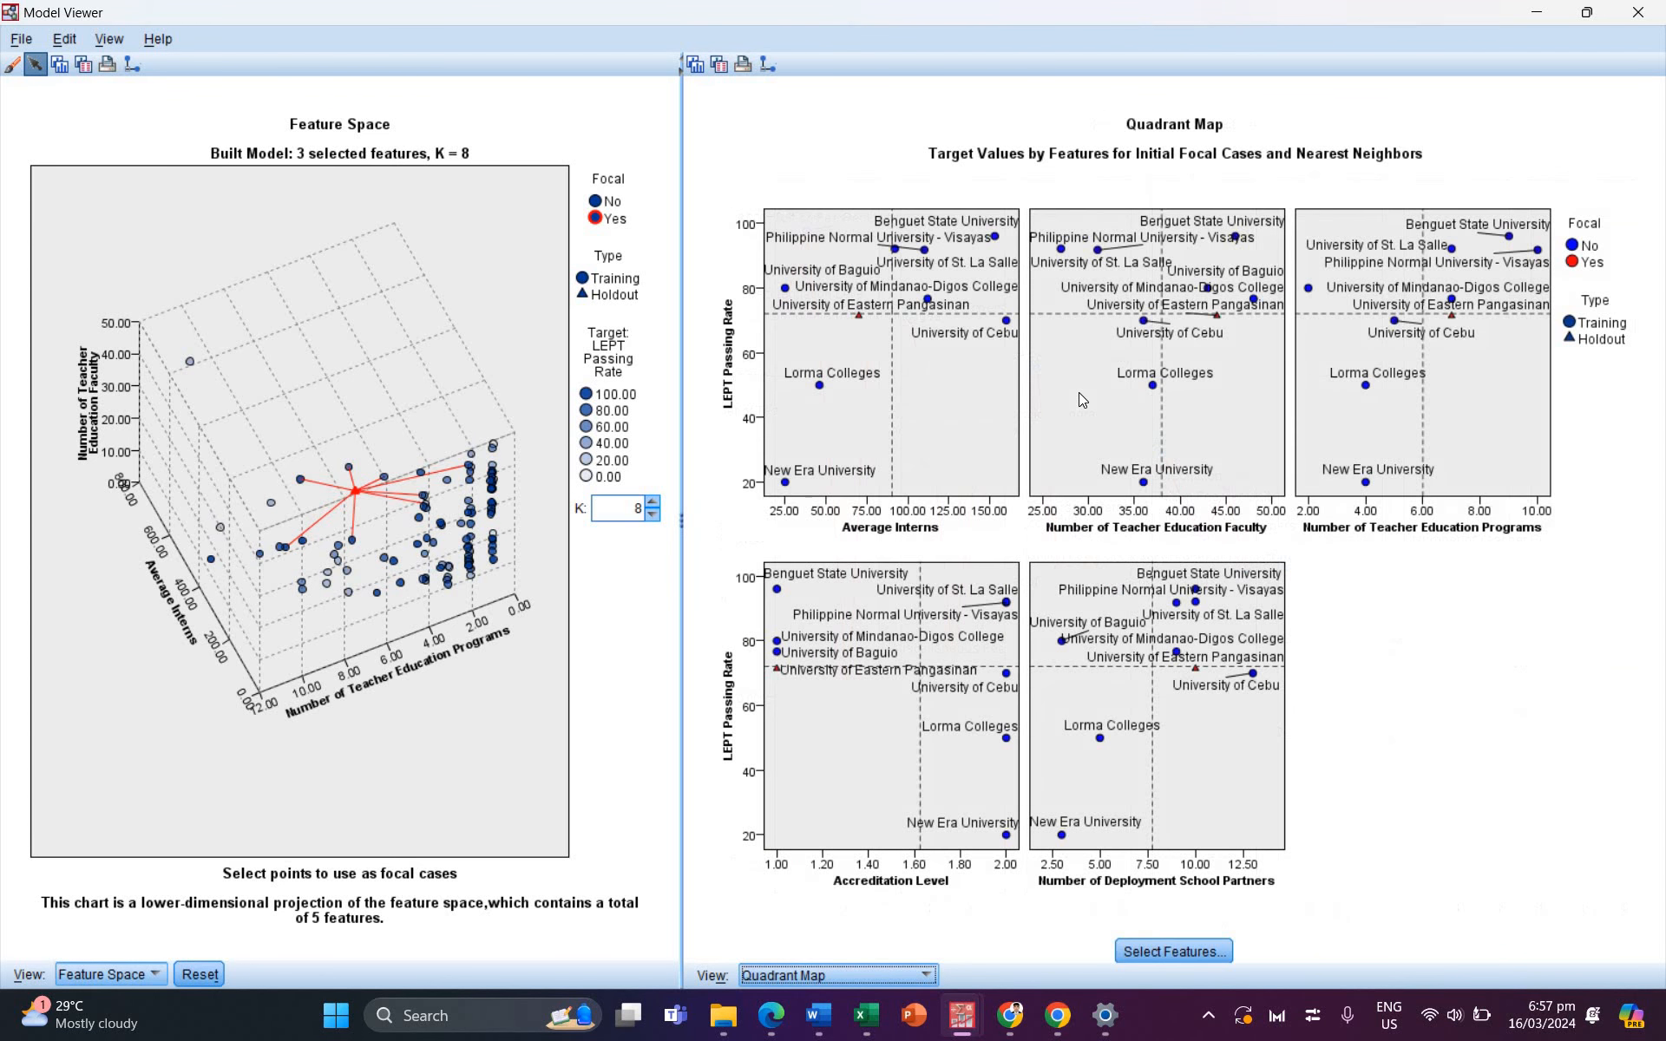